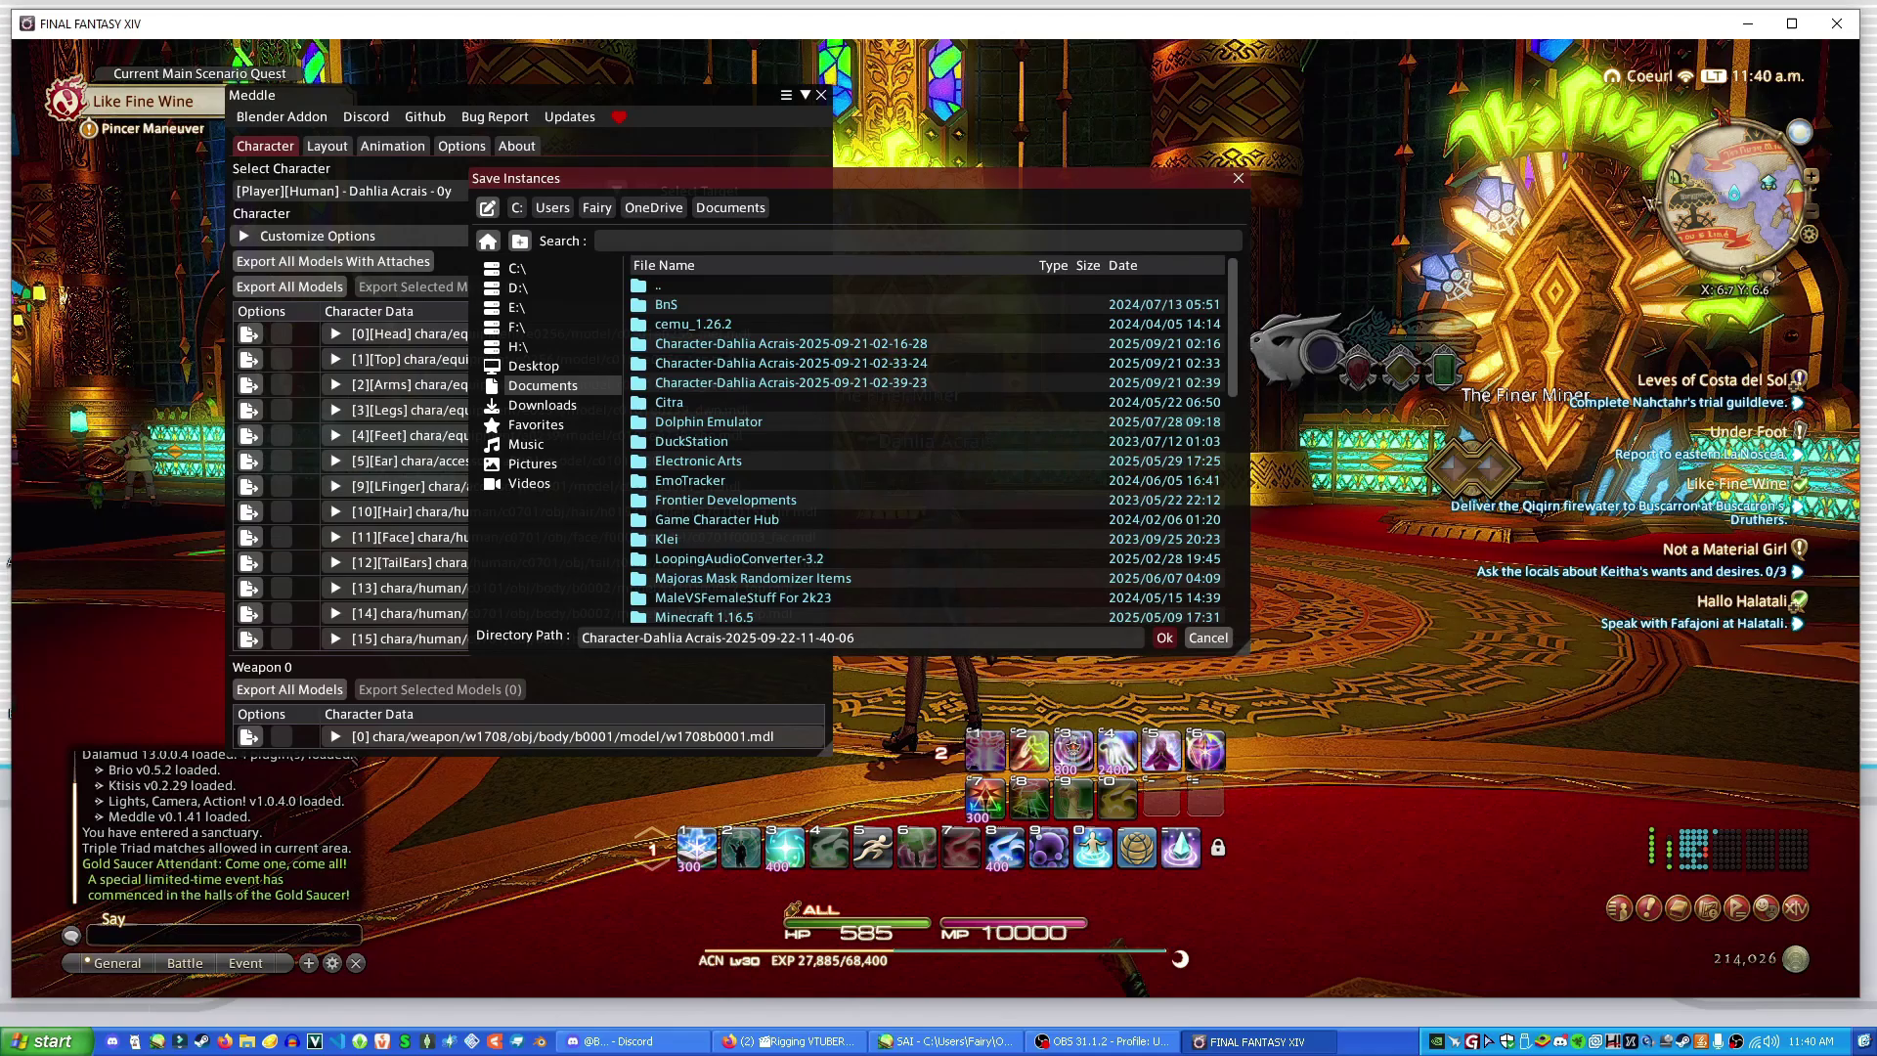
Cancel saving the character export and look through the list of characters Meddle can export
{"action": "left_click", "coordinate": [1208, 637]}
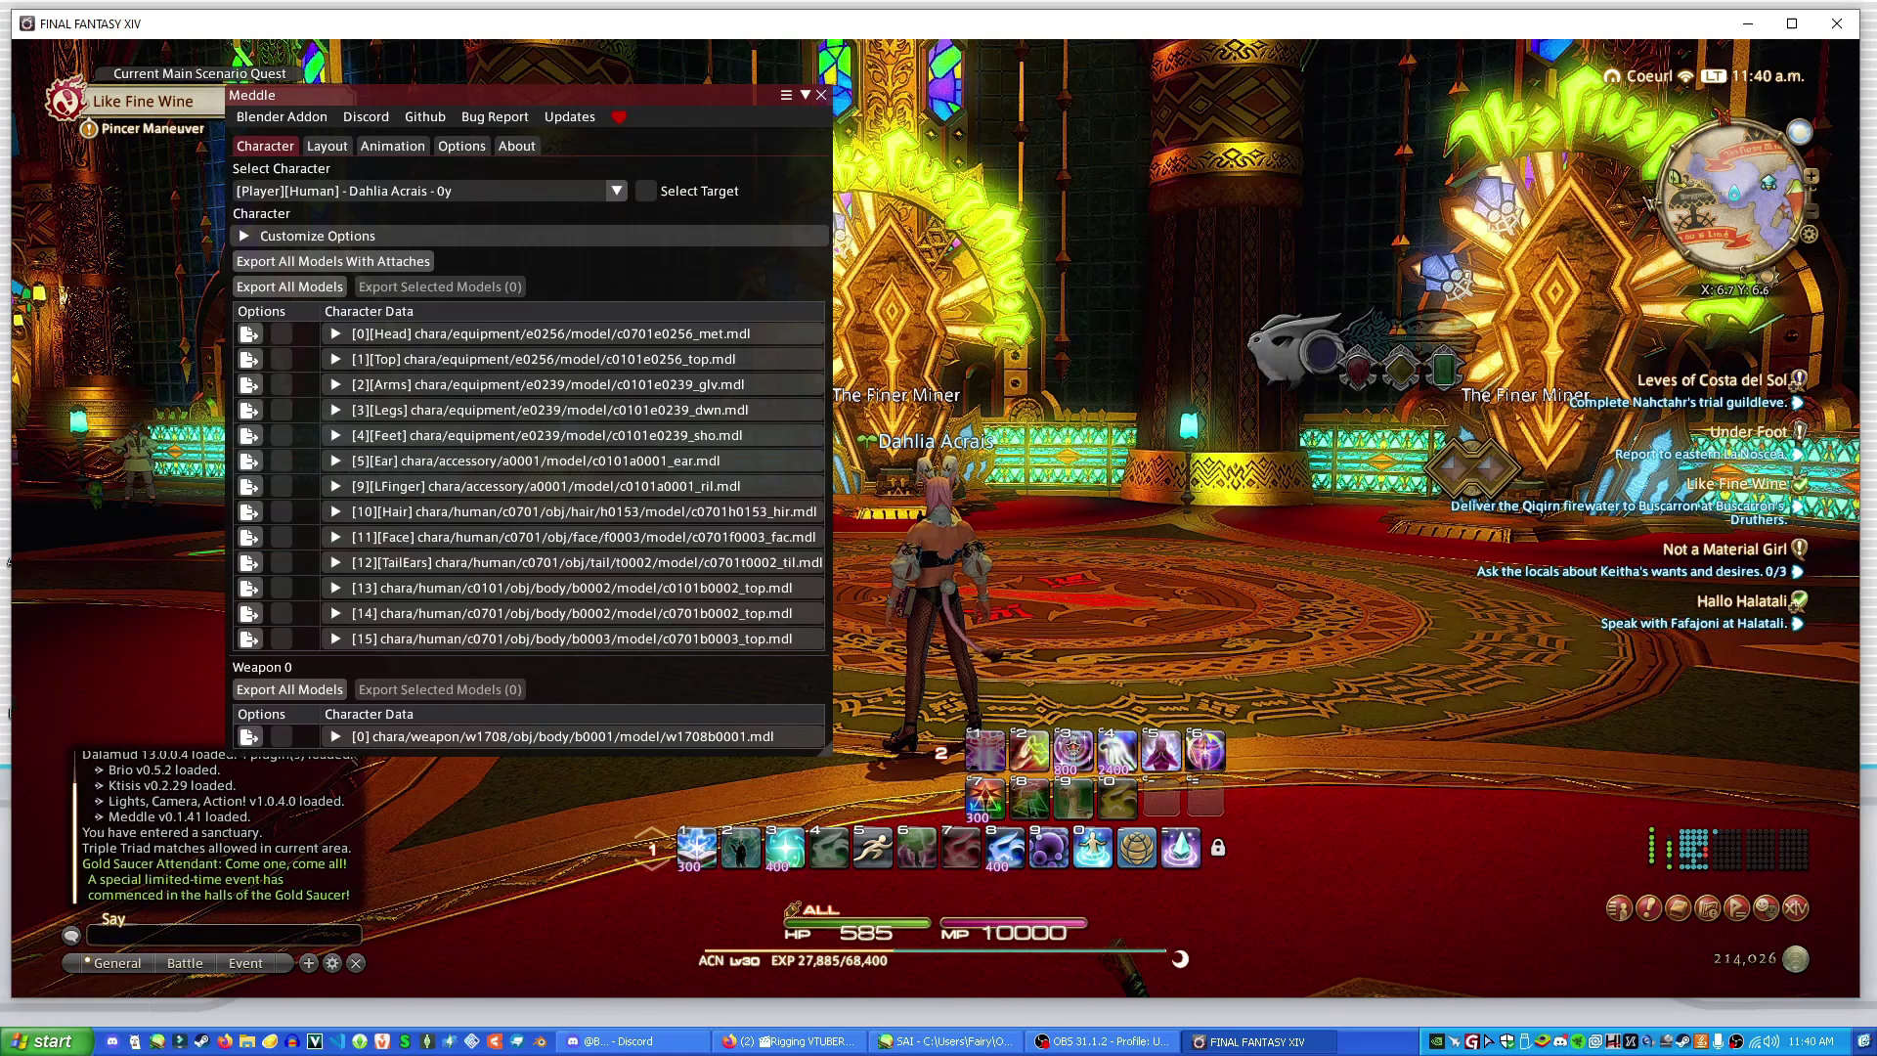
{"action": "left_click_drag", "start_coordinate": [449, 95], "coordinate": [373, 123]}
{"action": "left_click", "coordinate": [391, 218]}
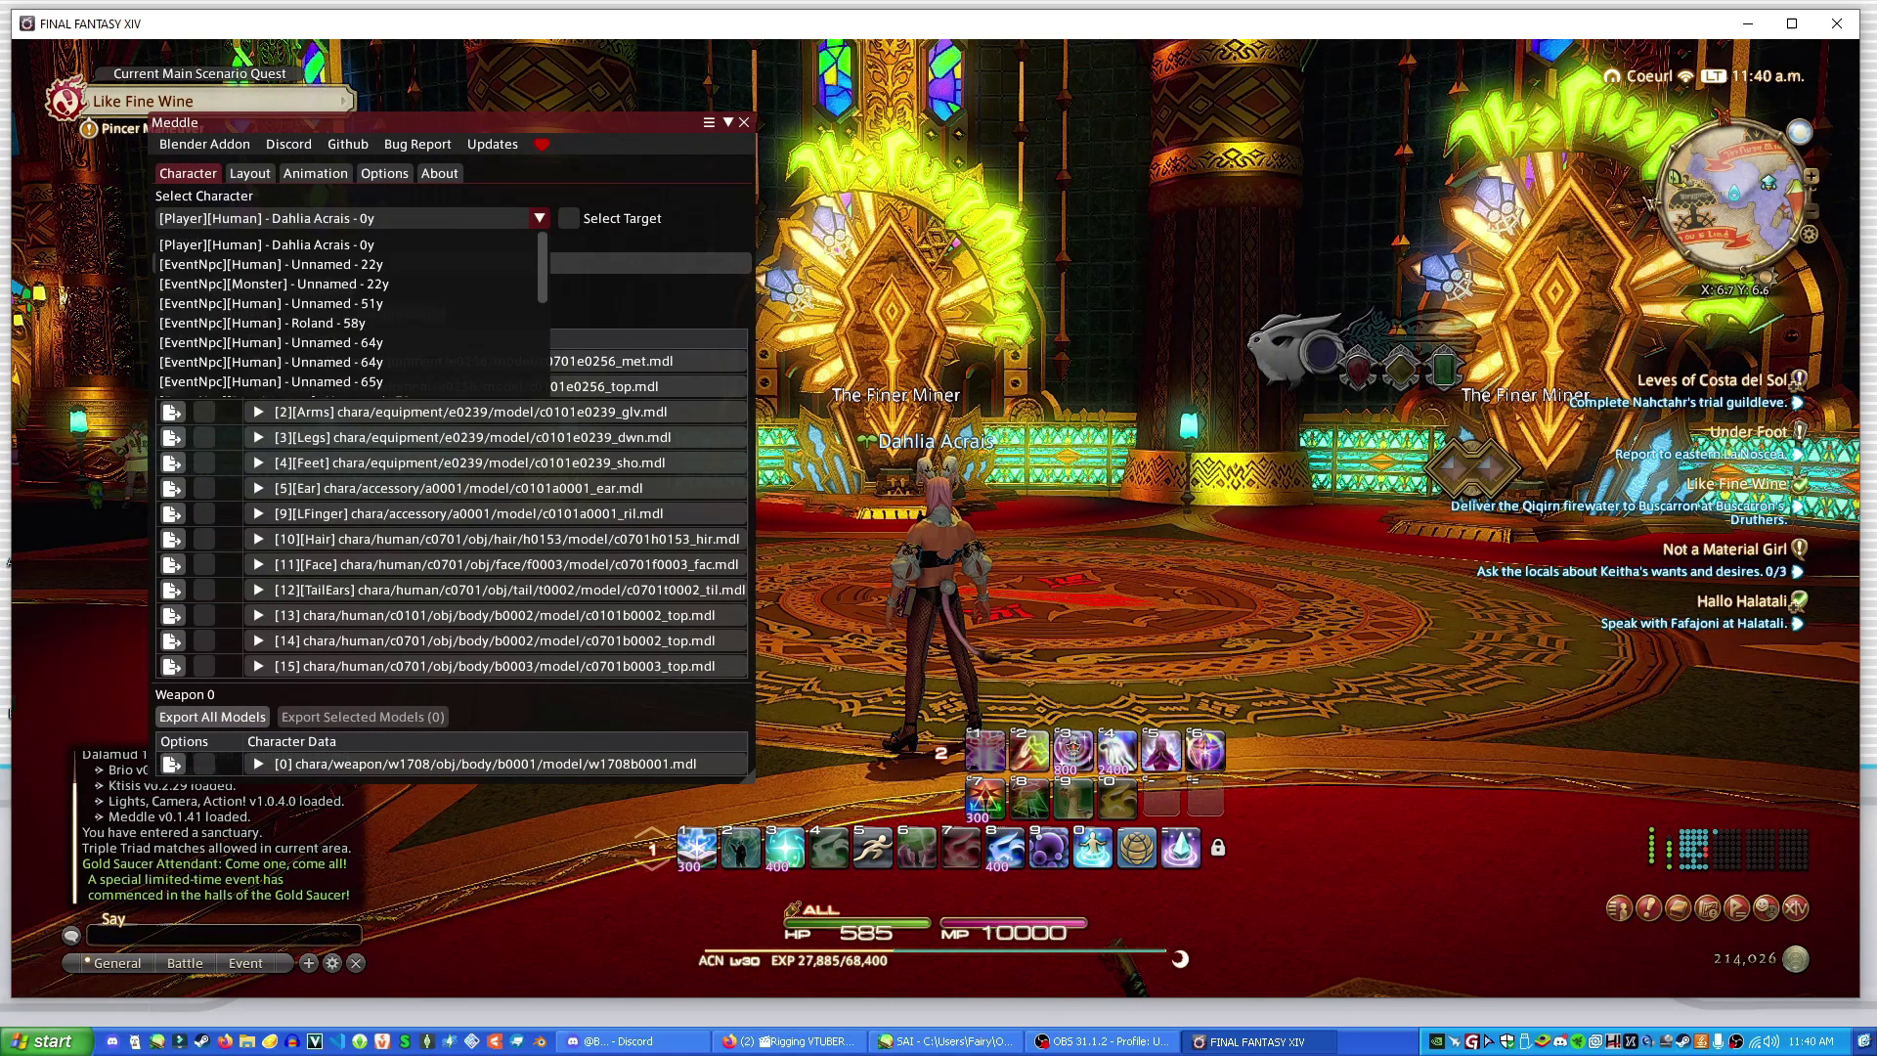
{"action": "scroll", "coordinate": [342, 294], "scroll_direction": "down", "scroll_amount": 2}
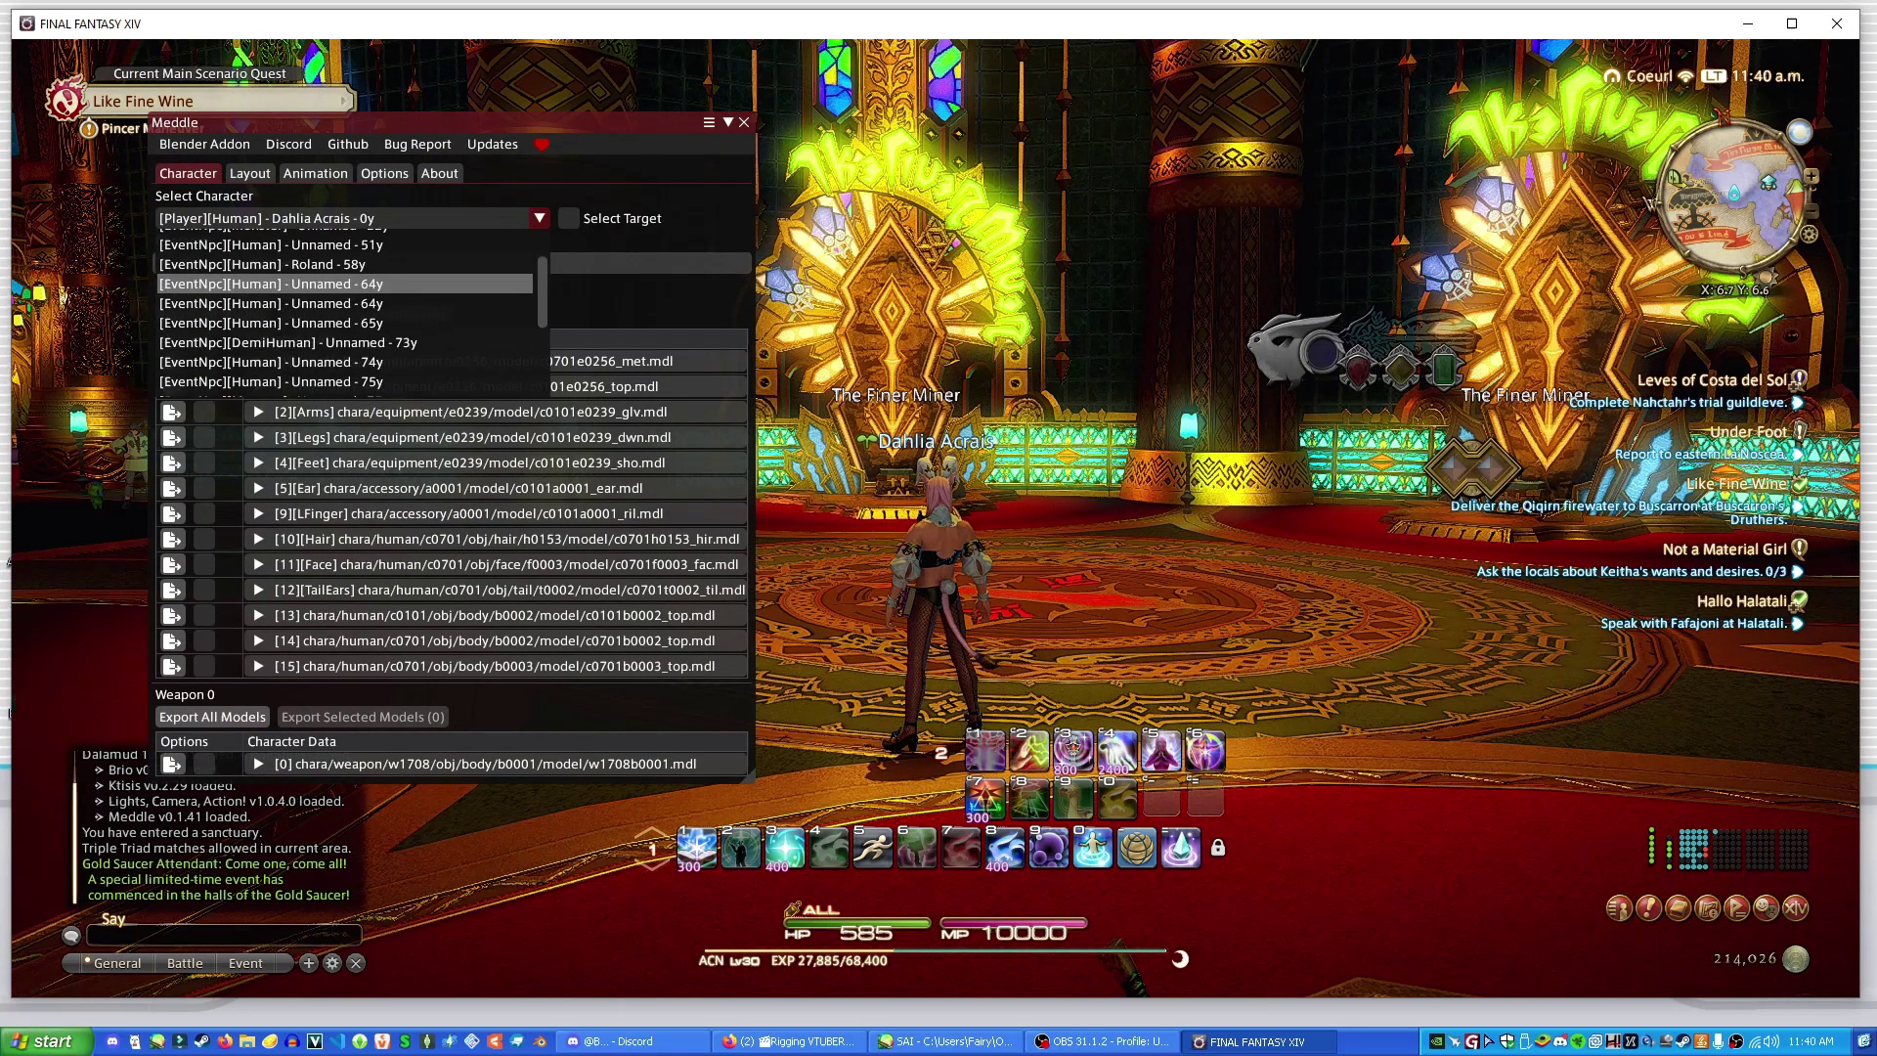
{"action": "scroll", "coordinate": [342, 293], "scroll_direction": "down", "scroll_amount": 5}
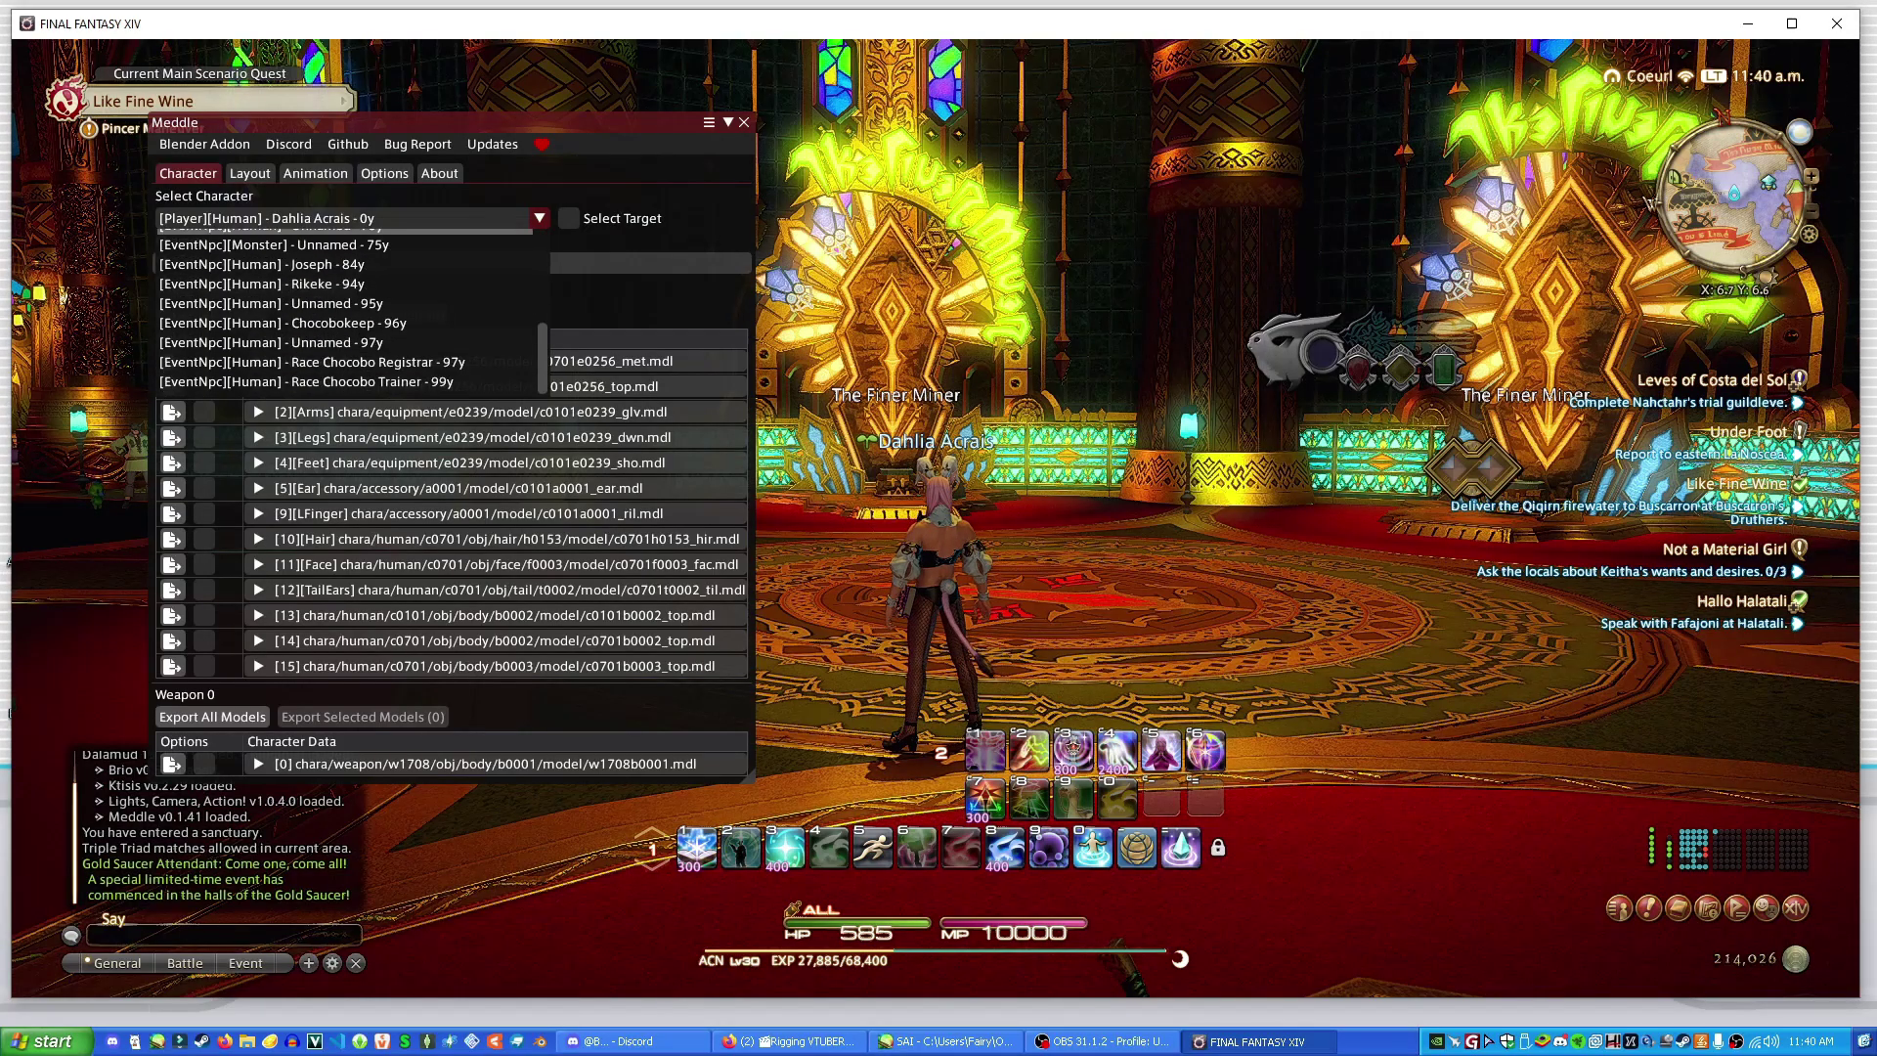
{"action": "scroll", "coordinate": [342, 264], "scroll_direction": "up", "scroll_amount": 8}
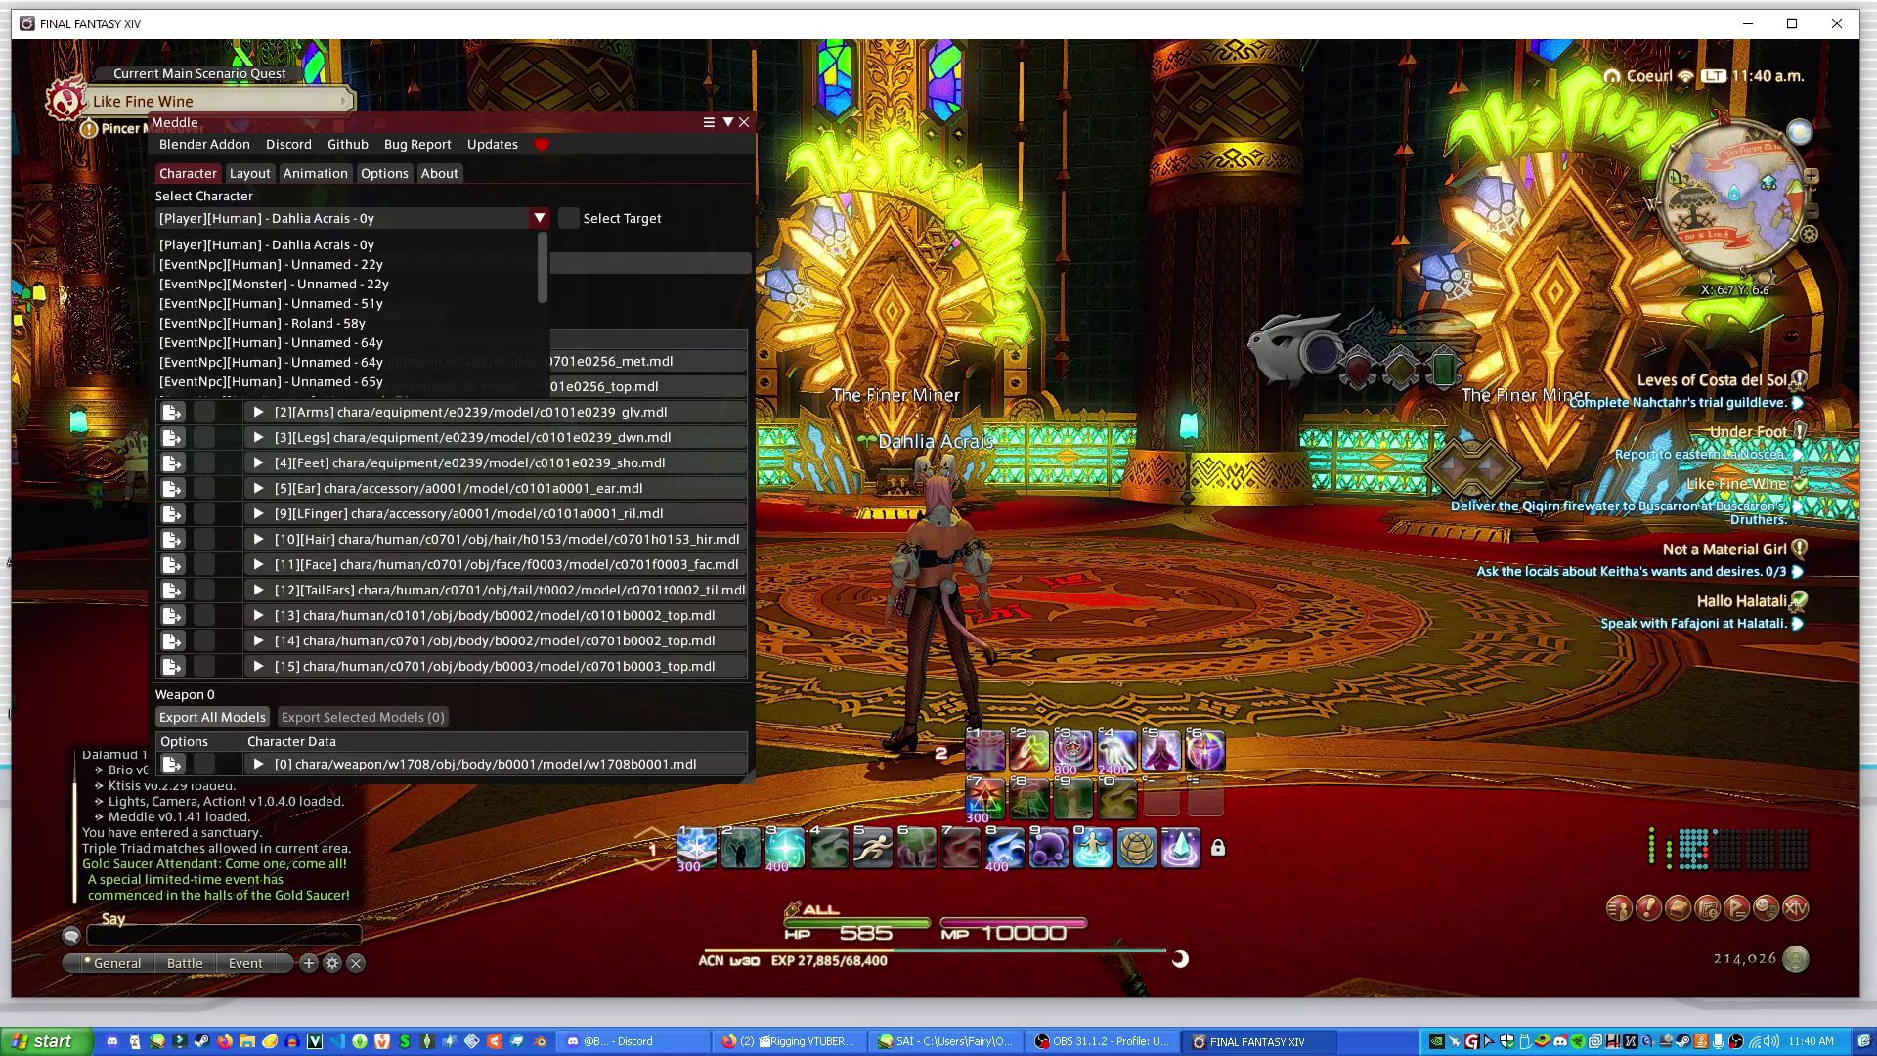
{"action": "key", "text": "Escape"}
{"action": "key", "text": "Escape"}
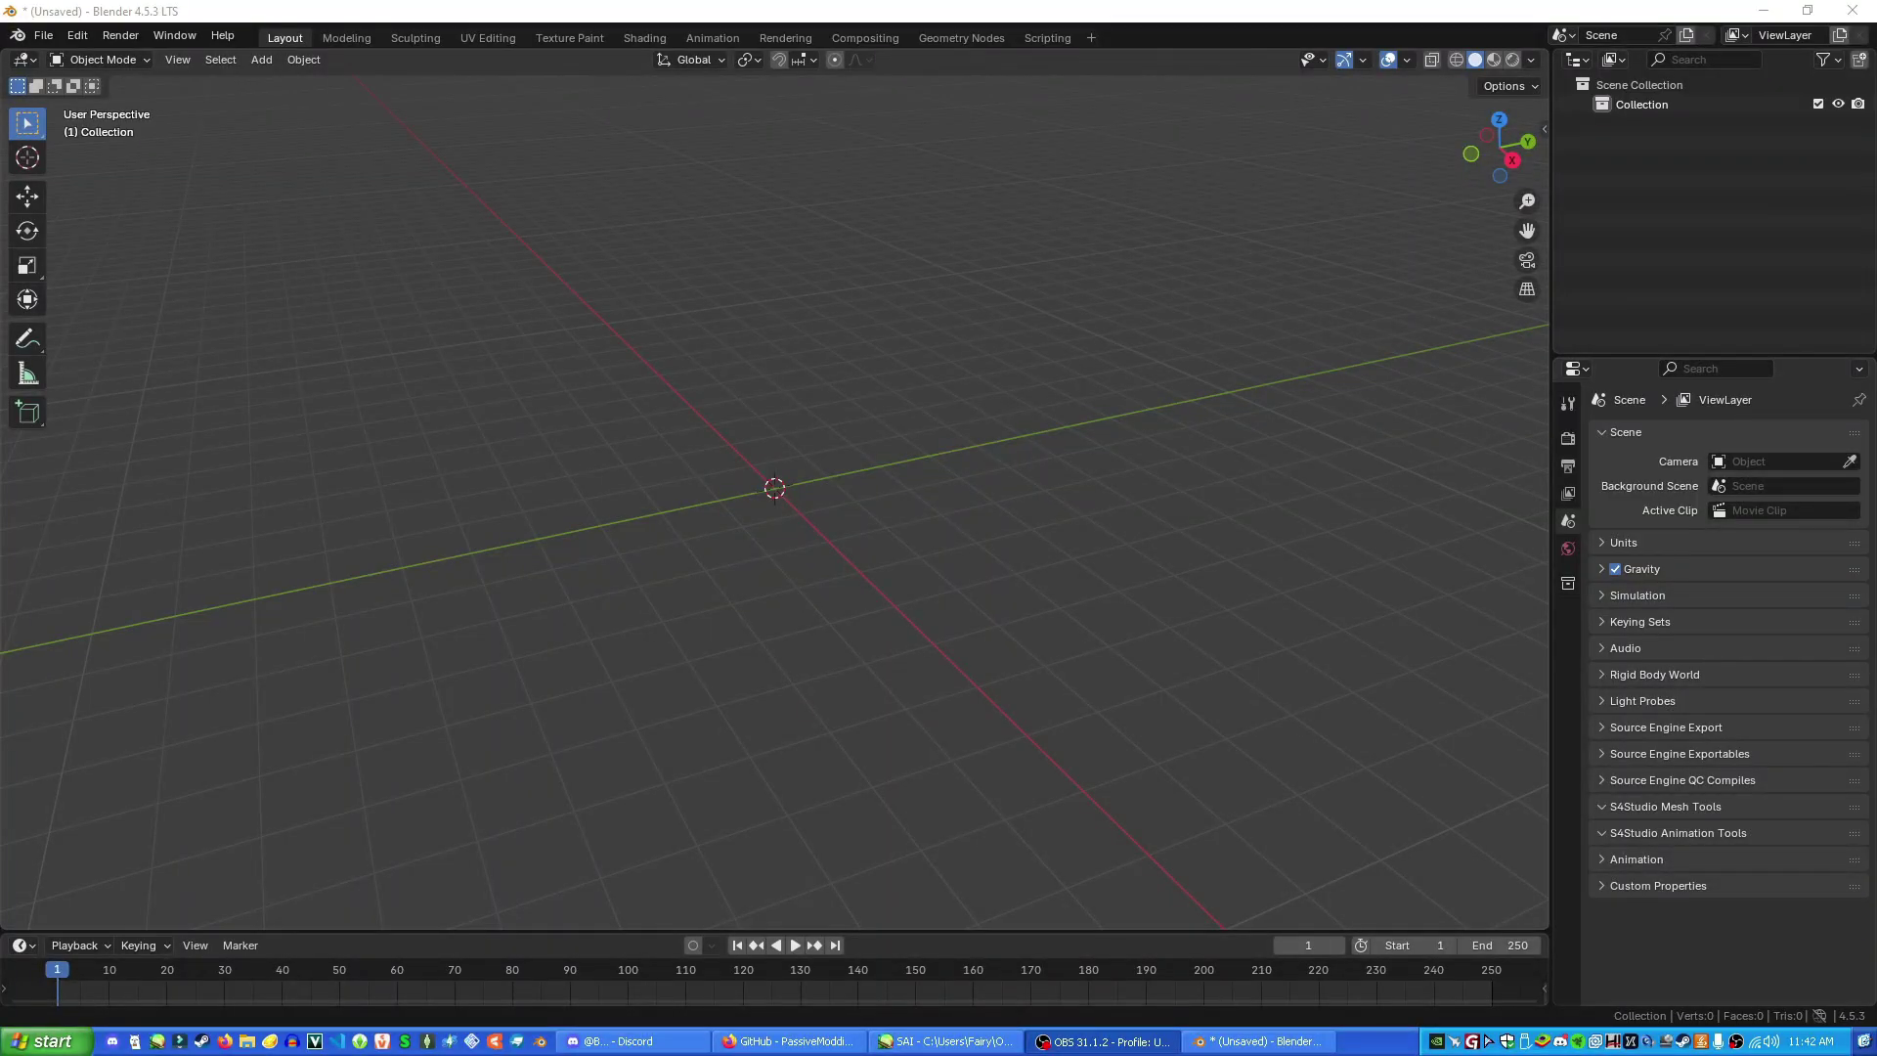
Switch to the browser, download MeddleTools-0.1.1.zip from the latest release of the MeddleTools GitHub repository, and close the page
{"action": "key", "text": "alt+Tab"}
{"action": "middle_click_drag", "start_coordinate": [774, 503], "coordinate": [807, 607]}
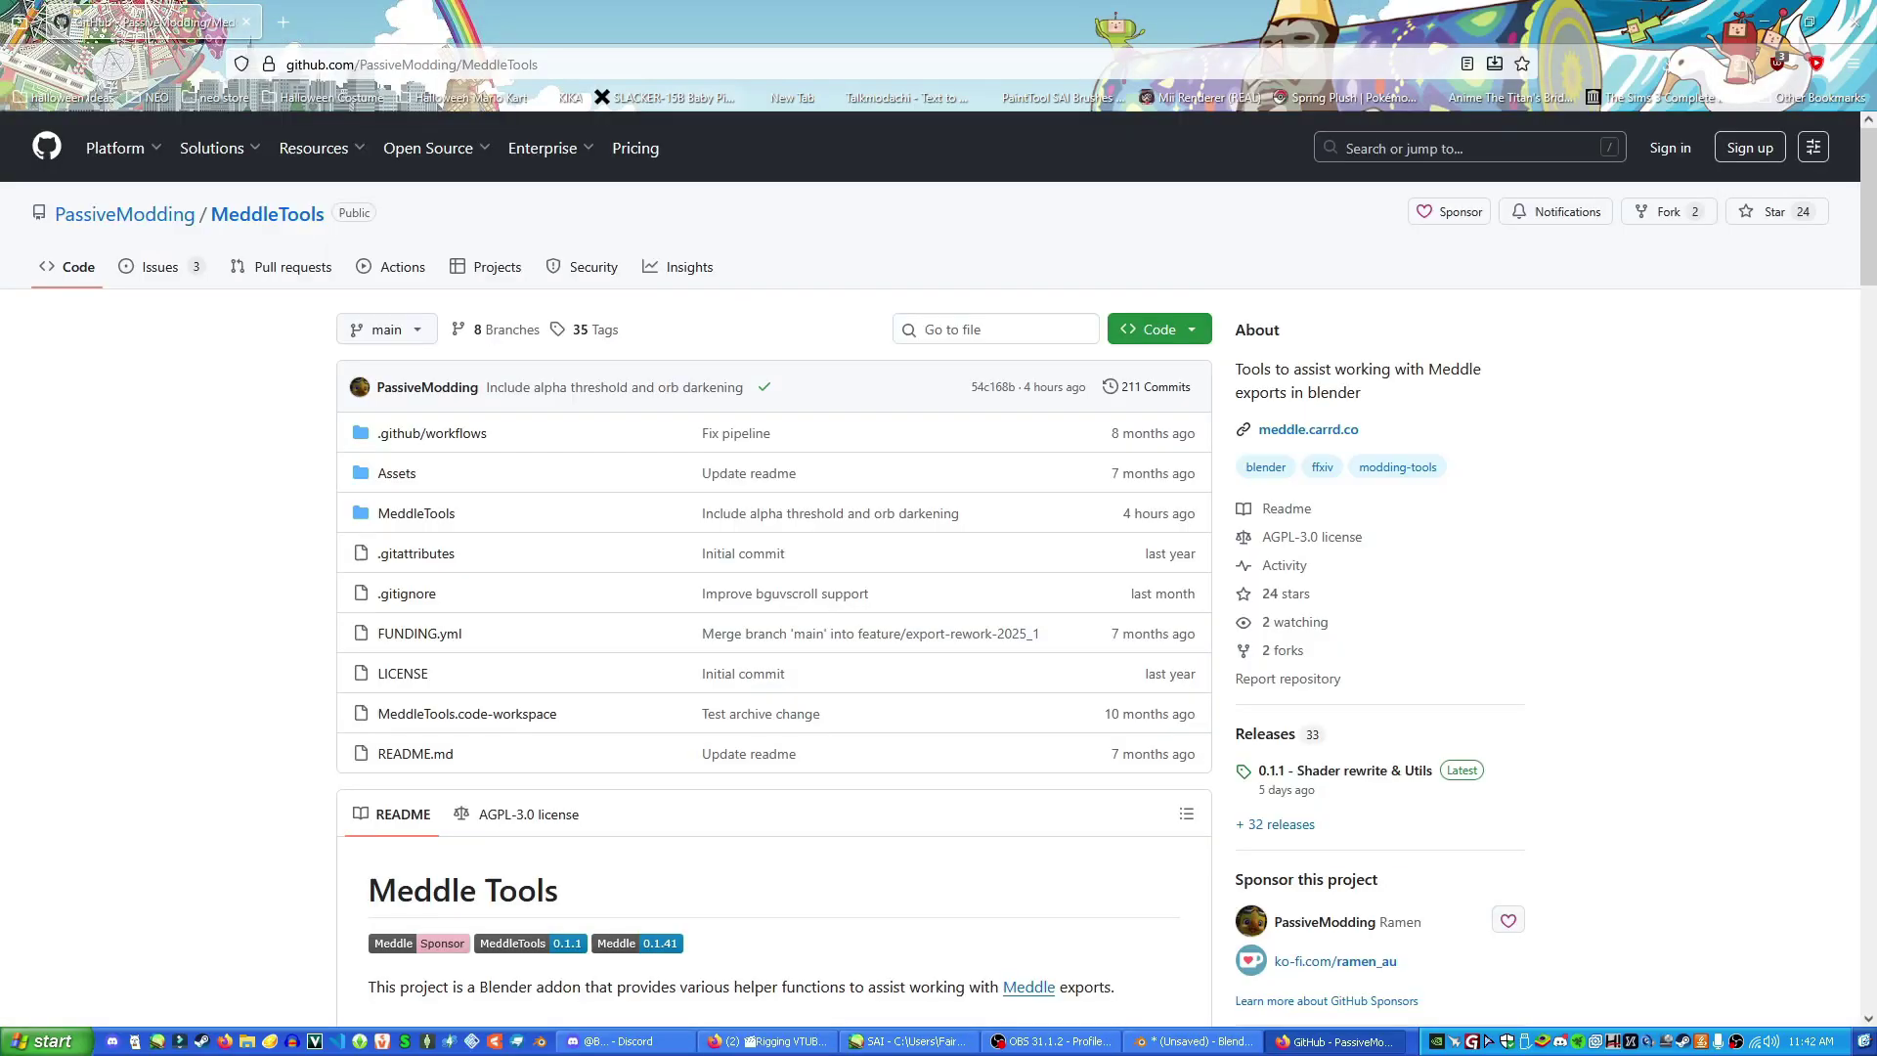
{"action": "scroll", "coordinate": [938, 567], "scroll_direction": "down", "scroll_amount": 5}
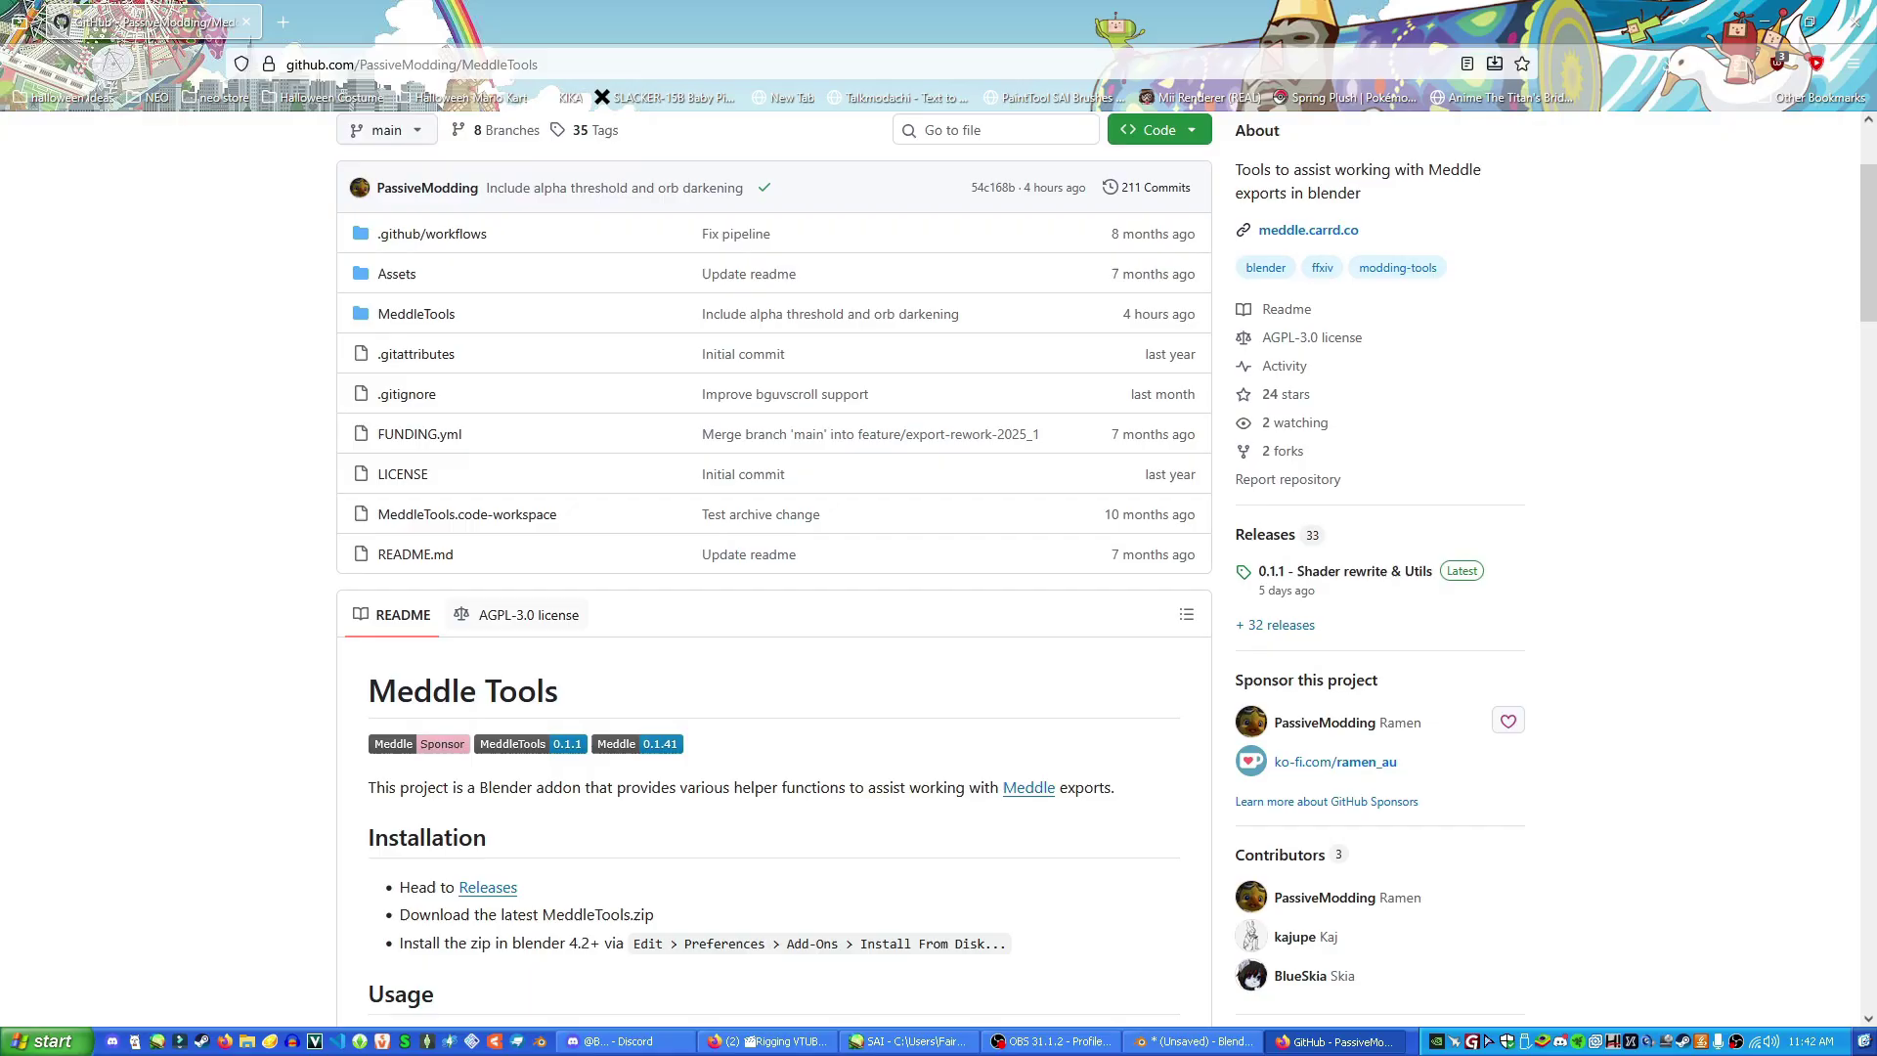
{"action": "scroll", "coordinate": [938, 567], "scroll_direction": "down", "scroll_amount": 2}
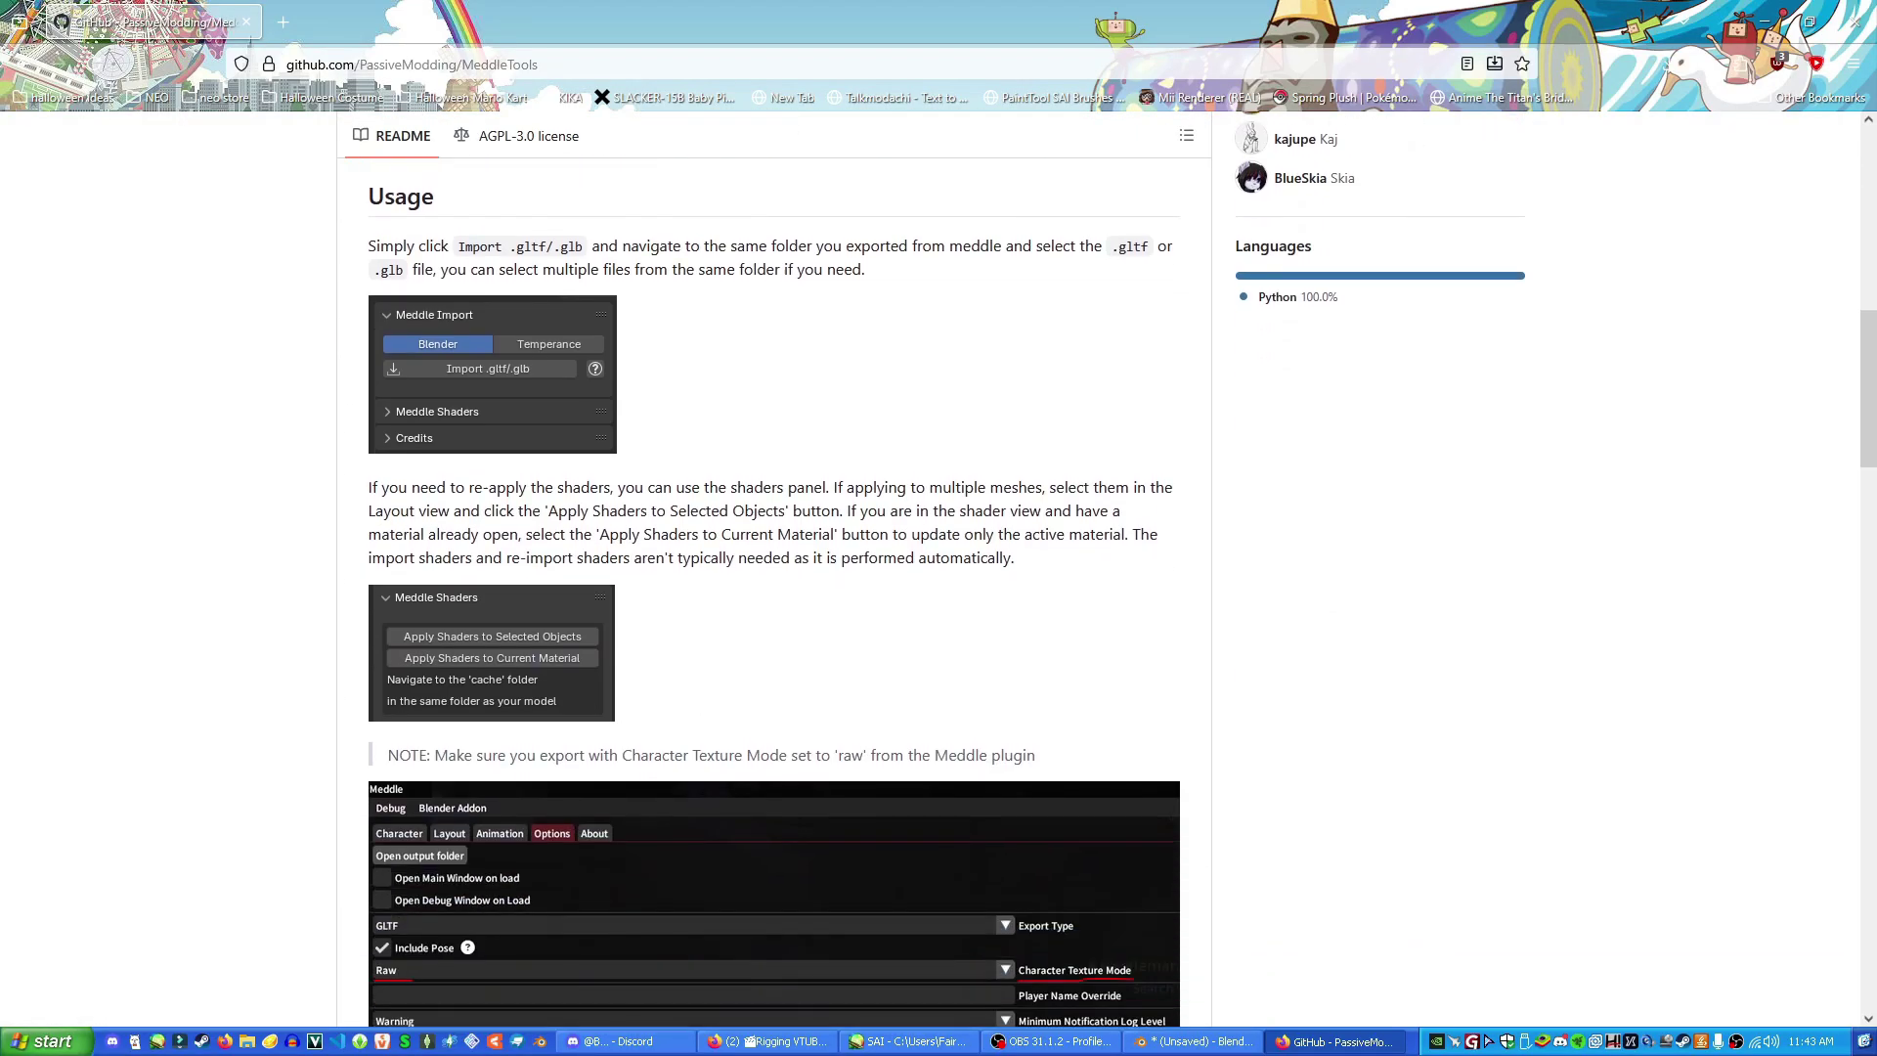
{"action": "scroll", "coordinate": [938, 567], "scroll_direction": "up", "scroll_amount": 7}
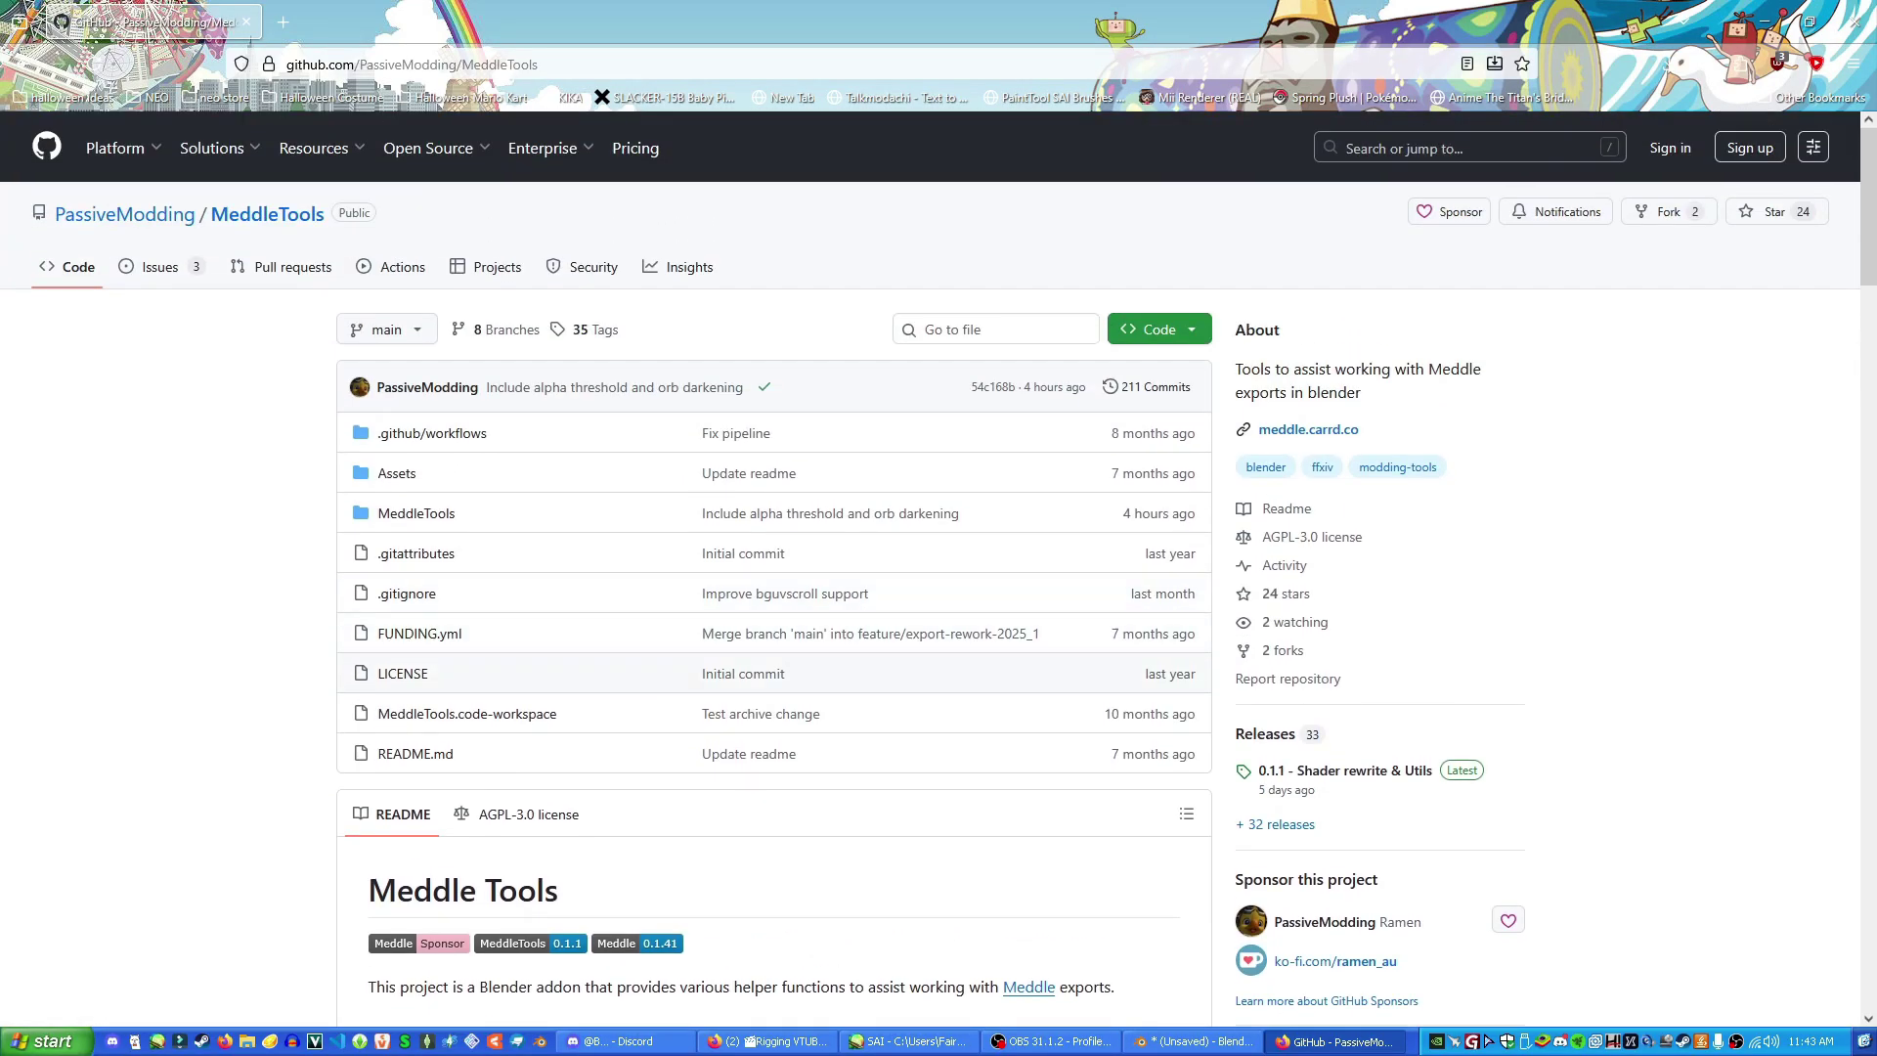
{"action": "left_click", "coordinate": [1344, 771]}
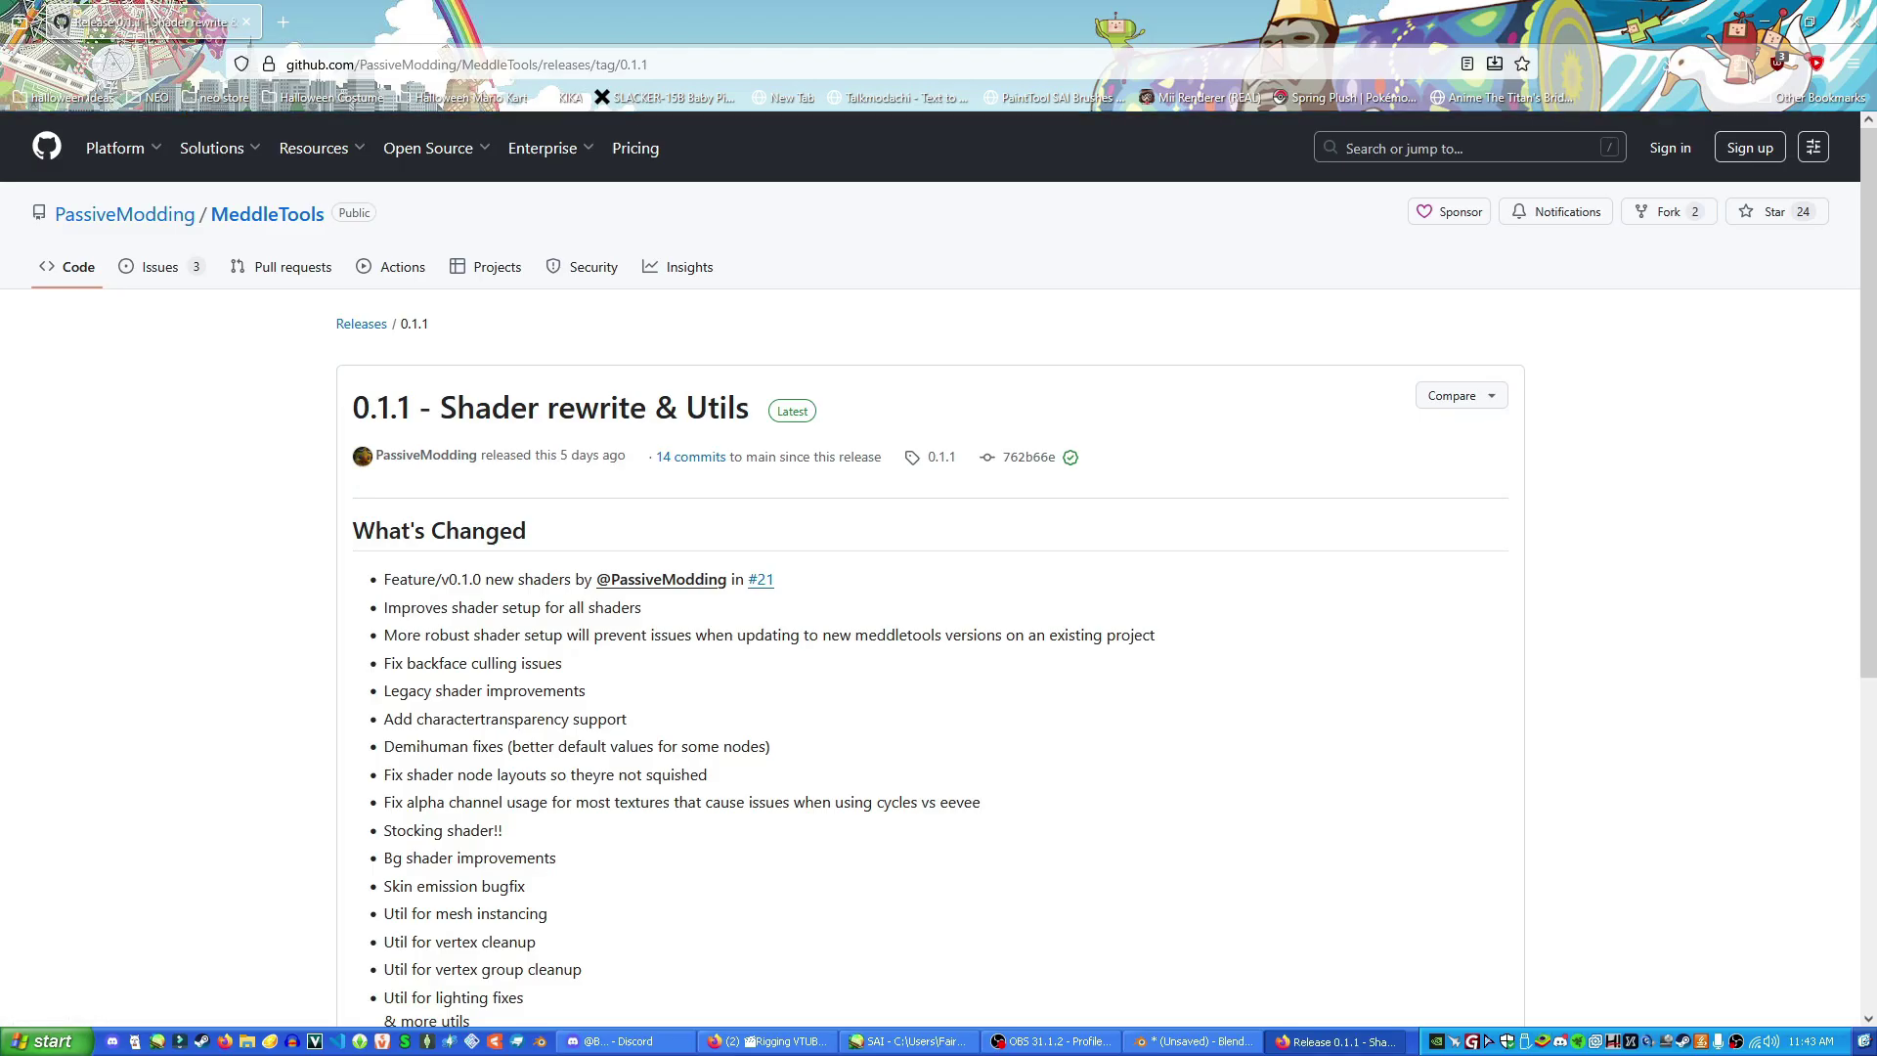
{"action": "scroll", "coordinate": [938, 567], "scroll_direction": "down", "scroll_amount": 5}
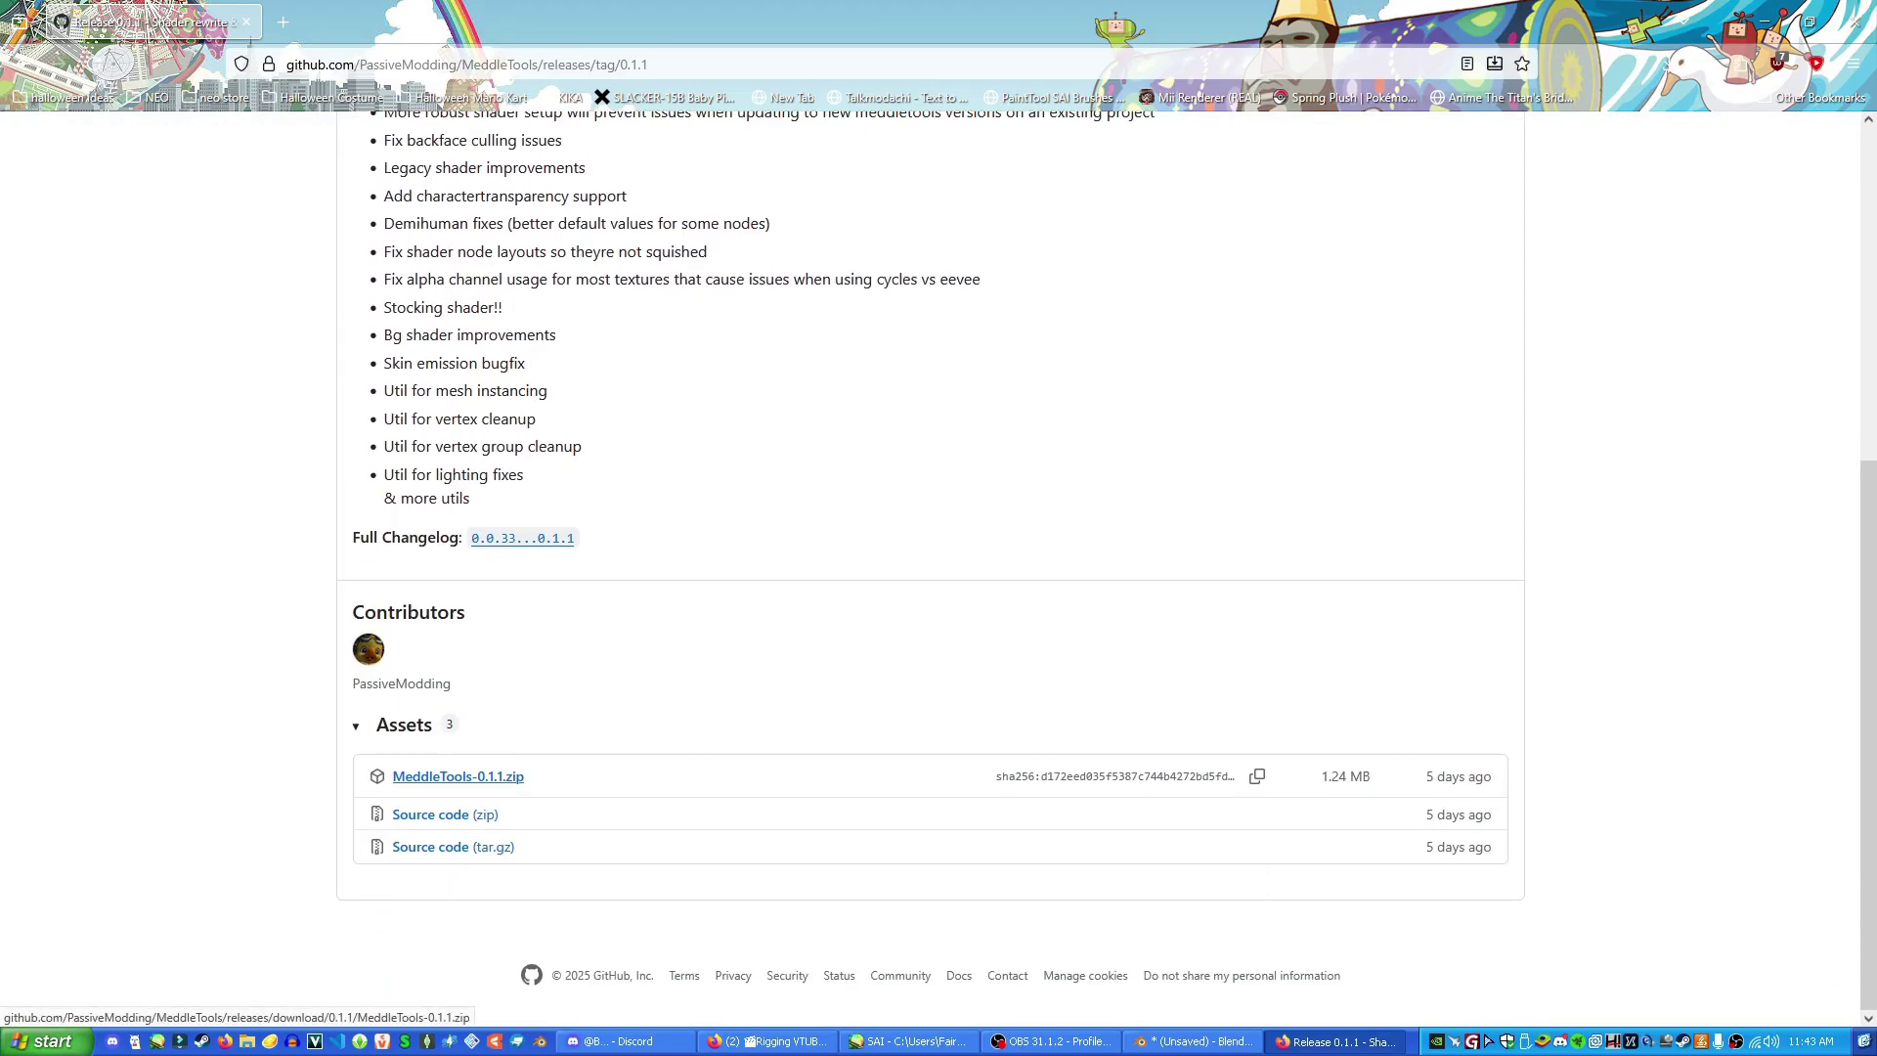
{"action": "left_click", "coordinate": [458, 776]}
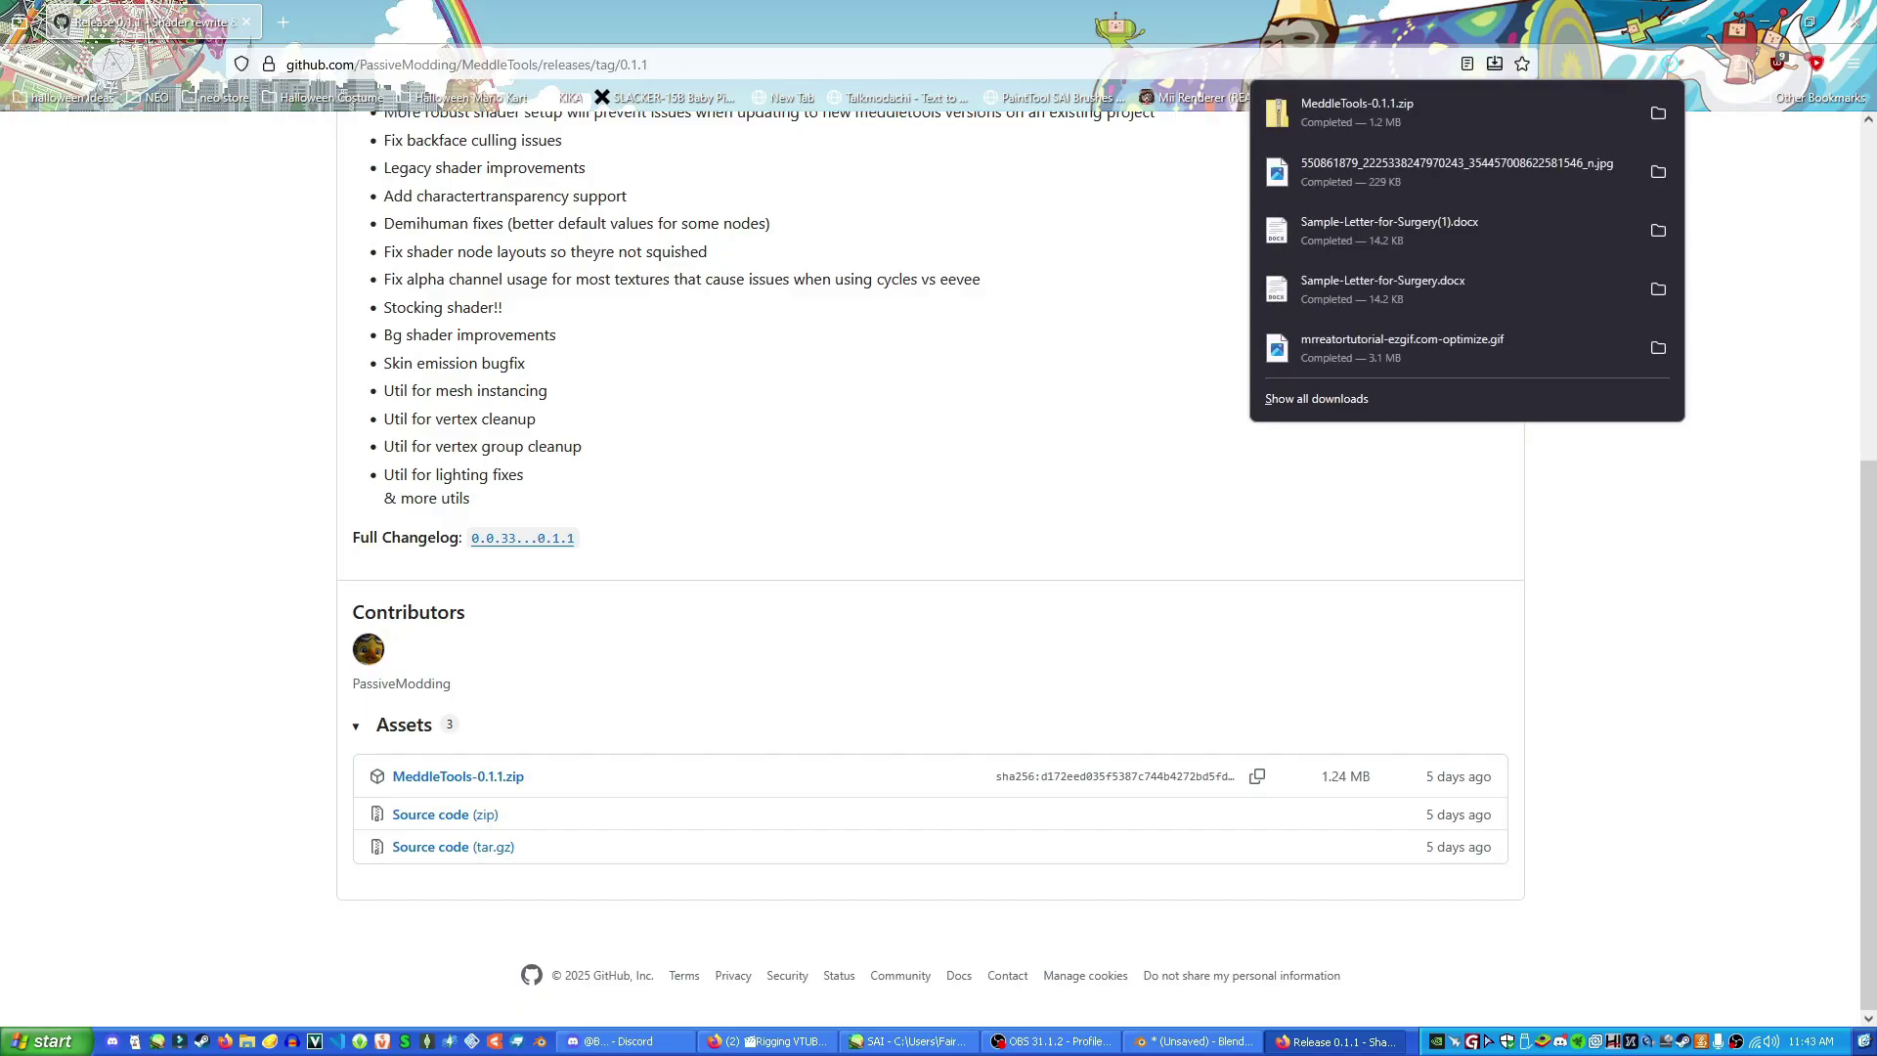
{"action": "left_click", "coordinate": [1854, 22]}
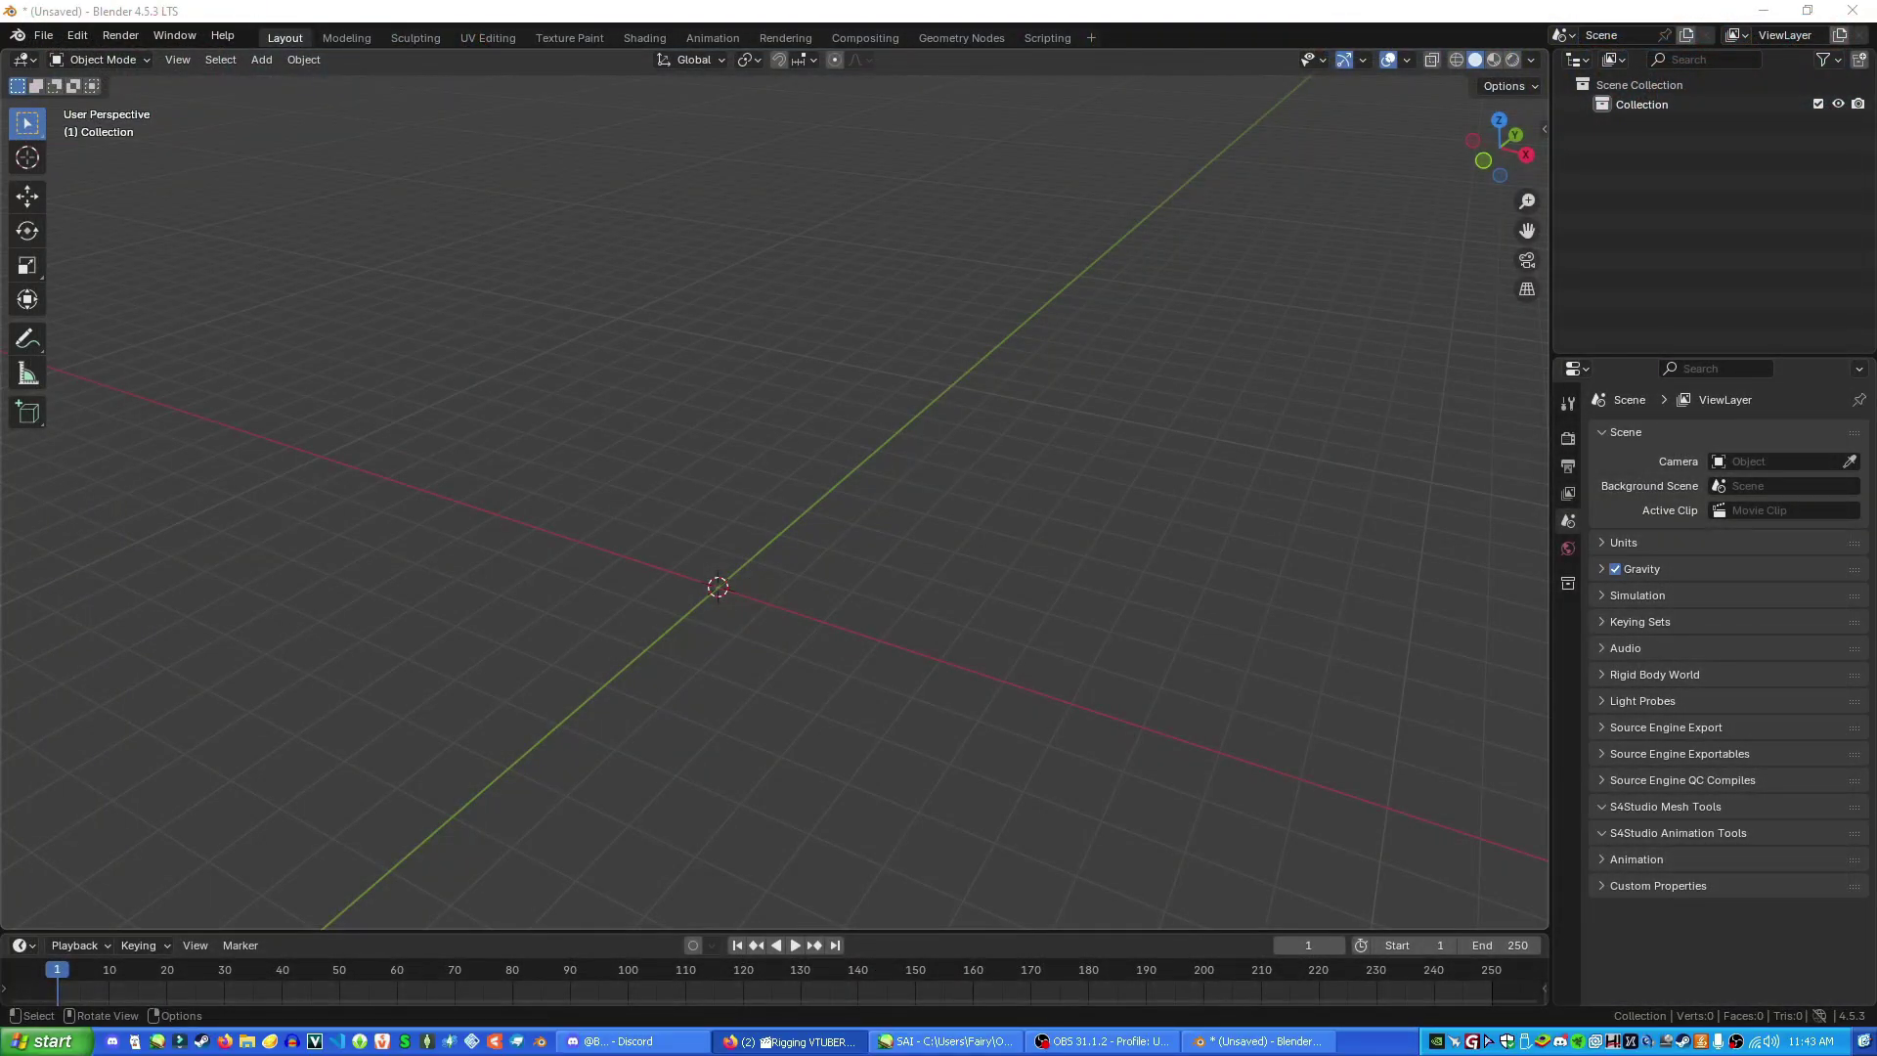
Install the MeddleTools-0.1.1.zip add-on in Blender from the Documents folder on disk
{"action": "left_click", "coordinate": [78, 35]}
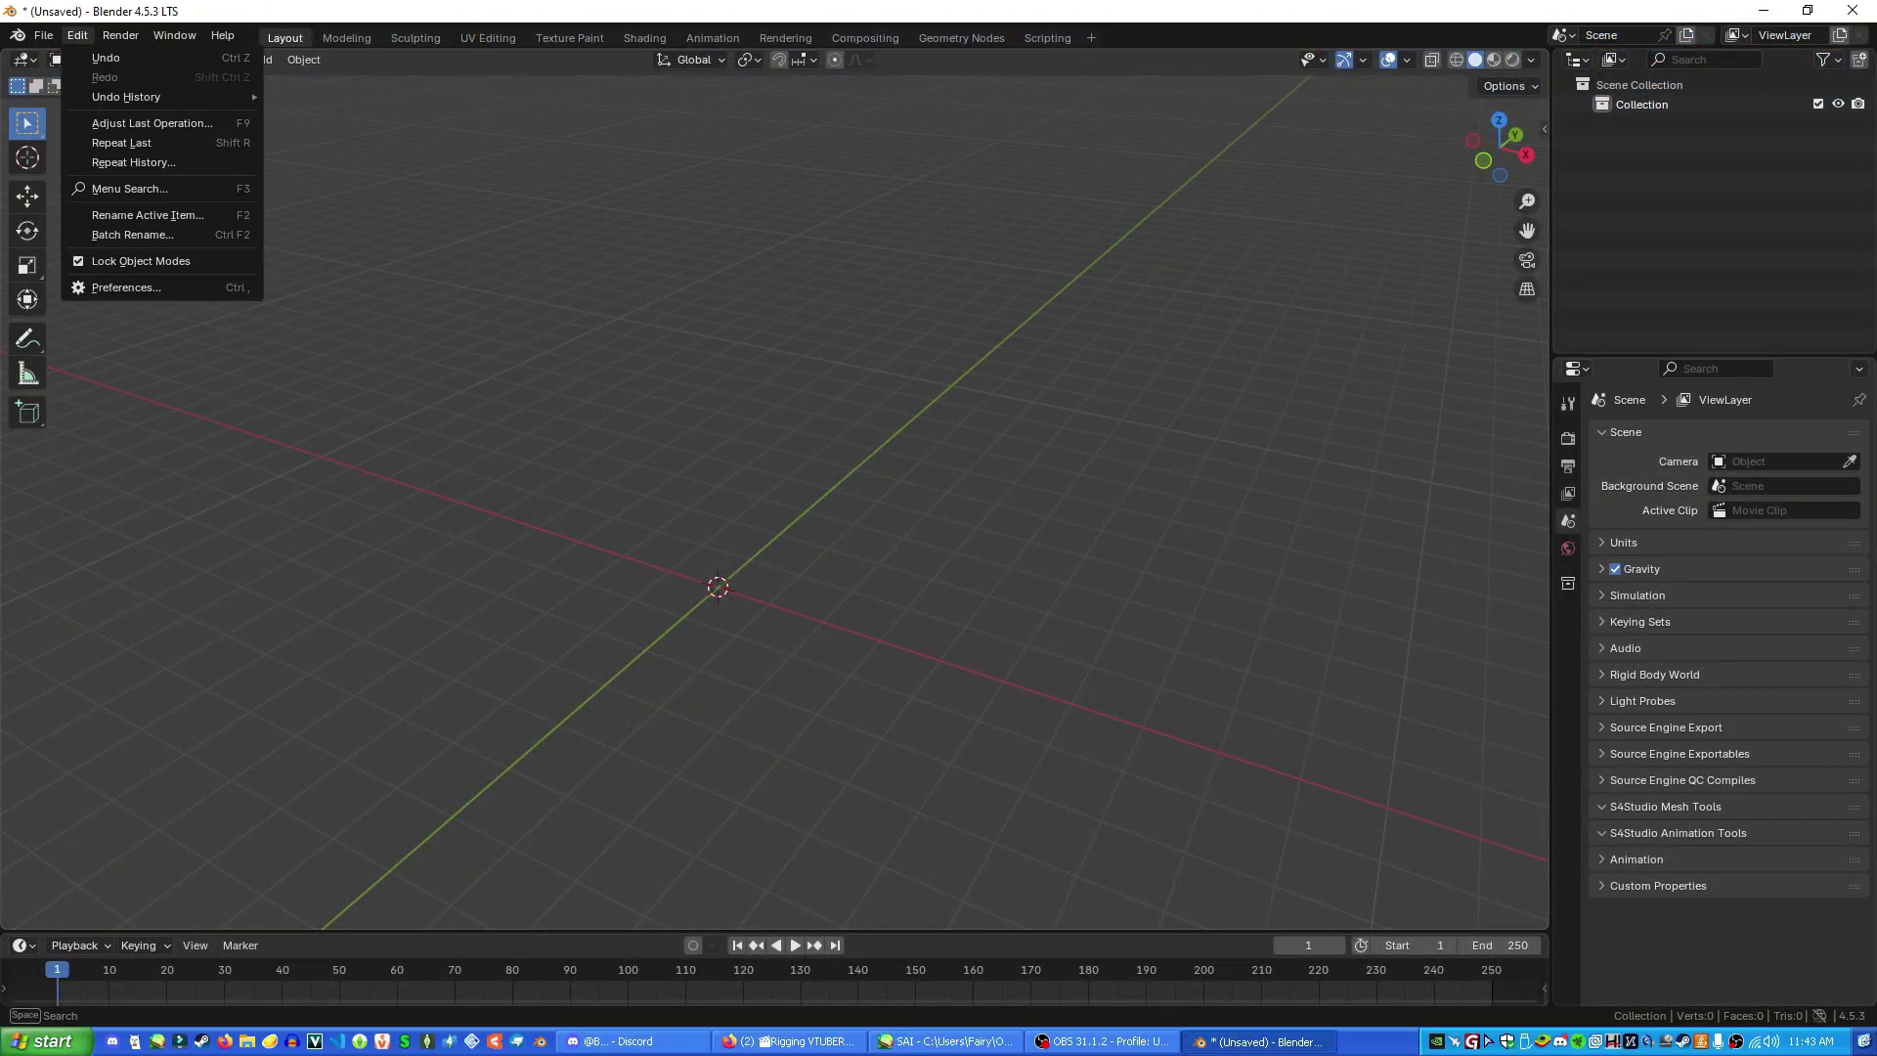
{"action": "left_click", "coordinate": [126, 288]}
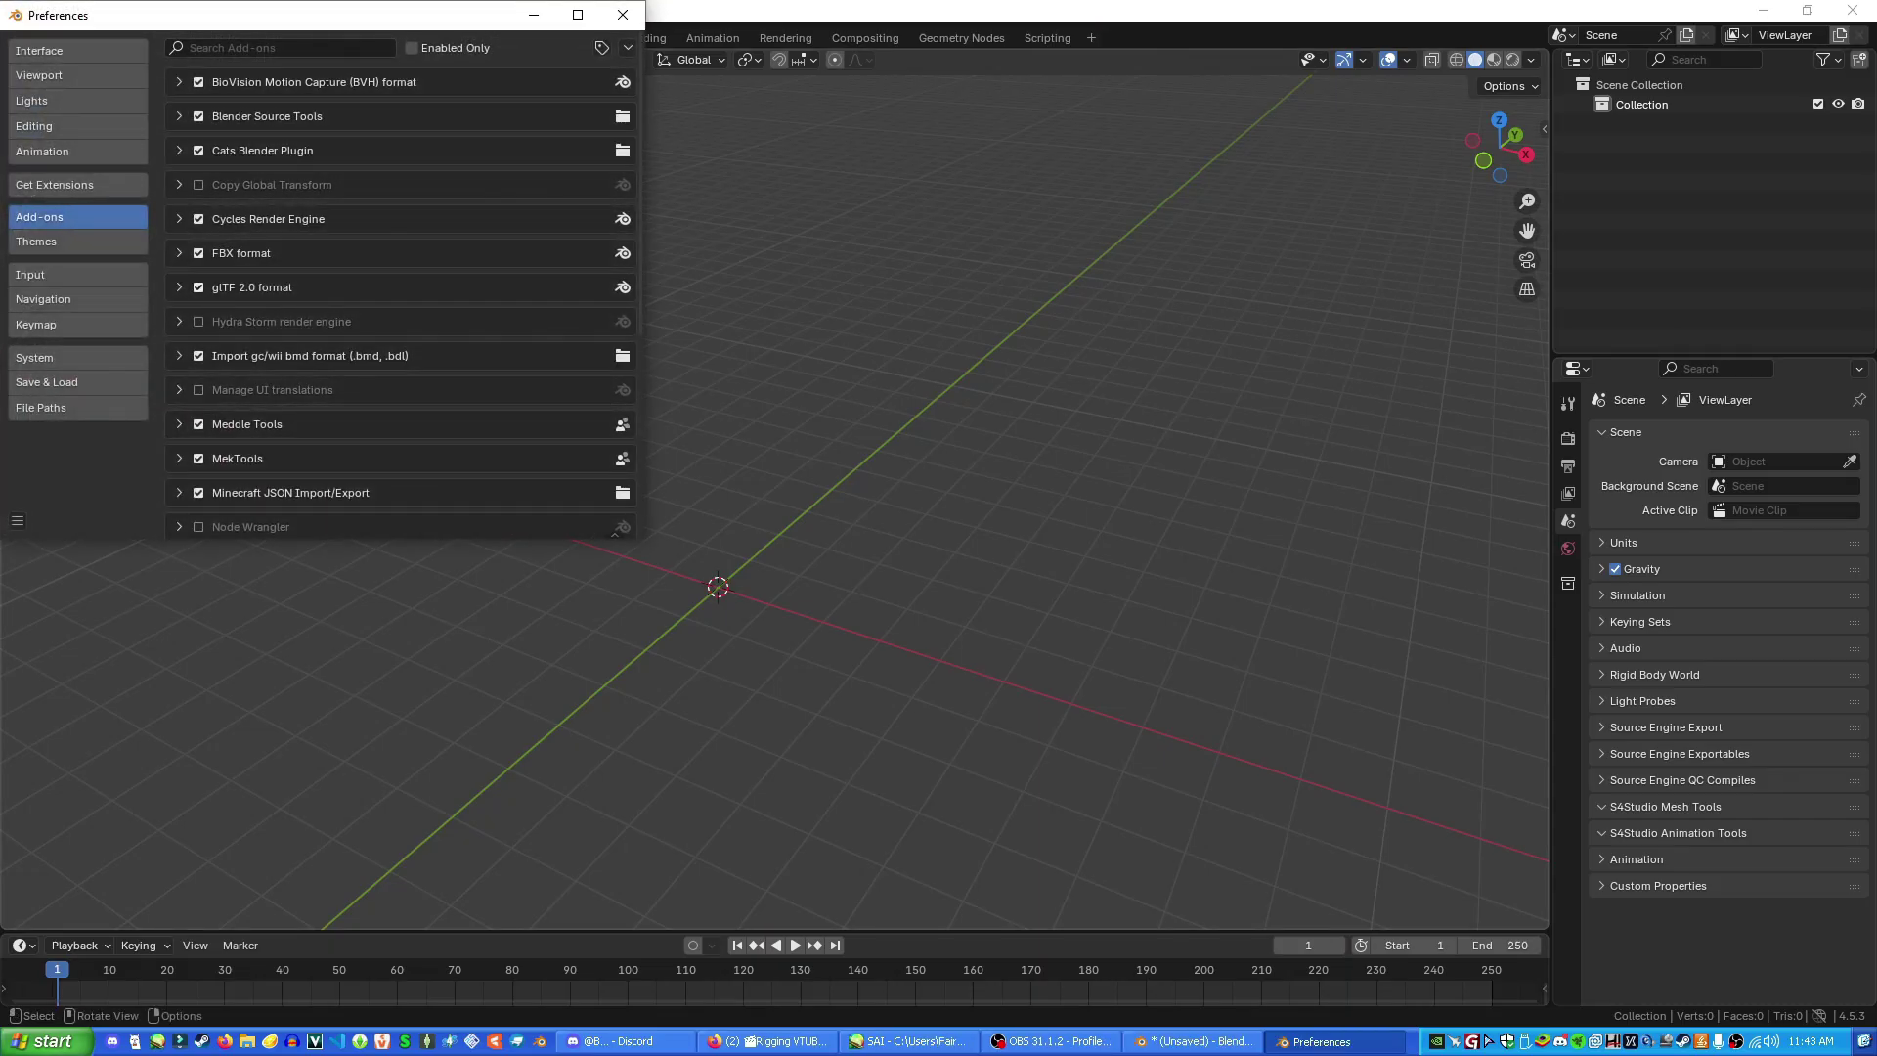
{"action": "left_click_drag", "start_coordinate": [244, 15], "coordinate": [506, 208]}
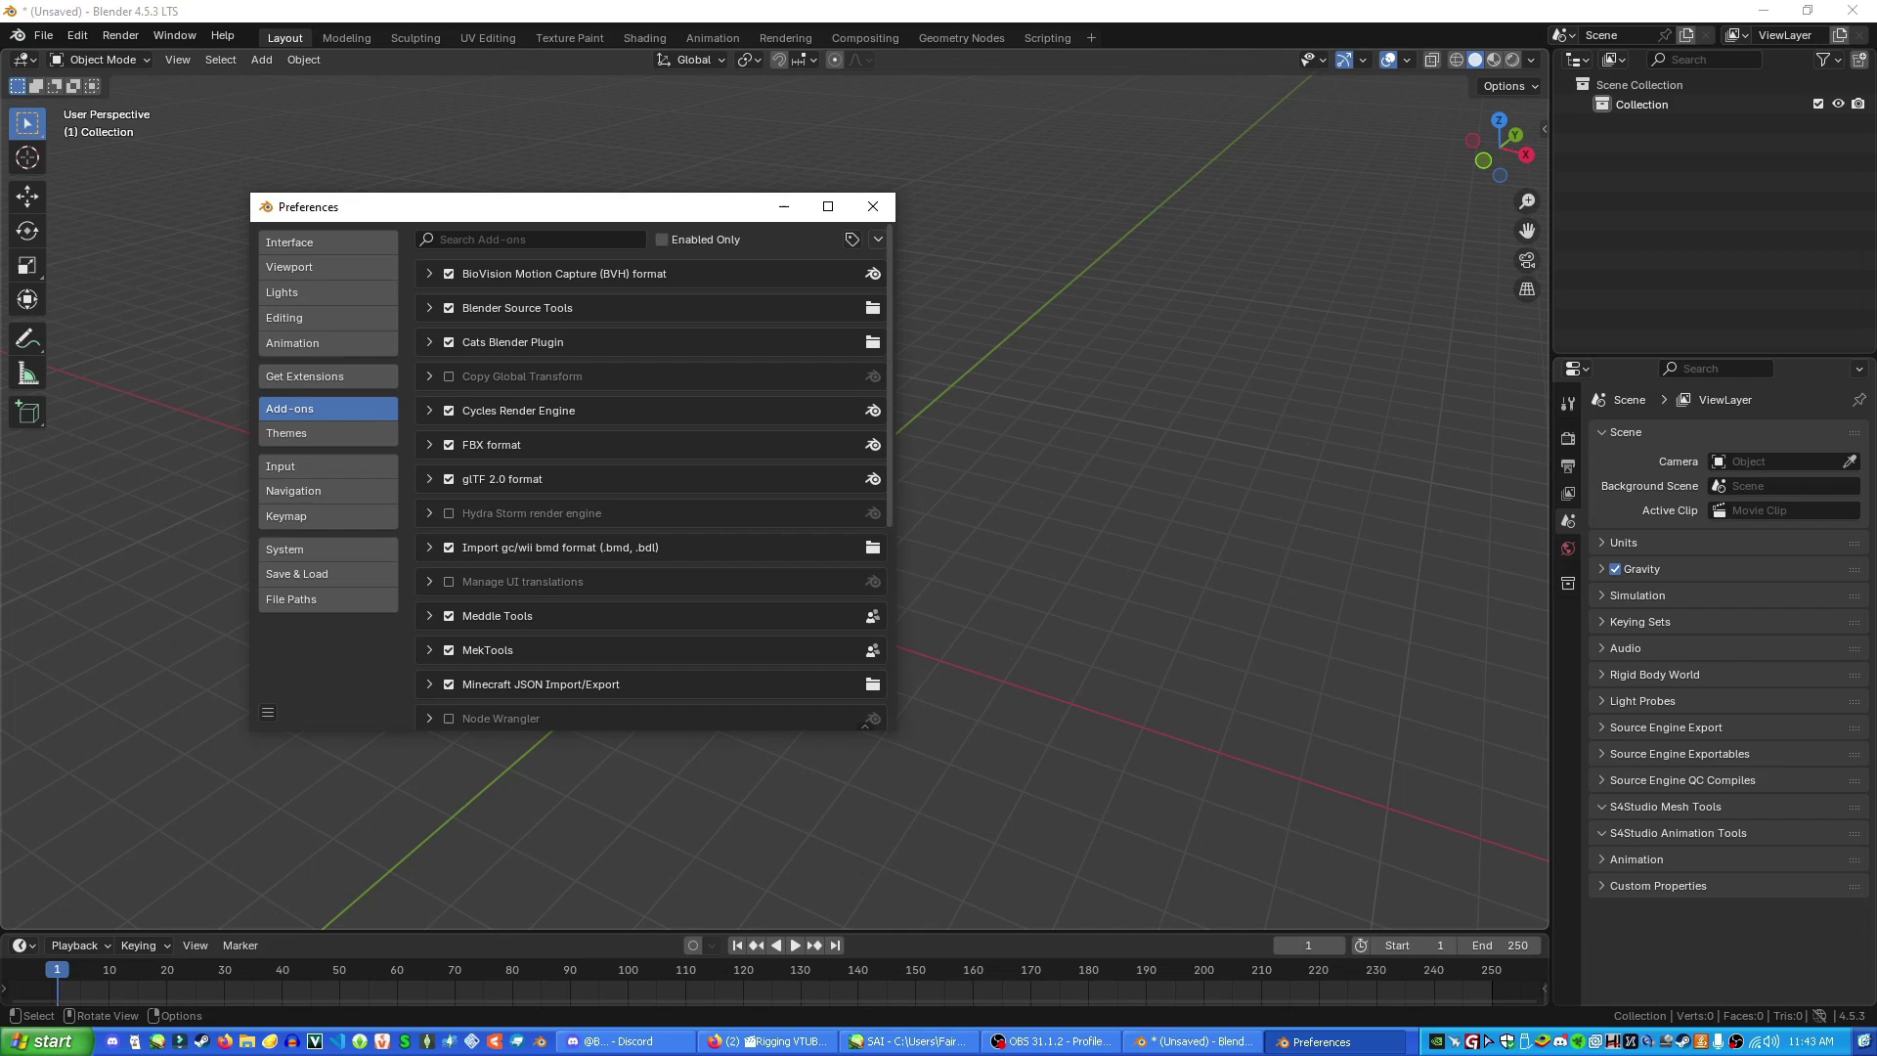
{"action": "left_click", "coordinate": [878, 238]}
{"action": "left_click", "coordinate": [851, 238]}
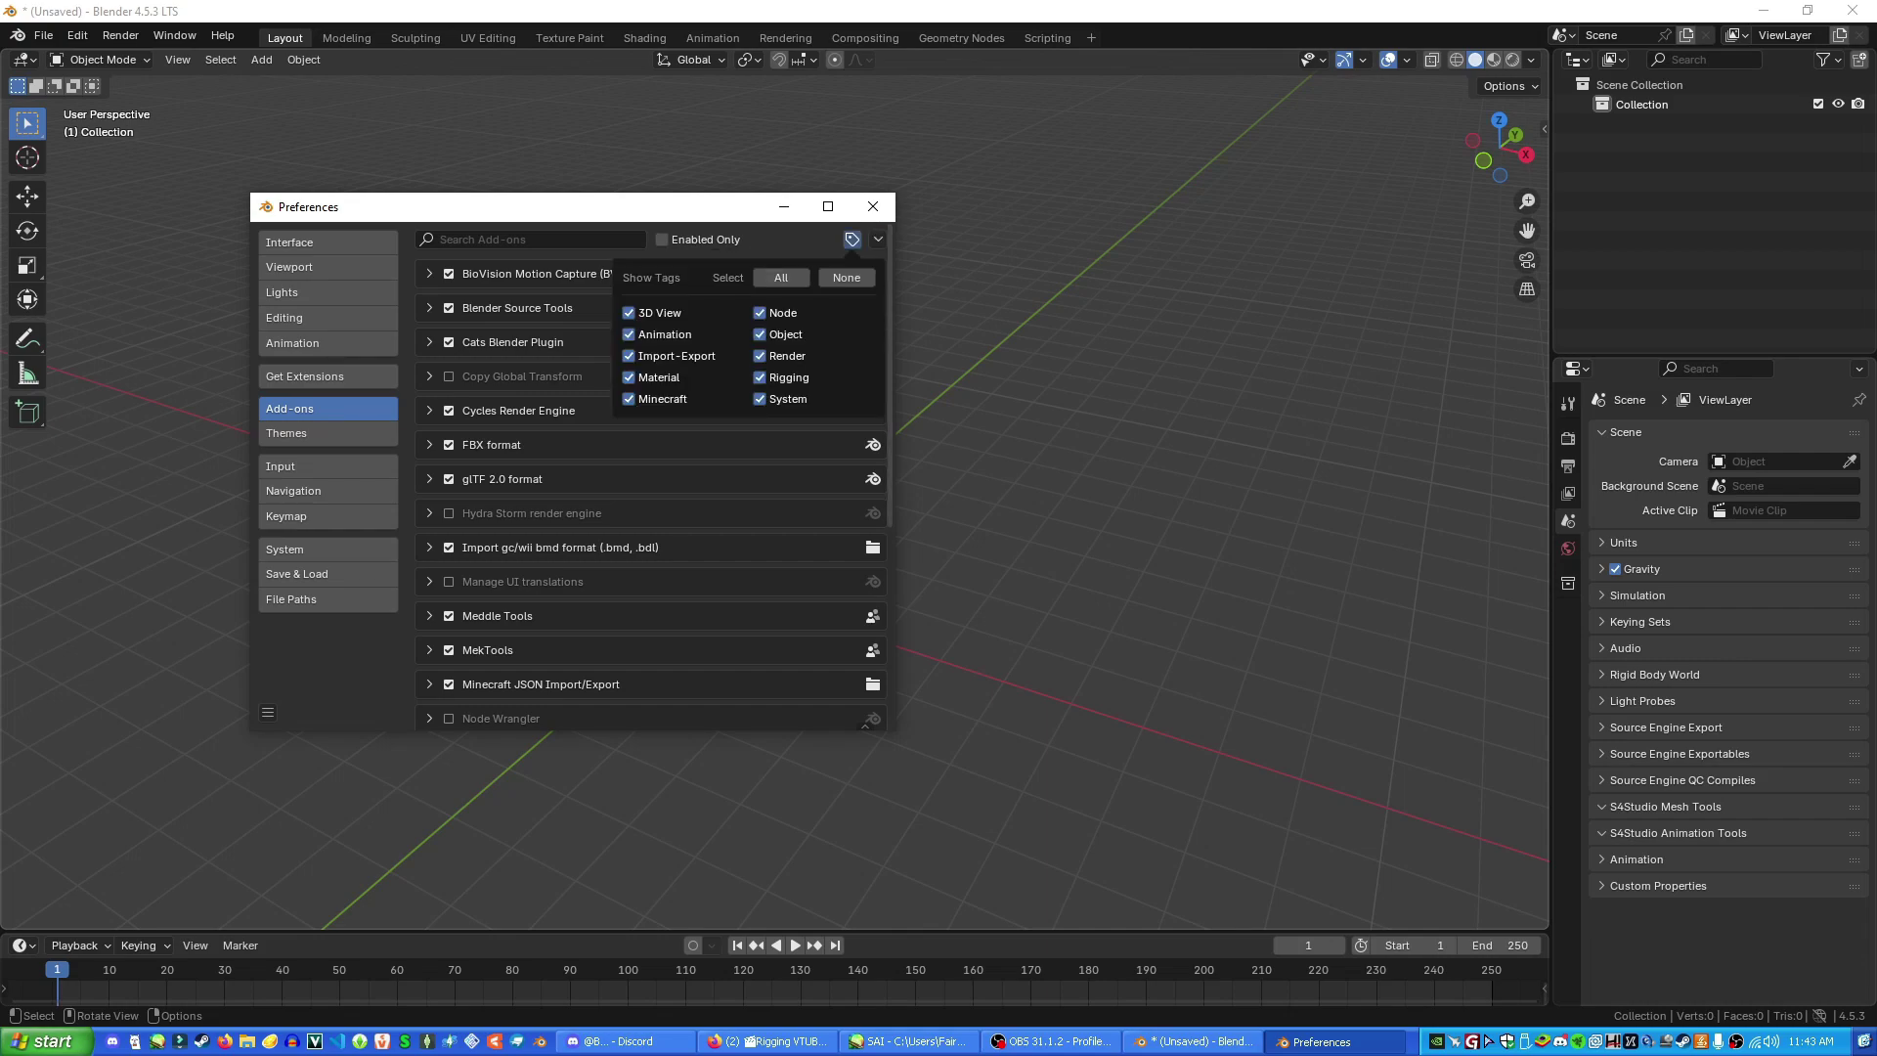
{"action": "left_click", "coordinate": [878, 239]}
{"action": "left_click", "coordinate": [798, 288]}
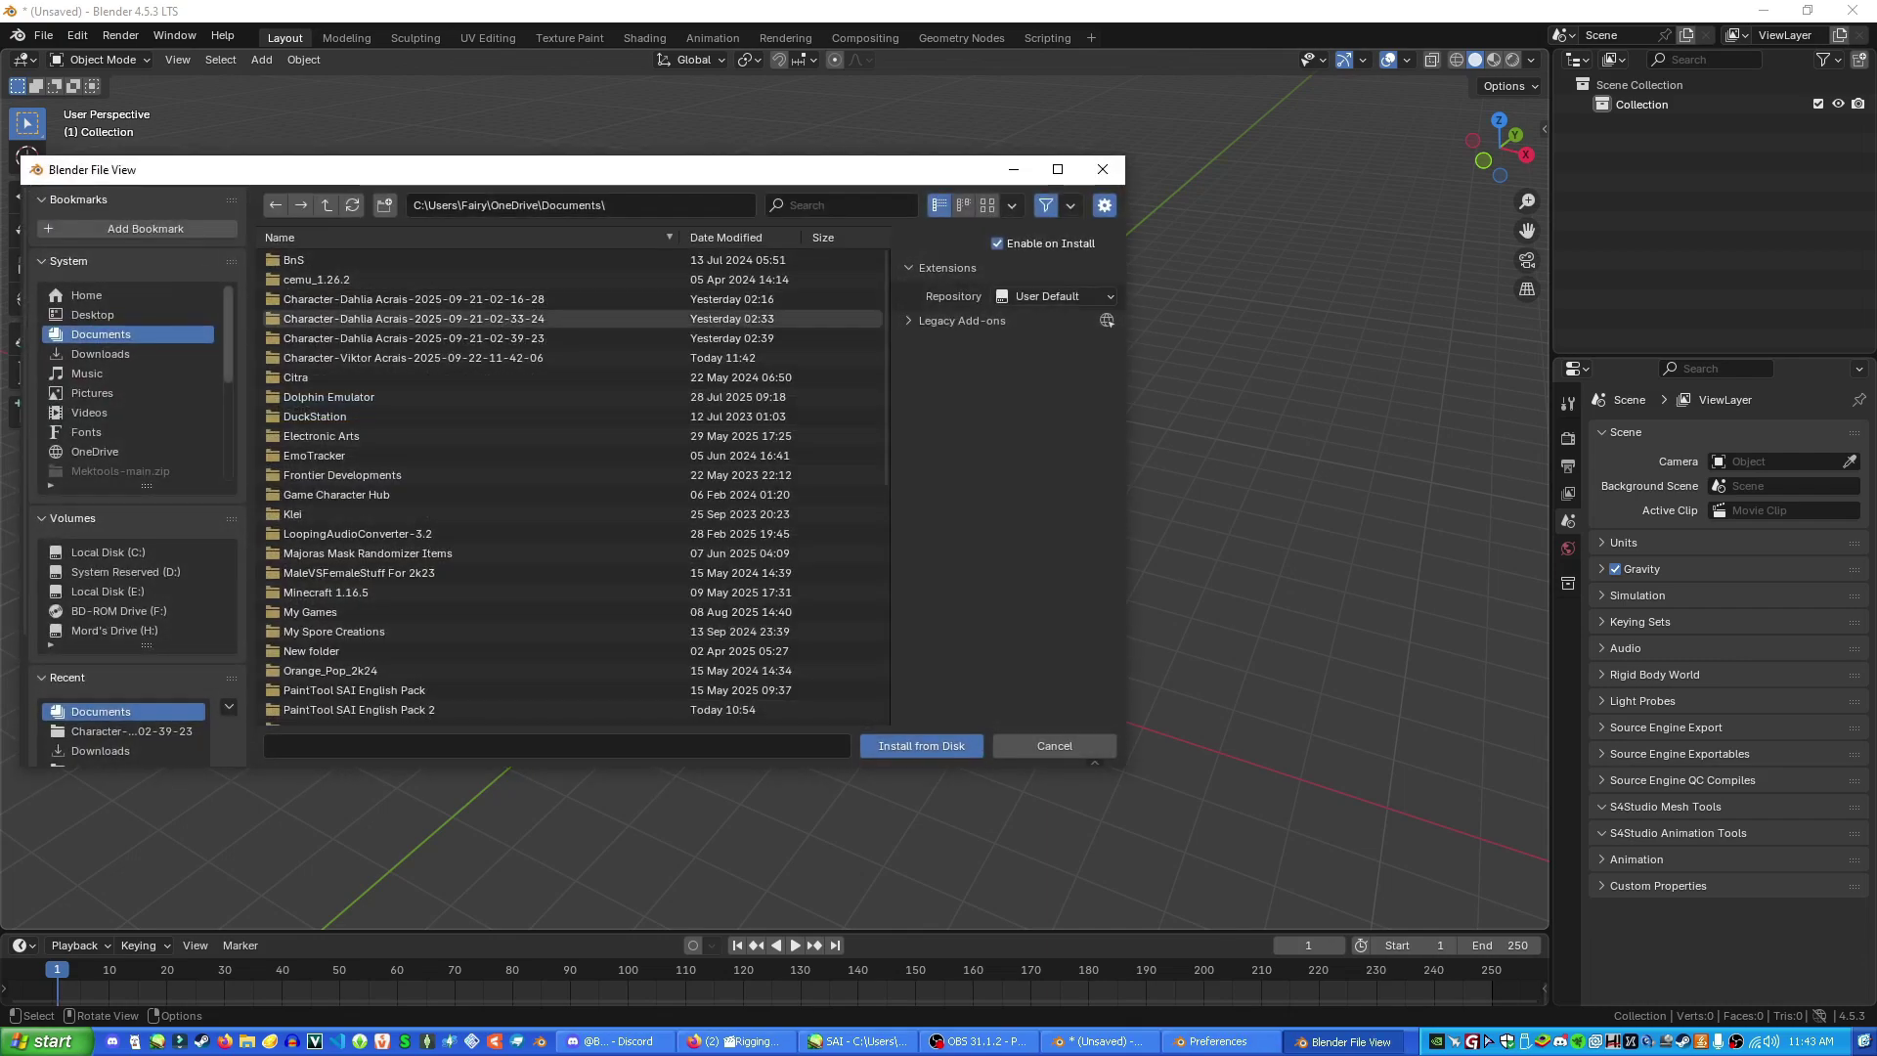
{"action": "scroll", "coordinate": [469, 449], "scroll_direction": "down", "scroll_amount": 8}
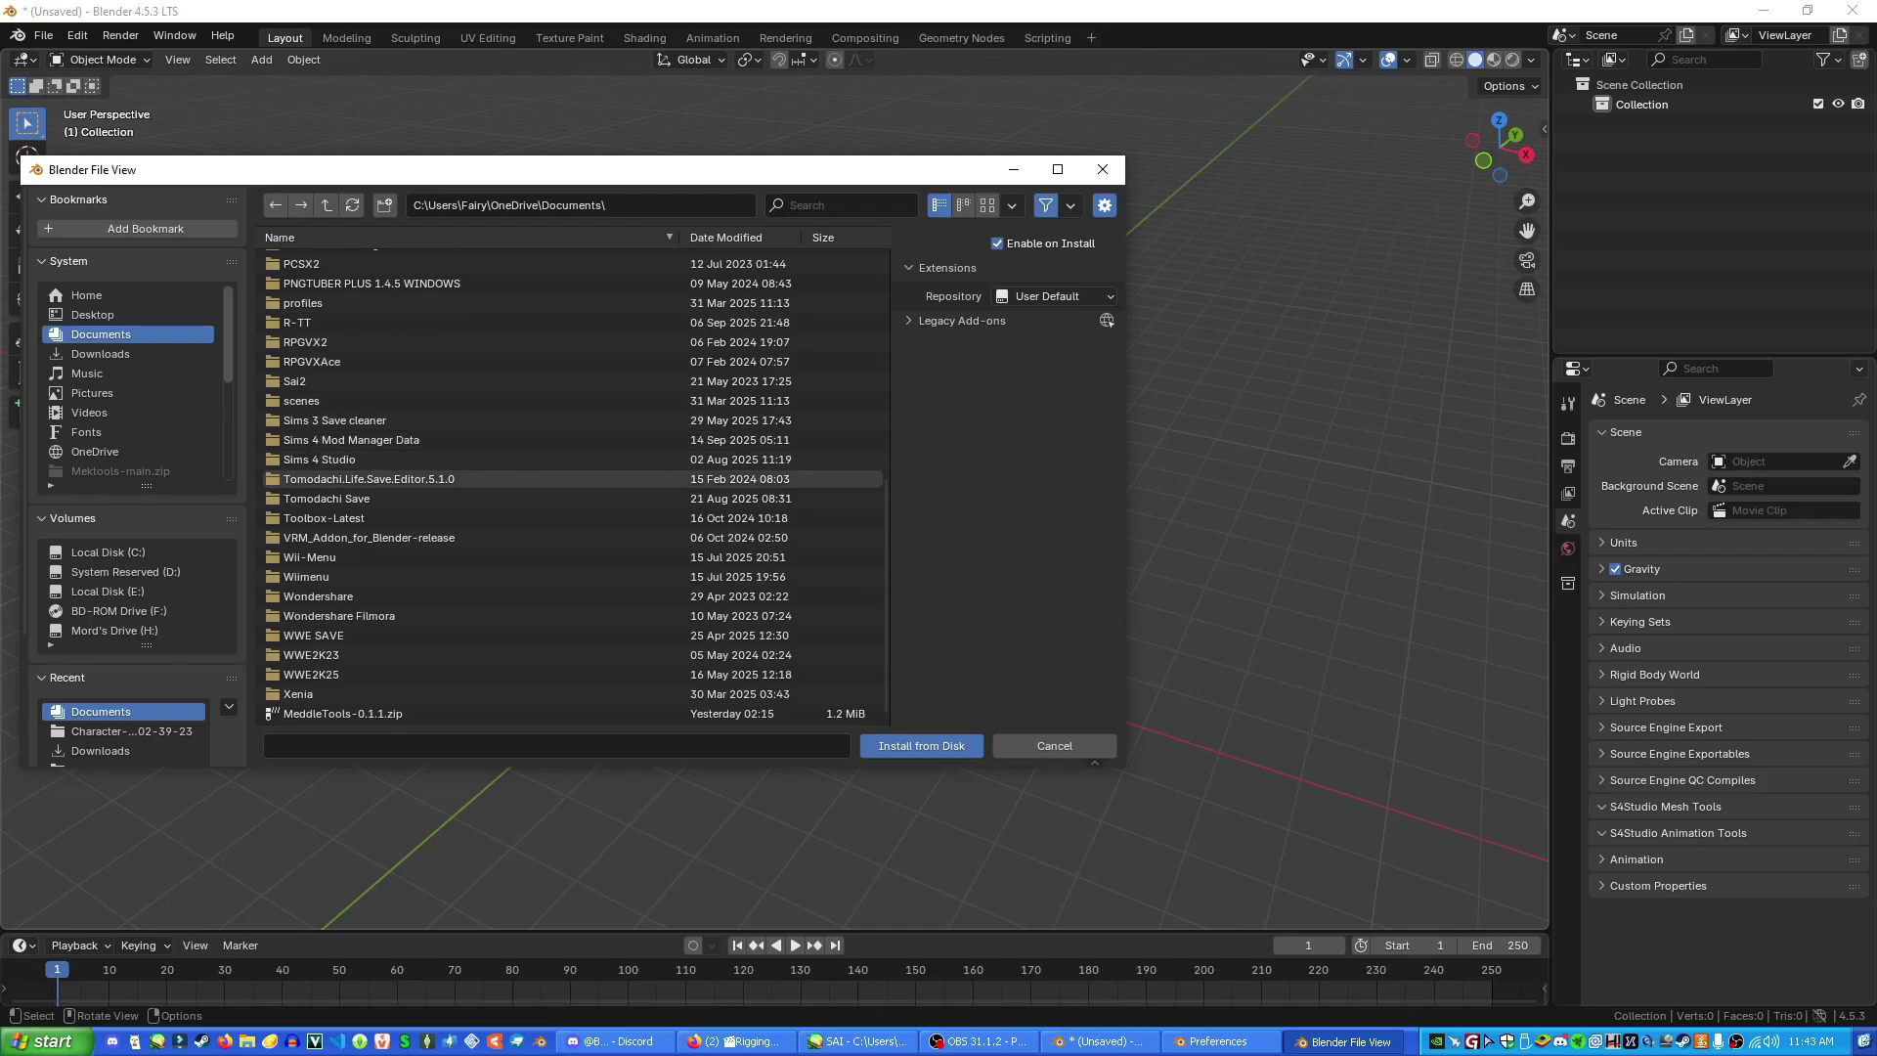
{"action": "left_click", "coordinate": [411, 713]}
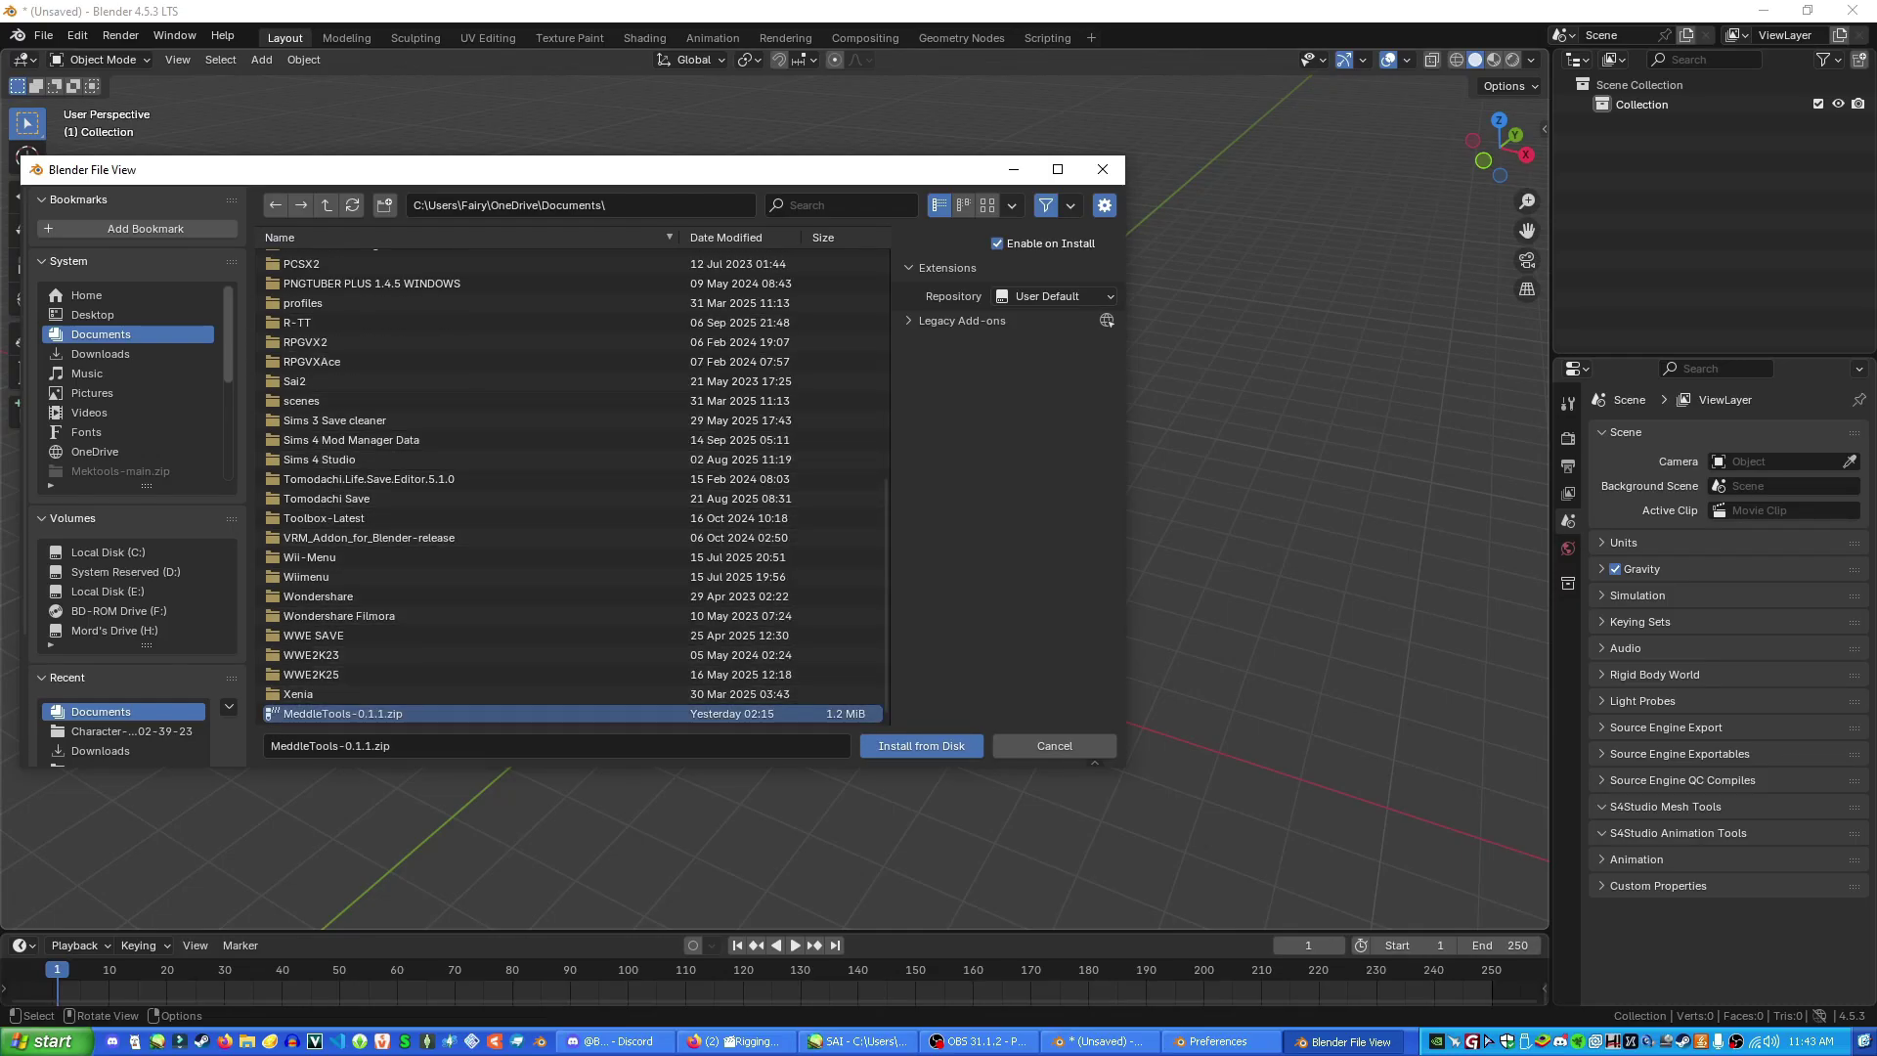
{"action": "left_click", "coordinate": [921, 746]}
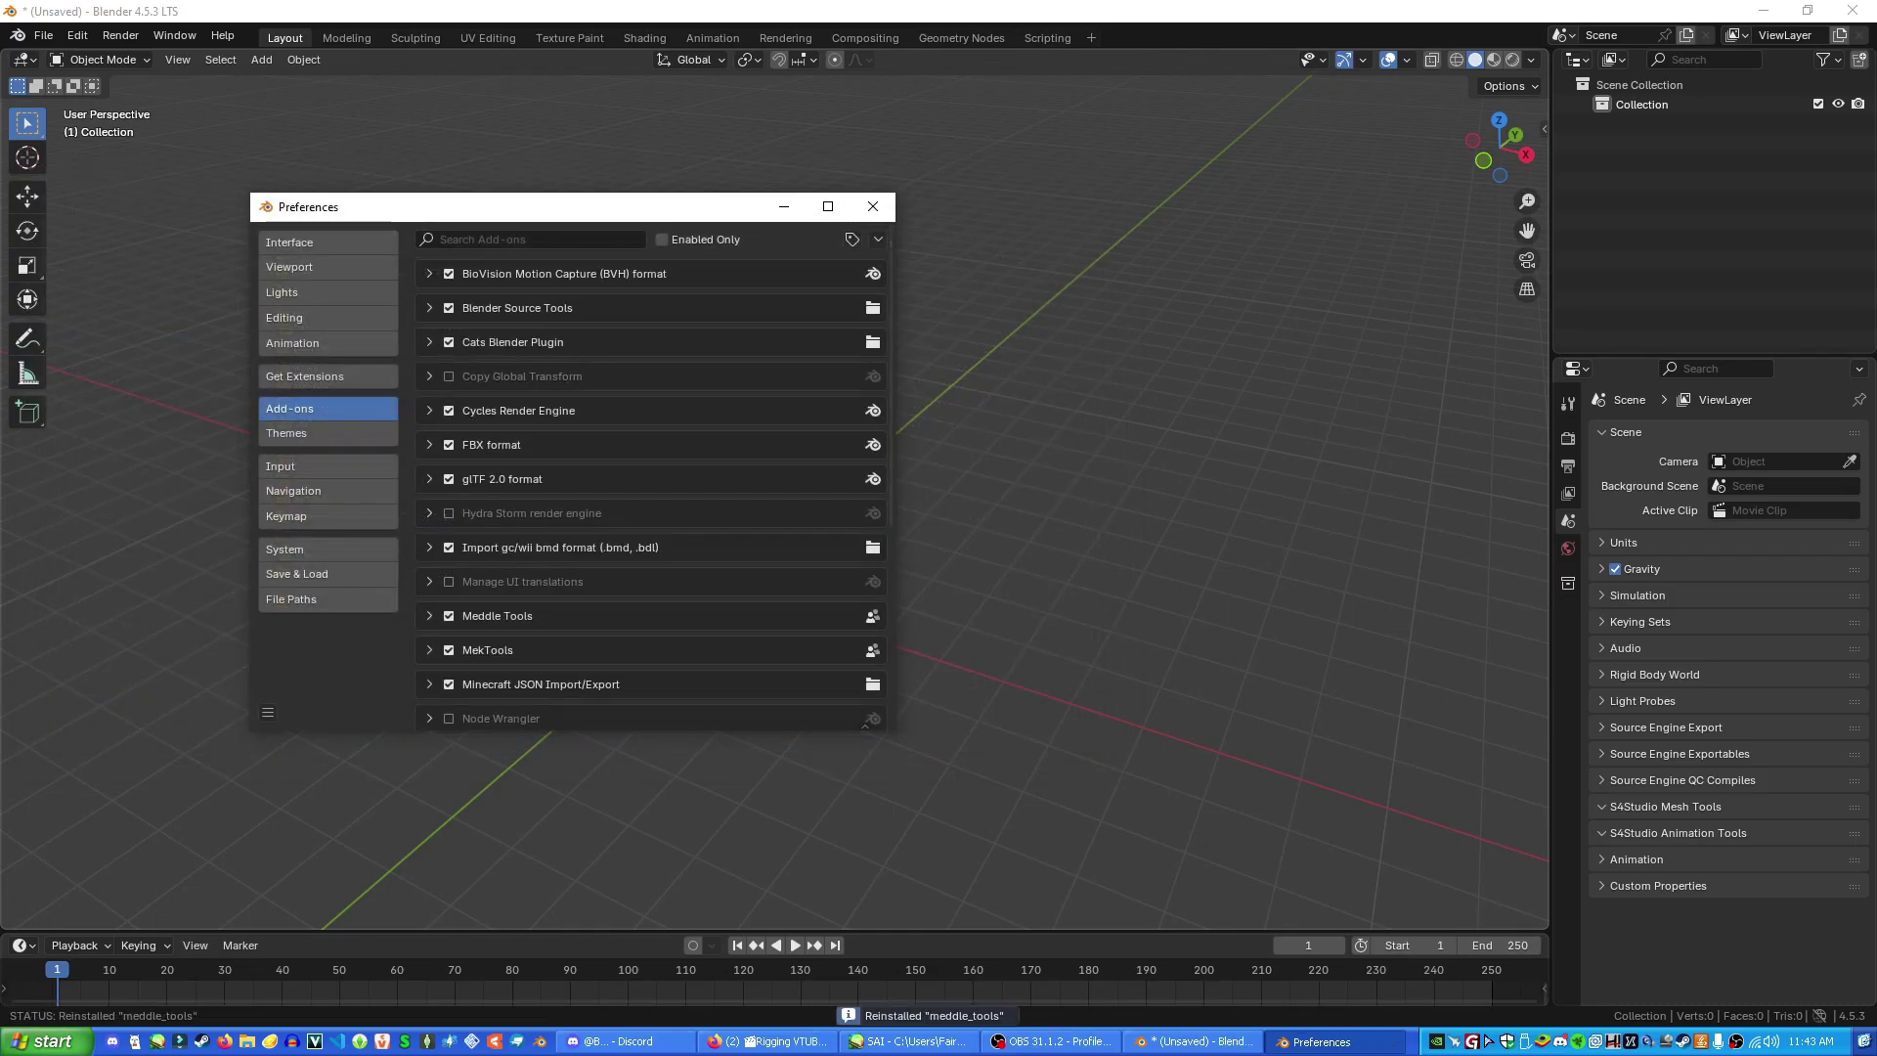
Search the add-ons for "meddle" to check that Meddle Tools is enabled, clear the search and close the preferences
{"action": "left_click", "coordinate": [1194, 1041]}
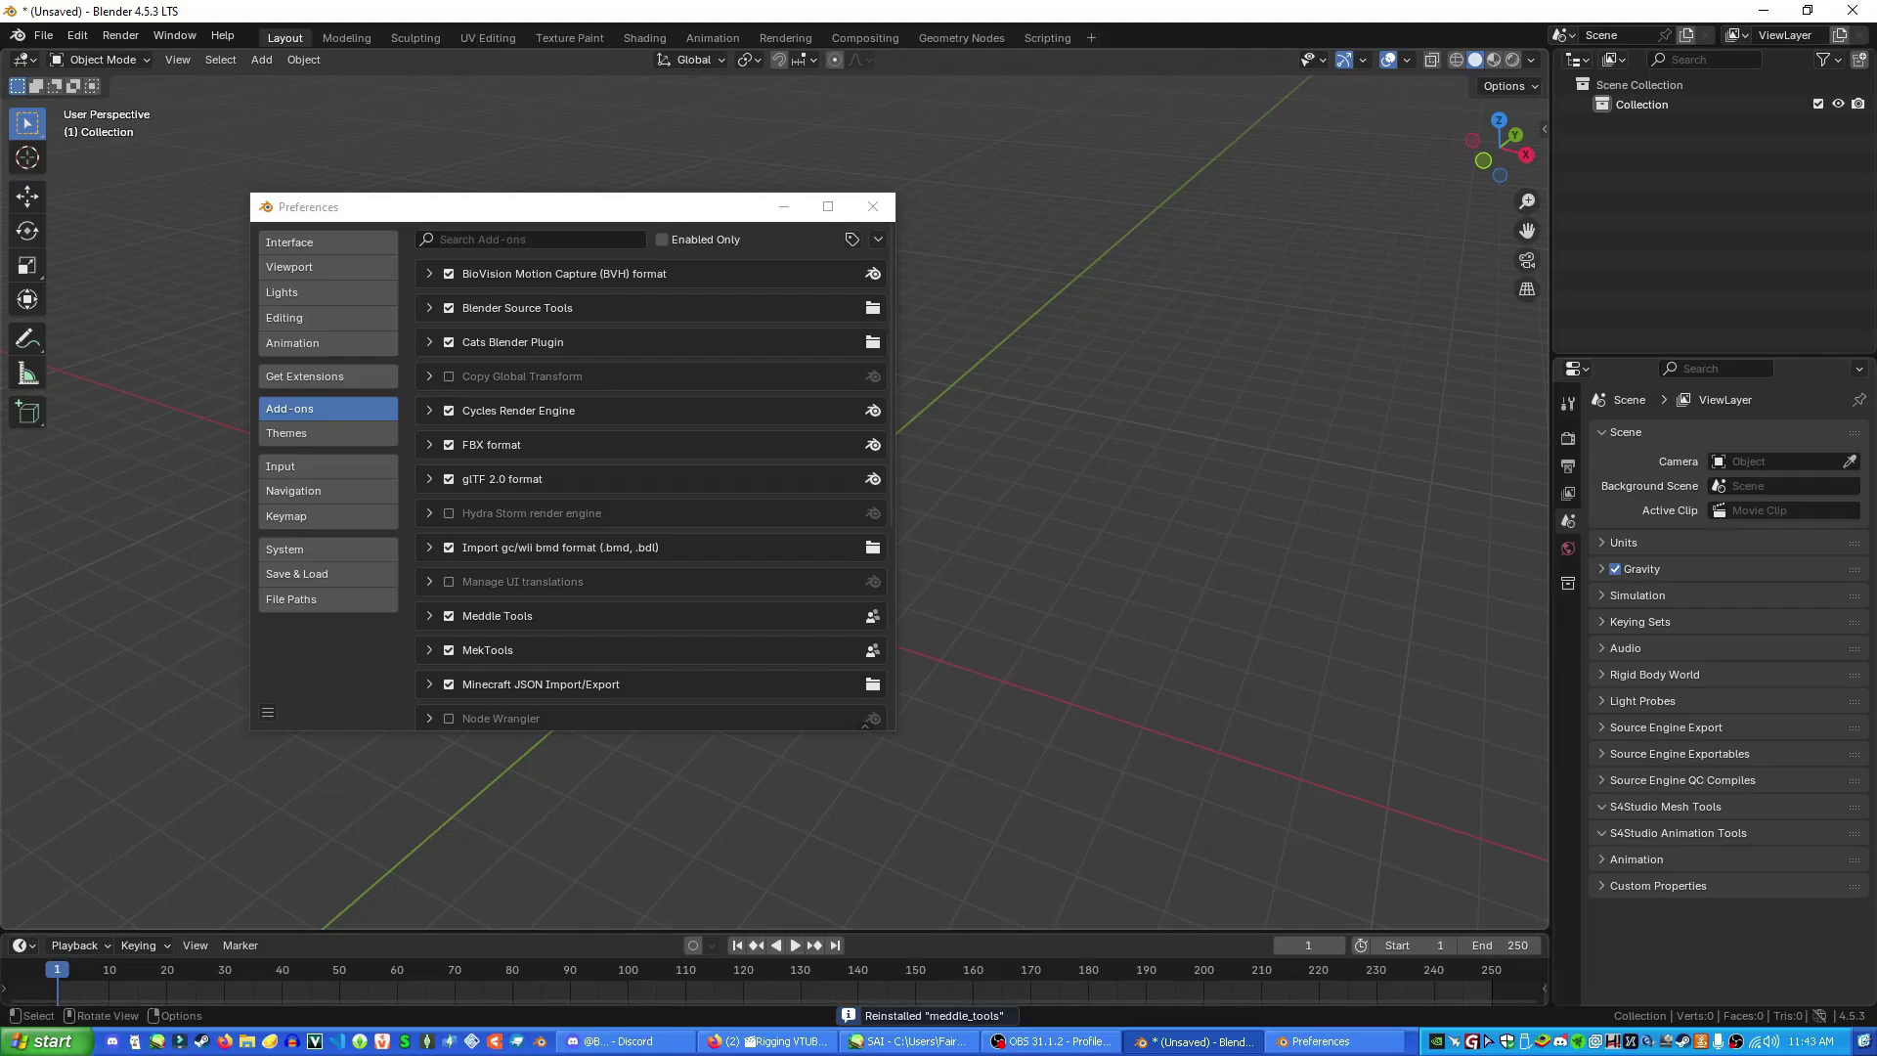
{"action": "left_click_drag", "start_coordinate": [547, 207], "coordinate": [595, 232]}
{"action": "left_click", "coordinate": [590, 265]}
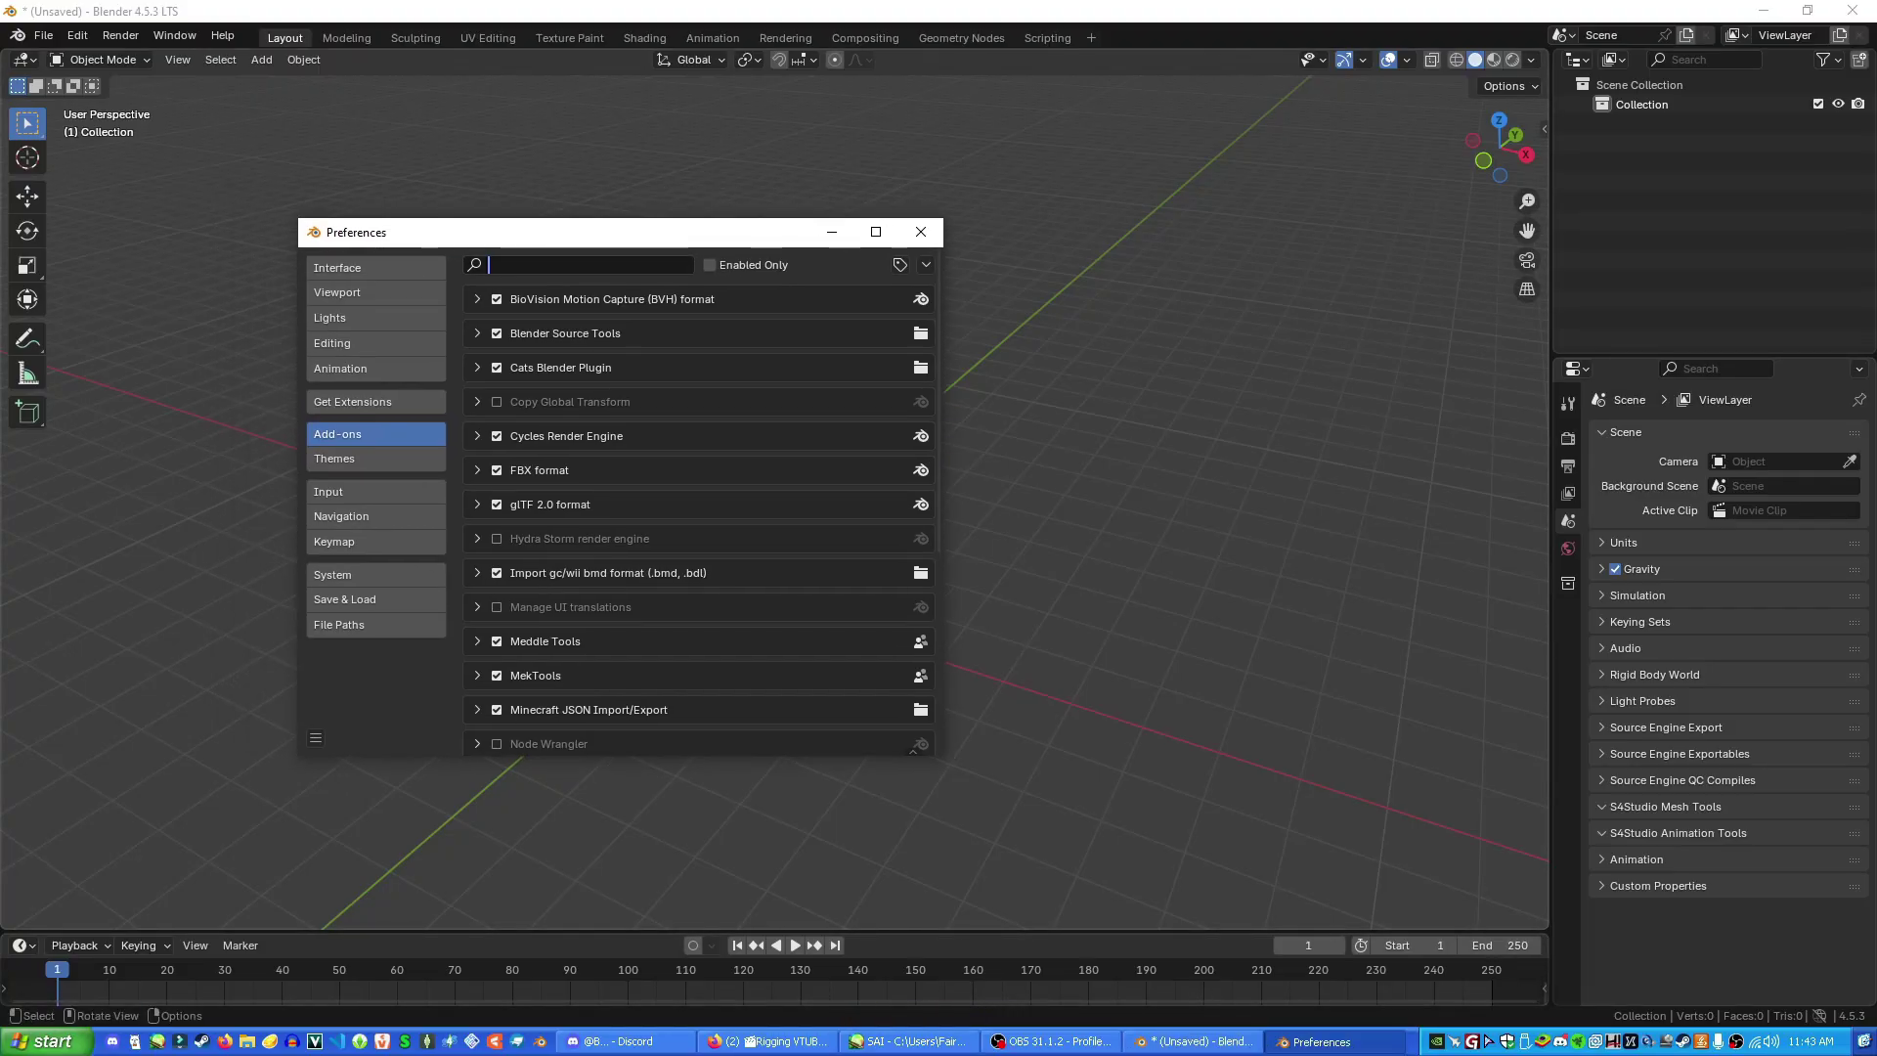
{"action": "type", "text": "meddle"}
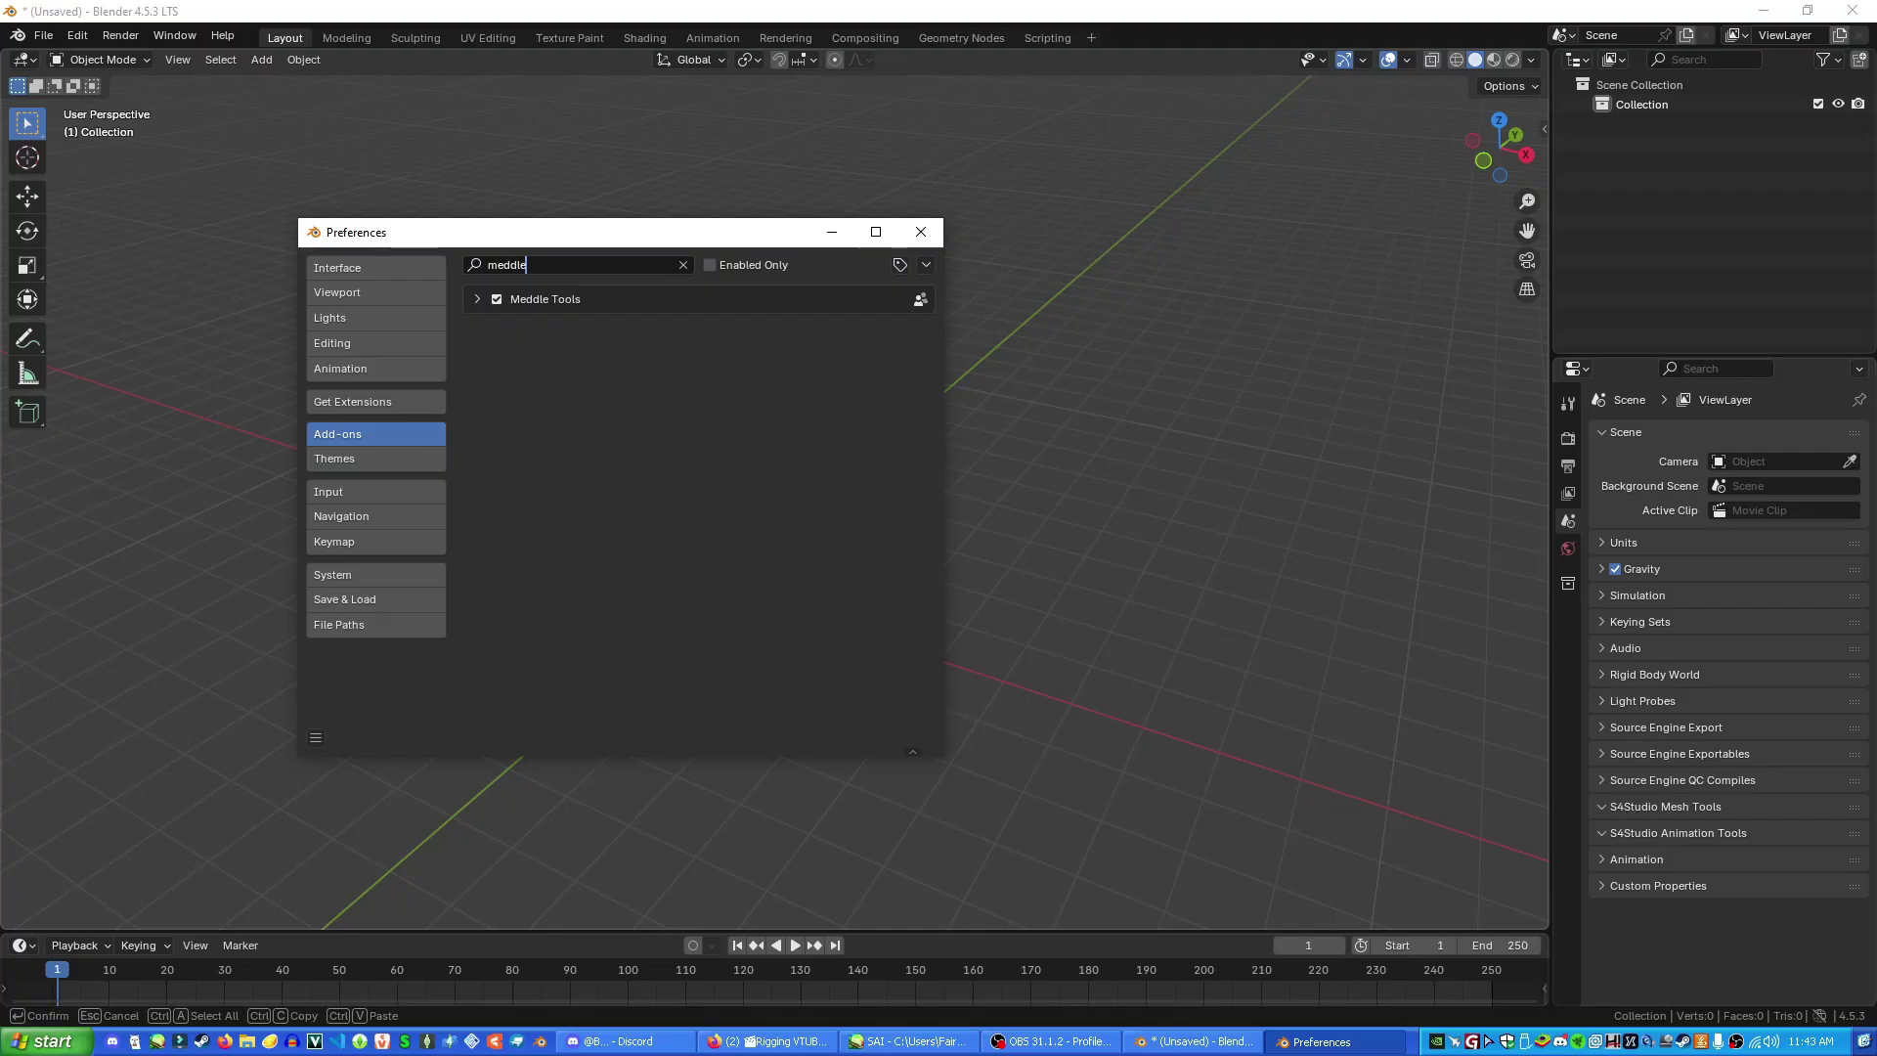
{"action": "key", "text": "Escape"}
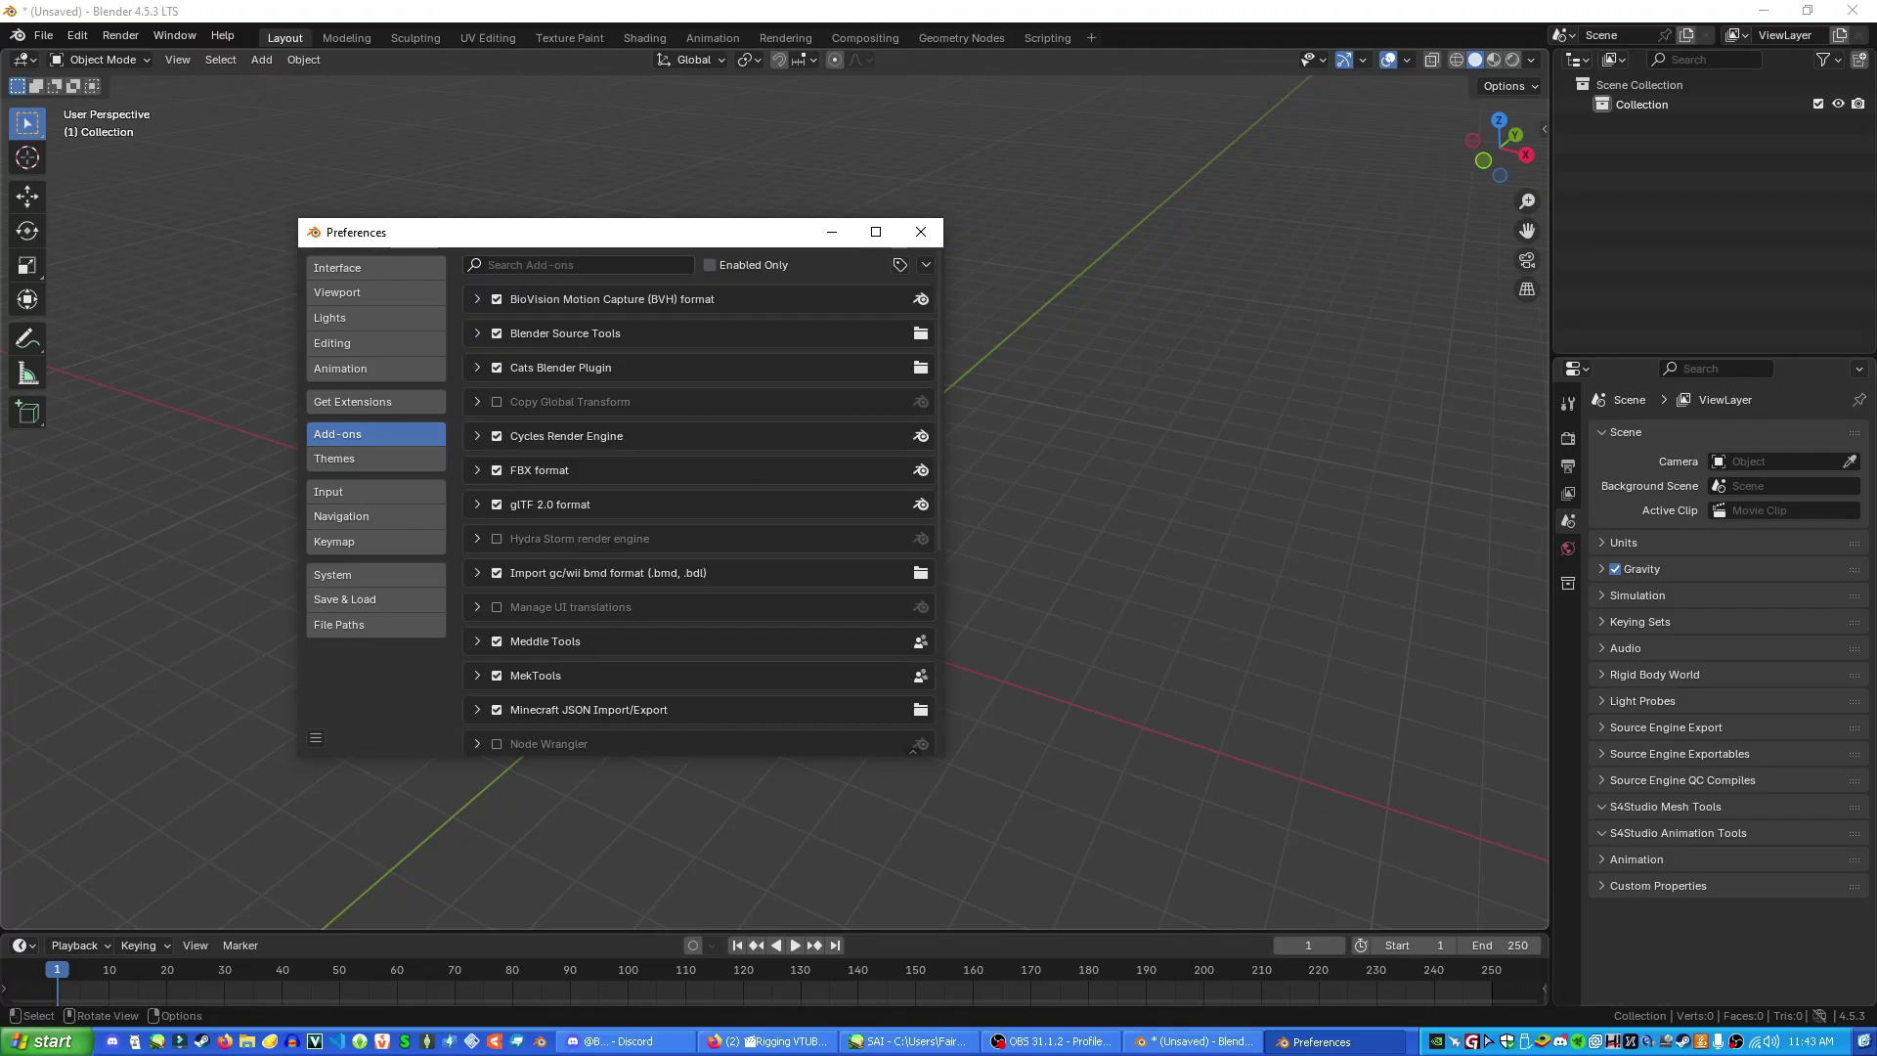
{"action": "left_click_drag", "start_coordinate": [723, 232], "coordinate": [725, 248]}
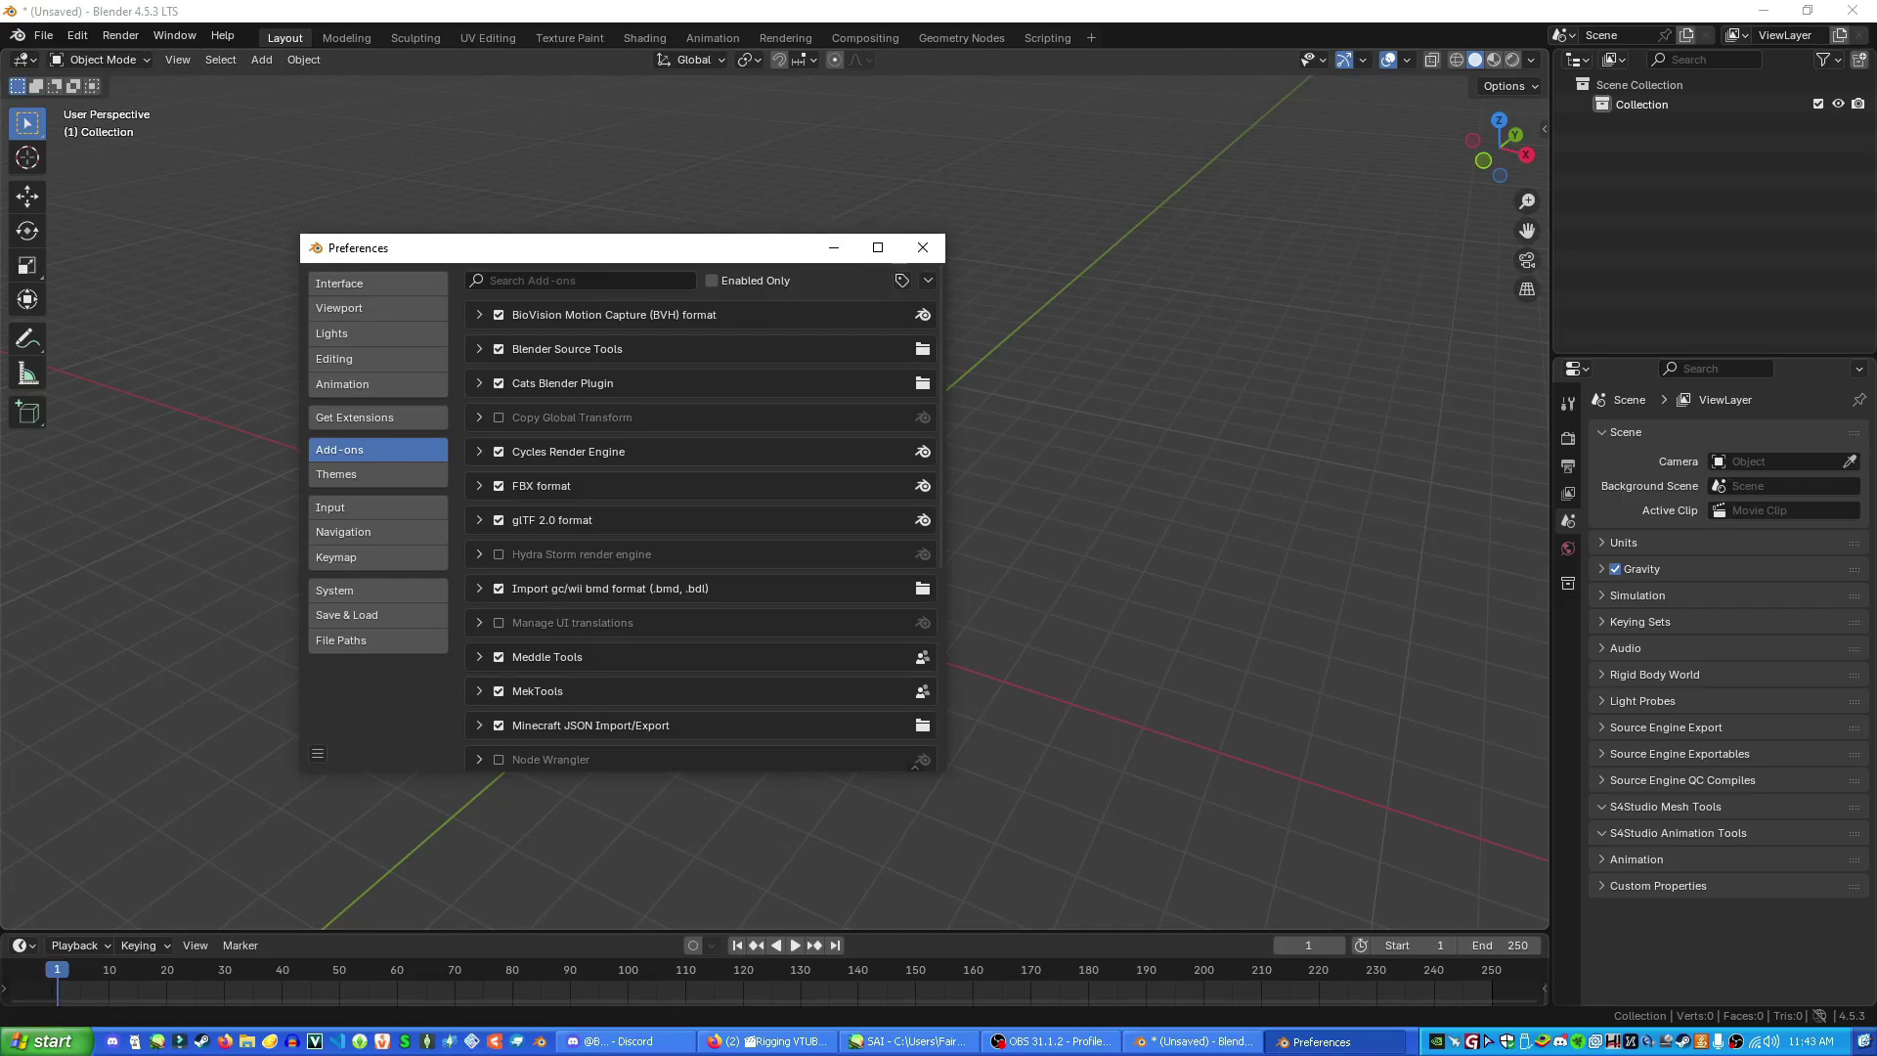
{"action": "left_click_drag", "start_coordinate": [721, 248], "coordinate": [732, 270]}
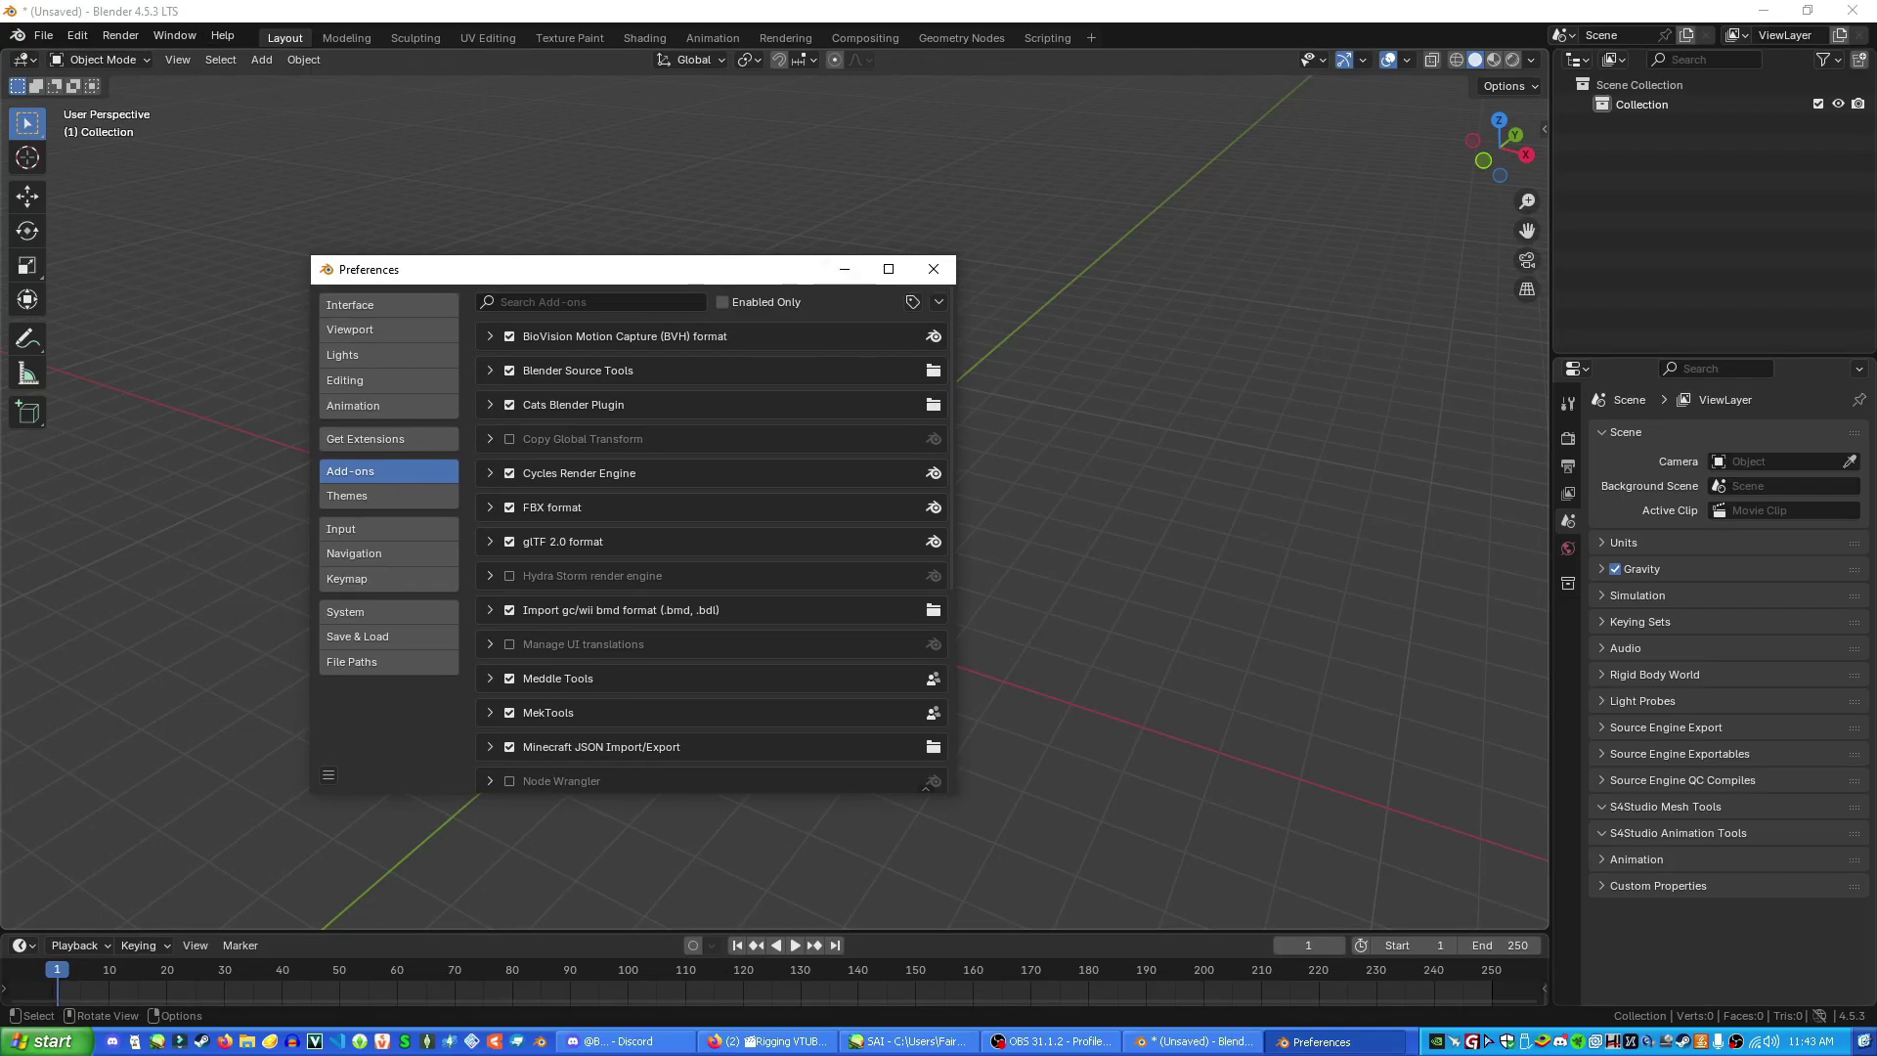
{"action": "left_click", "coordinate": [1125, 391]}
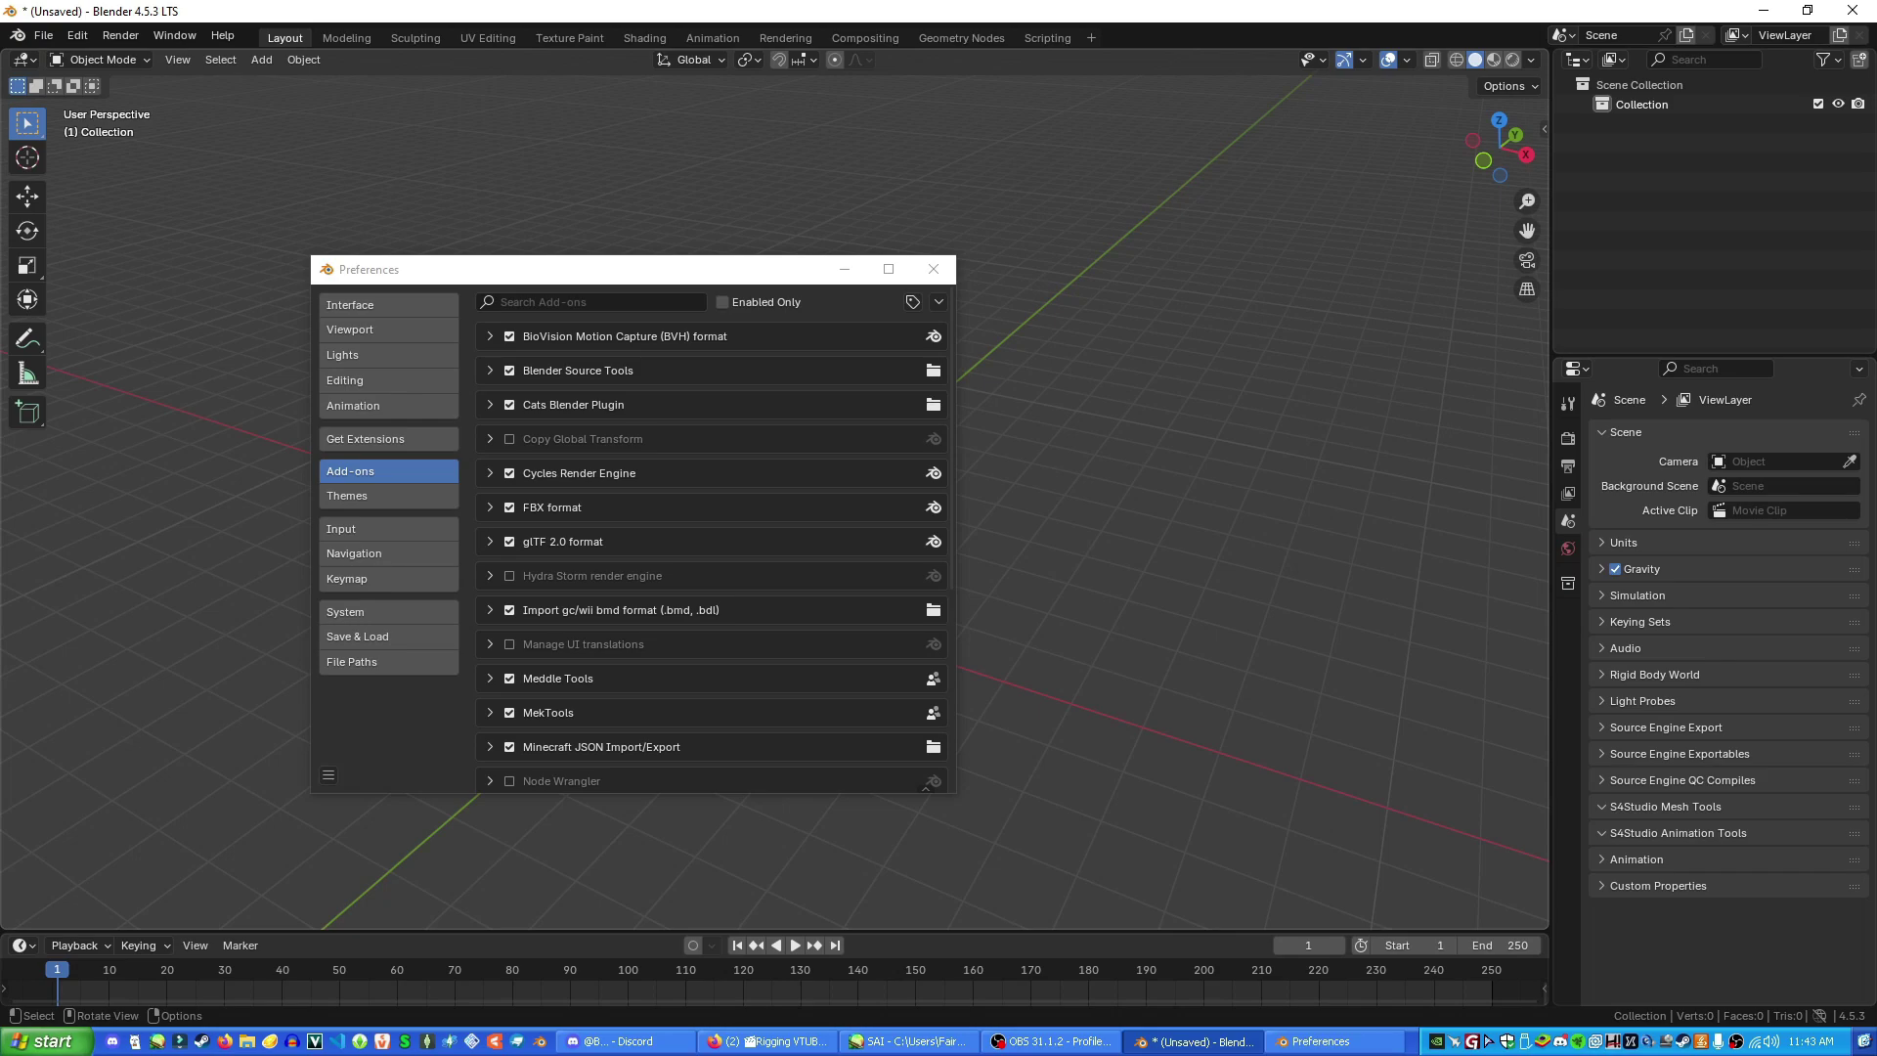
{"action": "left_click", "coordinate": [732, 270]}
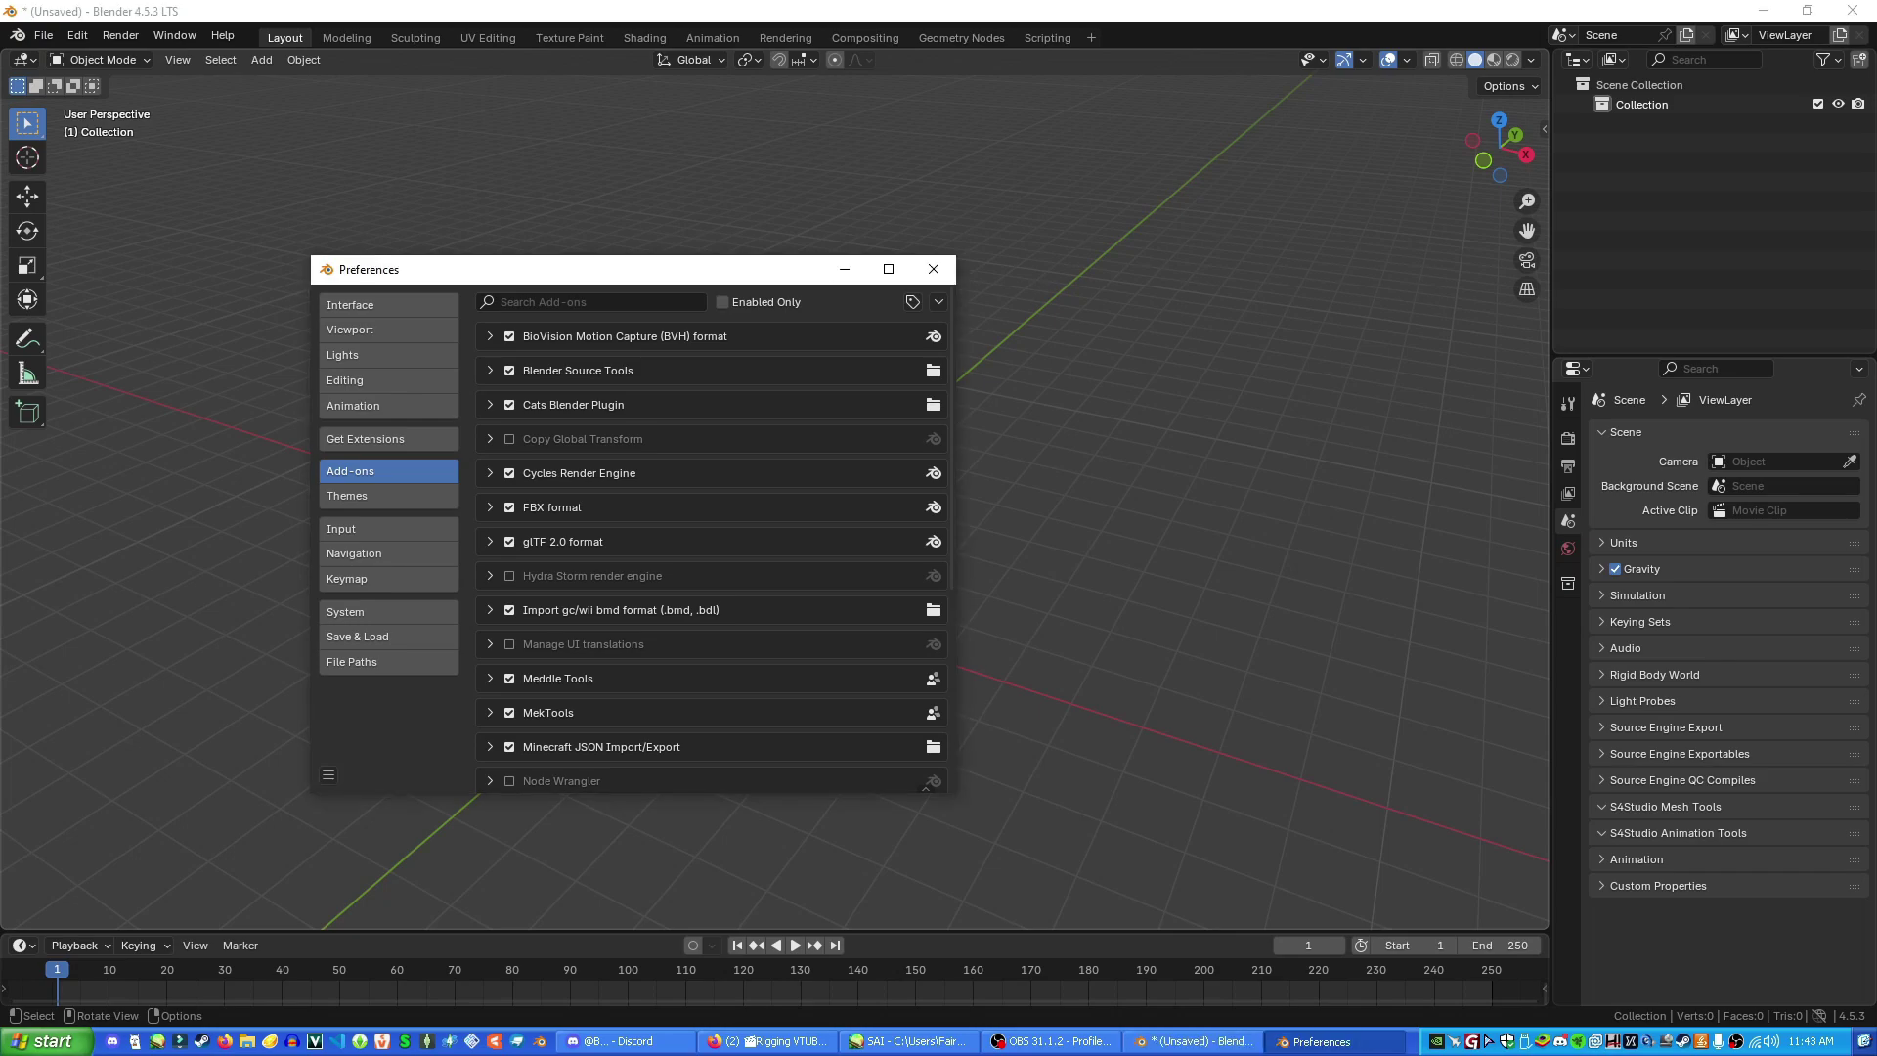
{"action": "left_click", "coordinate": [933, 269]}
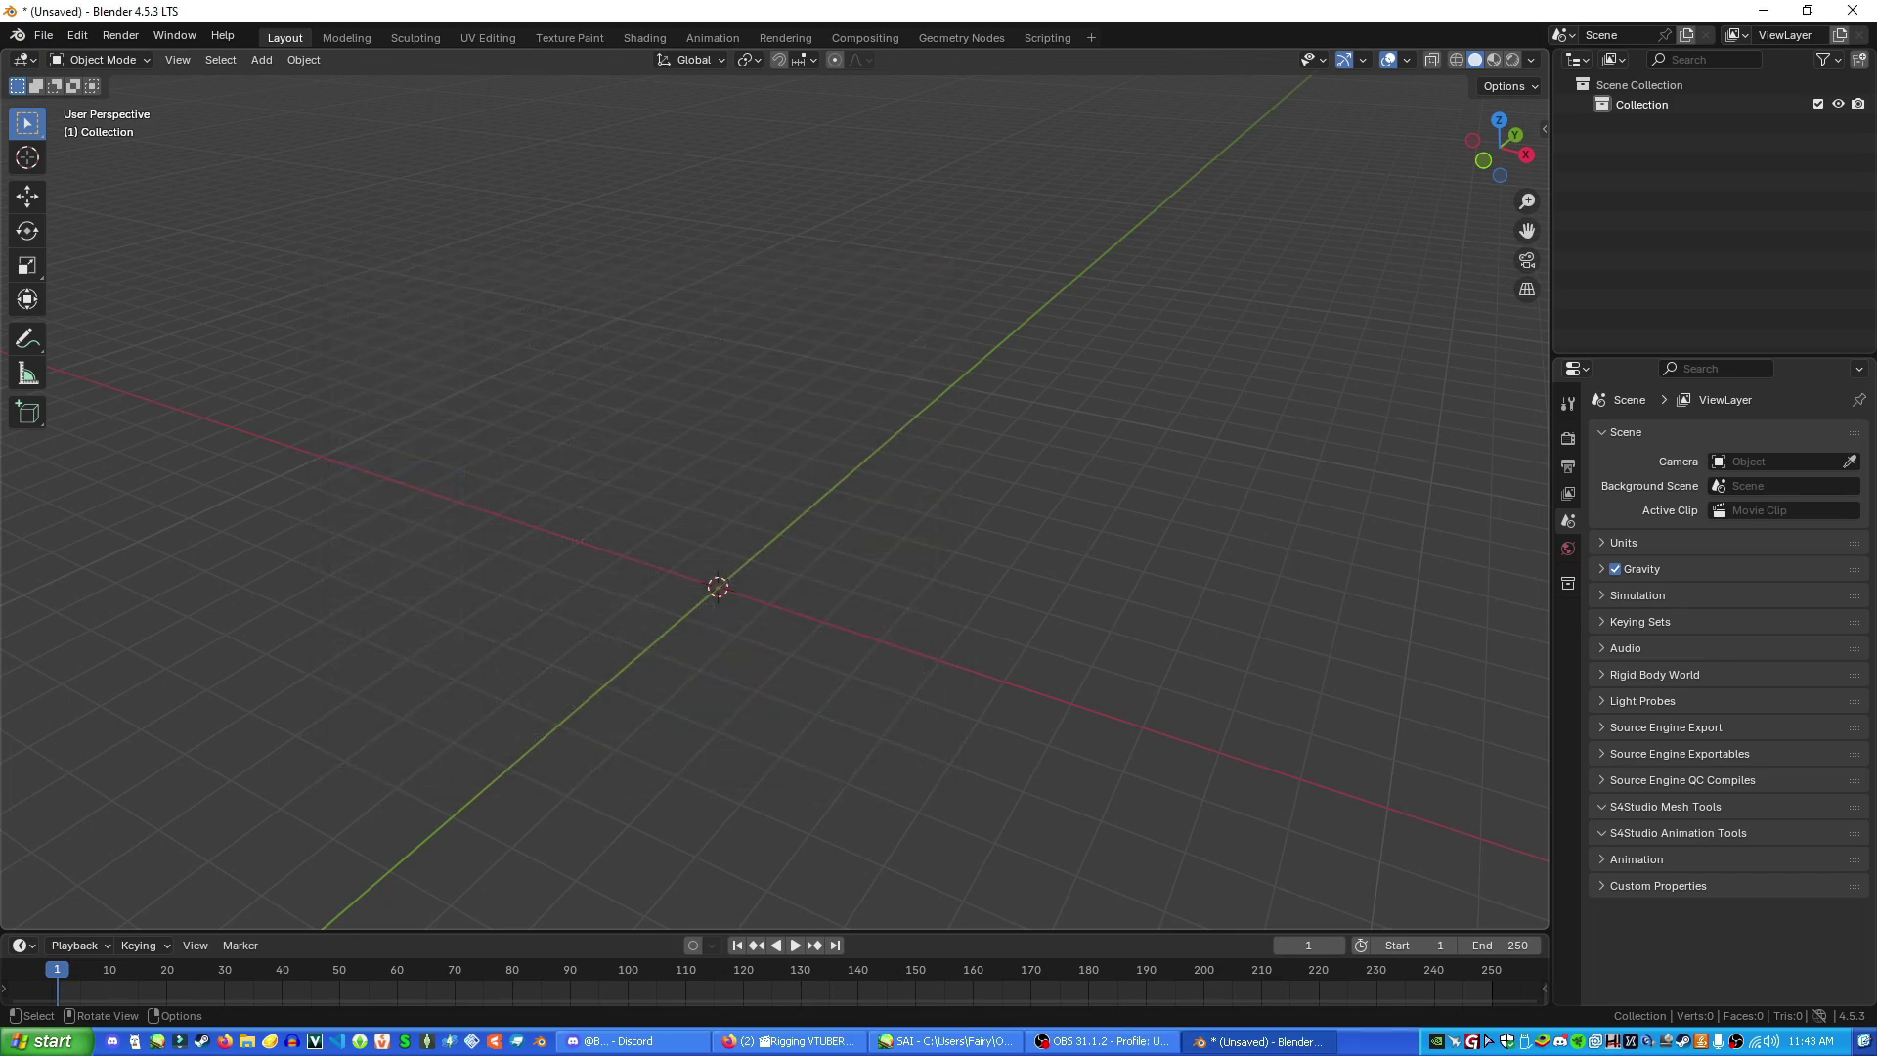
Show the Meddle Tools panel in the 3D viewport's sidebar
{"action": "middle_click_drag", "start_coordinate": [879, 440], "coordinate": [964, 405]}
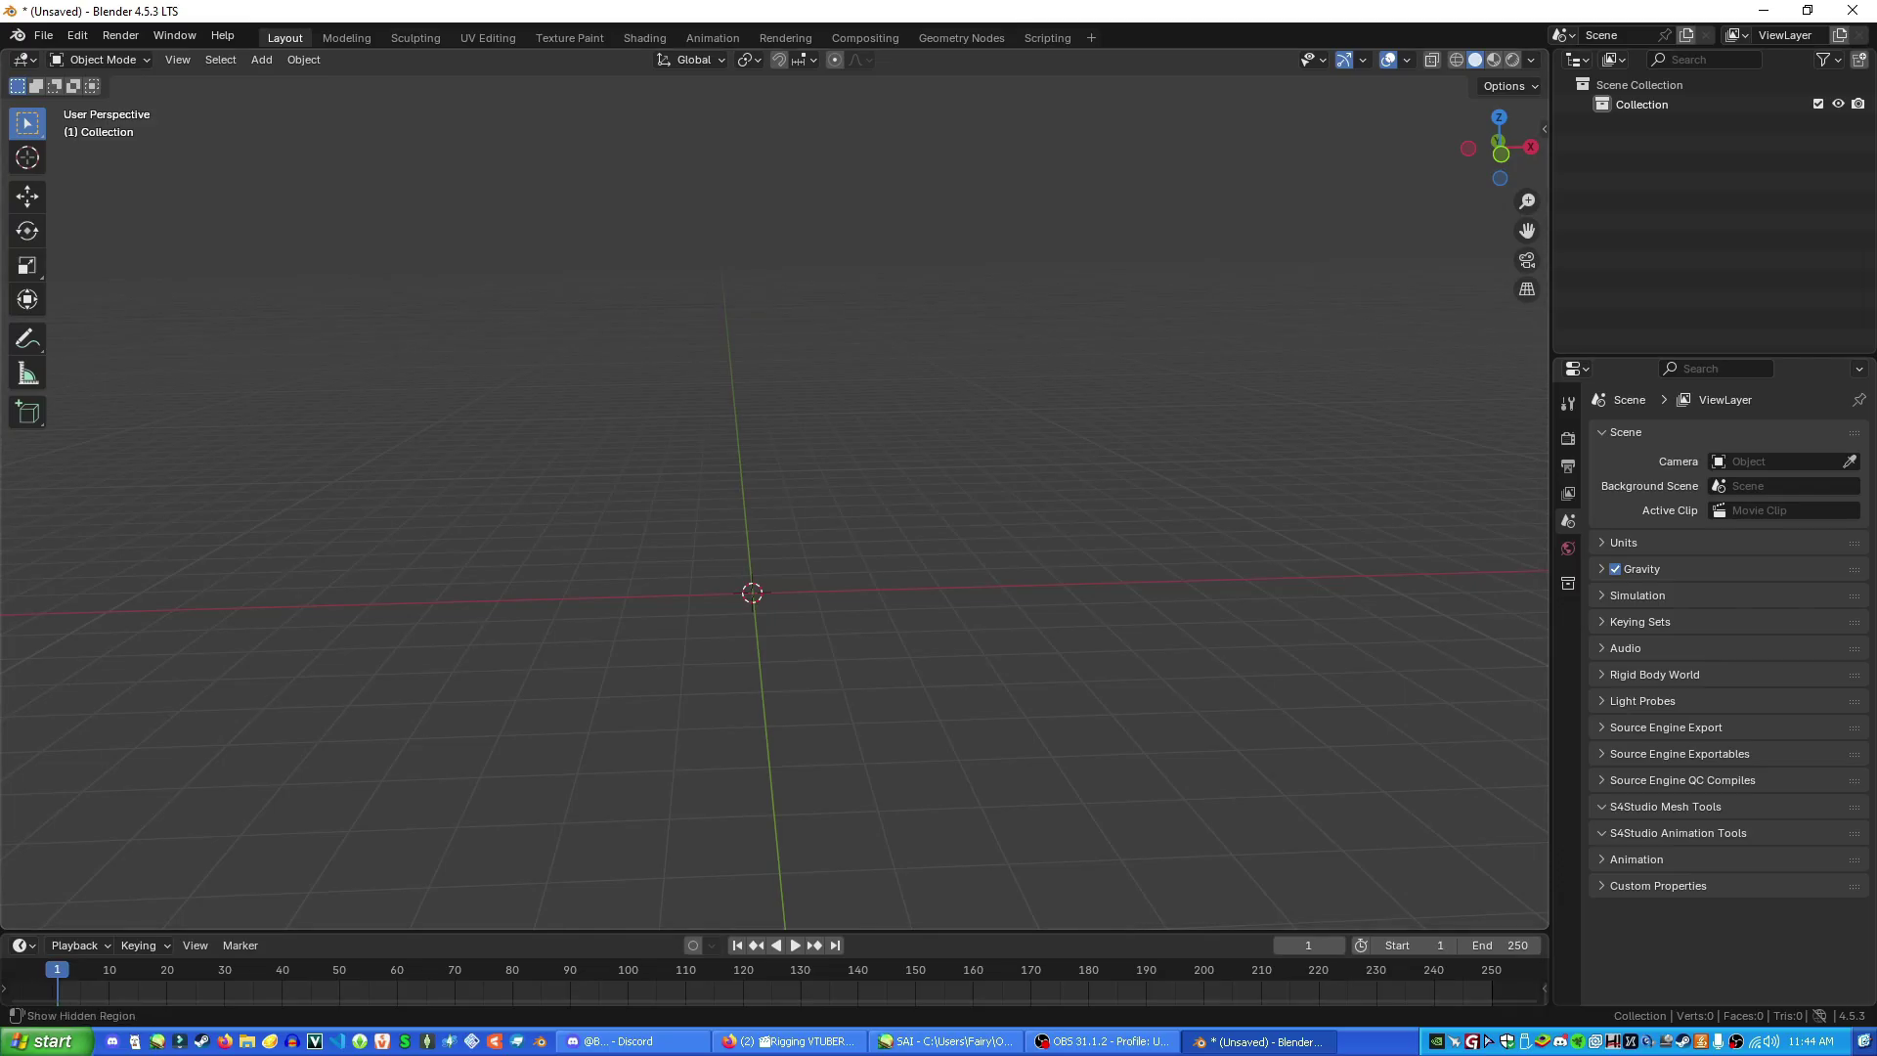
{"action": "left_click", "coordinate": [1543, 128]}
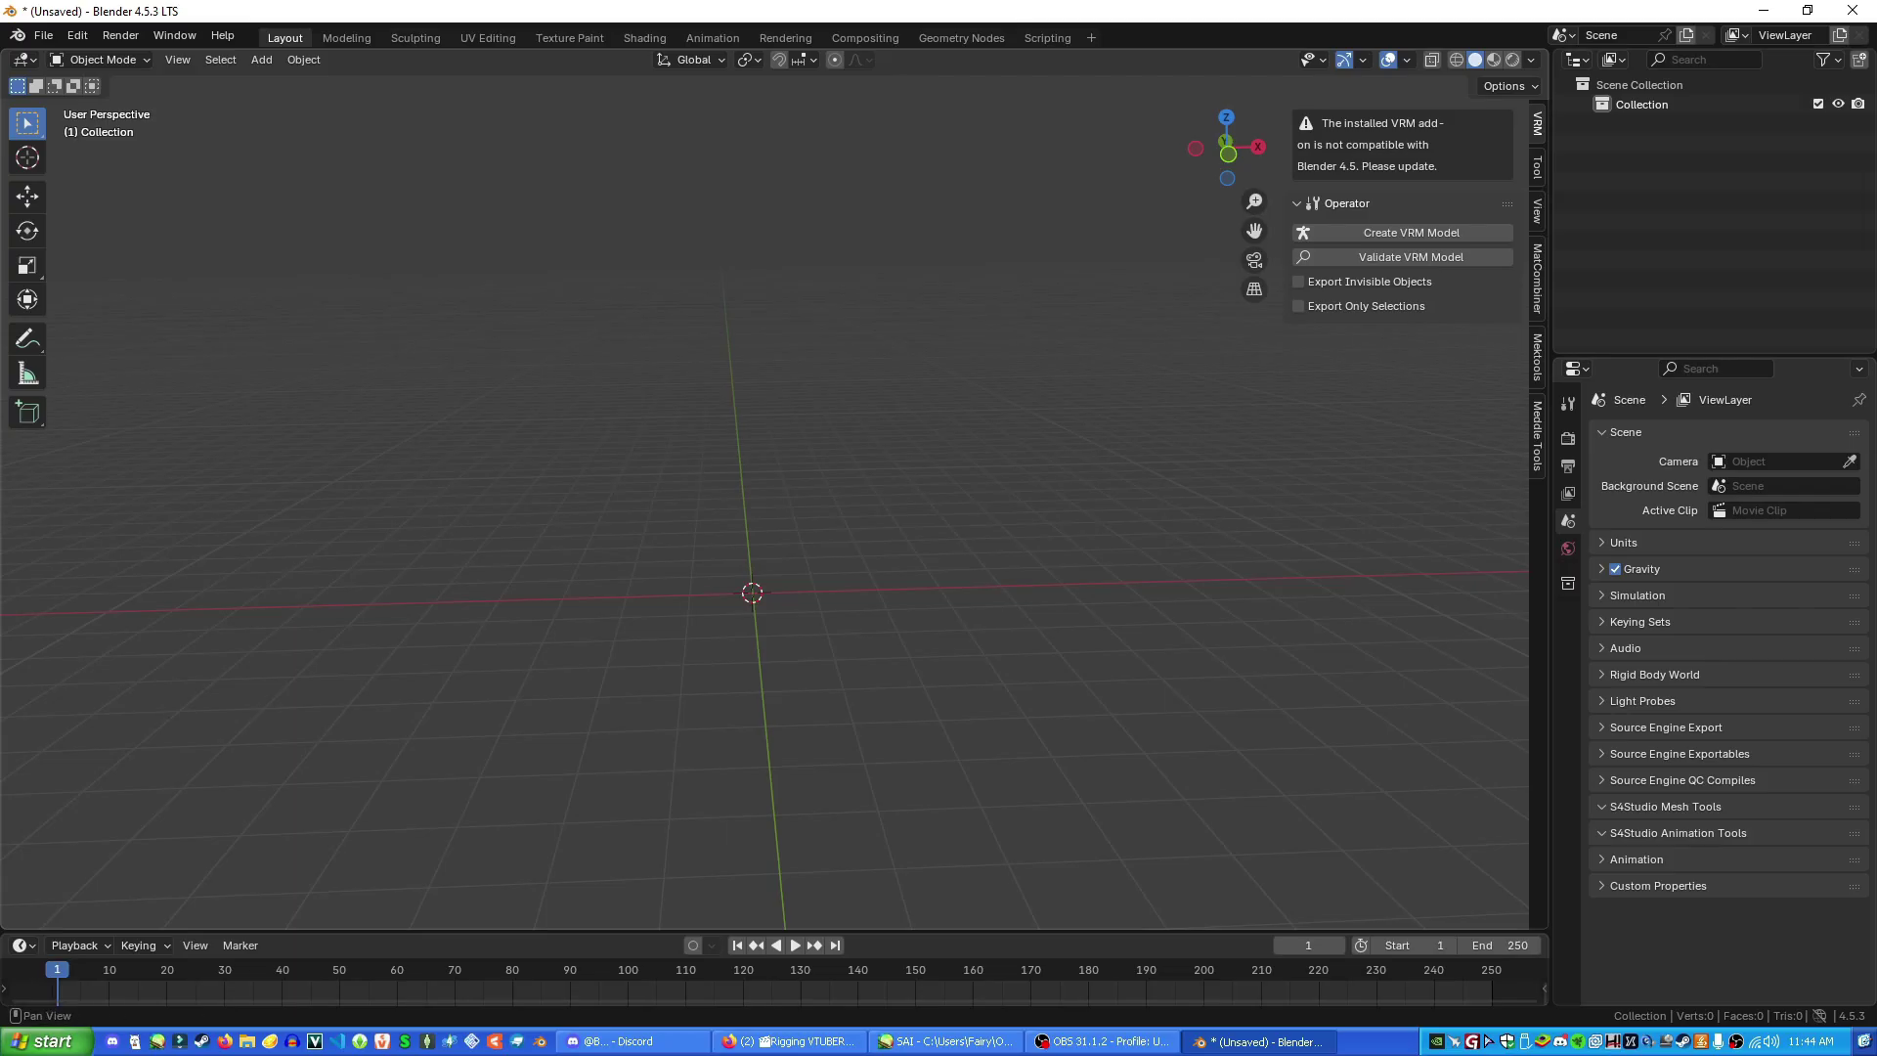
{"action": "left_click", "coordinate": [1536, 436]}
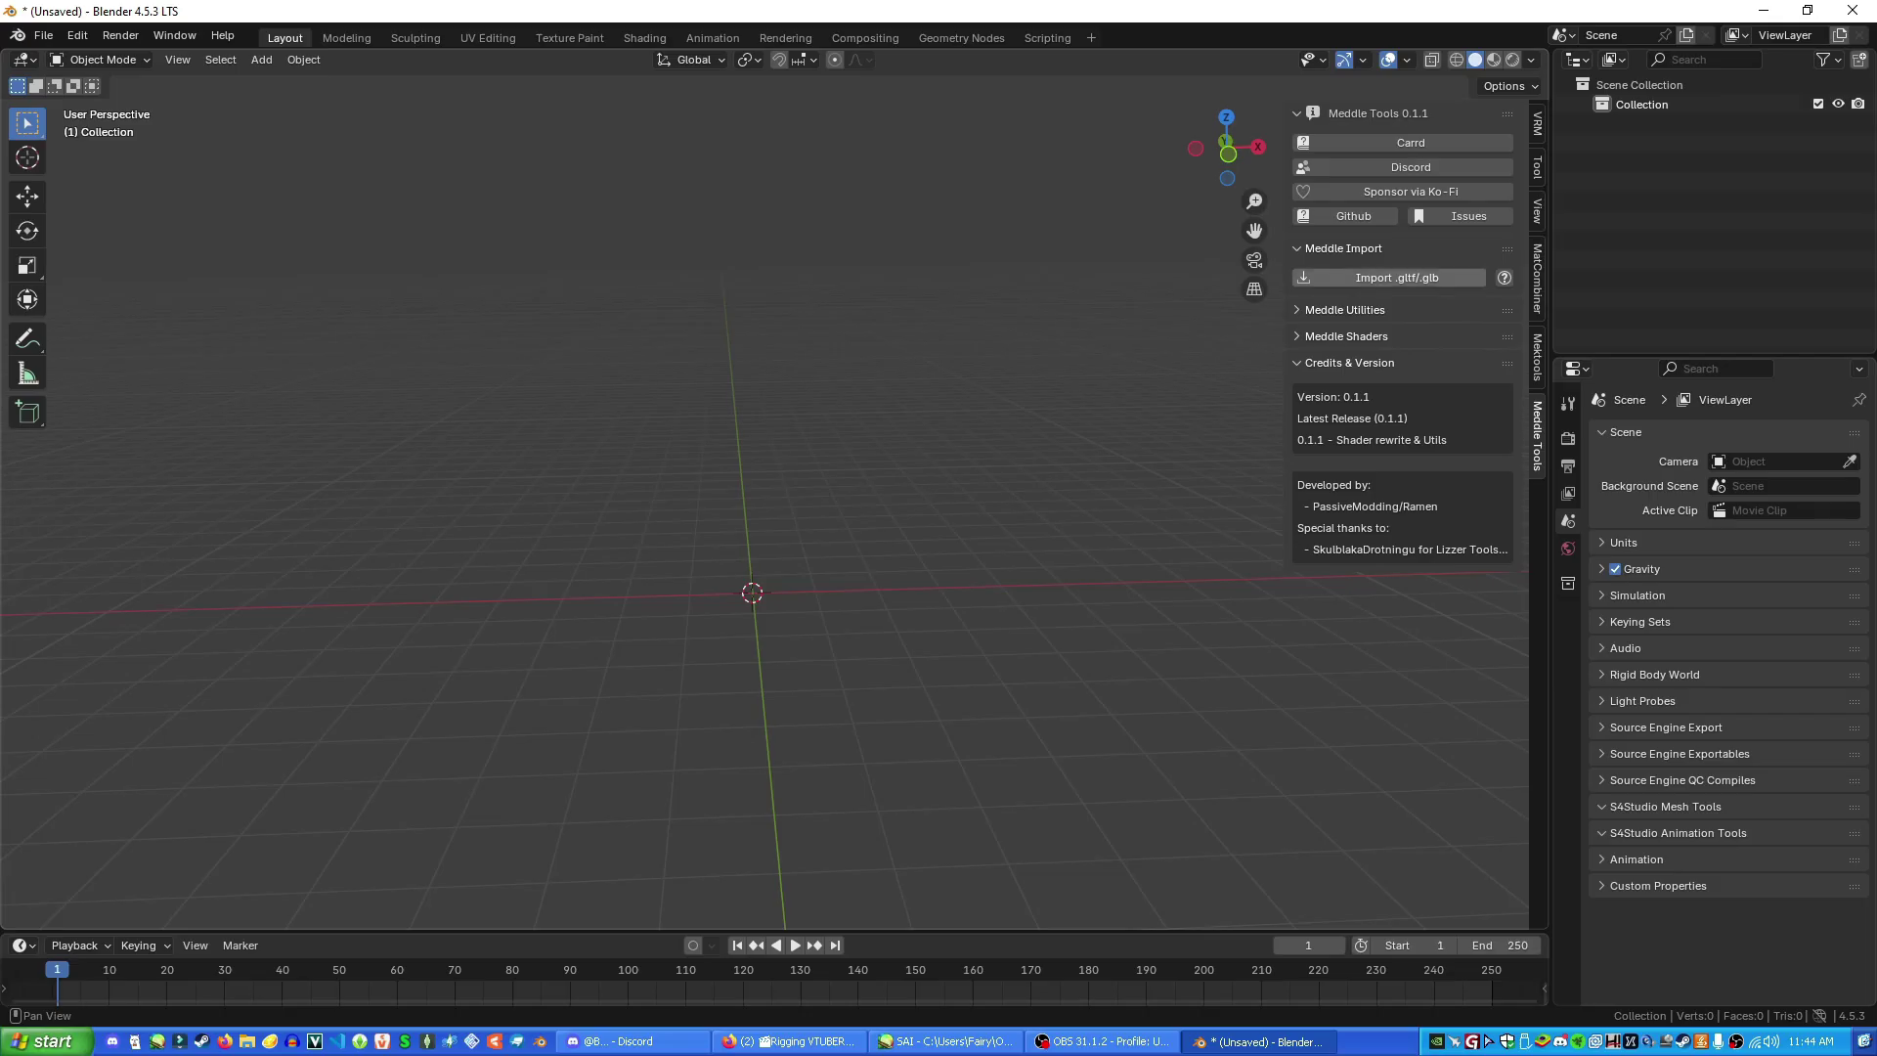
{"action": "left_click", "coordinate": [1396, 278]}
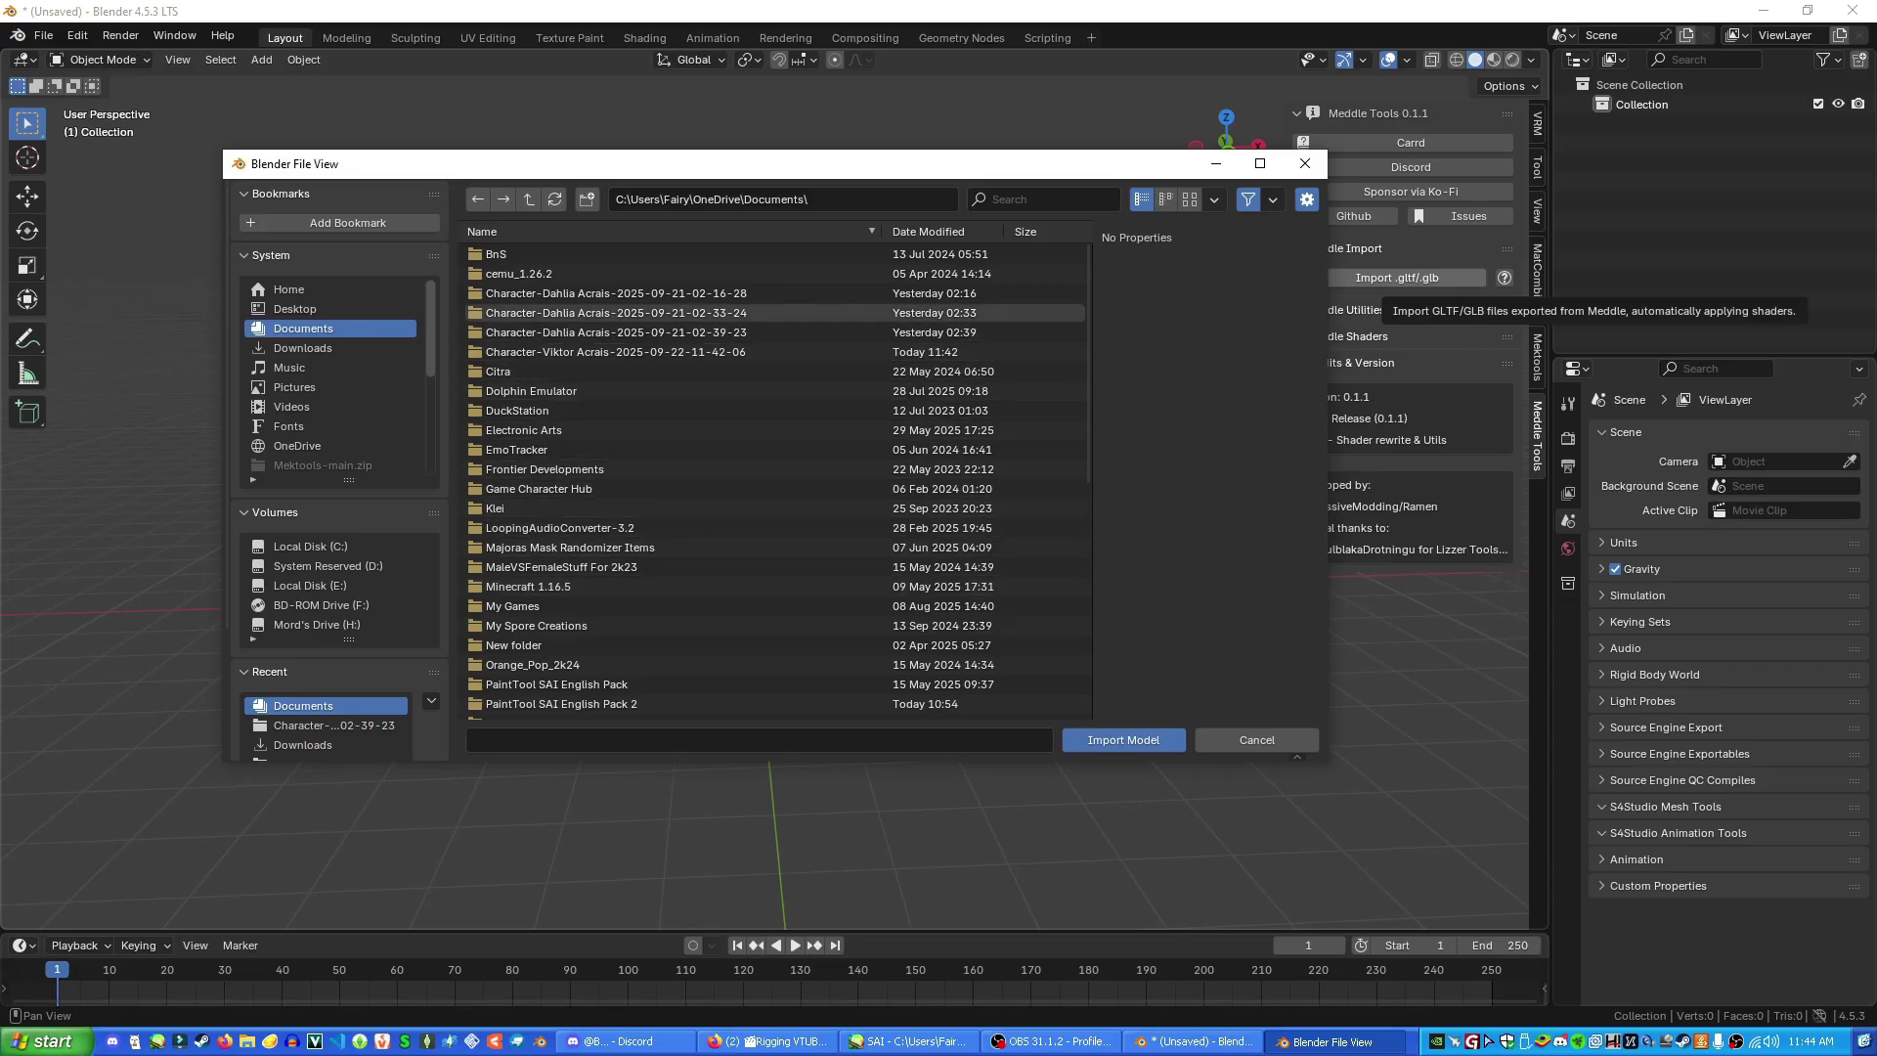
{"action": "left_click", "coordinate": [586, 293]}
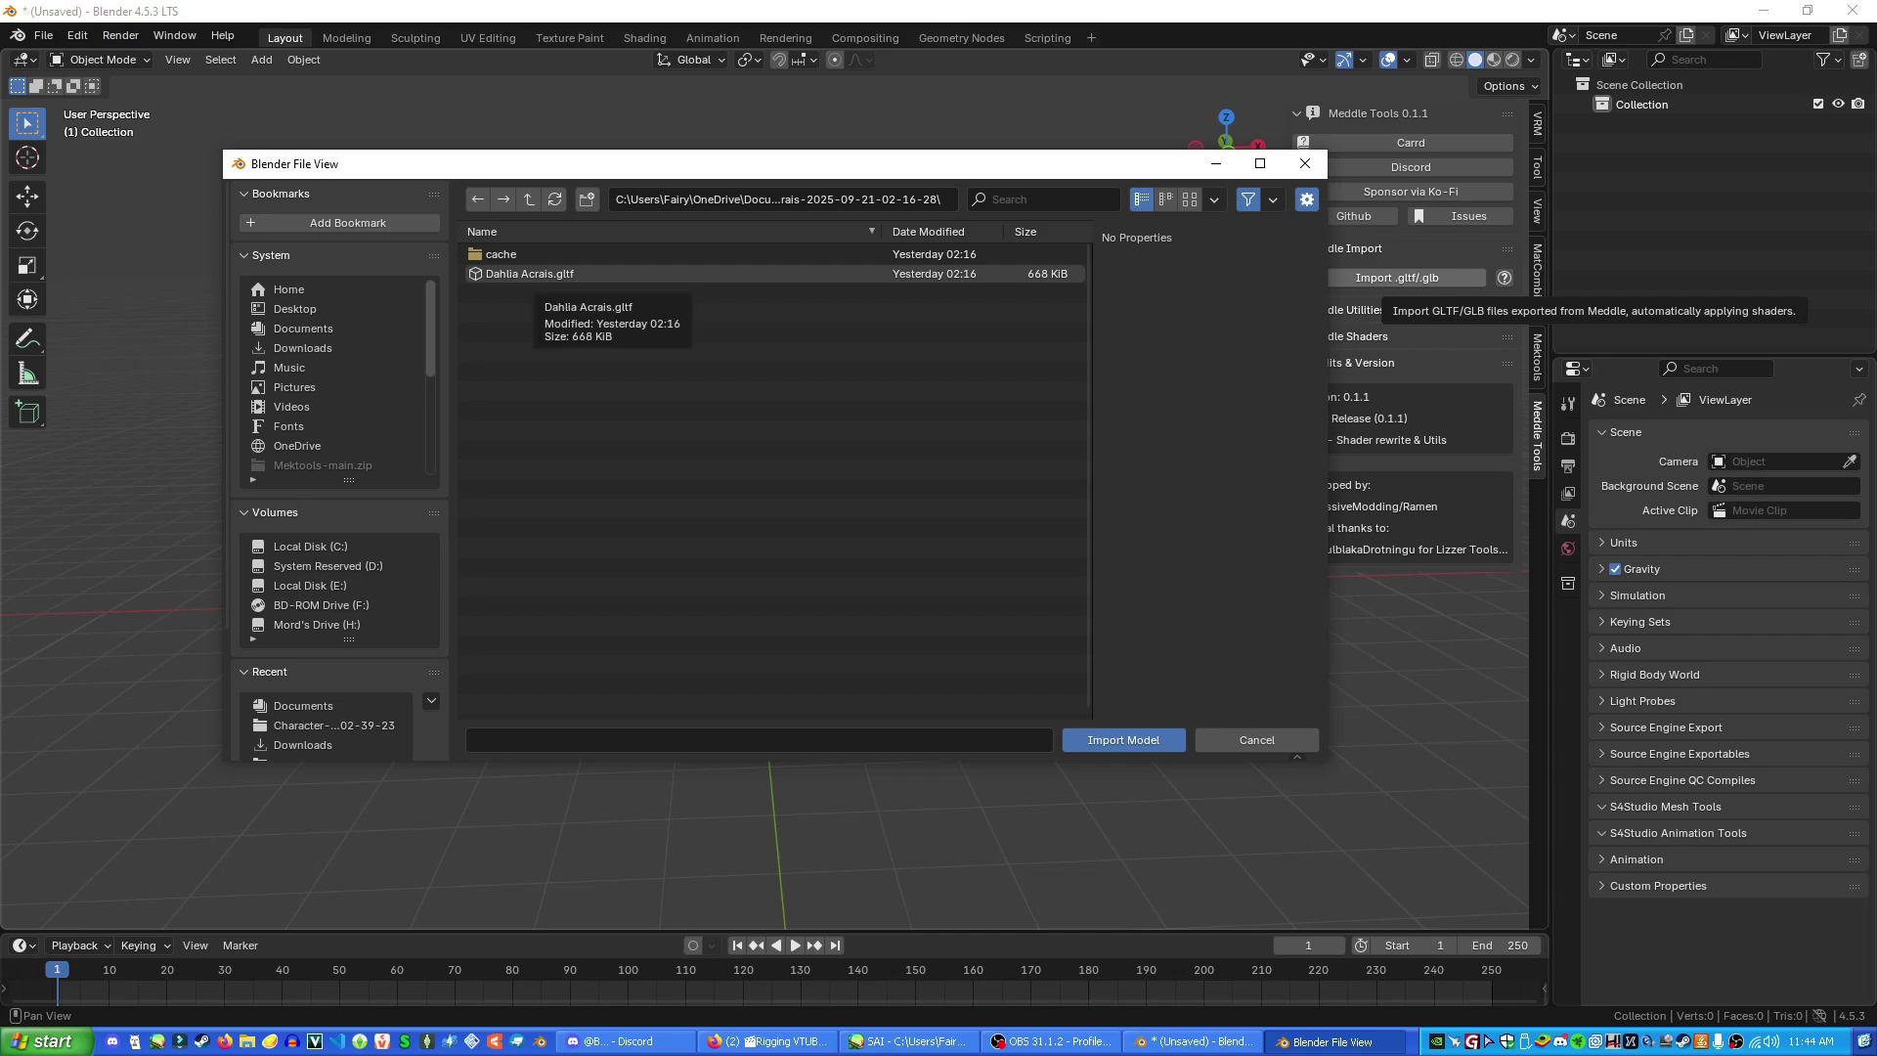
{"action": "left_click", "coordinate": [538, 274]}
{"action": "left_click", "coordinate": [1123, 740]}
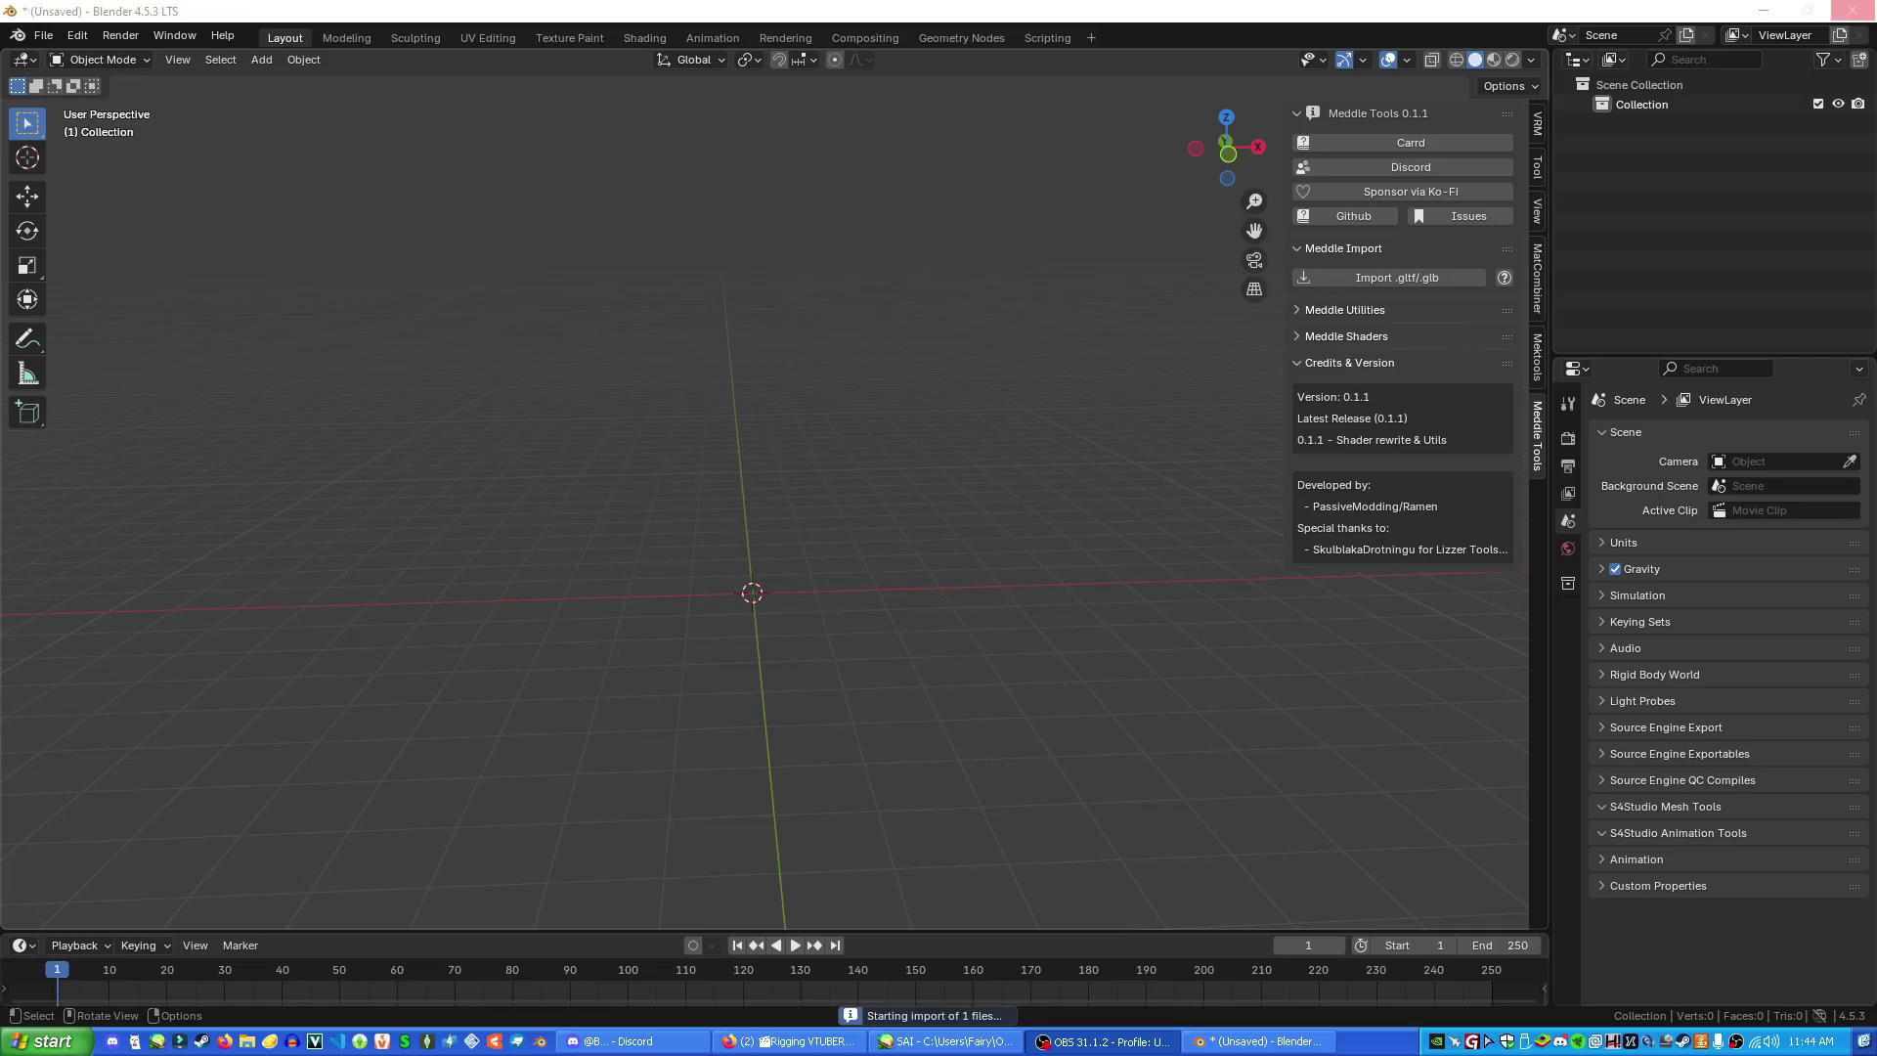
{"action": "left_click", "coordinate": [909, 547]}
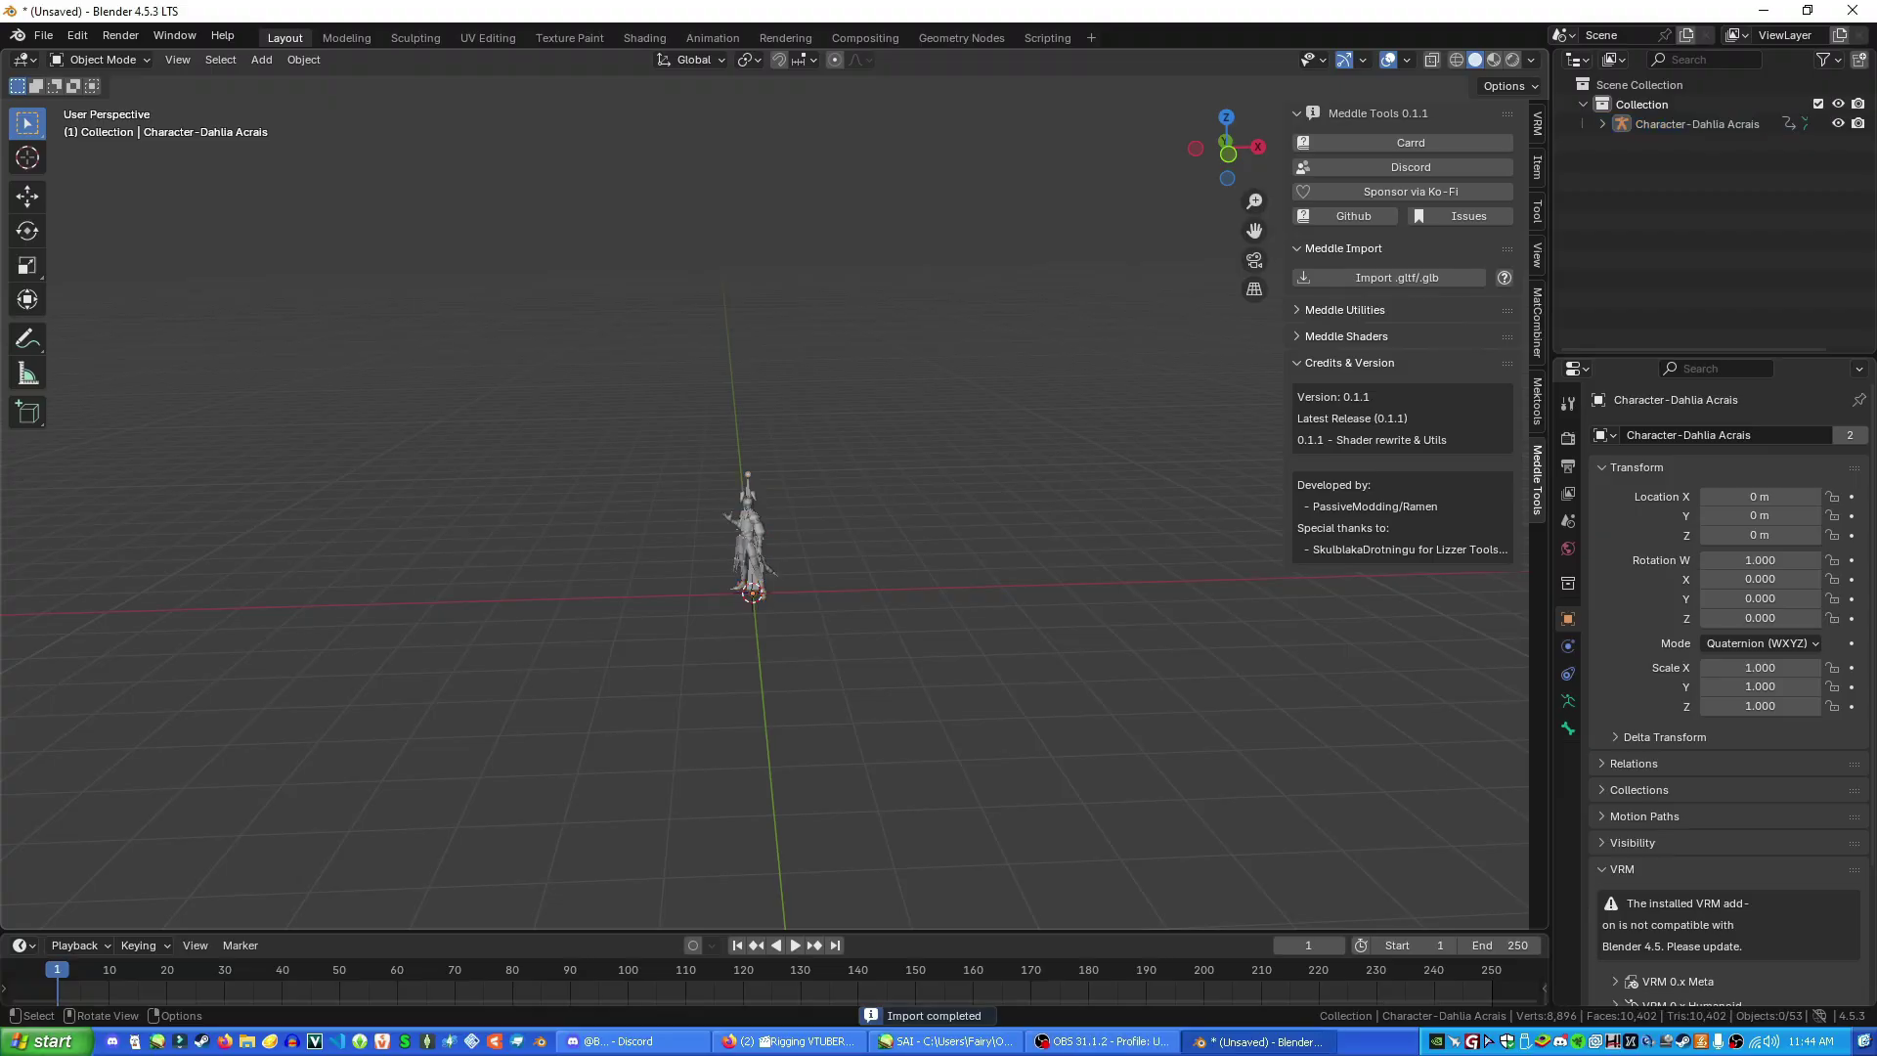
{"action": "middle_click_drag", "start_coordinate": [909, 548], "coordinate": [938, 274]}
{"action": "scroll", "coordinate": [909, 548], "scroll_direction": "up", "scroll_amount": 7}
{"action": "scroll", "coordinate": [909, 548], "scroll_direction": "up", "scroll_amount": 3}
{"action": "mouse_move", "coordinate": [938, 273]}
{"action": "middle_mouse_down"}
{"action": "mouse_move", "coordinate": [880, 242]}
{"action": "mouse_move", "coordinate": [946, 253]}
{"action": "mouse_move", "coordinate": [852, 254]}
{"action": "mouse_move", "coordinate": [938, 256]}
{"action": "middle_mouse_up"}
{"action": "middle_click_drag", "start_coordinate": [938, 256], "coordinate": [751, 256], "text": "shift"}
{"action": "middle_click_drag", "start_coordinate": [751, 256], "coordinate": [753, 256]}
{"action": "left_click", "coordinate": [1396, 277]}
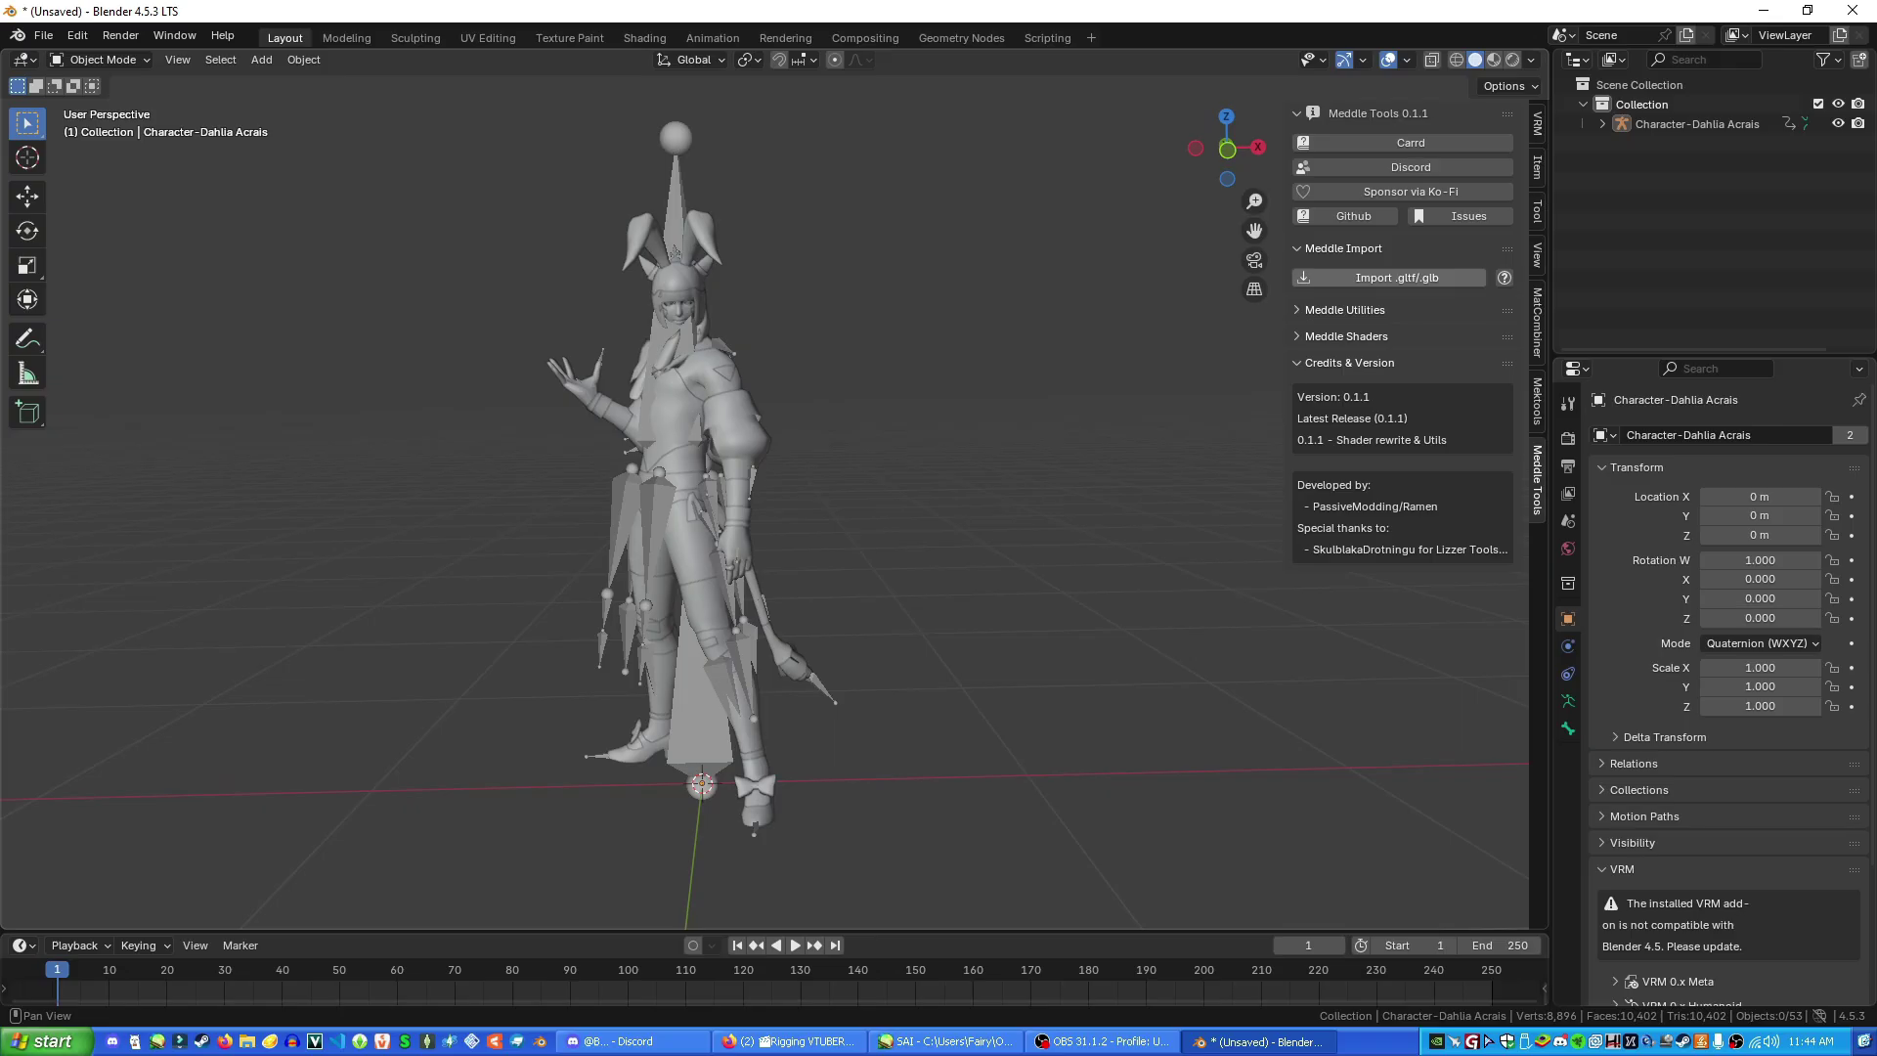
{"action": "left_click", "coordinate": [692, 254]}
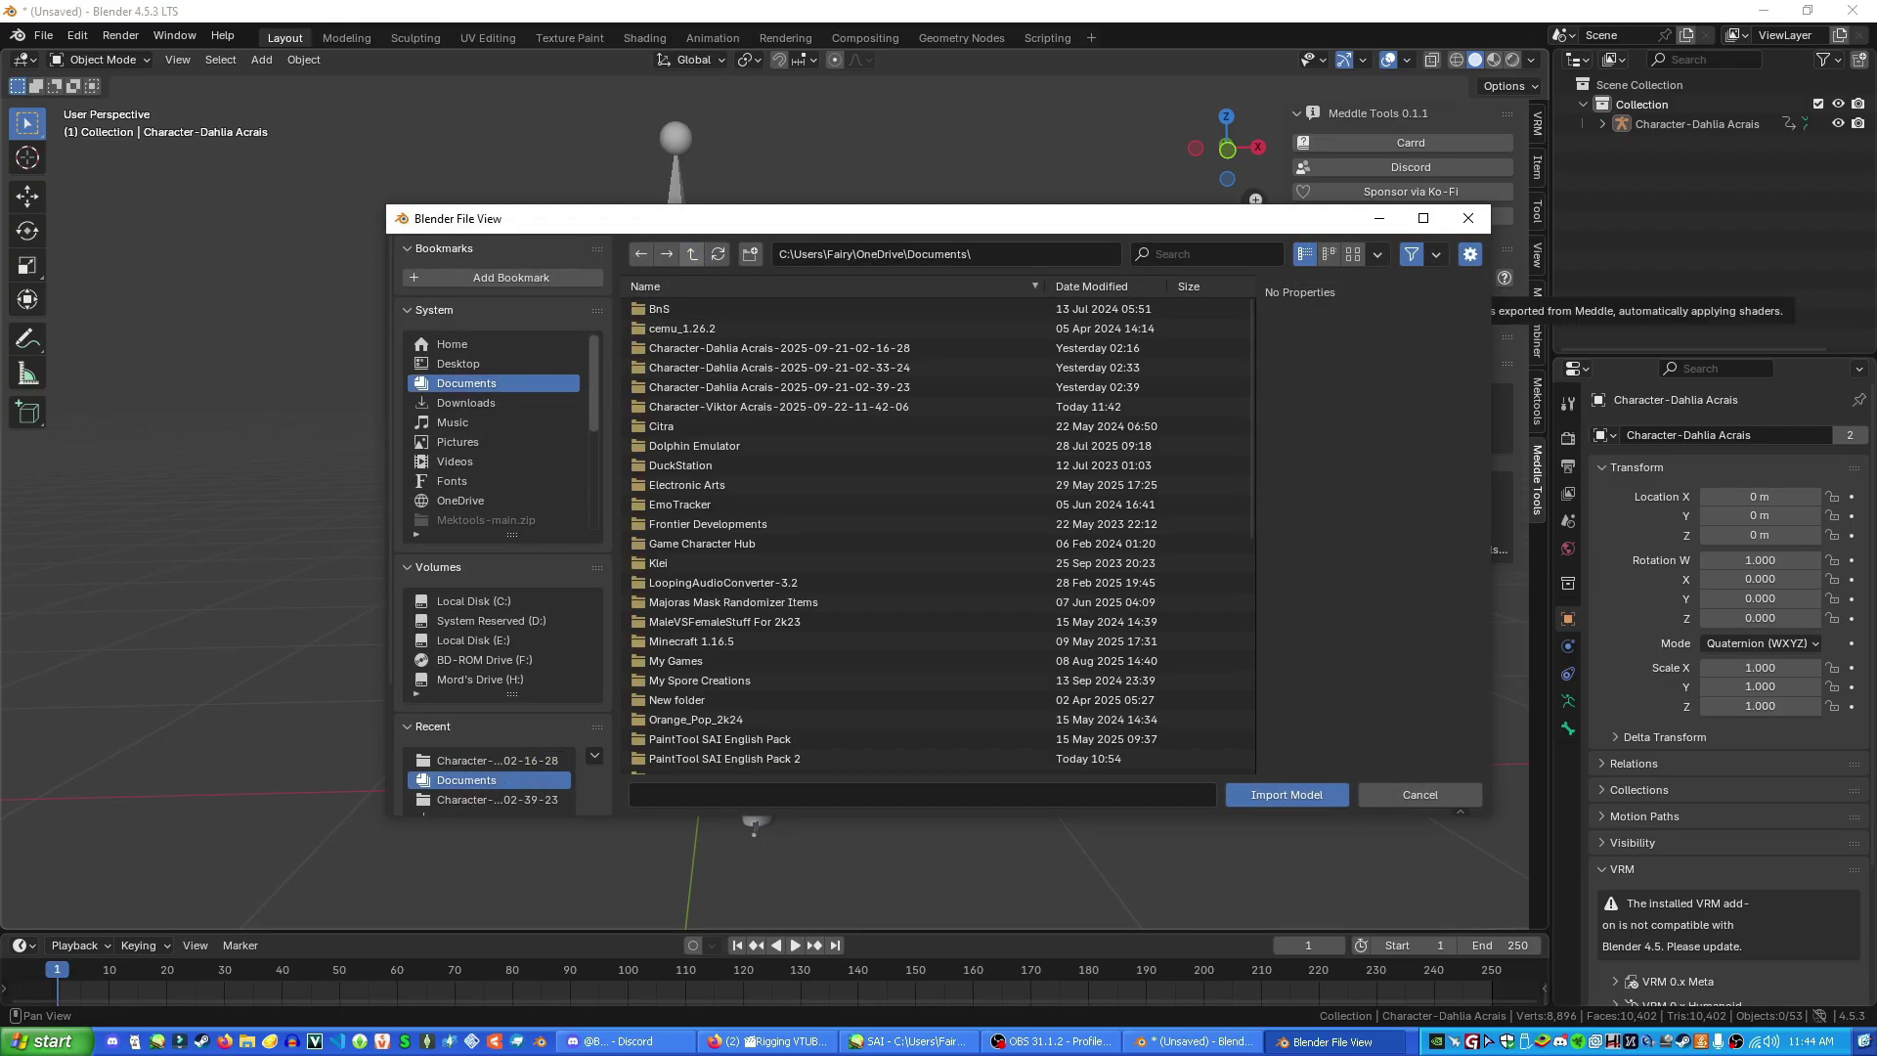
{"action": "double_click", "coordinate": [745, 388]}
{"action": "left_click", "coordinate": [724, 328]}
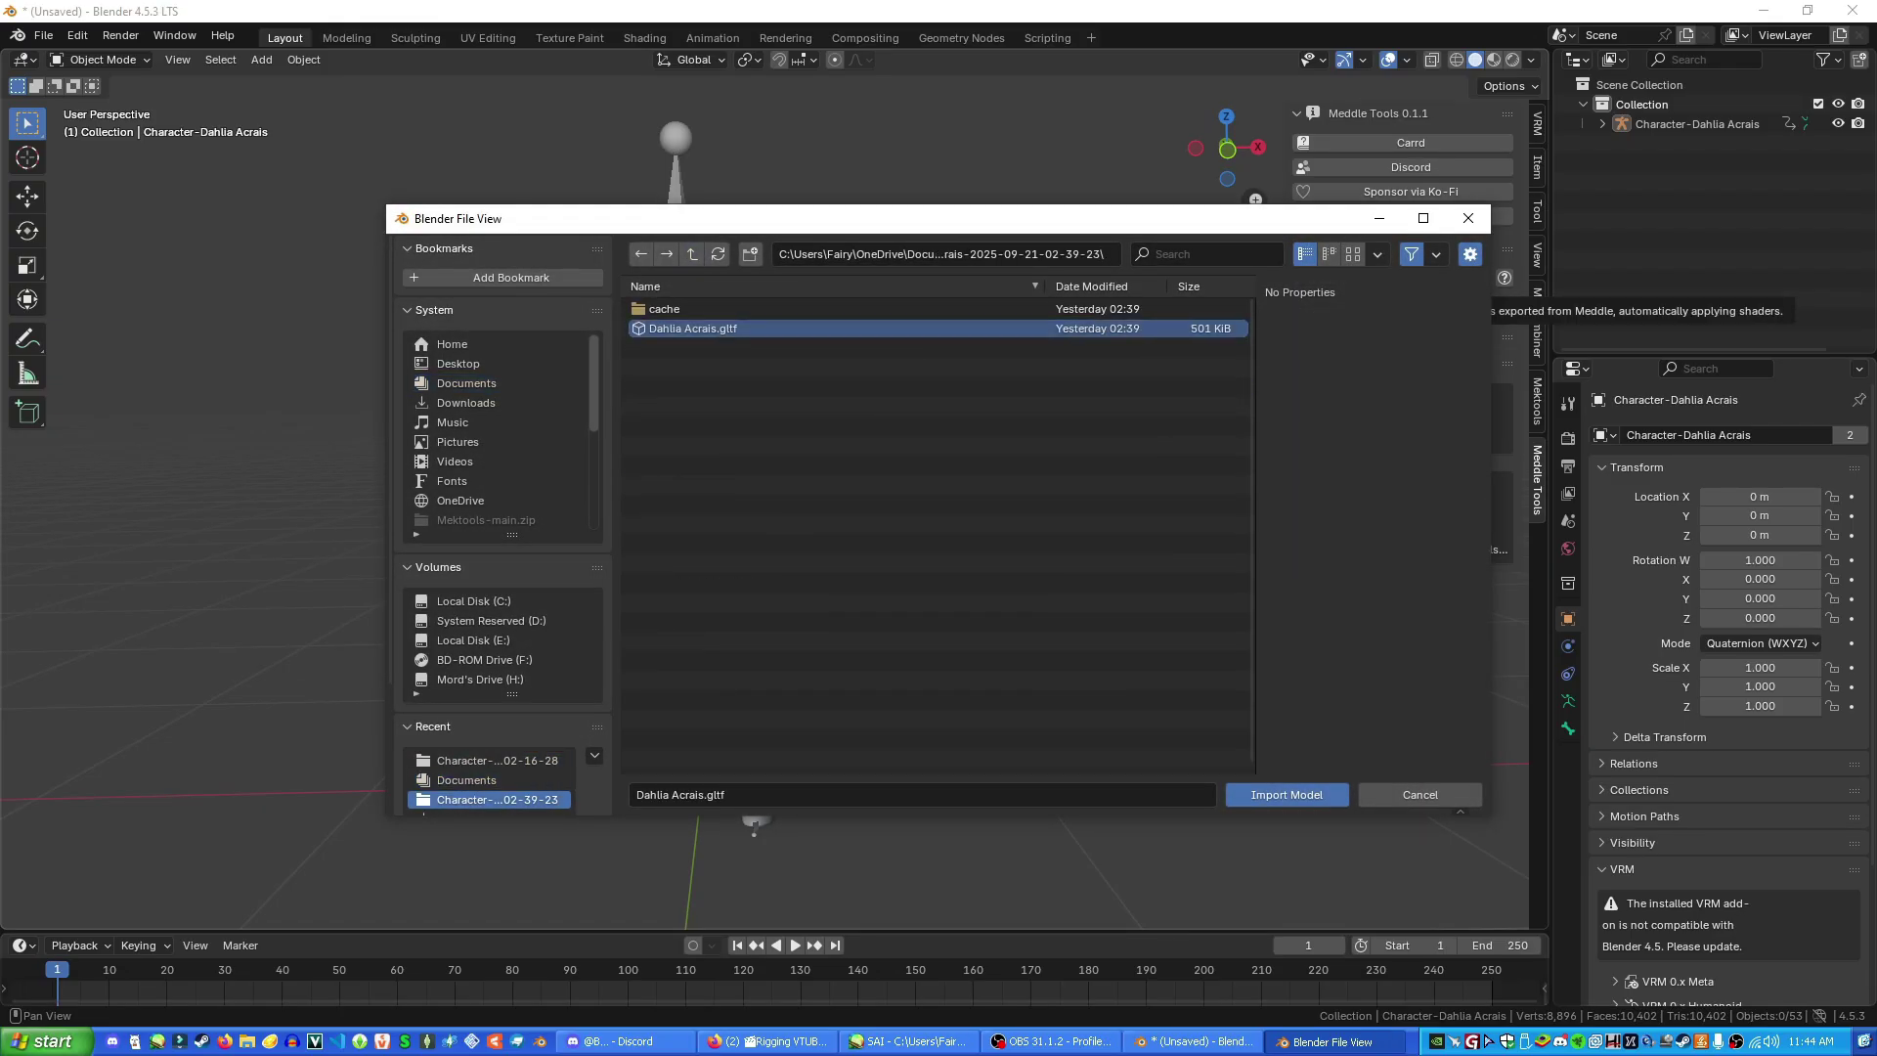
{"action": "left_click", "coordinate": [1286, 795]}
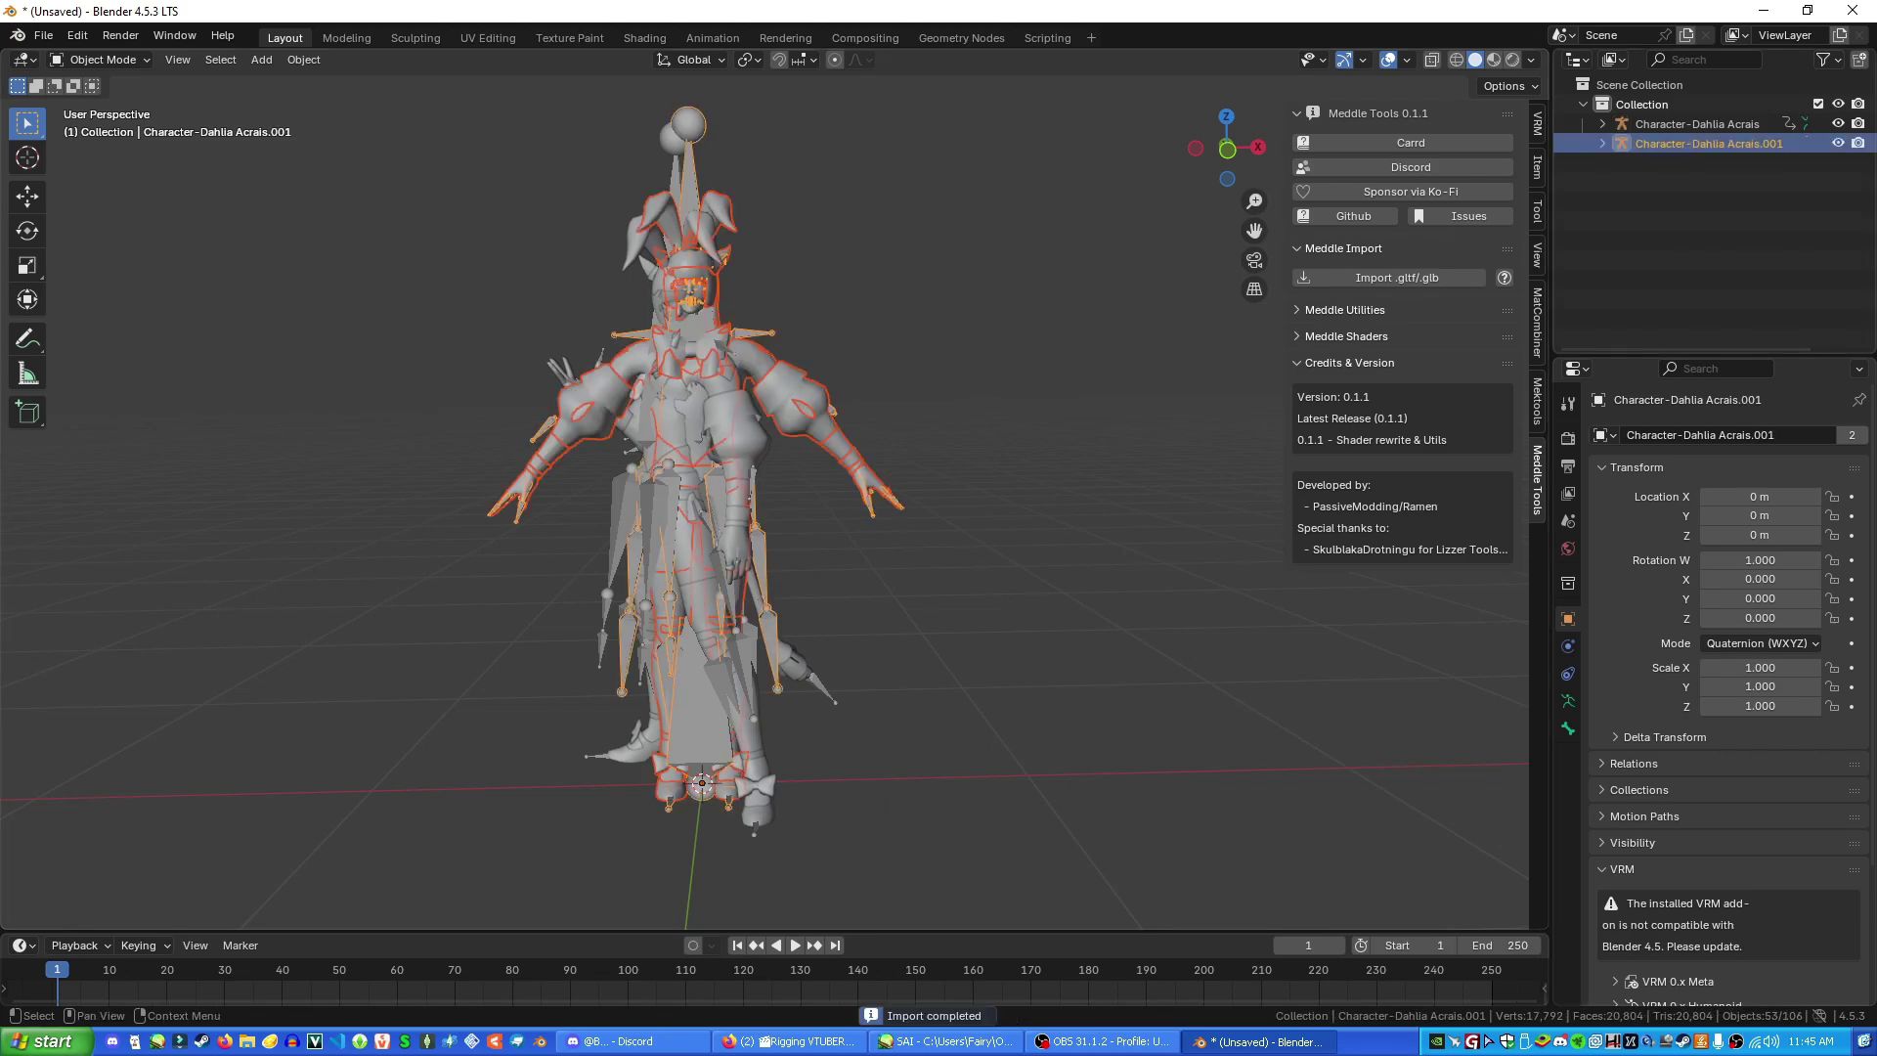
Delete the first imported model's armature and all its meshes, from c0101a0001_ear_0 through c0701t0002_til_11
{"action": "key", "text": "Delete"}
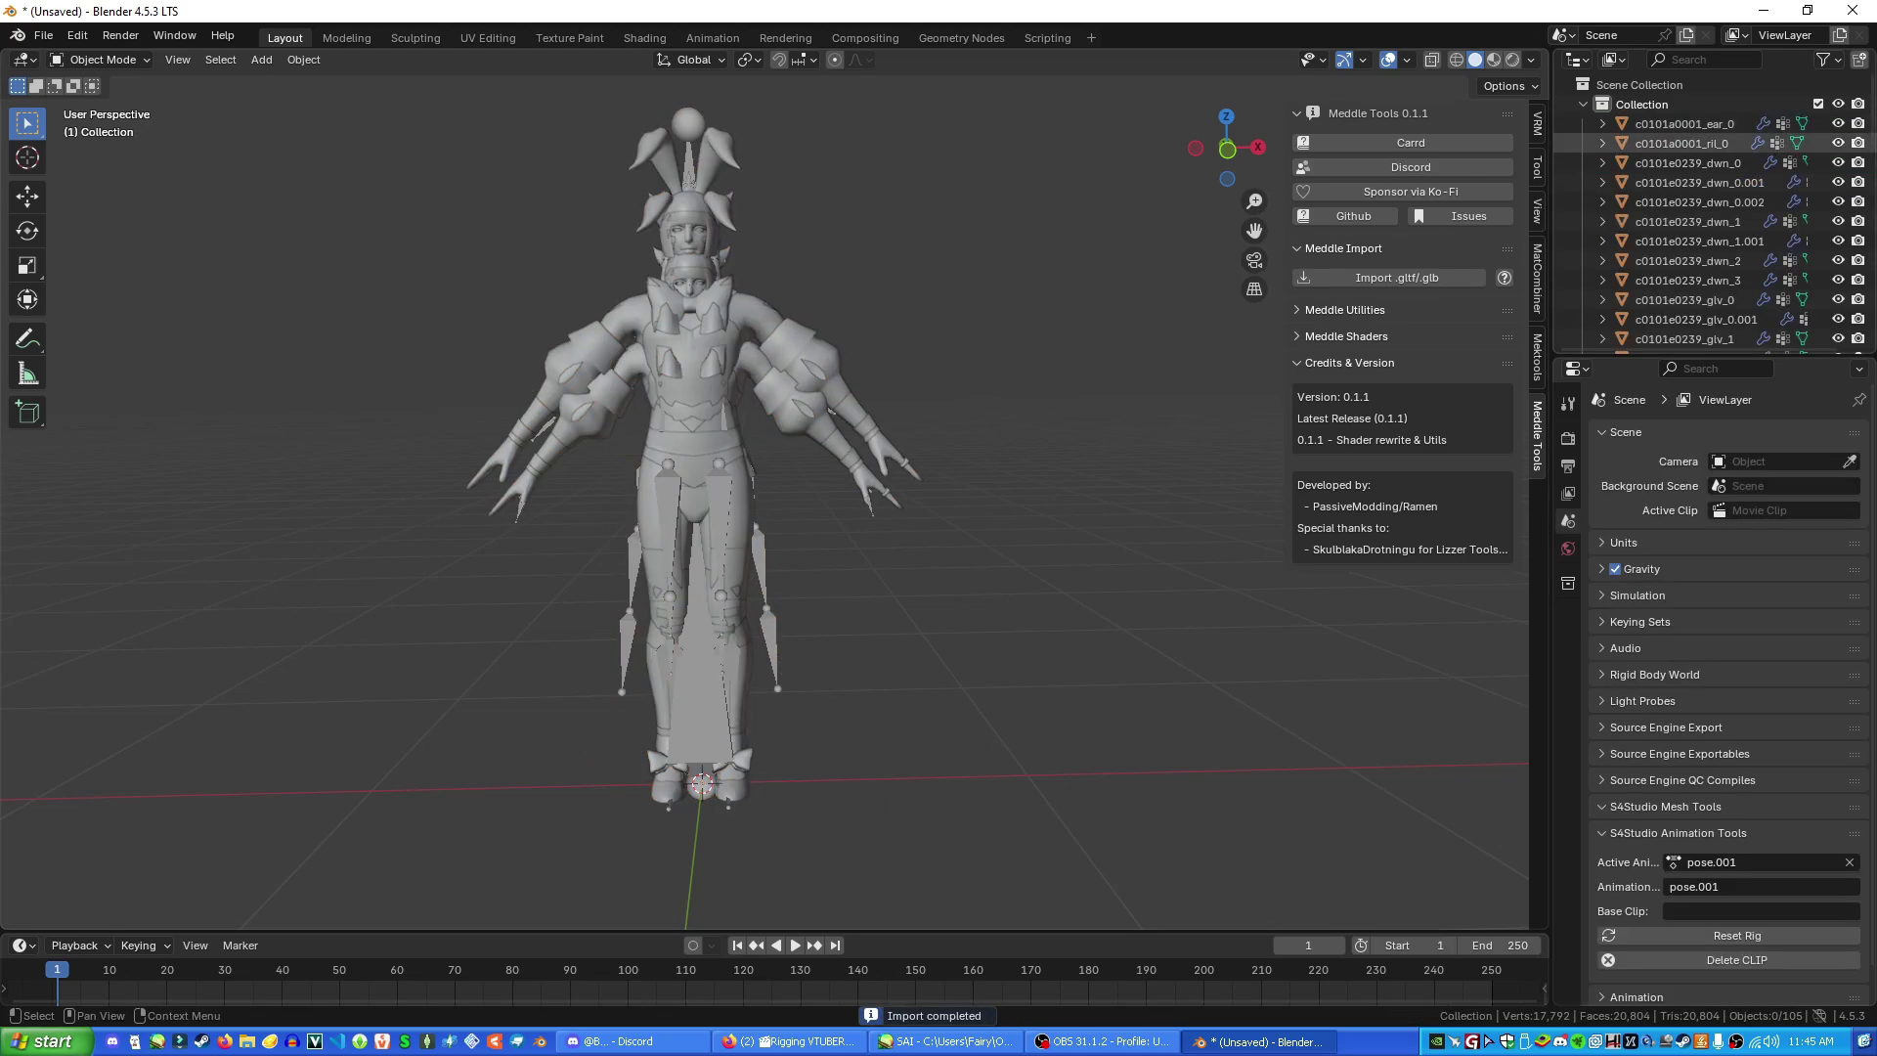
{"action": "left_click", "coordinate": [1684, 125]}
{"action": "scroll", "coordinate": [1683, 299], "scroll_direction": "down", "scroll_amount": 15}
{"action": "scroll", "coordinate": [1683, 300], "scroll_direction": "down", "scroll_amount": 5}
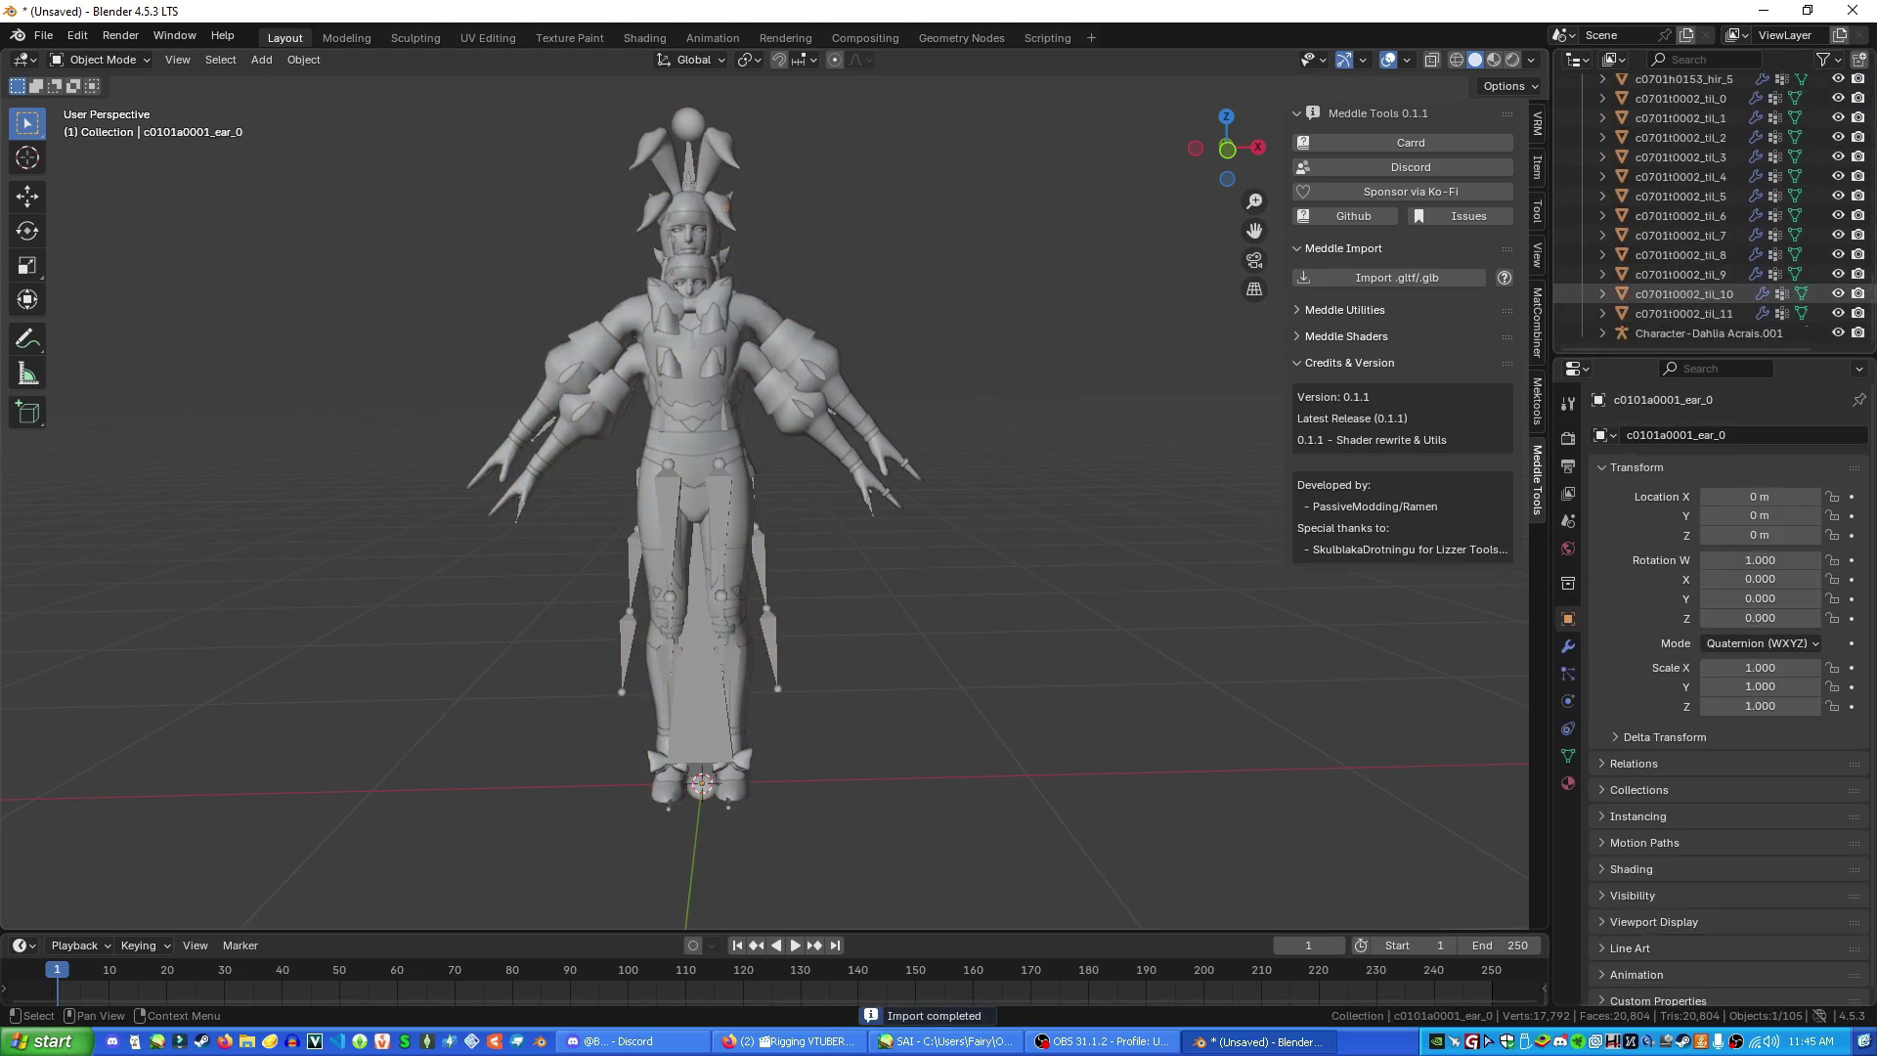
{"action": "left_click", "coordinate": [1683, 313], "text": "shift"}
{"action": "key", "text": "Delete"}
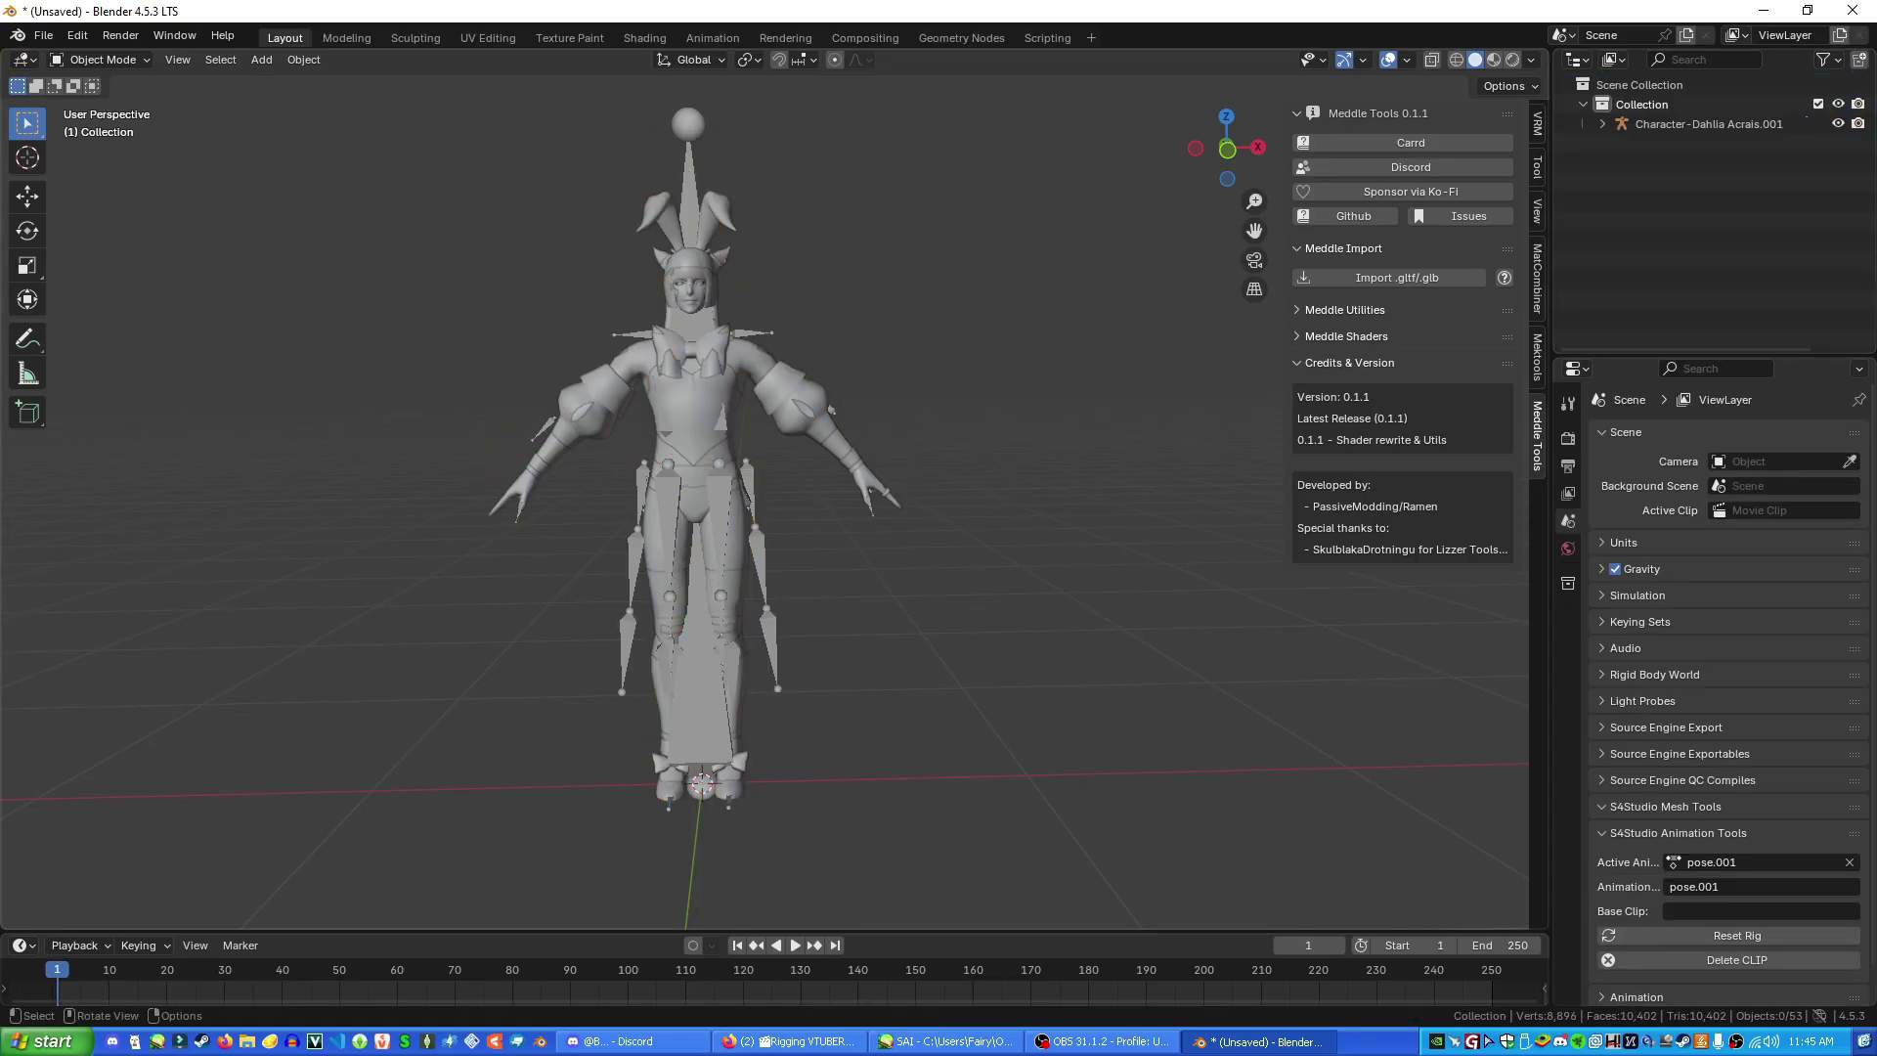
Switch the viewport shading to Rendered and examine the character's face, hair and outfit materials
{"action": "middle_click_drag", "start_coordinate": [762, 508], "coordinate": [706, 515]}
{"action": "scroll", "coordinate": [848, 519], "scroll_direction": "up", "scroll_amount": 3}
{"action": "scroll", "coordinate": [848, 518], "scroll_direction": "up", "scroll_amount": 1}
{"action": "scroll", "coordinate": [725, 428], "scroll_direction": "down", "scroll_amount": 2}
{"action": "scroll", "coordinate": [725, 553], "scroll_direction": "down", "scroll_amount": 3}
{"action": "middle_click_drag", "start_coordinate": [705, 515], "coordinate": [758, 607]}
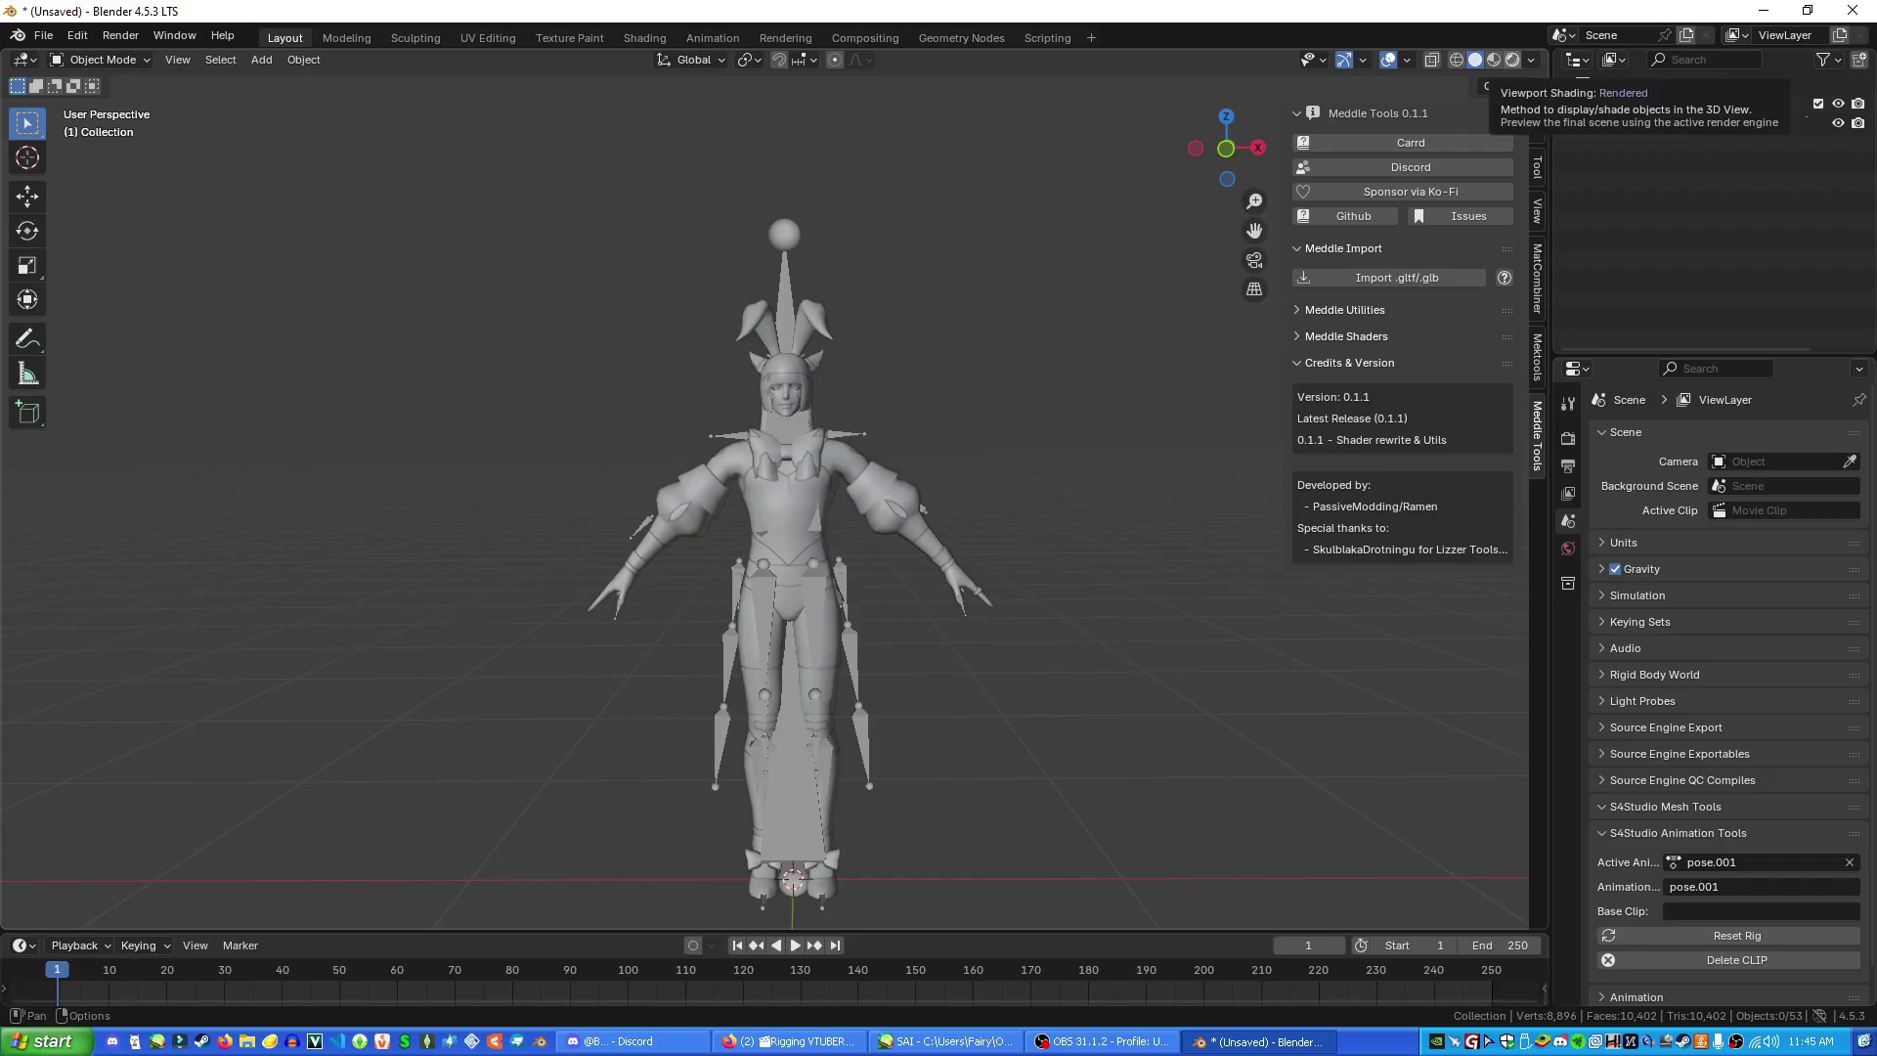
{"action": "left_click", "coordinate": [1512, 60]}
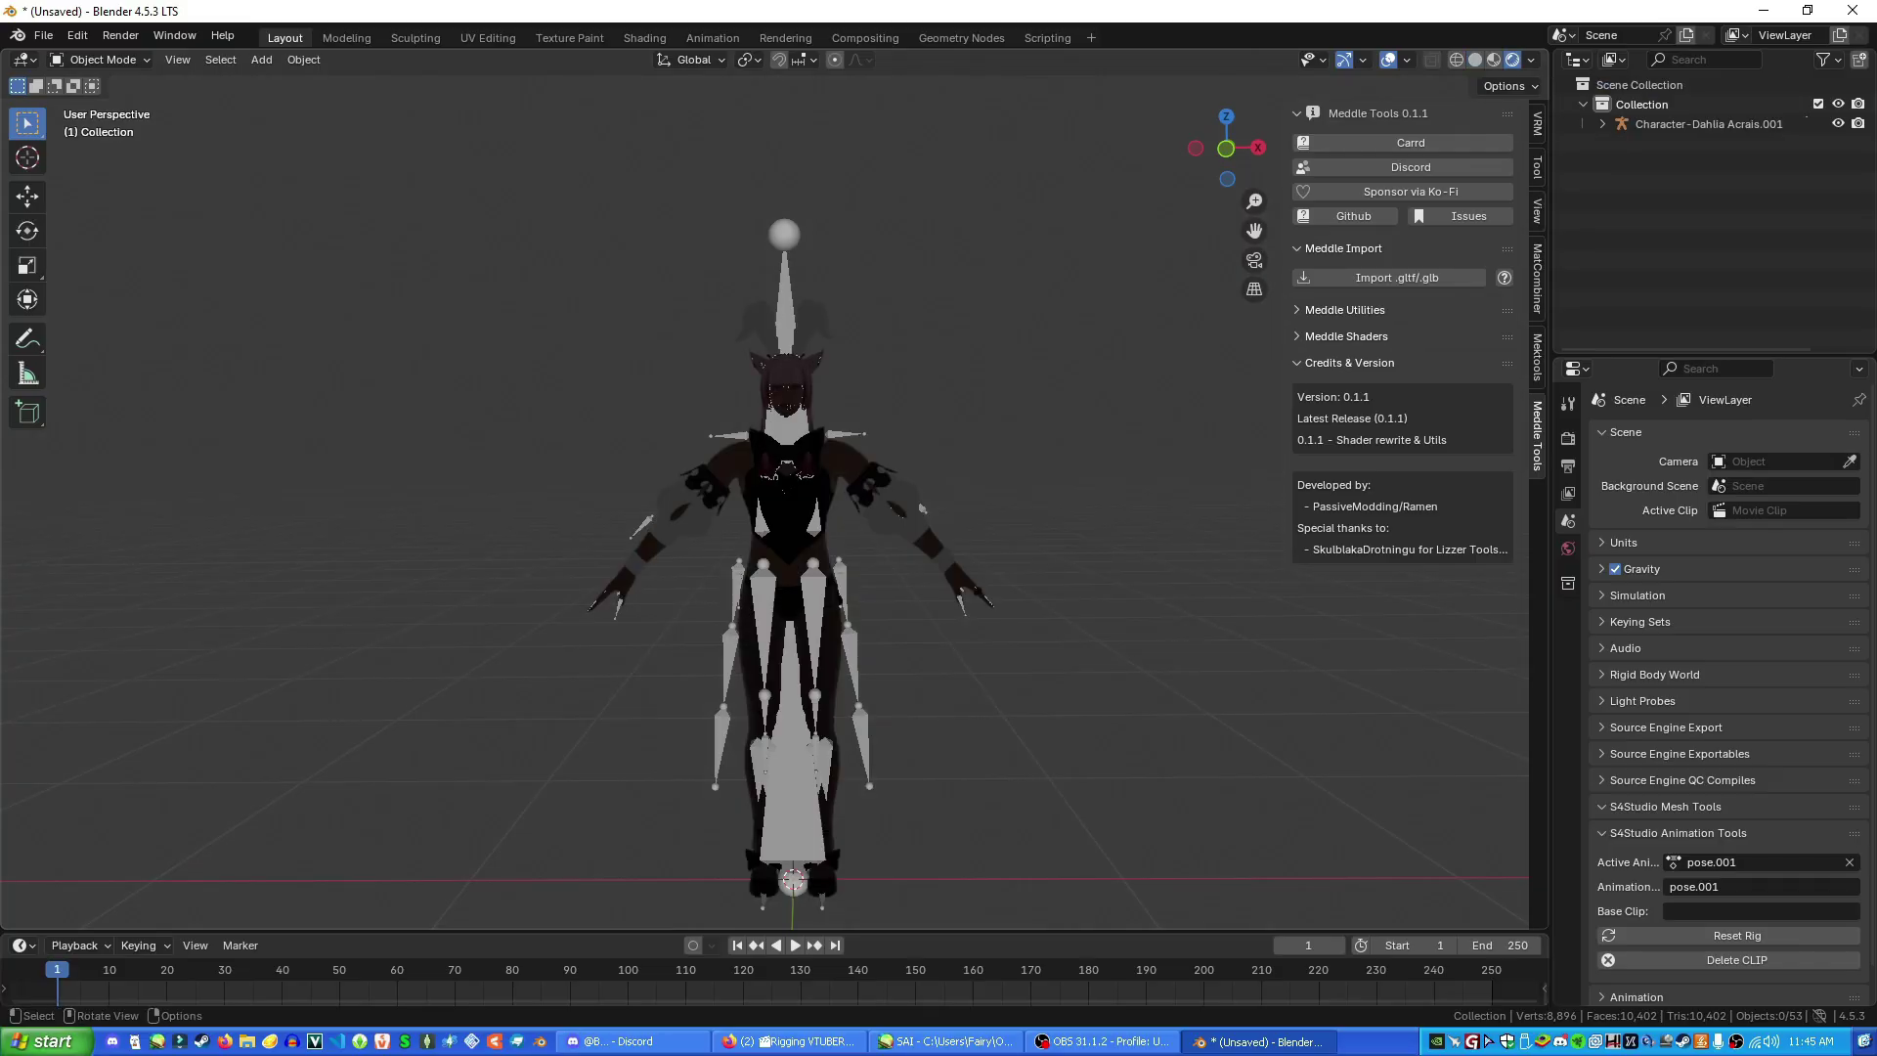
{"action": "scroll", "coordinate": [1413, 590], "scroll_direction": "up", "scroll_amount": 7}
{"action": "middle_click_drag", "start_coordinate": [1413, 590], "coordinate": [1415, 616]}
{"action": "middle_click_drag", "start_coordinate": [806, 479], "coordinate": [833, 498]}
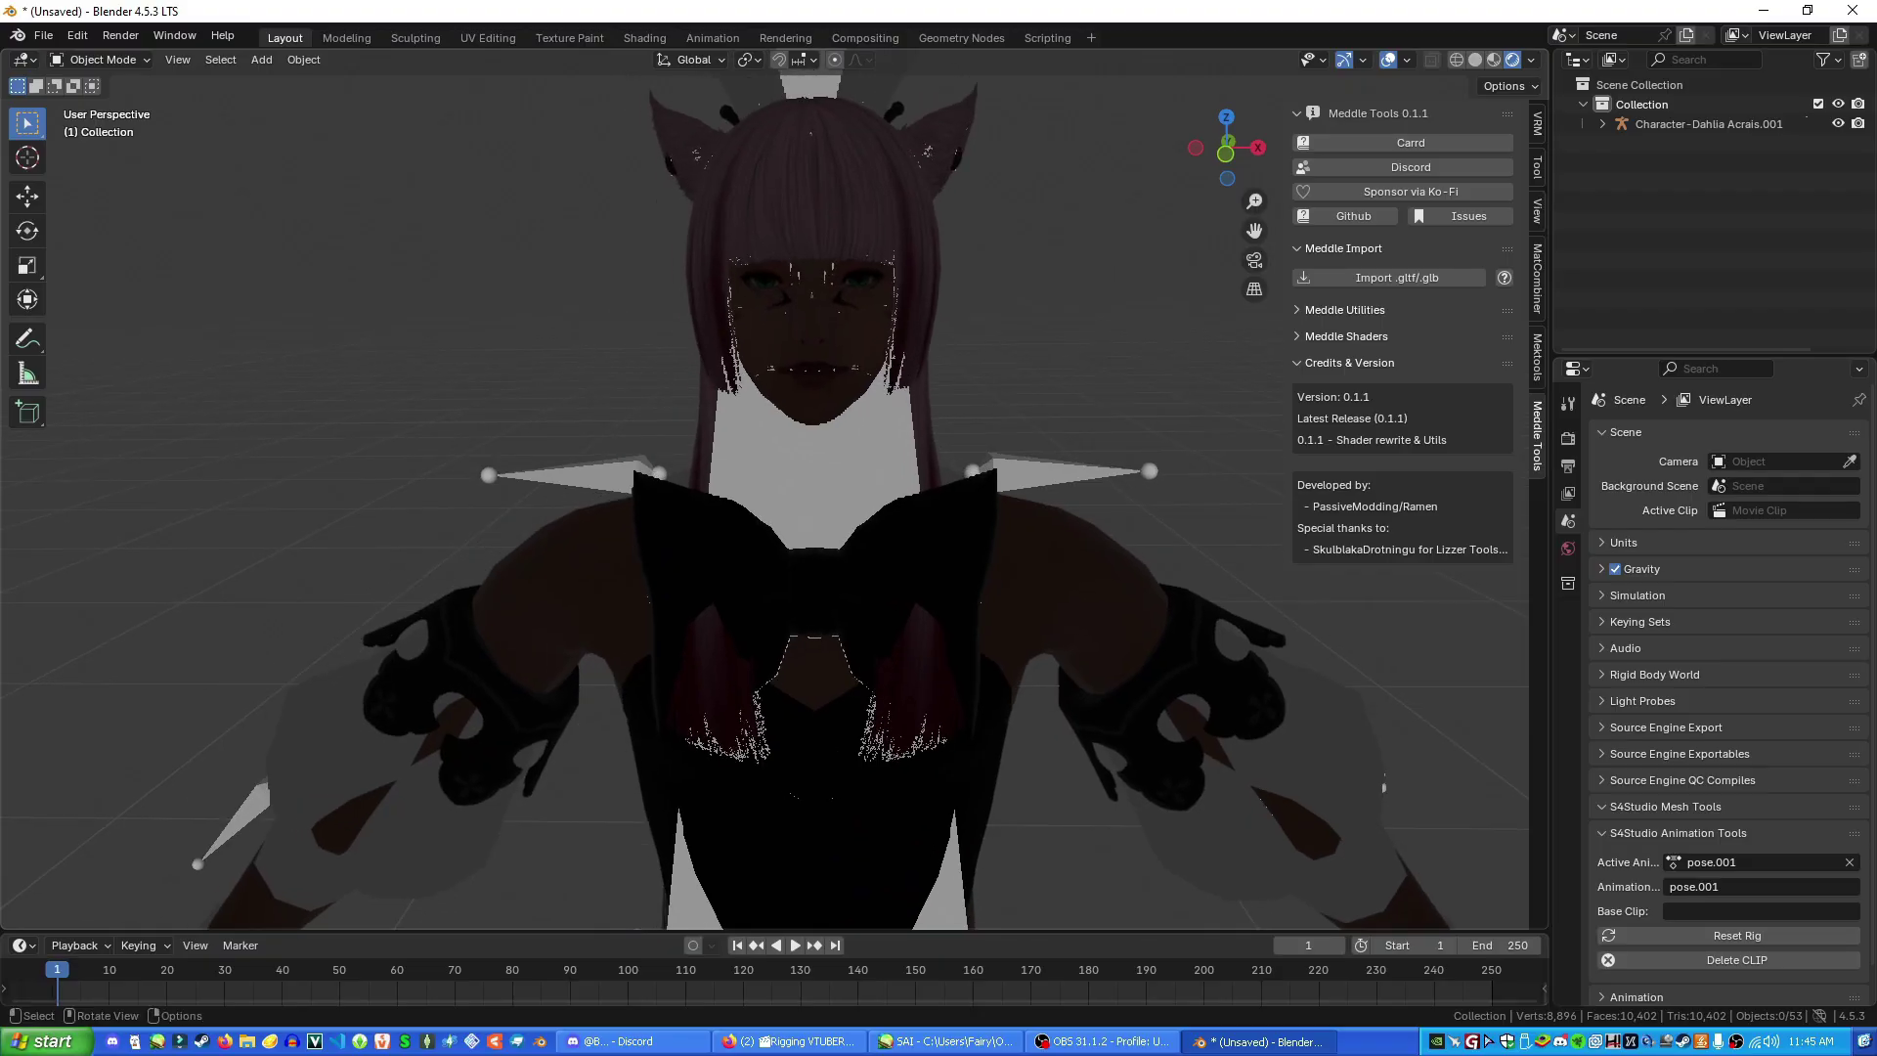
{"action": "scroll", "coordinate": [762, 488], "scroll_direction": "down", "scroll_amount": 10}
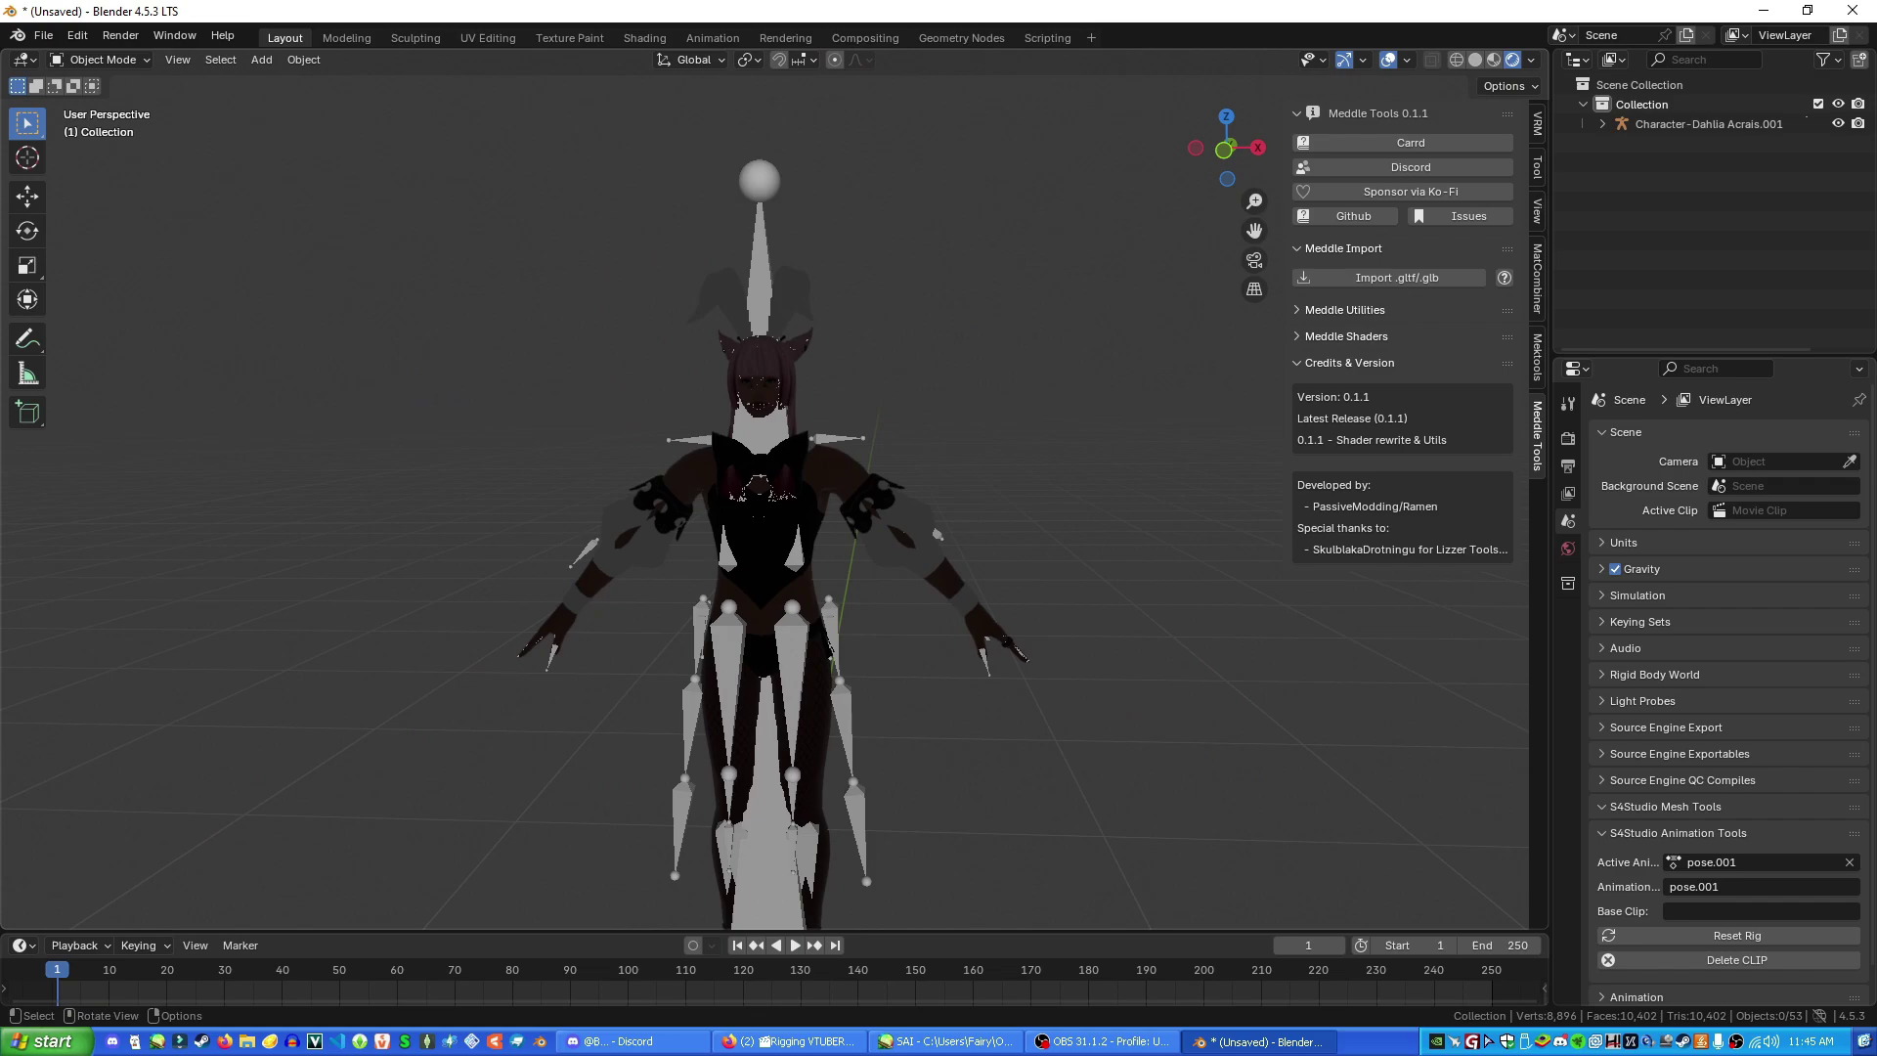
Add a plane mesh at the world origin beneath the character's feet
{"action": "middle_click_drag", "start_coordinate": [763, 489], "coordinate": [901, 416]}
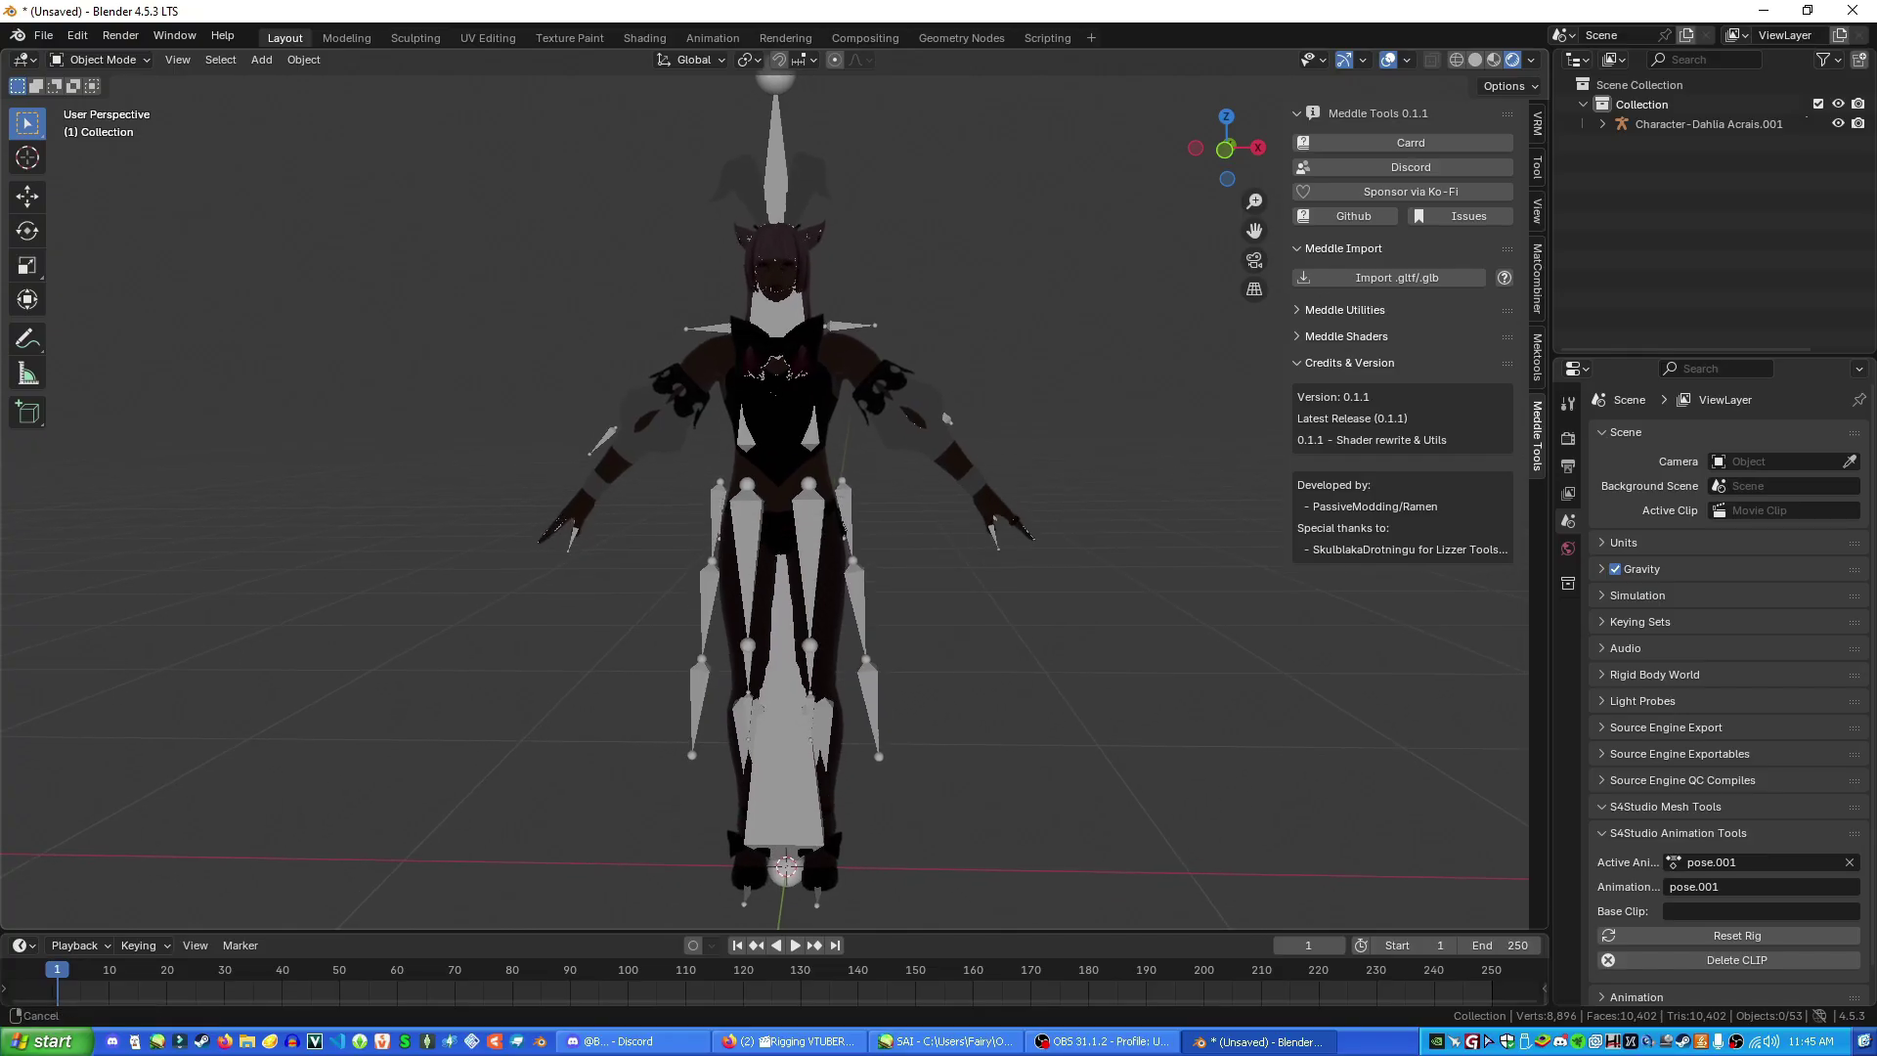
{"action": "middle_click_drag", "start_coordinate": [775, 384], "coordinate": [778, 384], "text": "shift"}
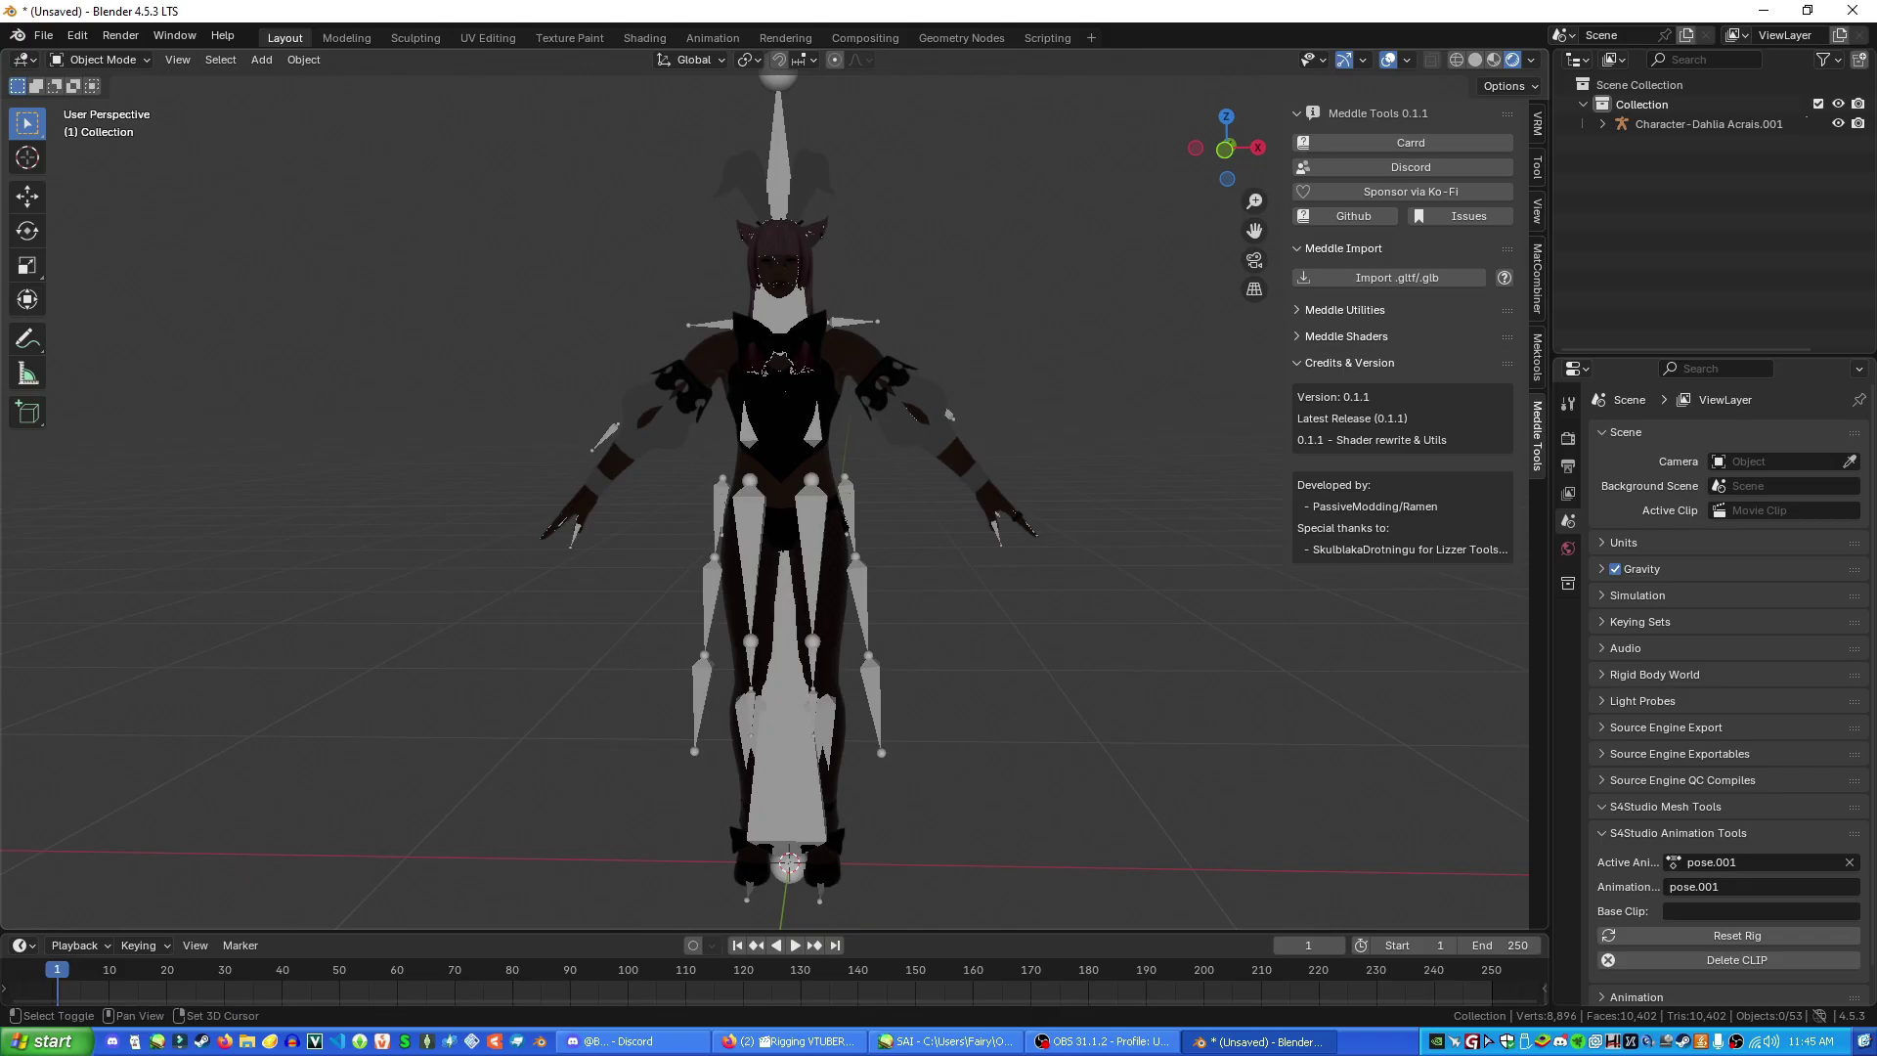
{"action": "key", "text": "shift+a"}
{"action": "mouse_move", "coordinate": [1075, 595]}
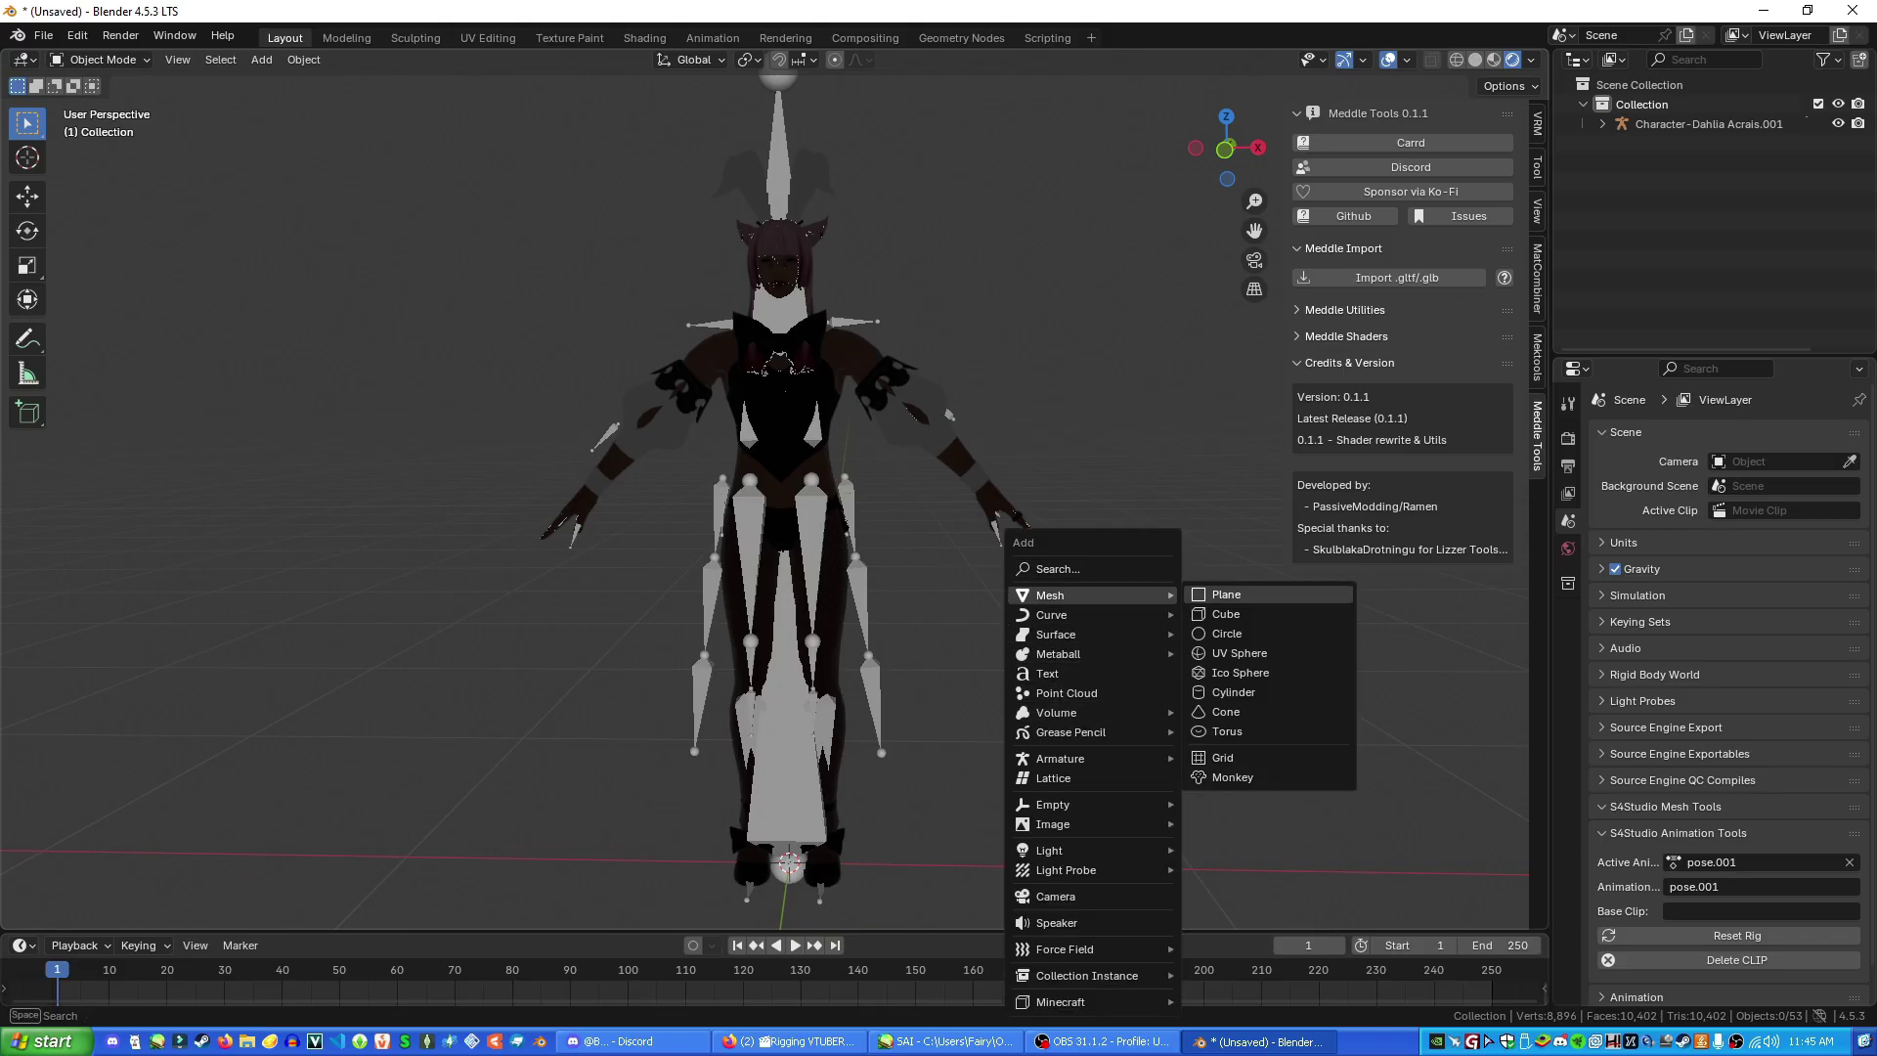
{"action": "left_click", "coordinate": [1226, 594]}
{"action": "scroll", "coordinate": [1212, 595], "scroll_direction": "down", "scroll_amount": 1}
{"action": "middle_click_drag", "start_coordinate": [1213, 594], "coordinate": [1142, 631]}
{"action": "middle_click_drag", "start_coordinate": [646, 528], "coordinate": [753, 544]}
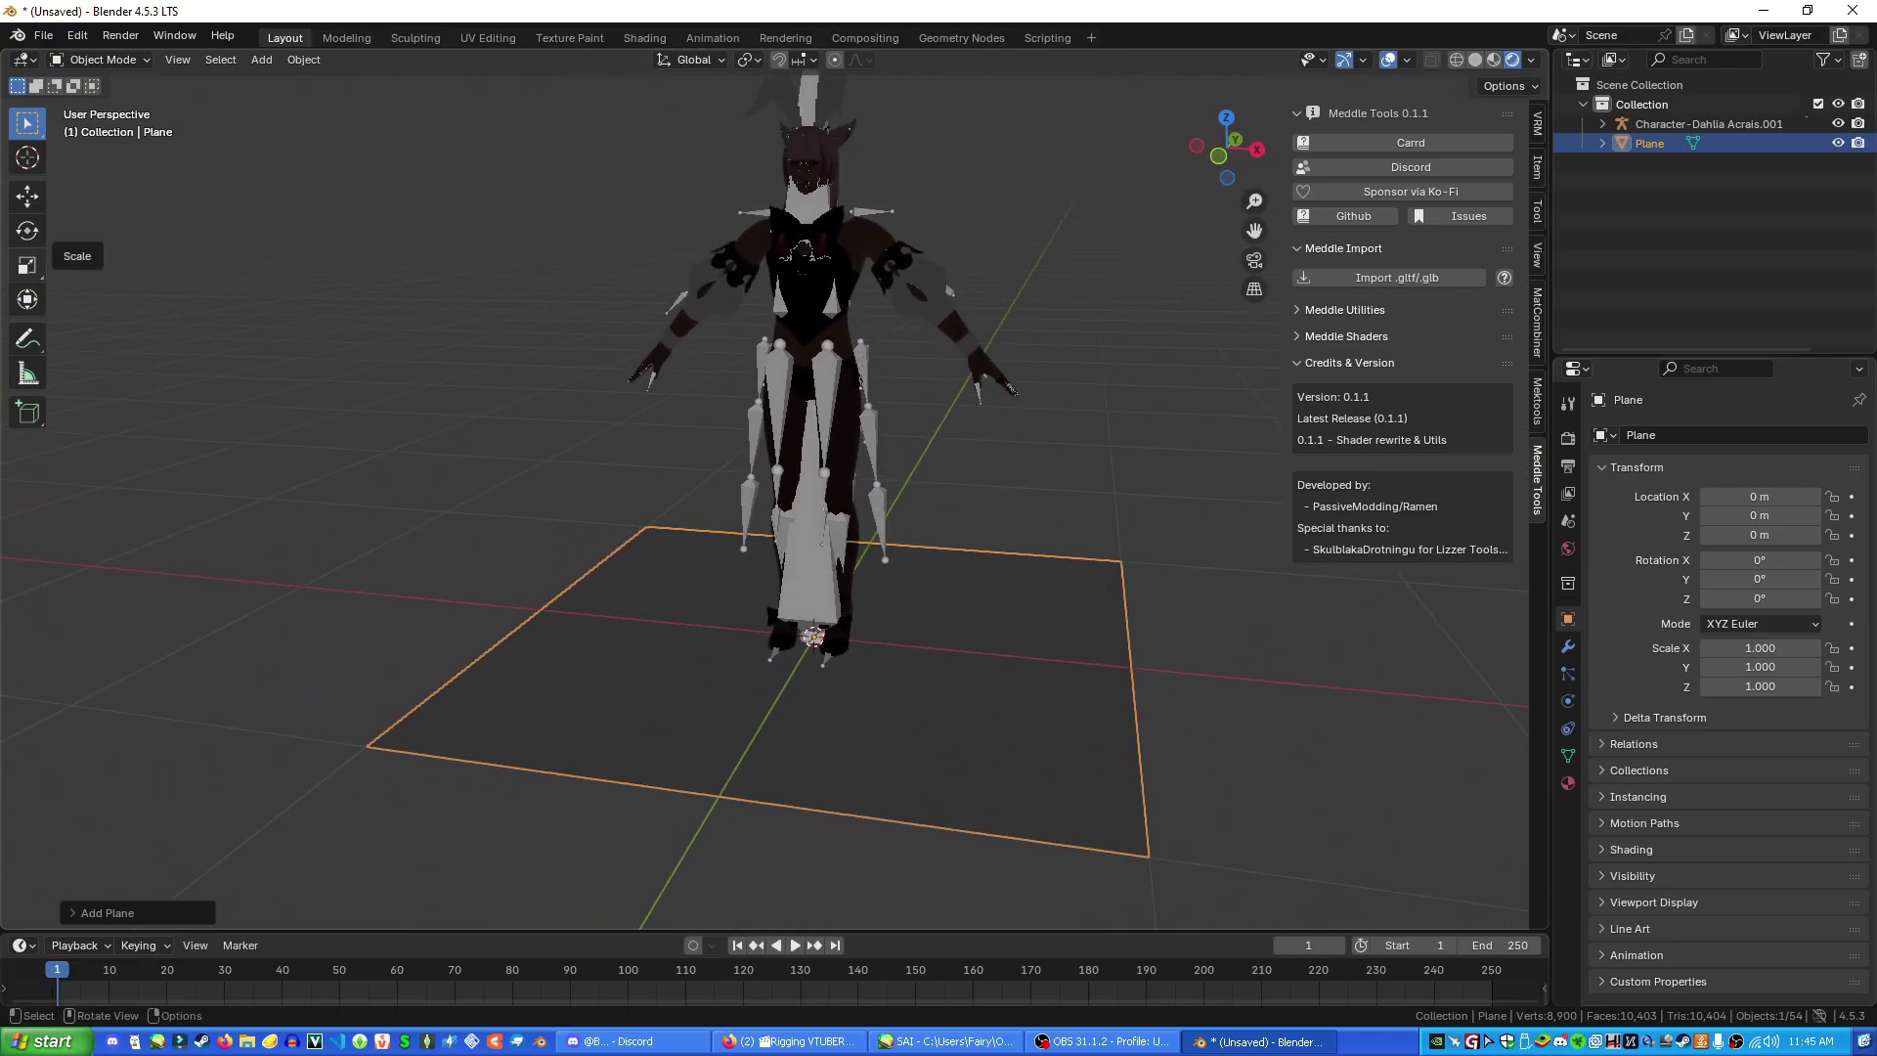
Stretch the floor plane along X to a scale of about 3.41 and deselect it
{"action": "left_click", "coordinate": [27, 265]}
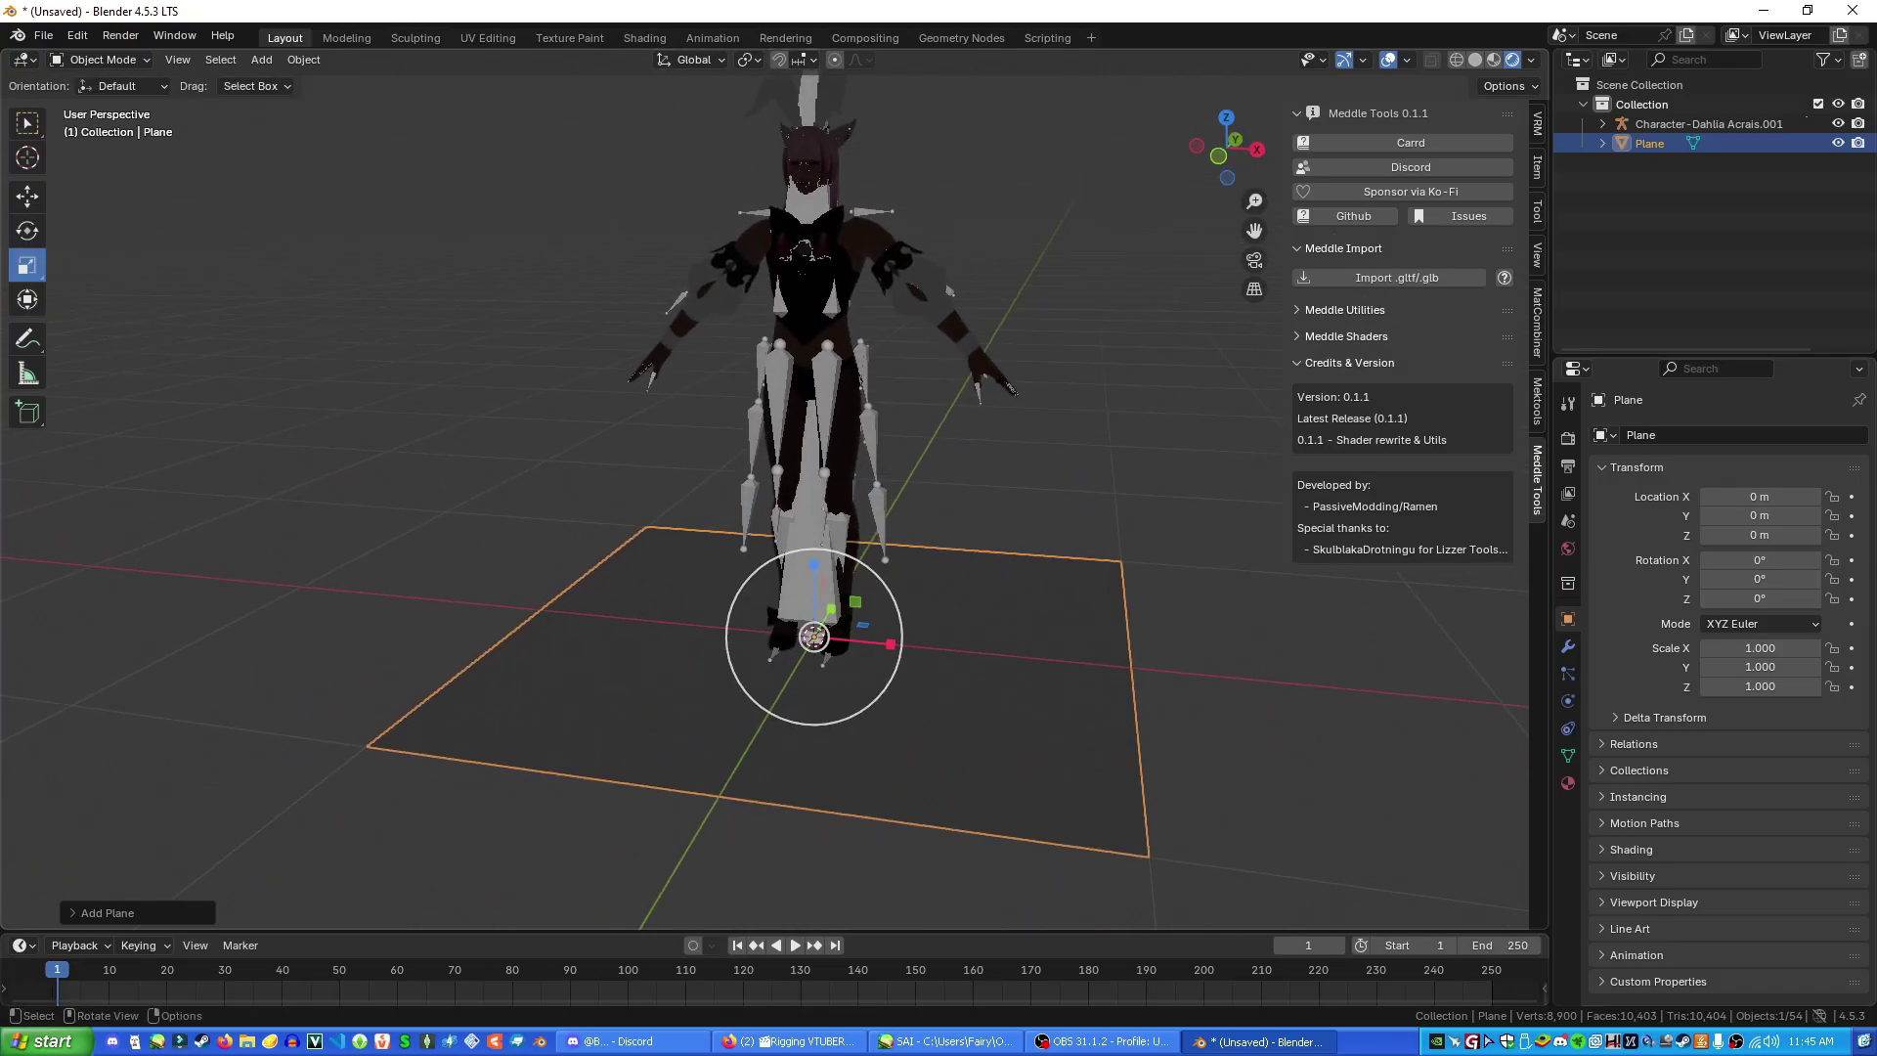
{"action": "left_click_drag", "start_coordinate": [889, 643], "coordinate": [1071, 664]}
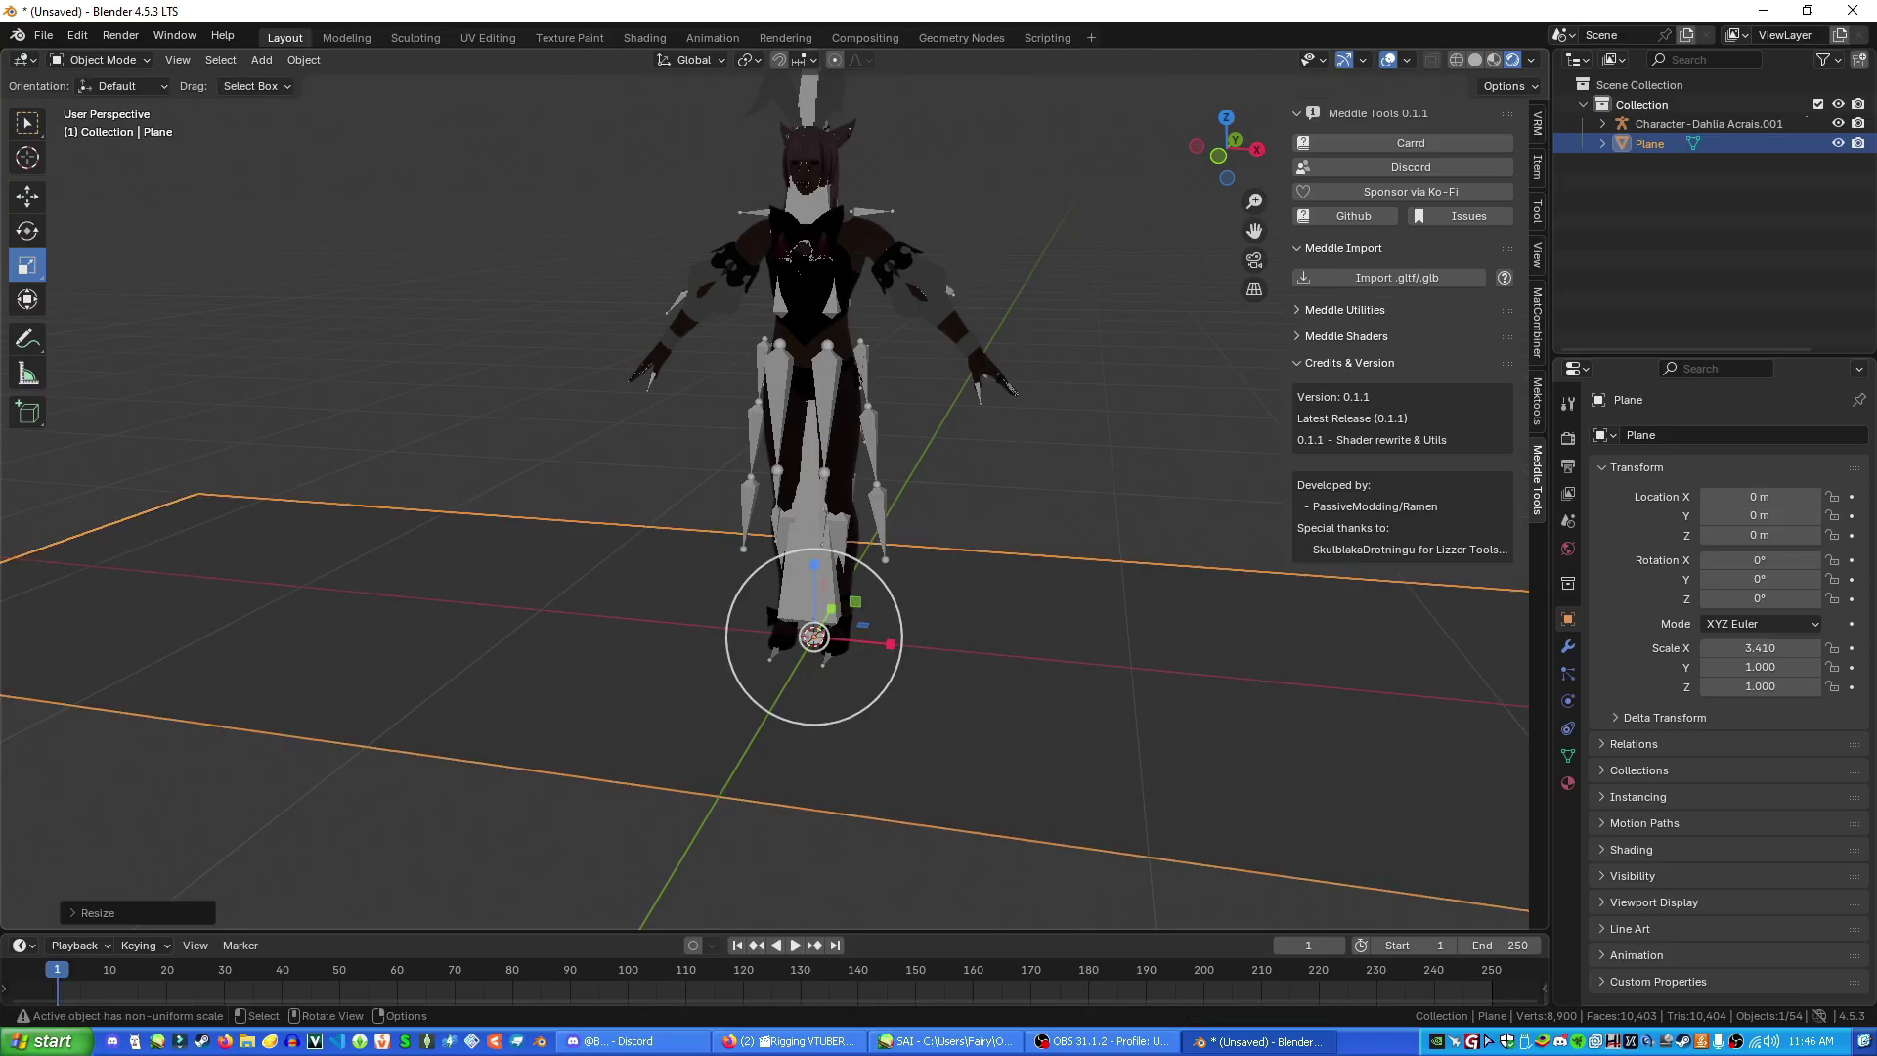
{"action": "scroll", "coordinate": [1055, 528], "scroll_direction": "down", "scroll_amount": 1}
{"action": "middle_click_drag", "start_coordinate": [1055, 528], "coordinate": [1030, 528]}
{"action": "left_click", "coordinate": [1023, 476]}
Add a second plane mesh at the world origin on top of the floor plane
{"action": "key", "text": "shift+a"}
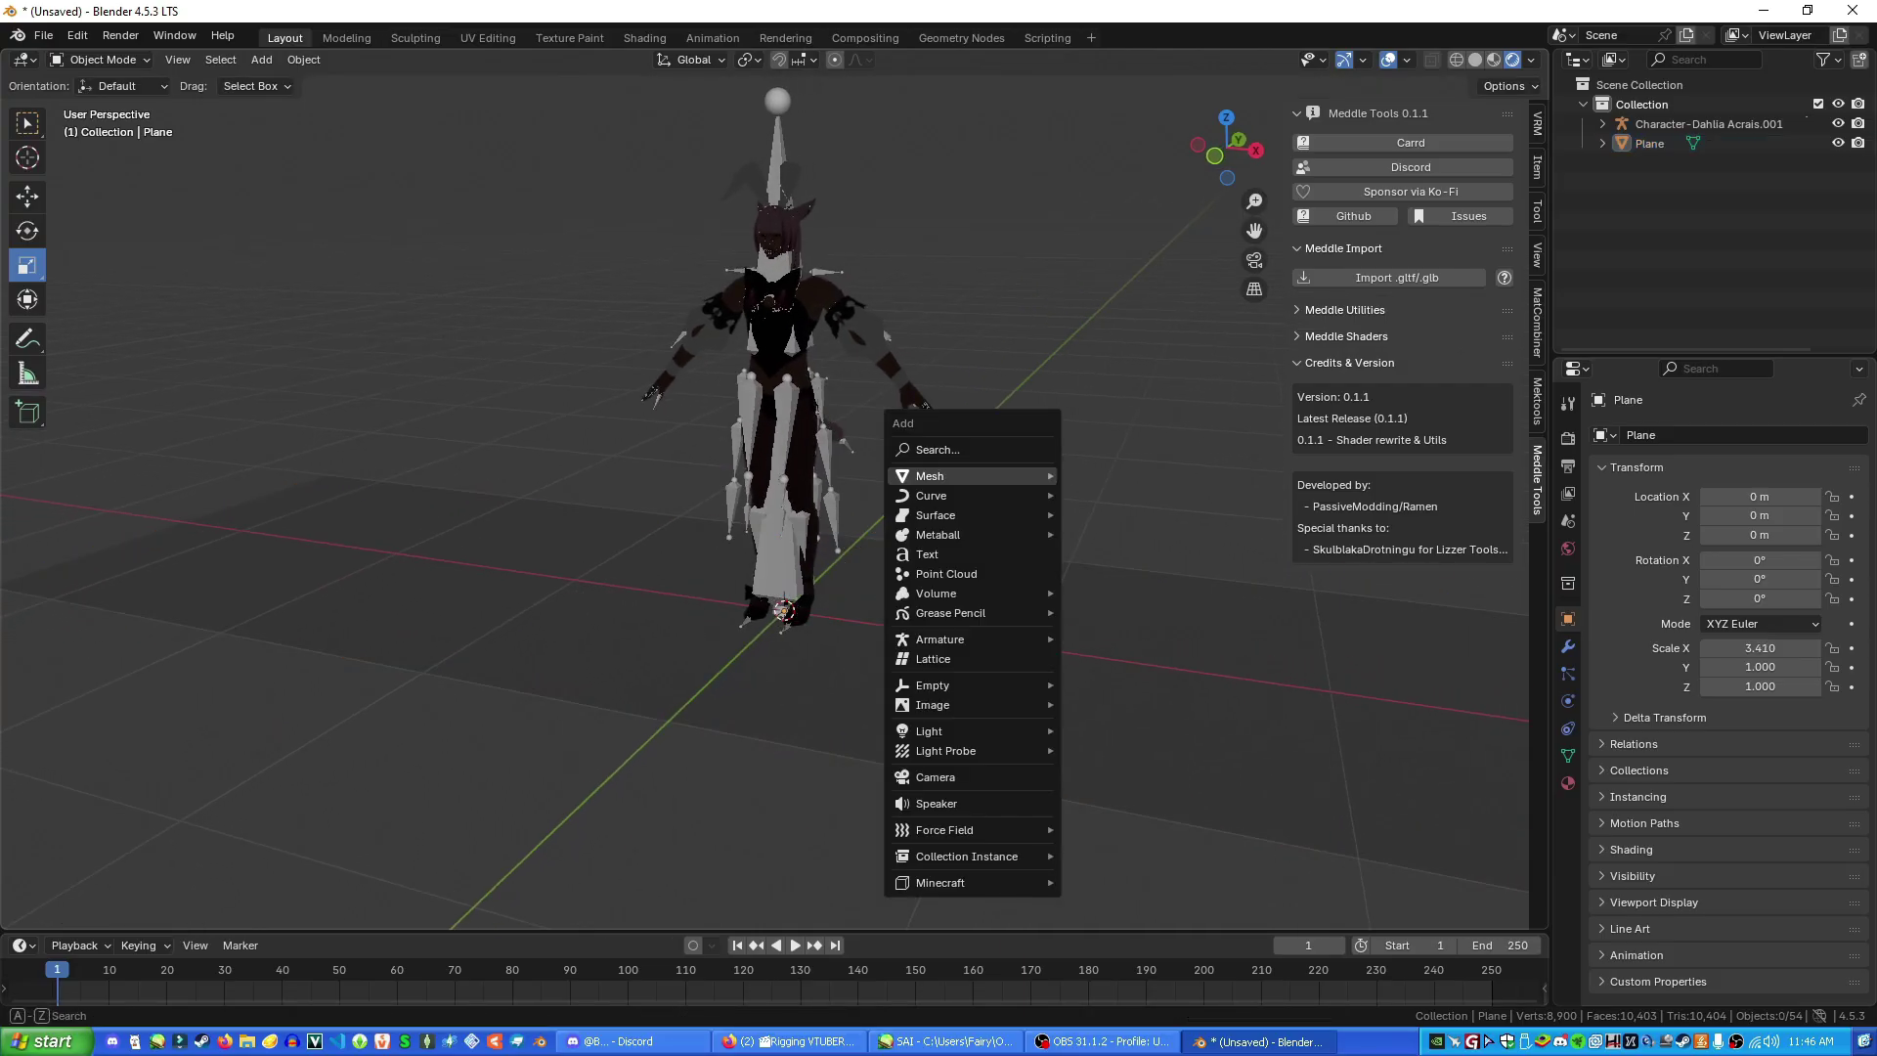
{"action": "mouse_move", "coordinate": [967, 475]}
{"action": "left_click", "coordinate": [1105, 475]}
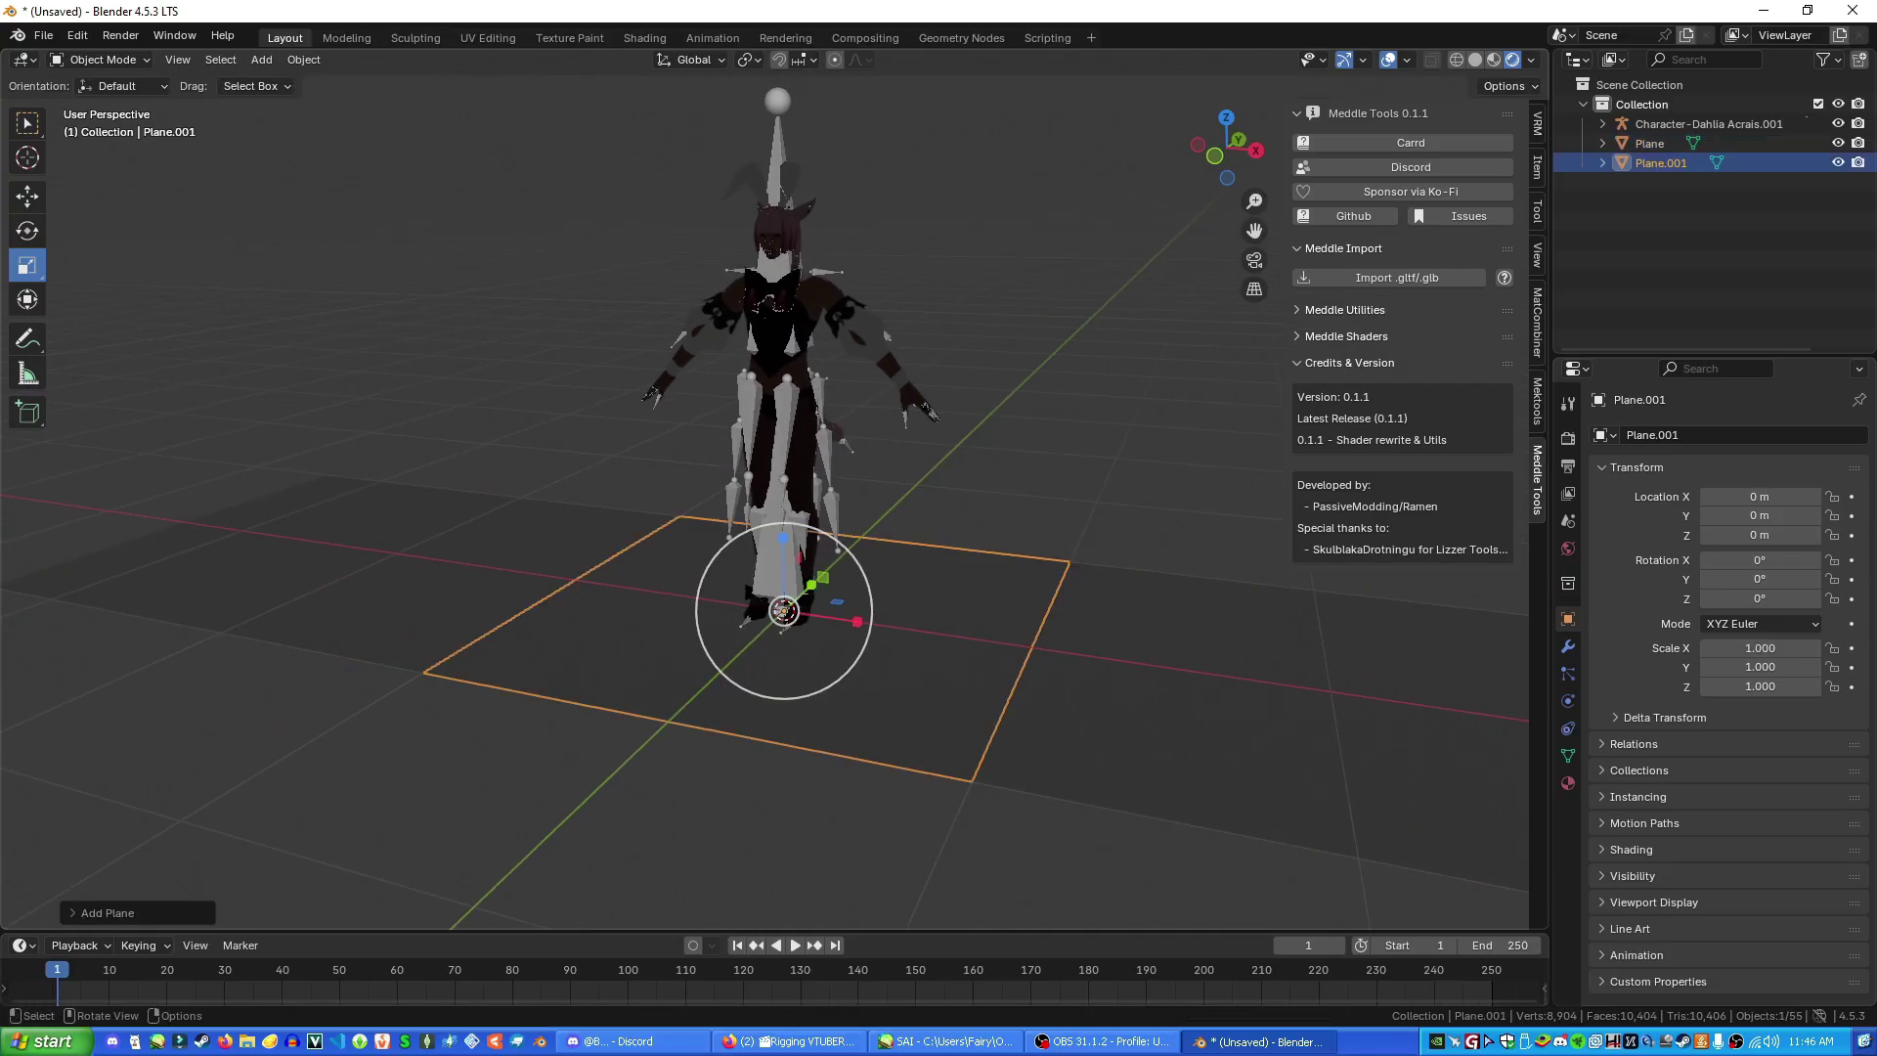
{"action": "middle_click_drag", "start_coordinate": [977, 489], "coordinate": [931, 468]}
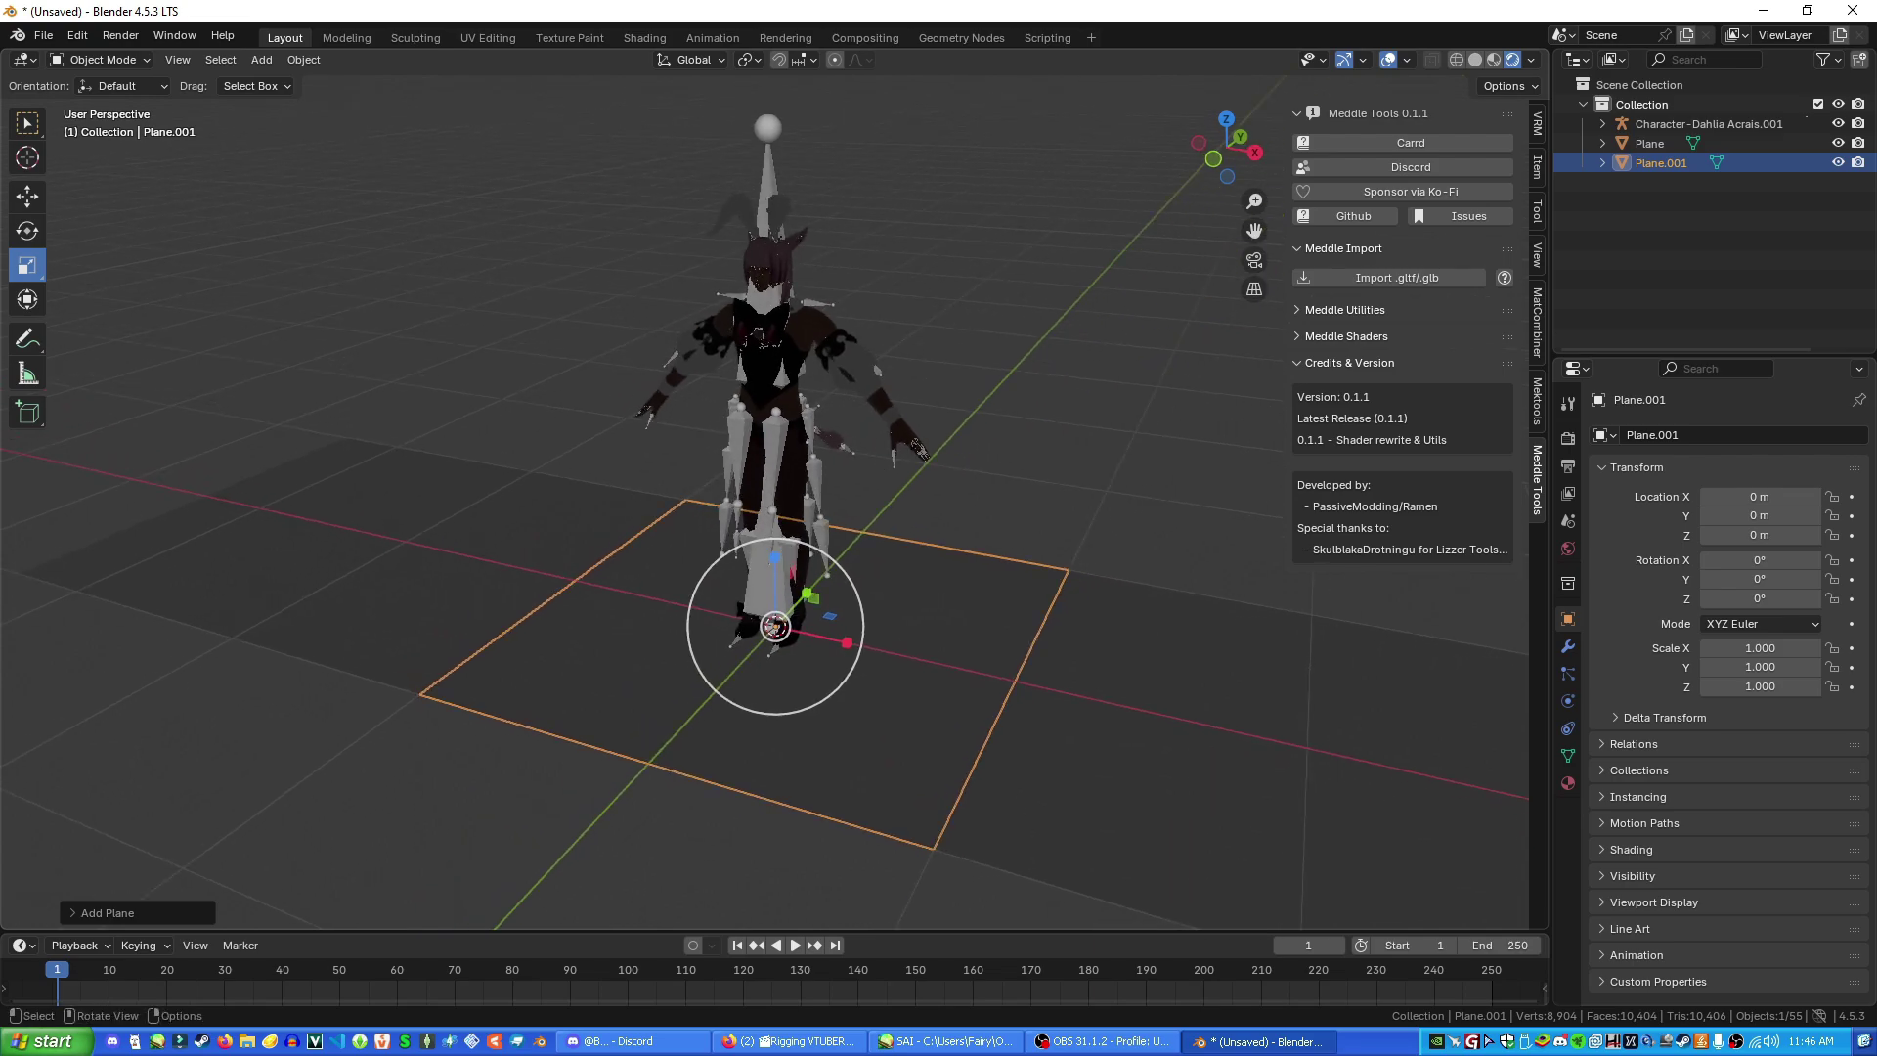
{"action": "left_click", "coordinate": [978, 635]}
{"action": "left_click", "coordinate": [977, 635]}
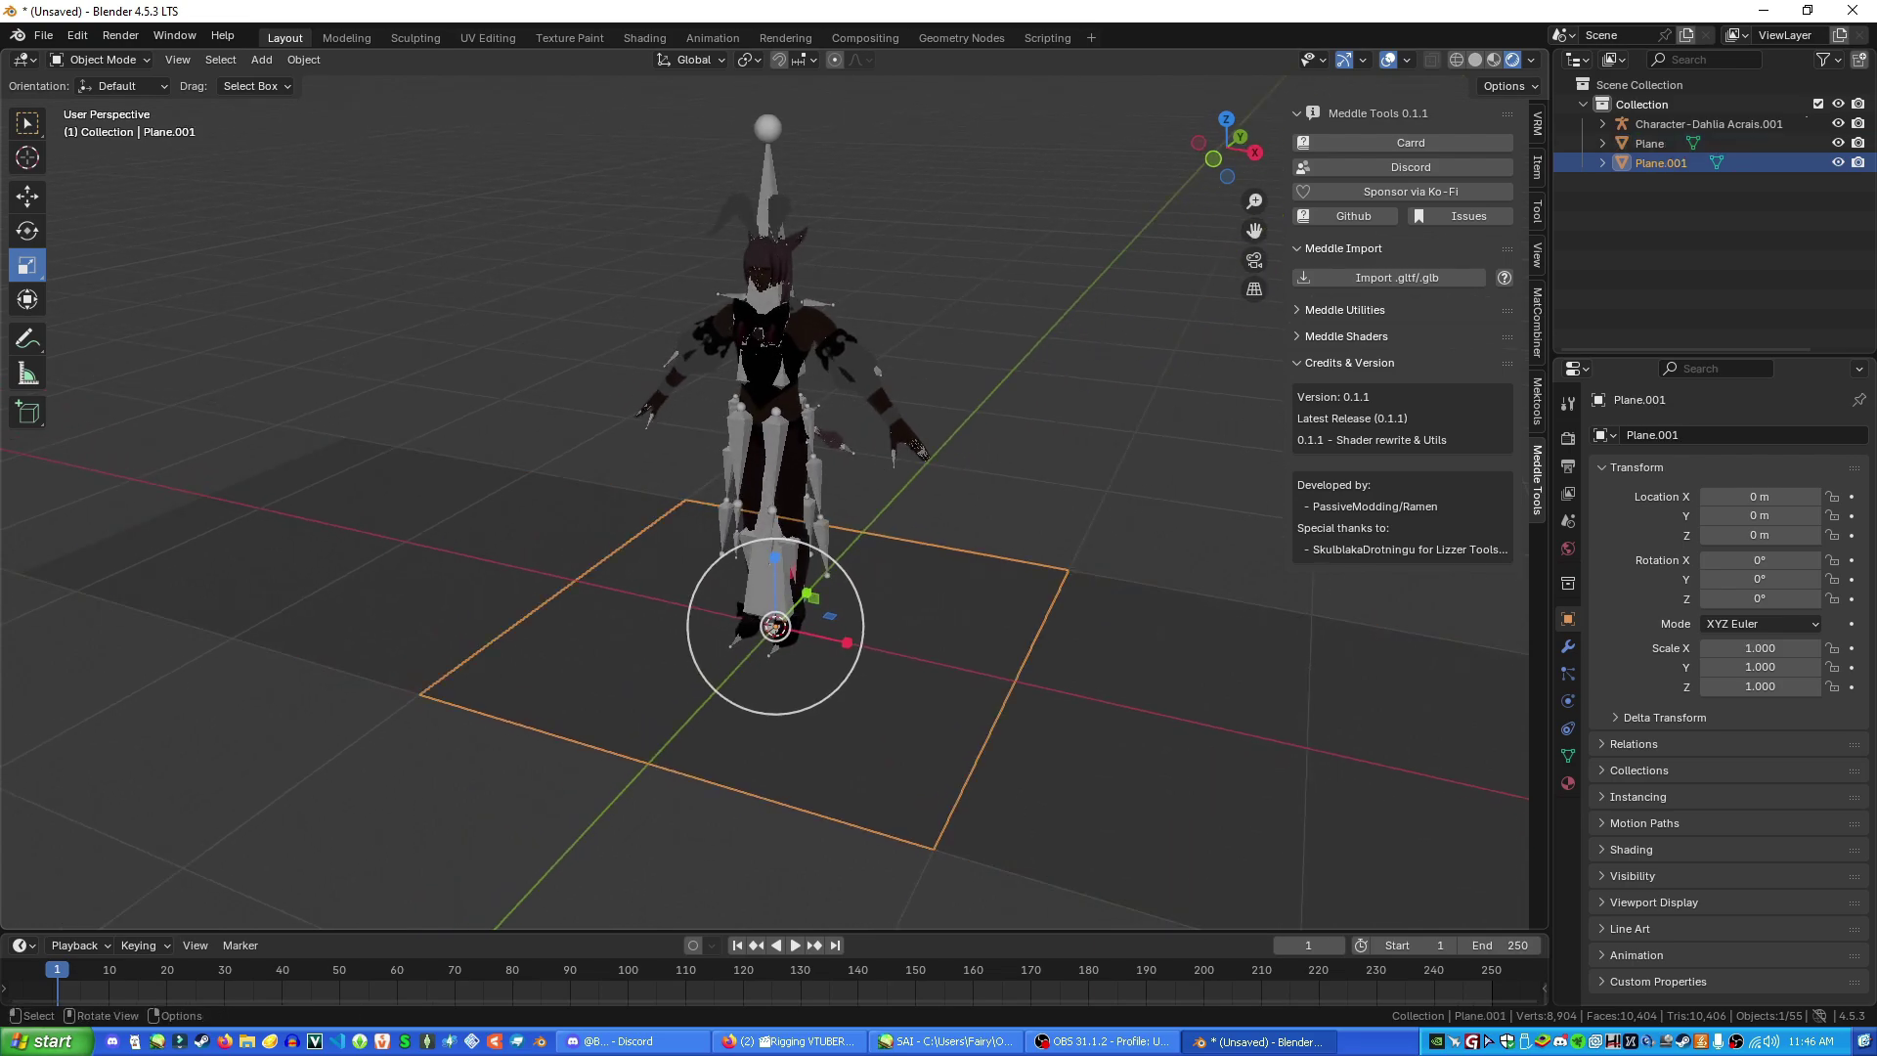
{"action": "key", "text": "ctrl+shift+z"}
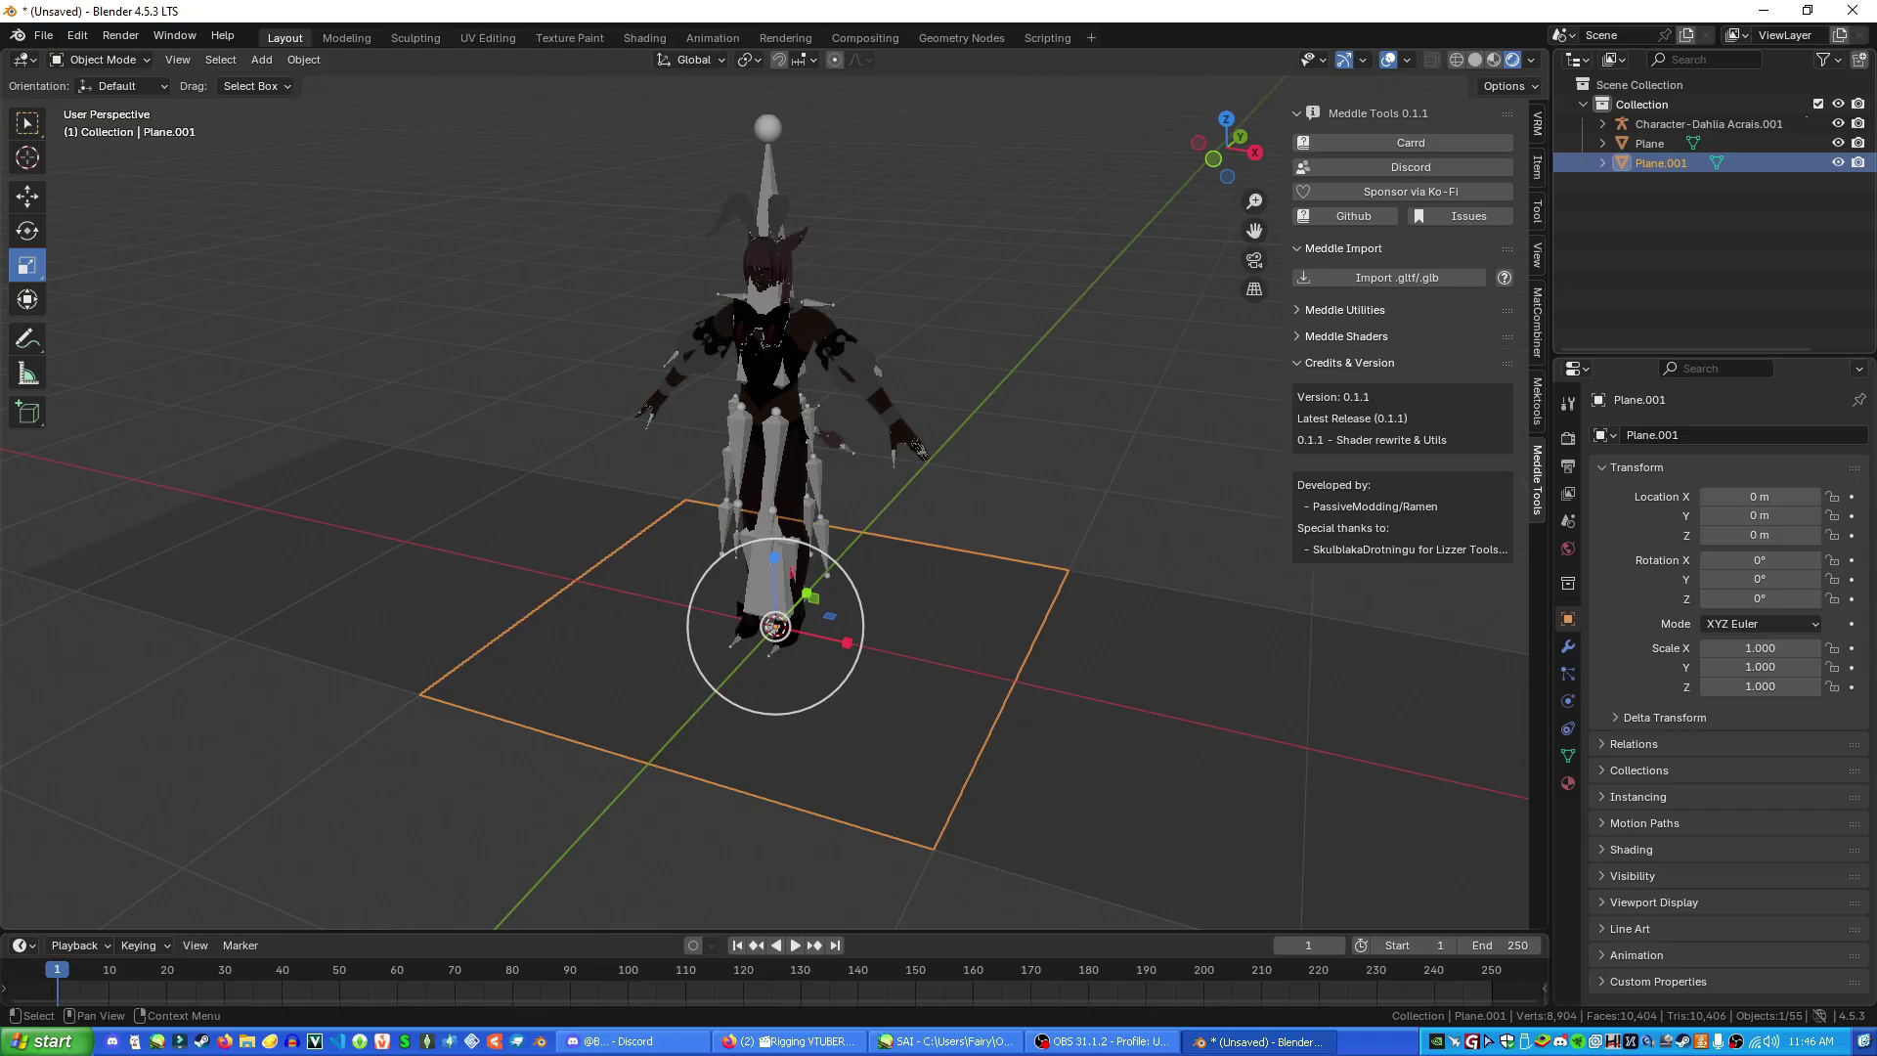
Rotate the second plane 90° about the X axis so it stands upright
{"action": "left_click", "coordinate": [1660, 162]}
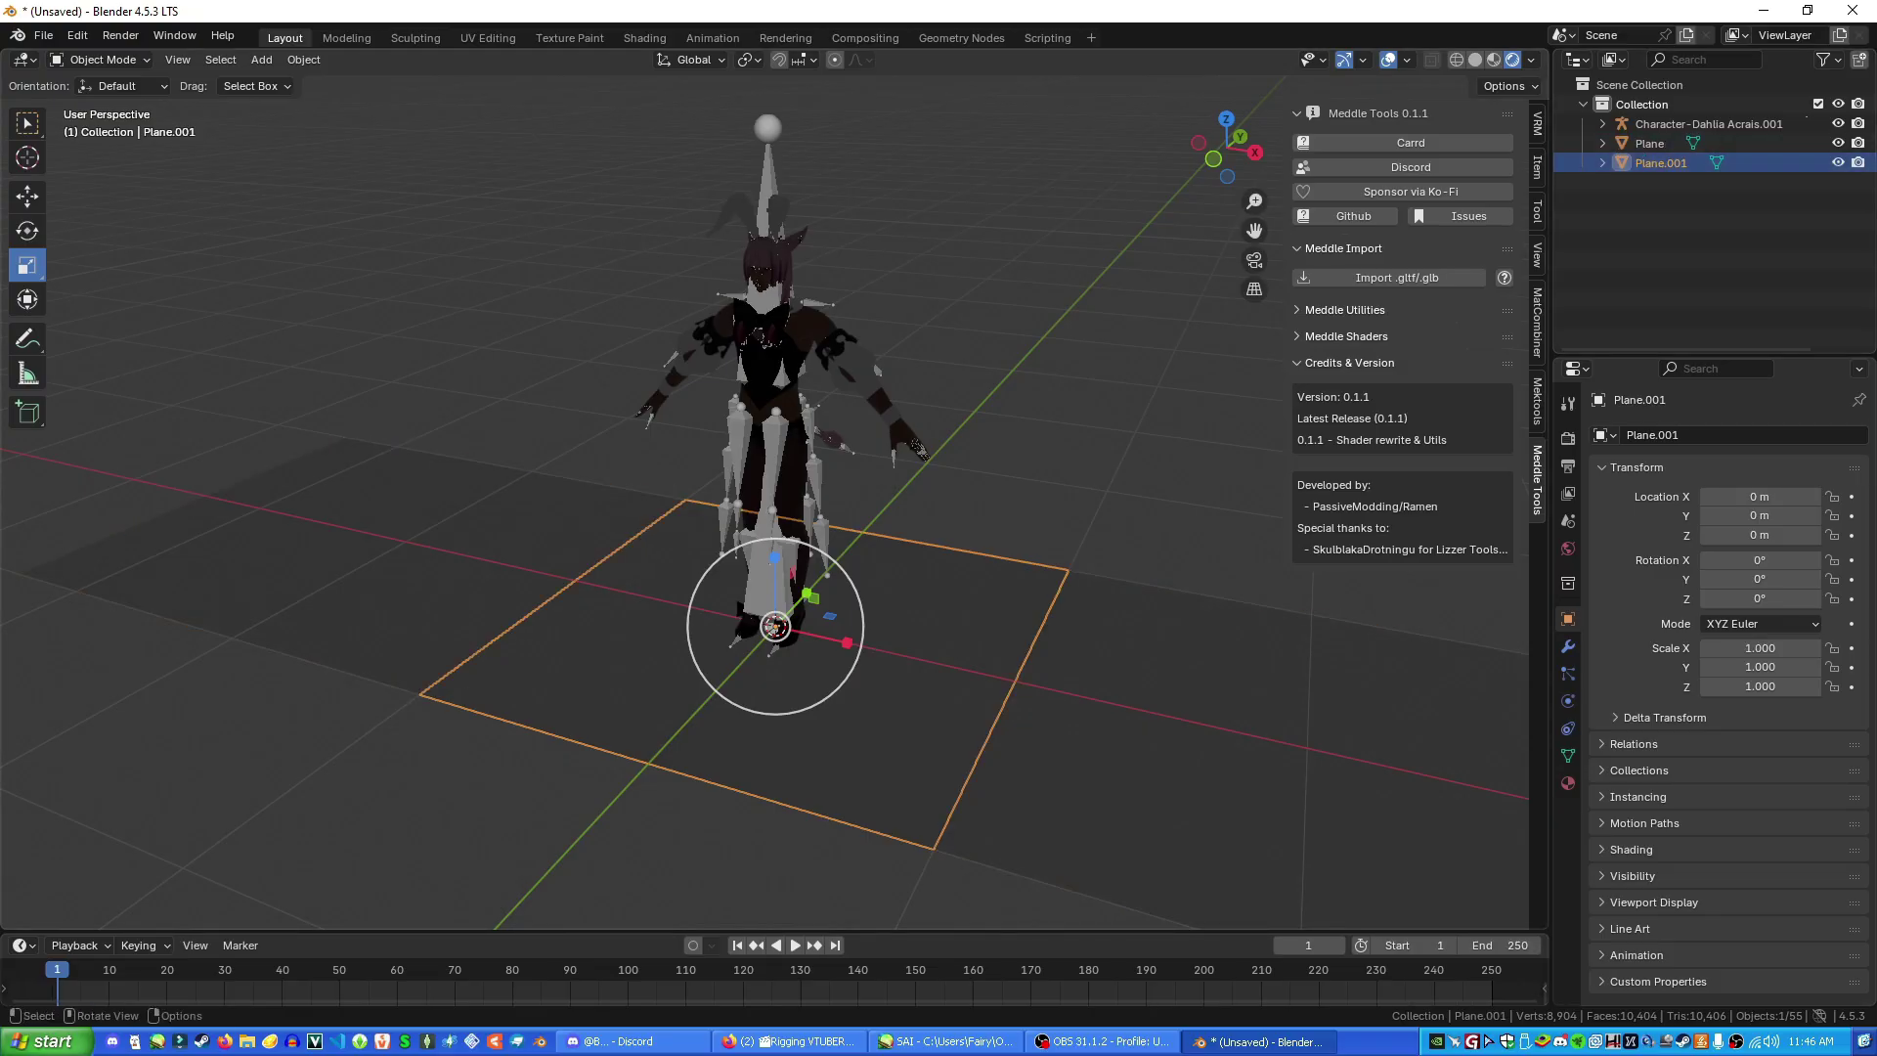
{"action": "key", "text": "r"}
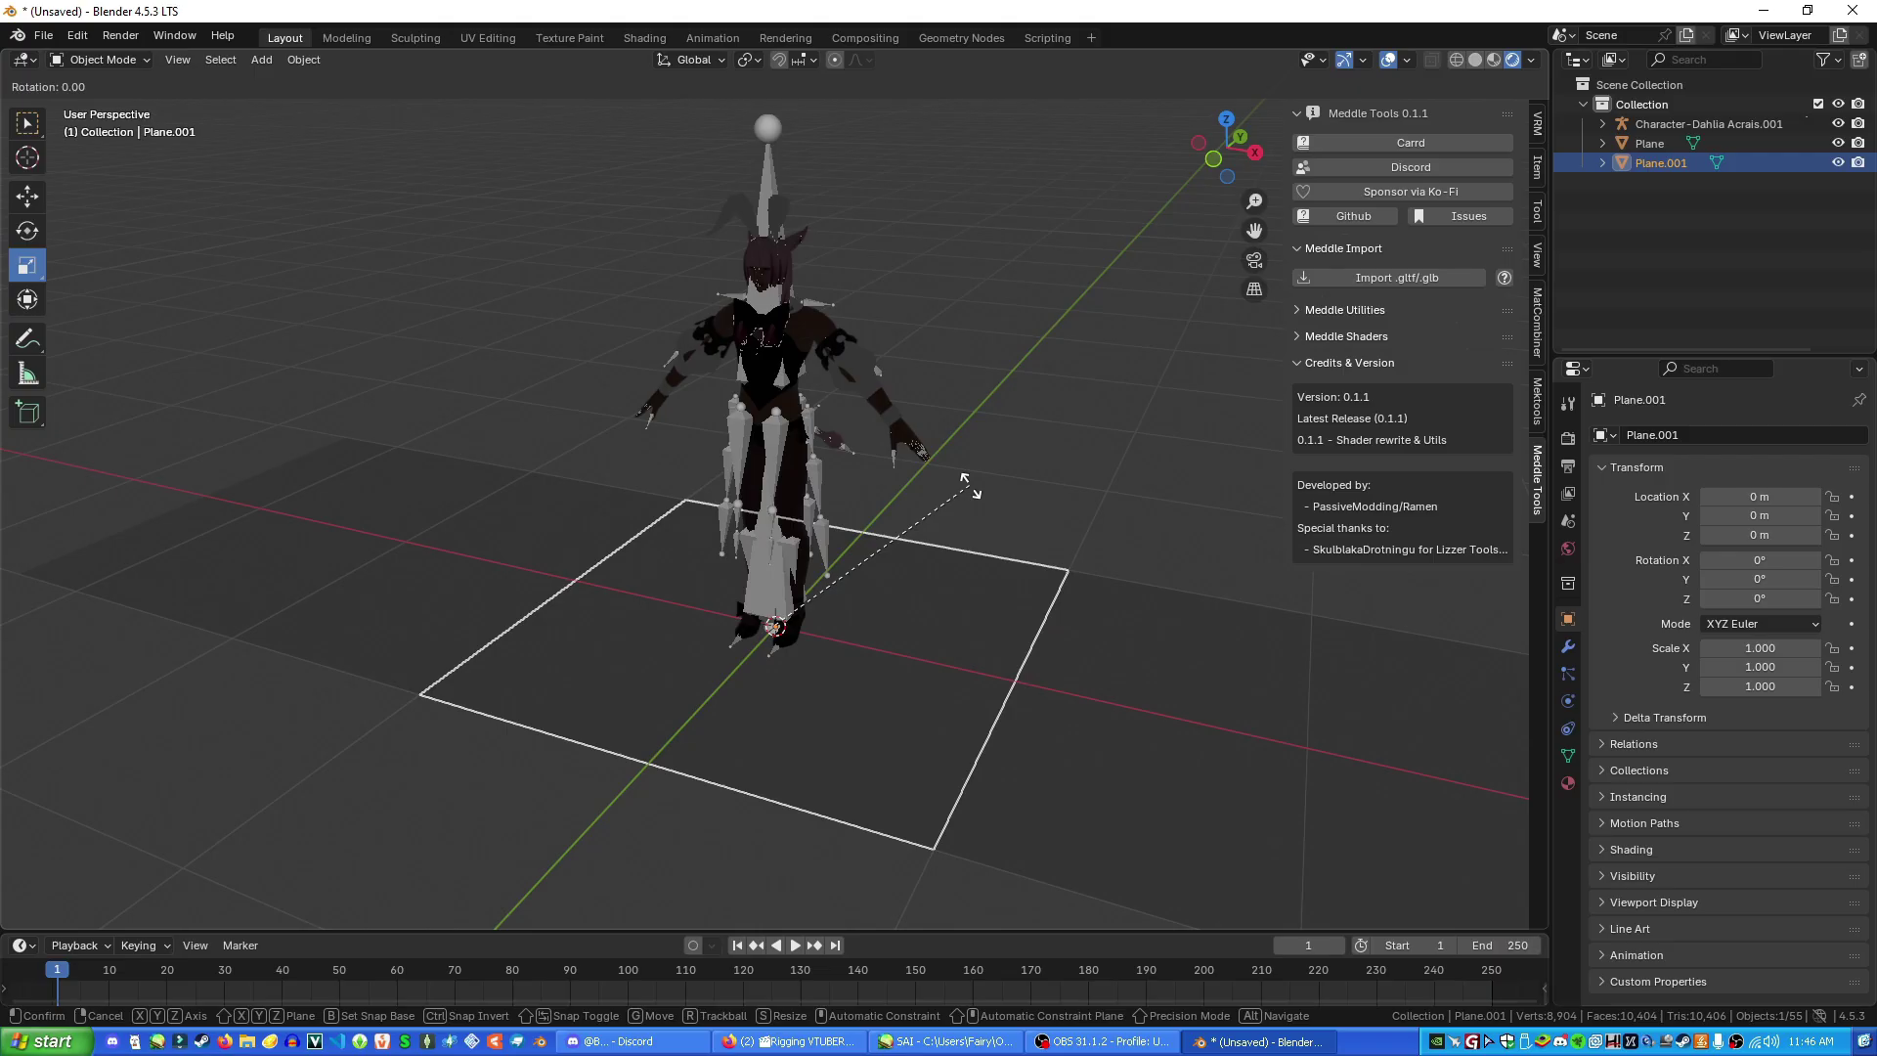
{"action": "type", "text": "x90"}
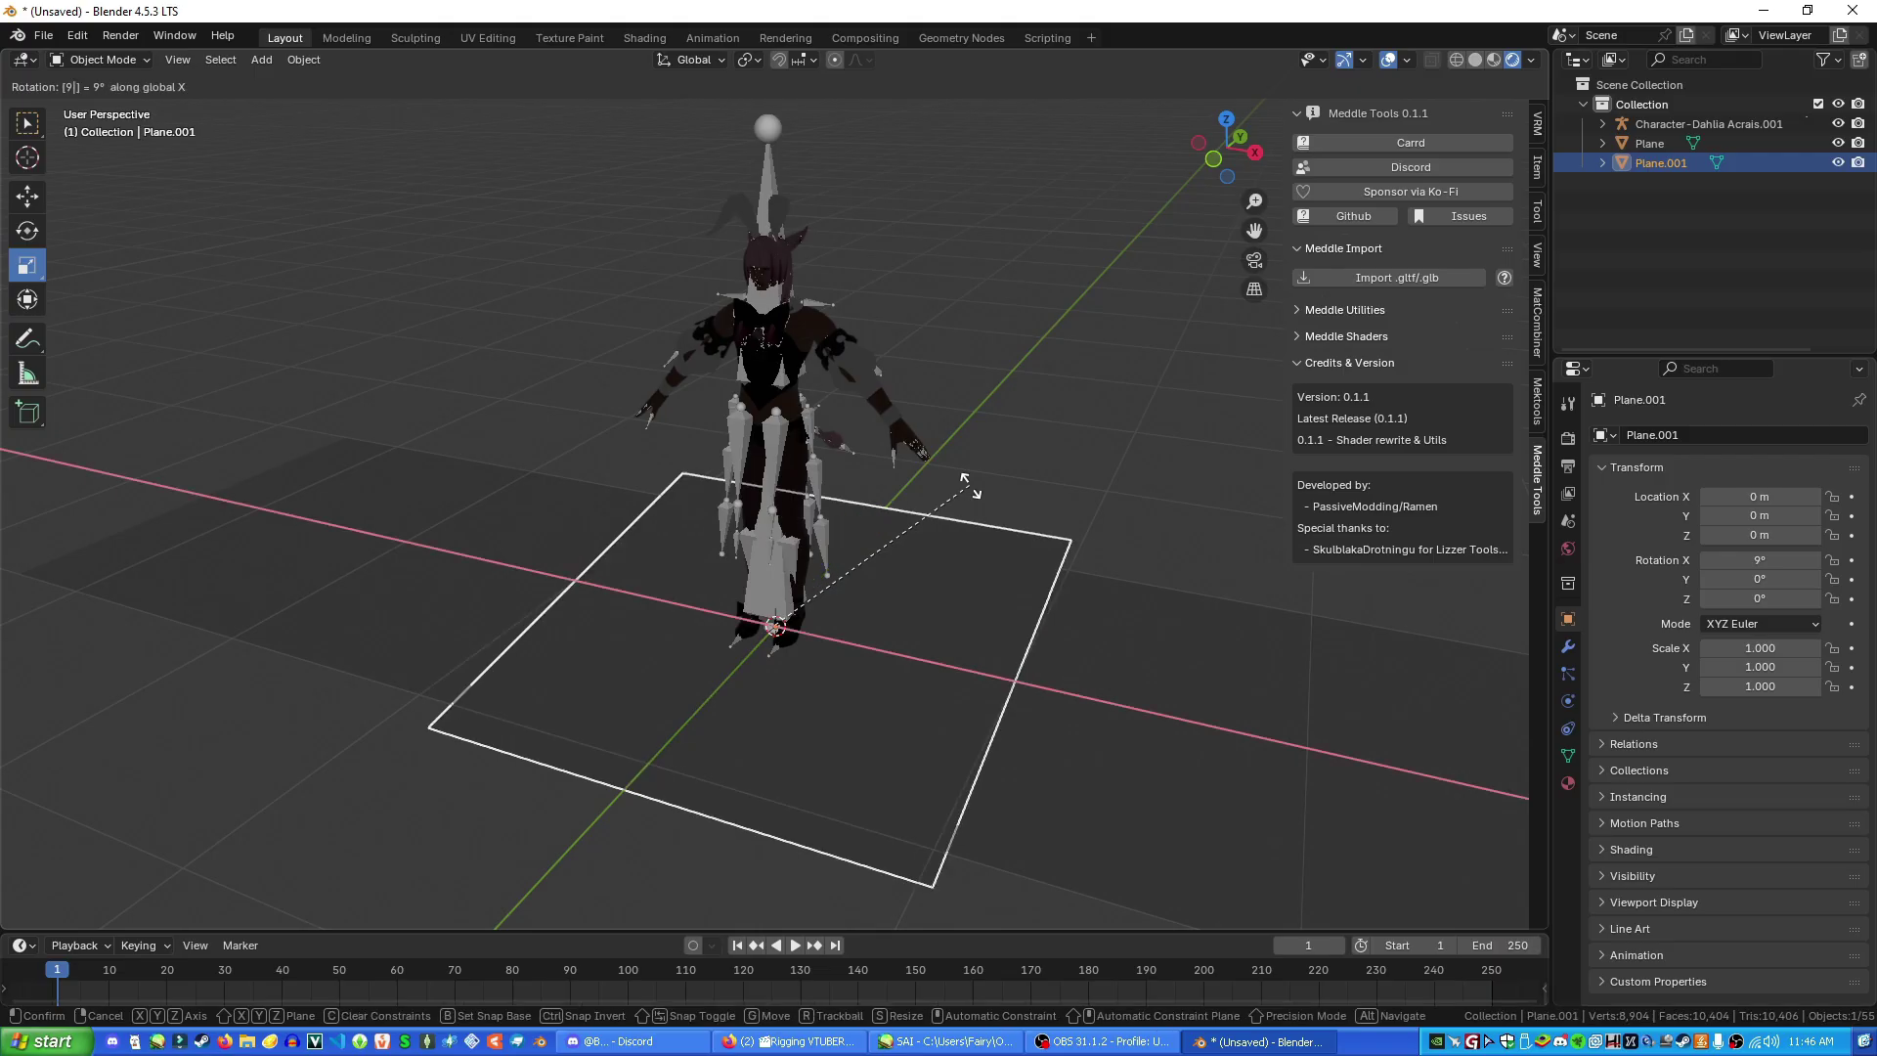
{"action": "key", "text": "Return"}
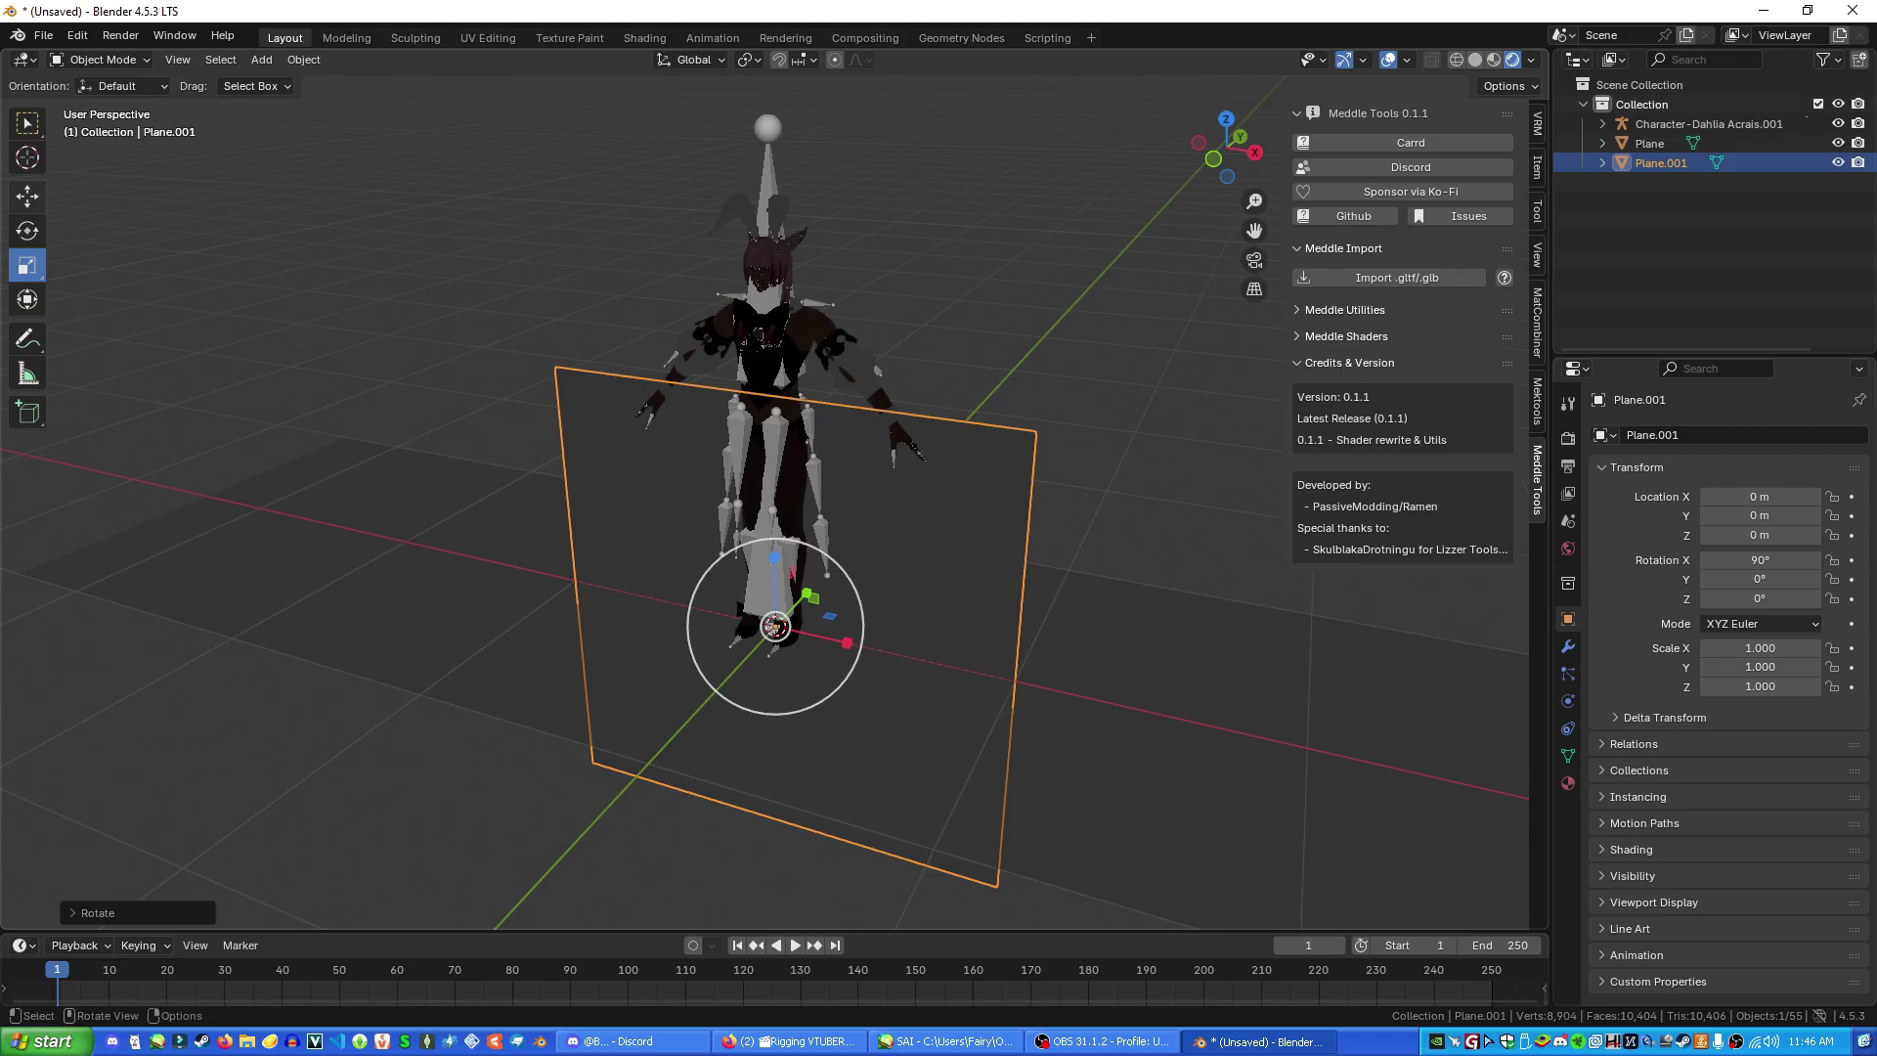
Move the upright plane along Y to about 1.18 m, behind the character
{"action": "left_click", "coordinate": [27, 196]}
{"action": "middle_click_drag", "start_coordinate": [851, 596], "coordinate": [728, 583]}
{"action": "left_click_drag", "start_coordinate": [725, 581], "coordinate": [980, 550]}
{"action": "middle_click_drag", "start_coordinate": [979, 550], "coordinate": [1187, 553]}
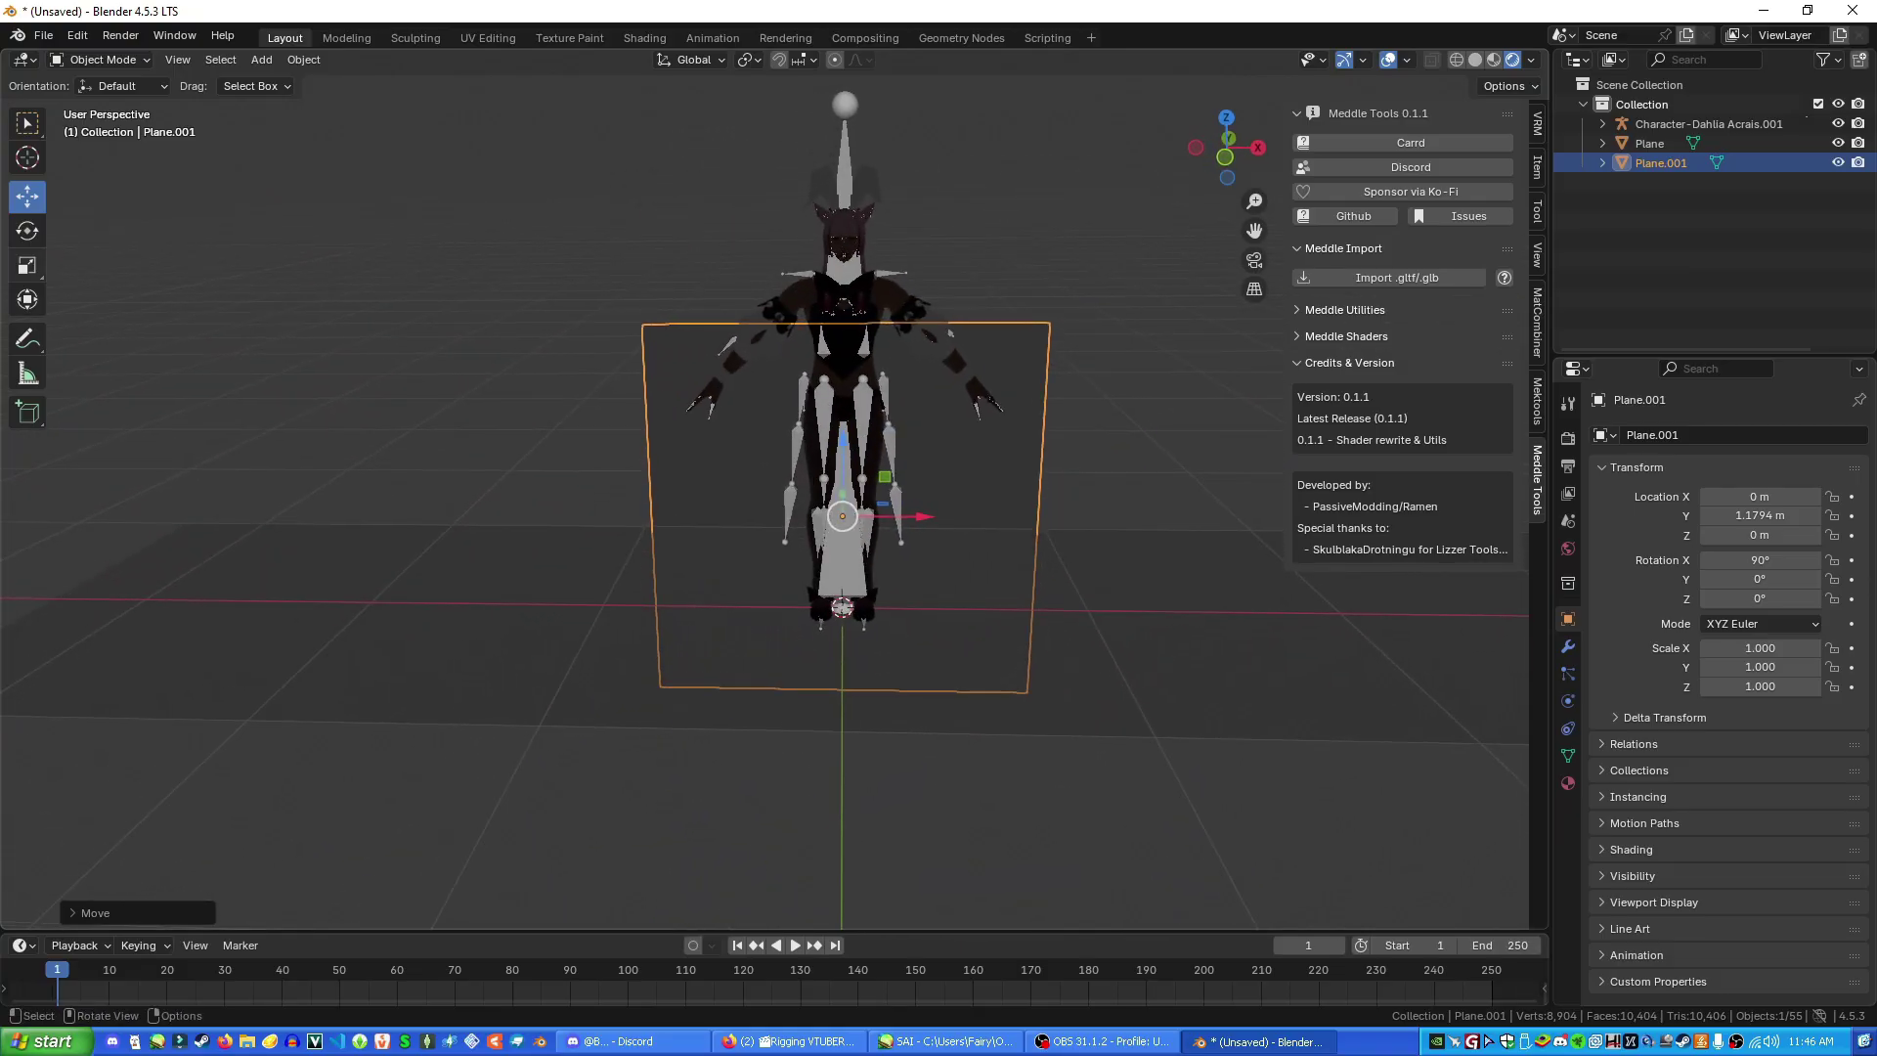
Scale the upright backdrop plane to about 3.67 in X and 2.43 in local Y, and deselect it
{"action": "left_click", "coordinate": [28, 265]}
{"action": "middle_click_drag", "start_coordinate": [860, 543], "coordinate": [774, 539]}
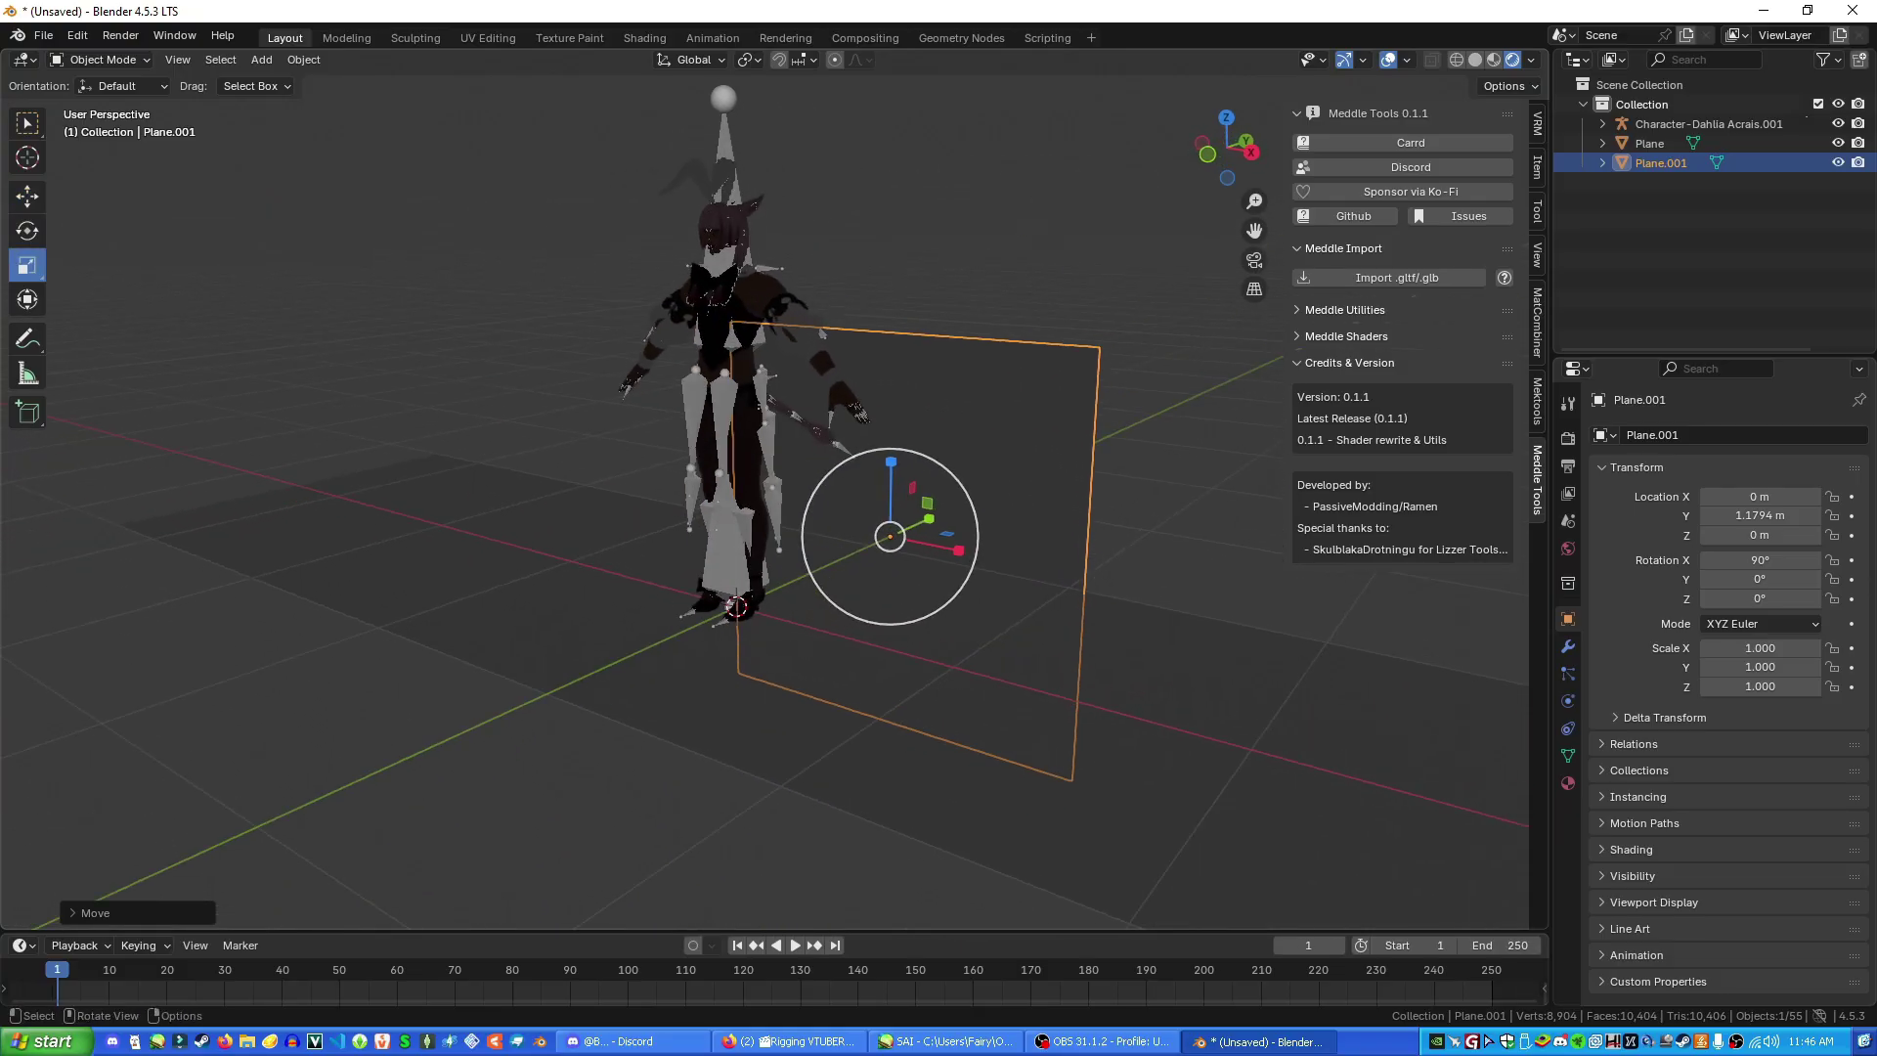
{"action": "left_click_drag", "start_coordinate": [890, 462], "coordinate": [891, 354]}
{"action": "left_click_drag", "start_coordinate": [958, 550], "coordinate": [1161, 609]}
{"action": "middle_click_drag", "start_coordinate": [1160, 609], "coordinate": [1242, 610]}
{"action": "middle_click_drag", "start_coordinate": [1241, 610], "coordinate": [1253, 661], "text": "shift"}
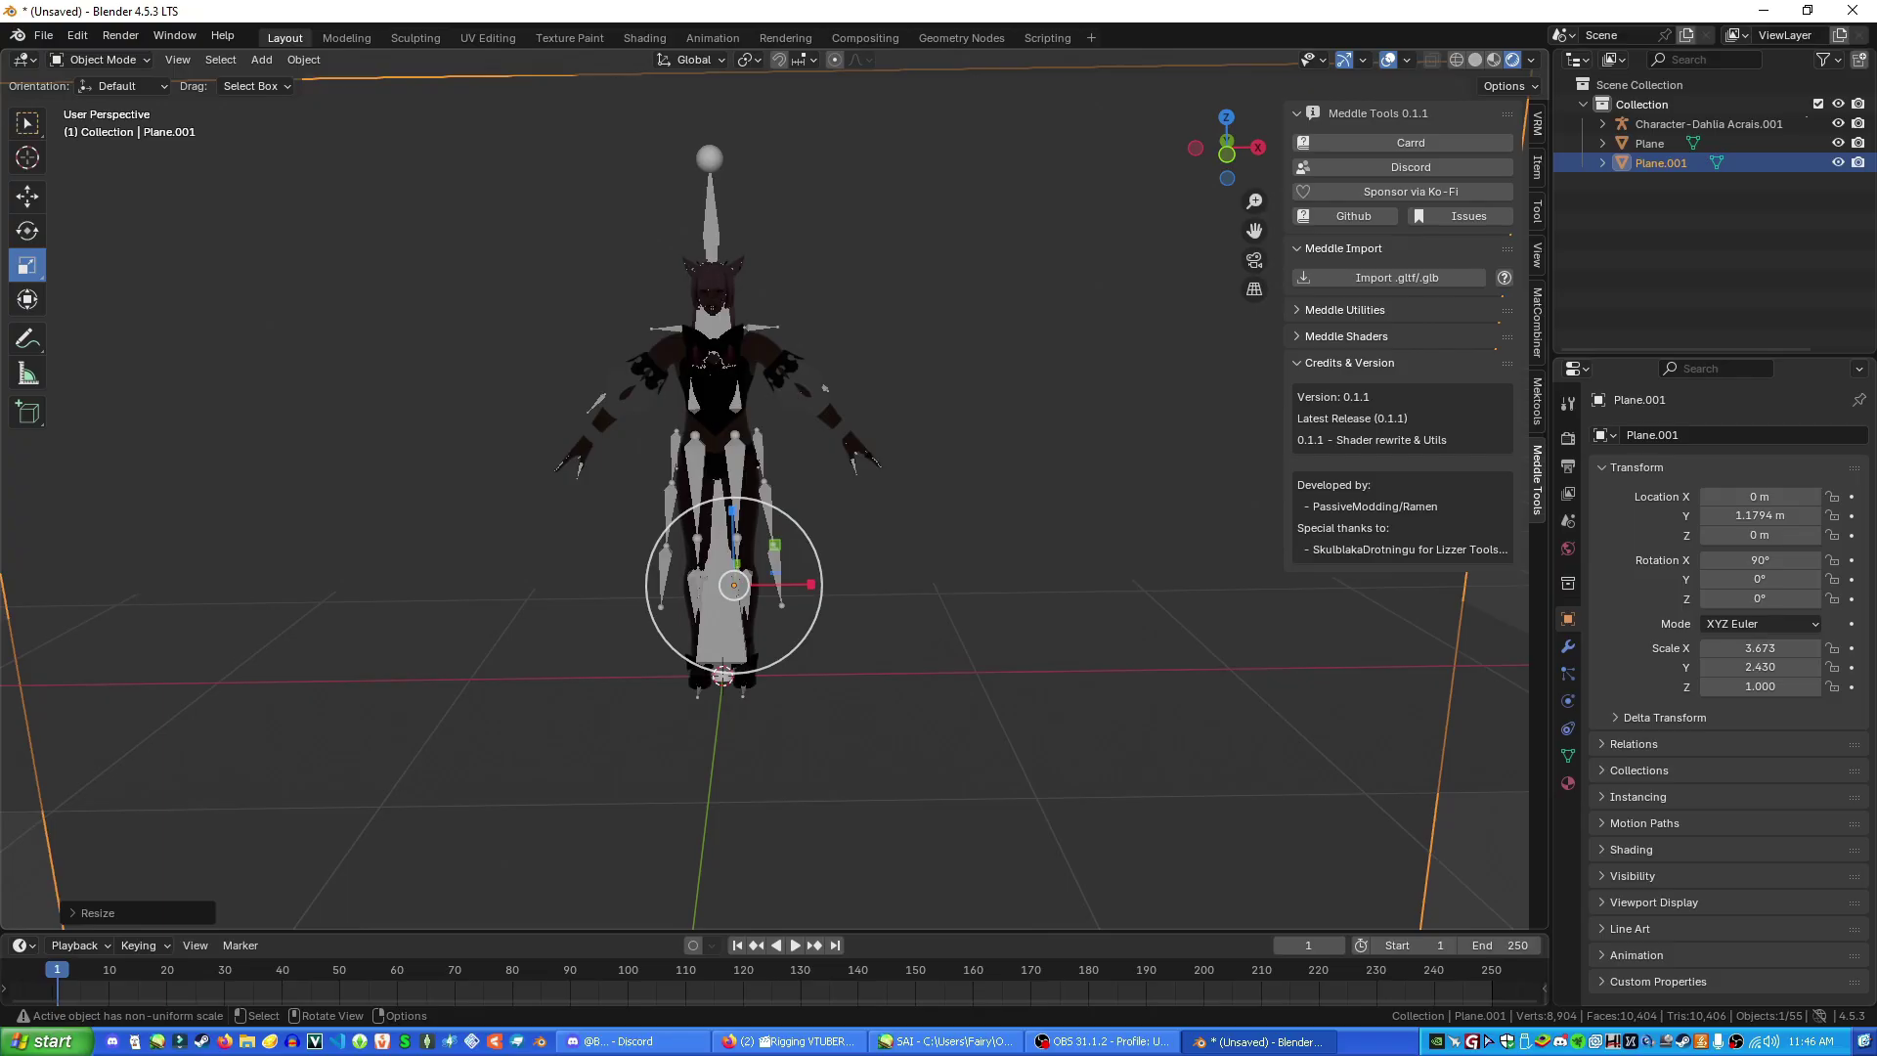
{"action": "left_click", "coordinate": [1253, 661]}
{"action": "left_click", "coordinate": [1253, 661]}
{"action": "left_click", "coordinate": [1253, 660]}
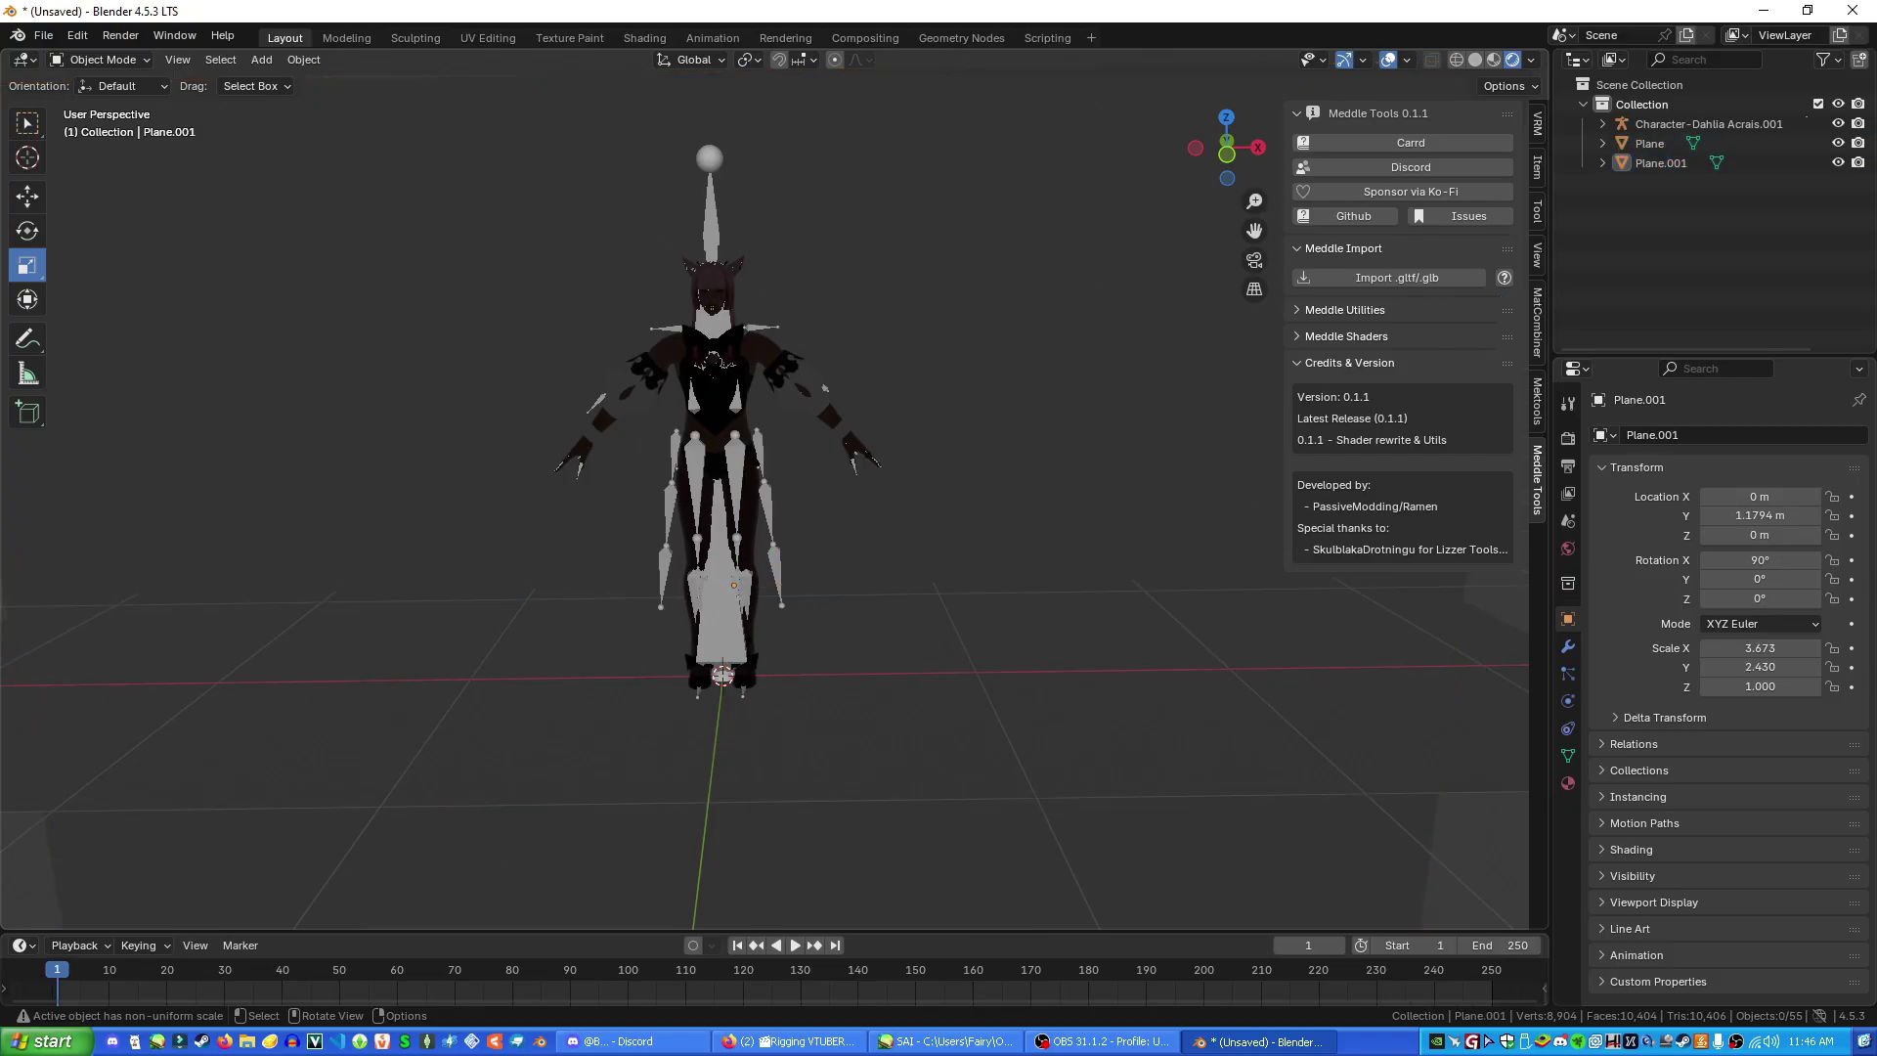
Add a point light at the world origin, at the character's feet
{"action": "key", "text": "shift+a"}
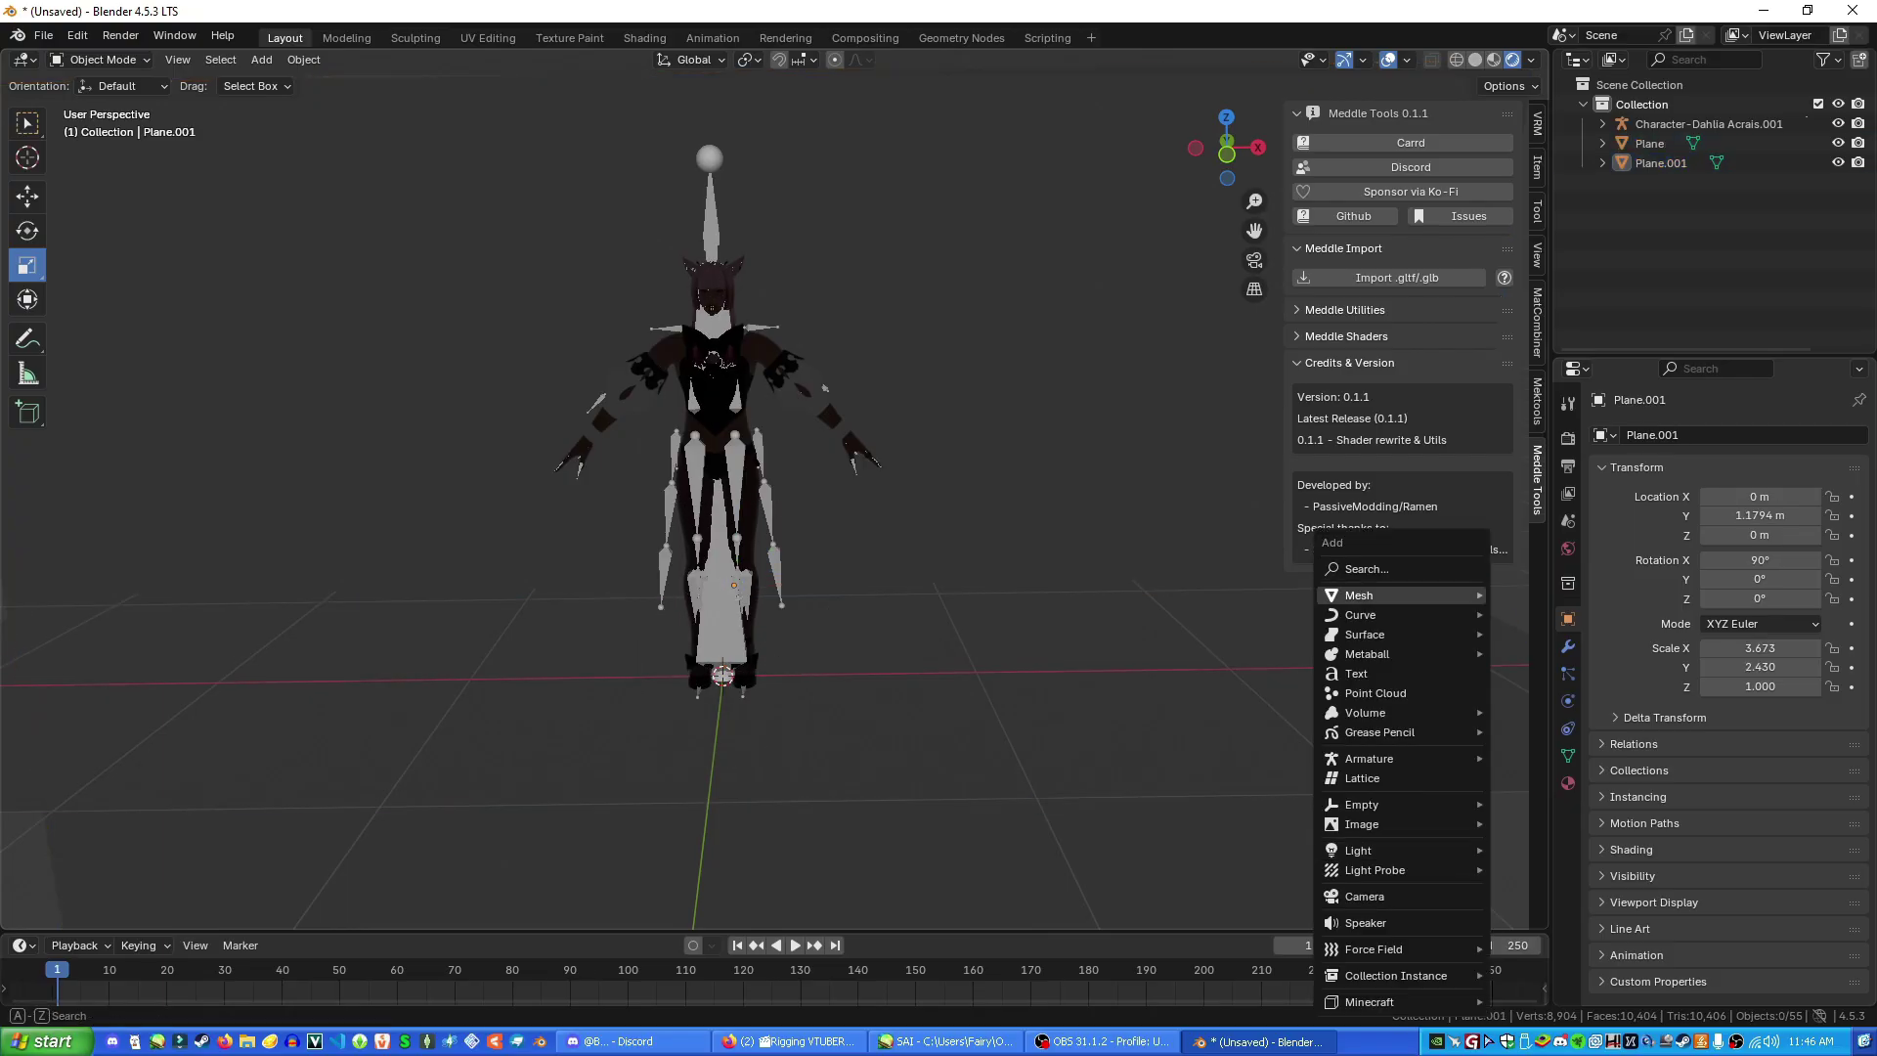
{"action": "mouse_move", "coordinate": [1388, 595]}
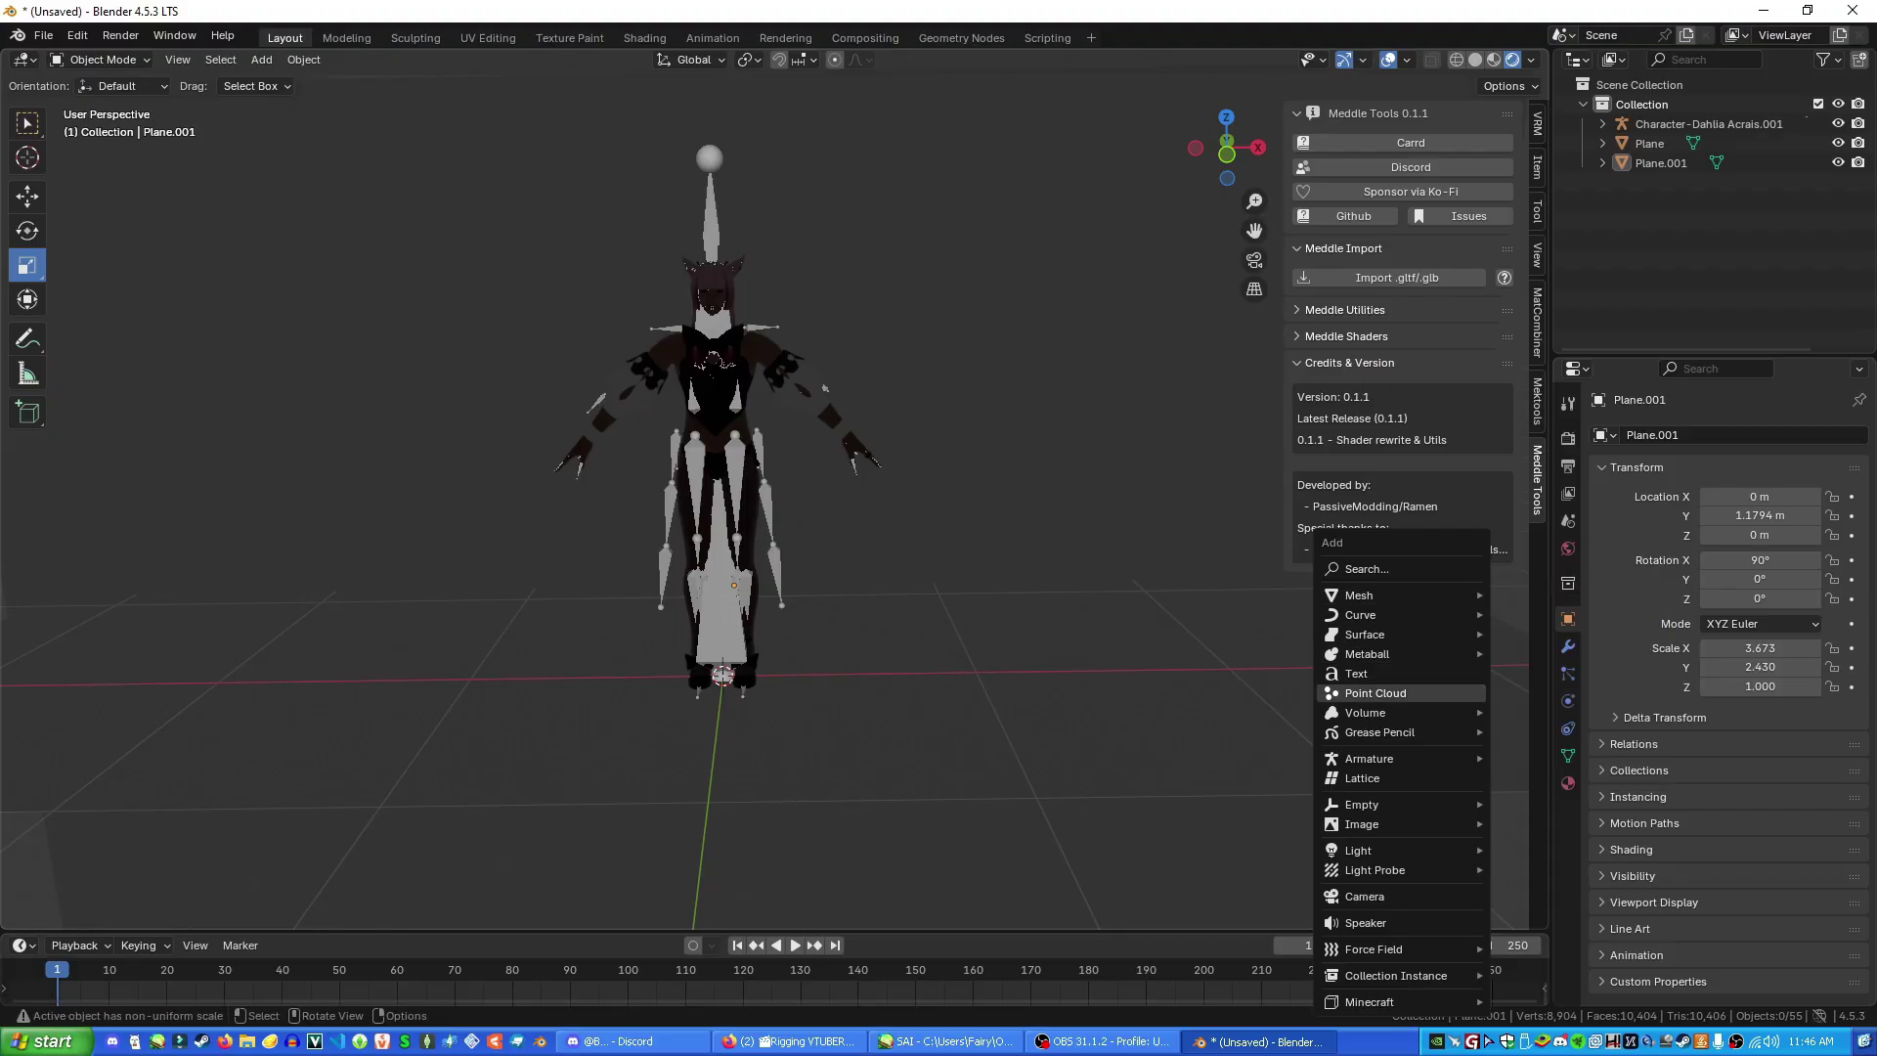
{"action": "mouse_move", "coordinate": [1388, 851]}
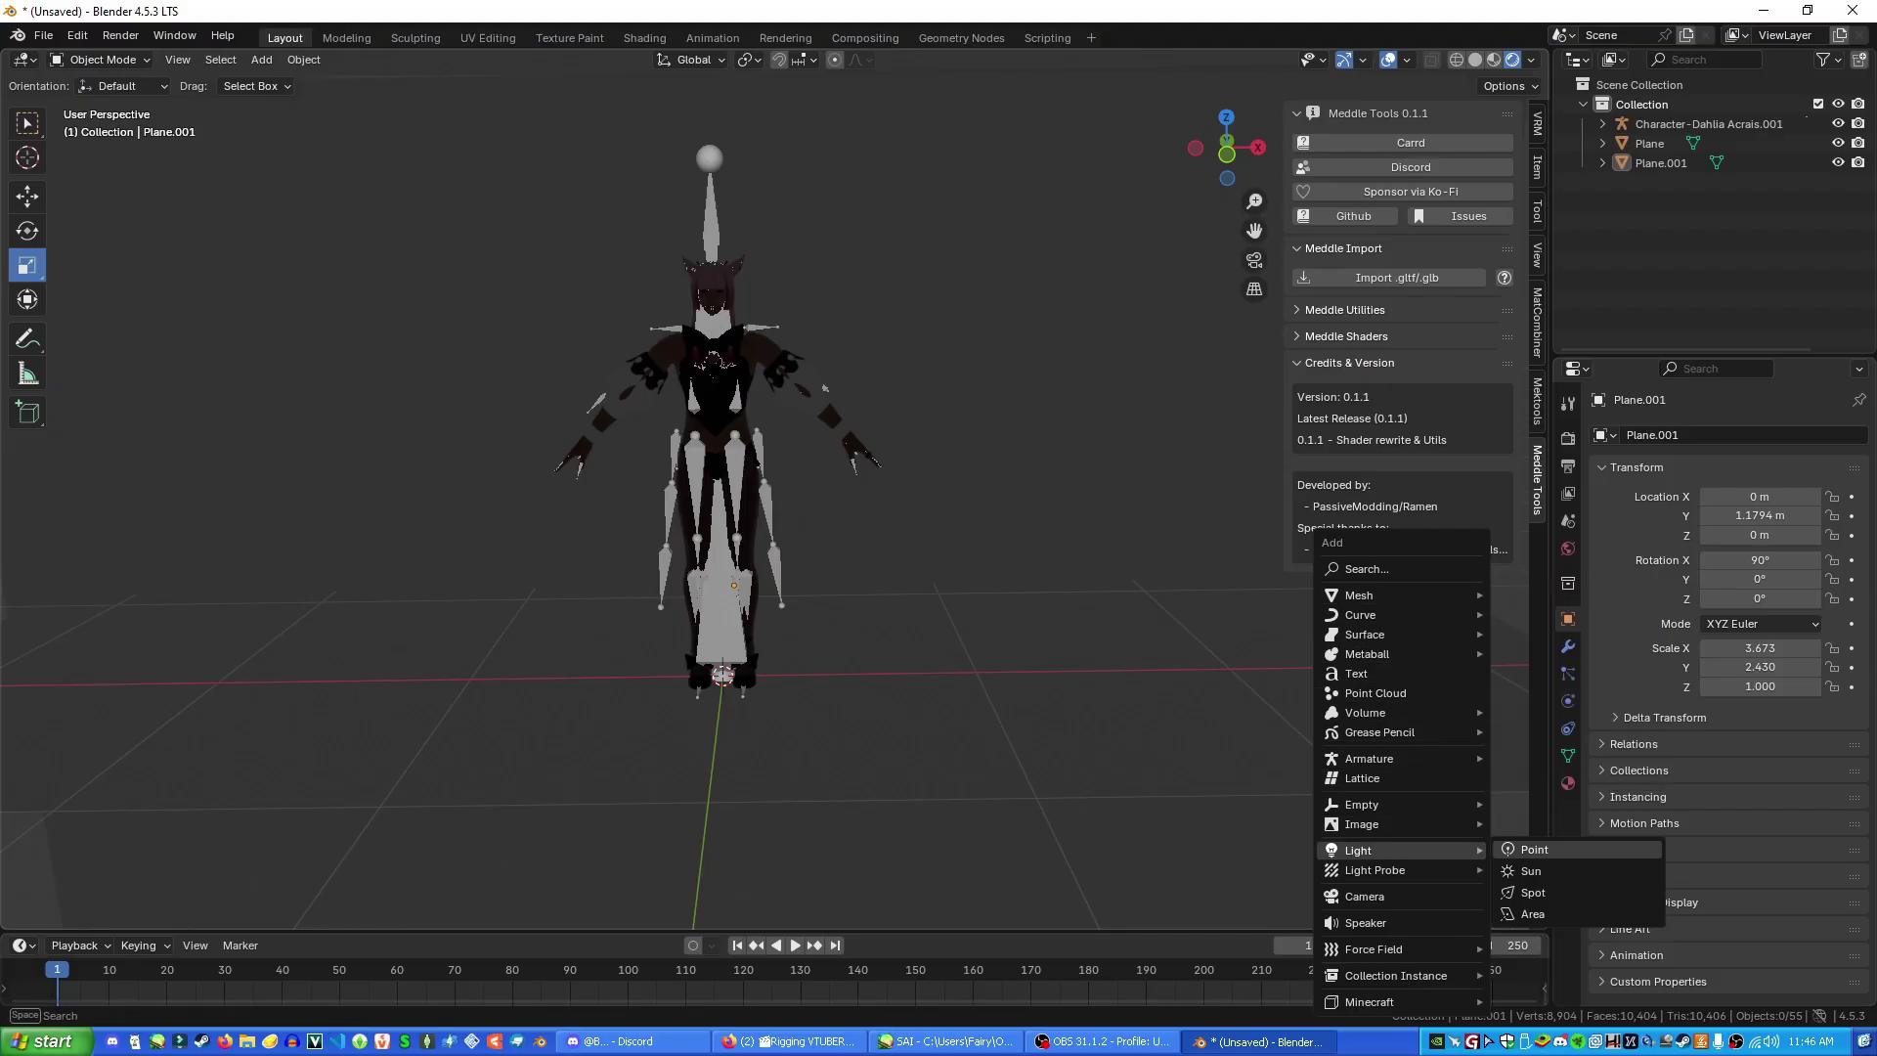
{"action": "left_click", "coordinate": [1534, 849]}
{"action": "middle_click_drag", "start_coordinate": [1075, 675], "coordinate": [1163, 689]}
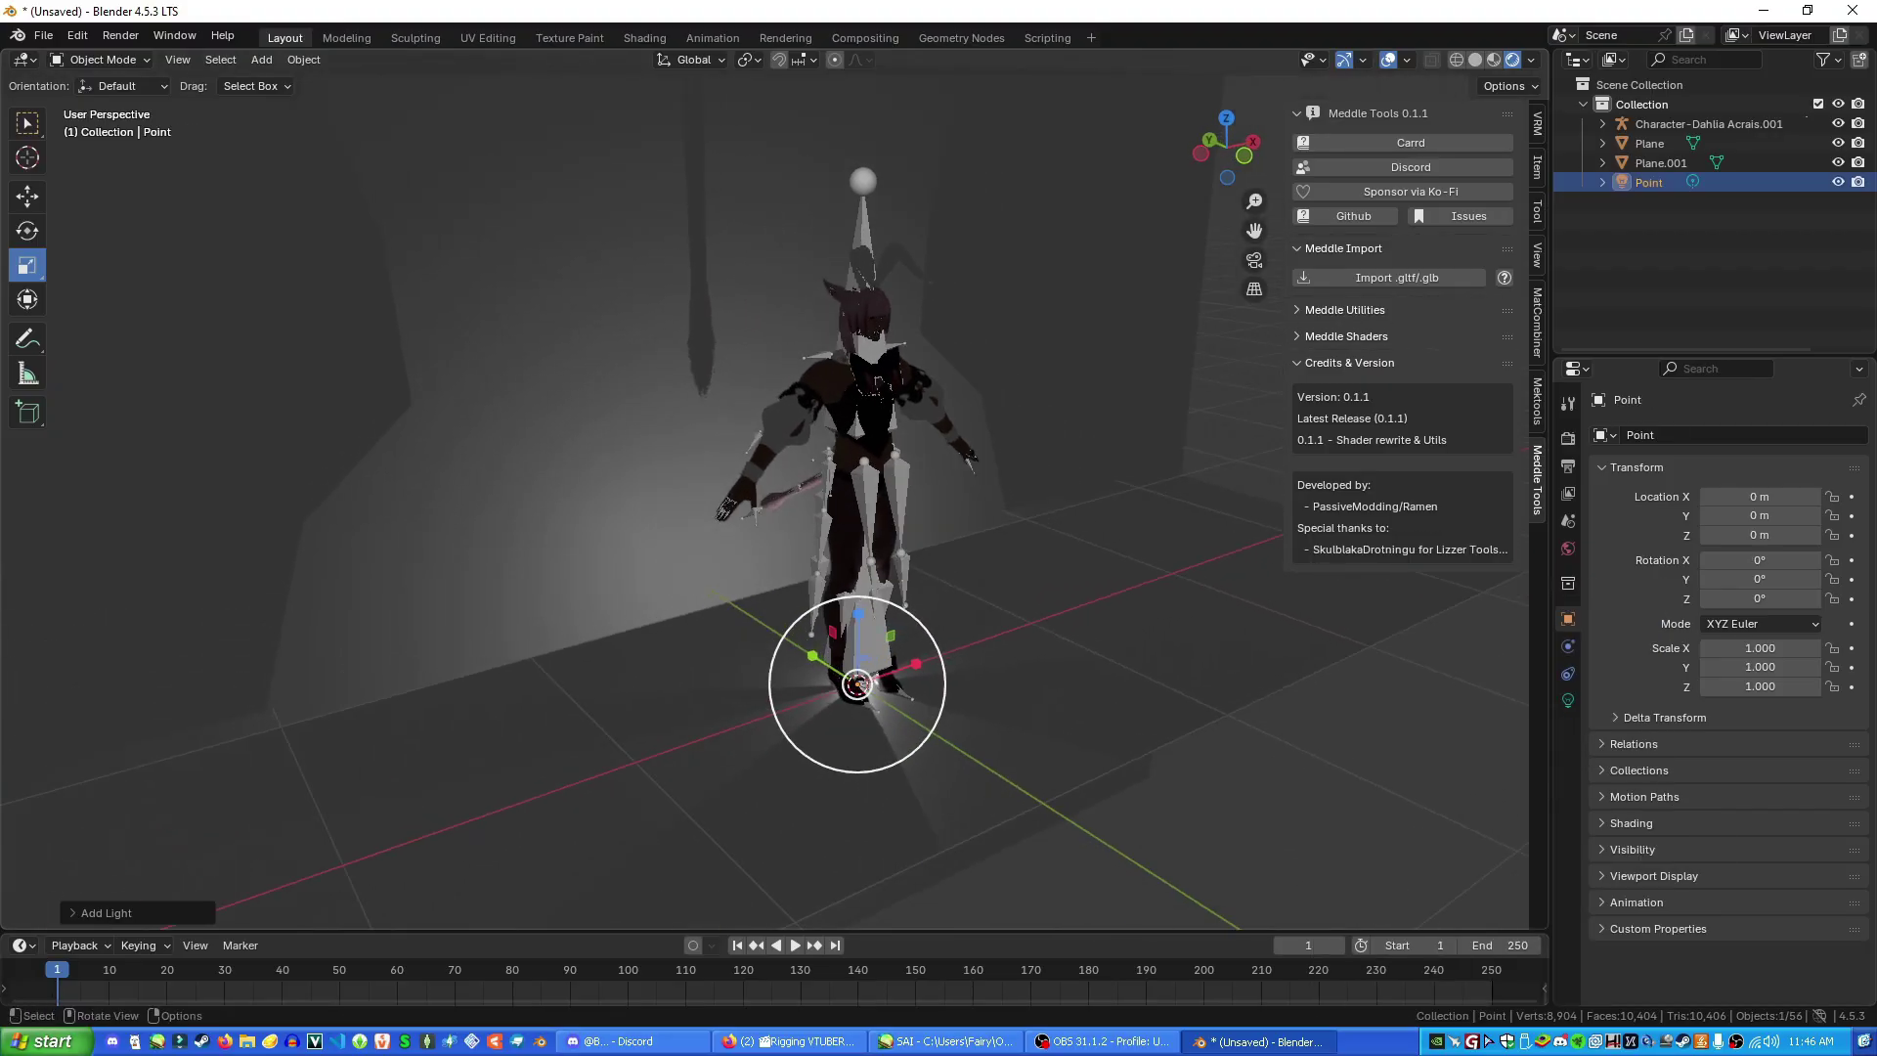
{"action": "middle_click_drag", "start_coordinate": [860, 635], "coordinate": [724, 621]}
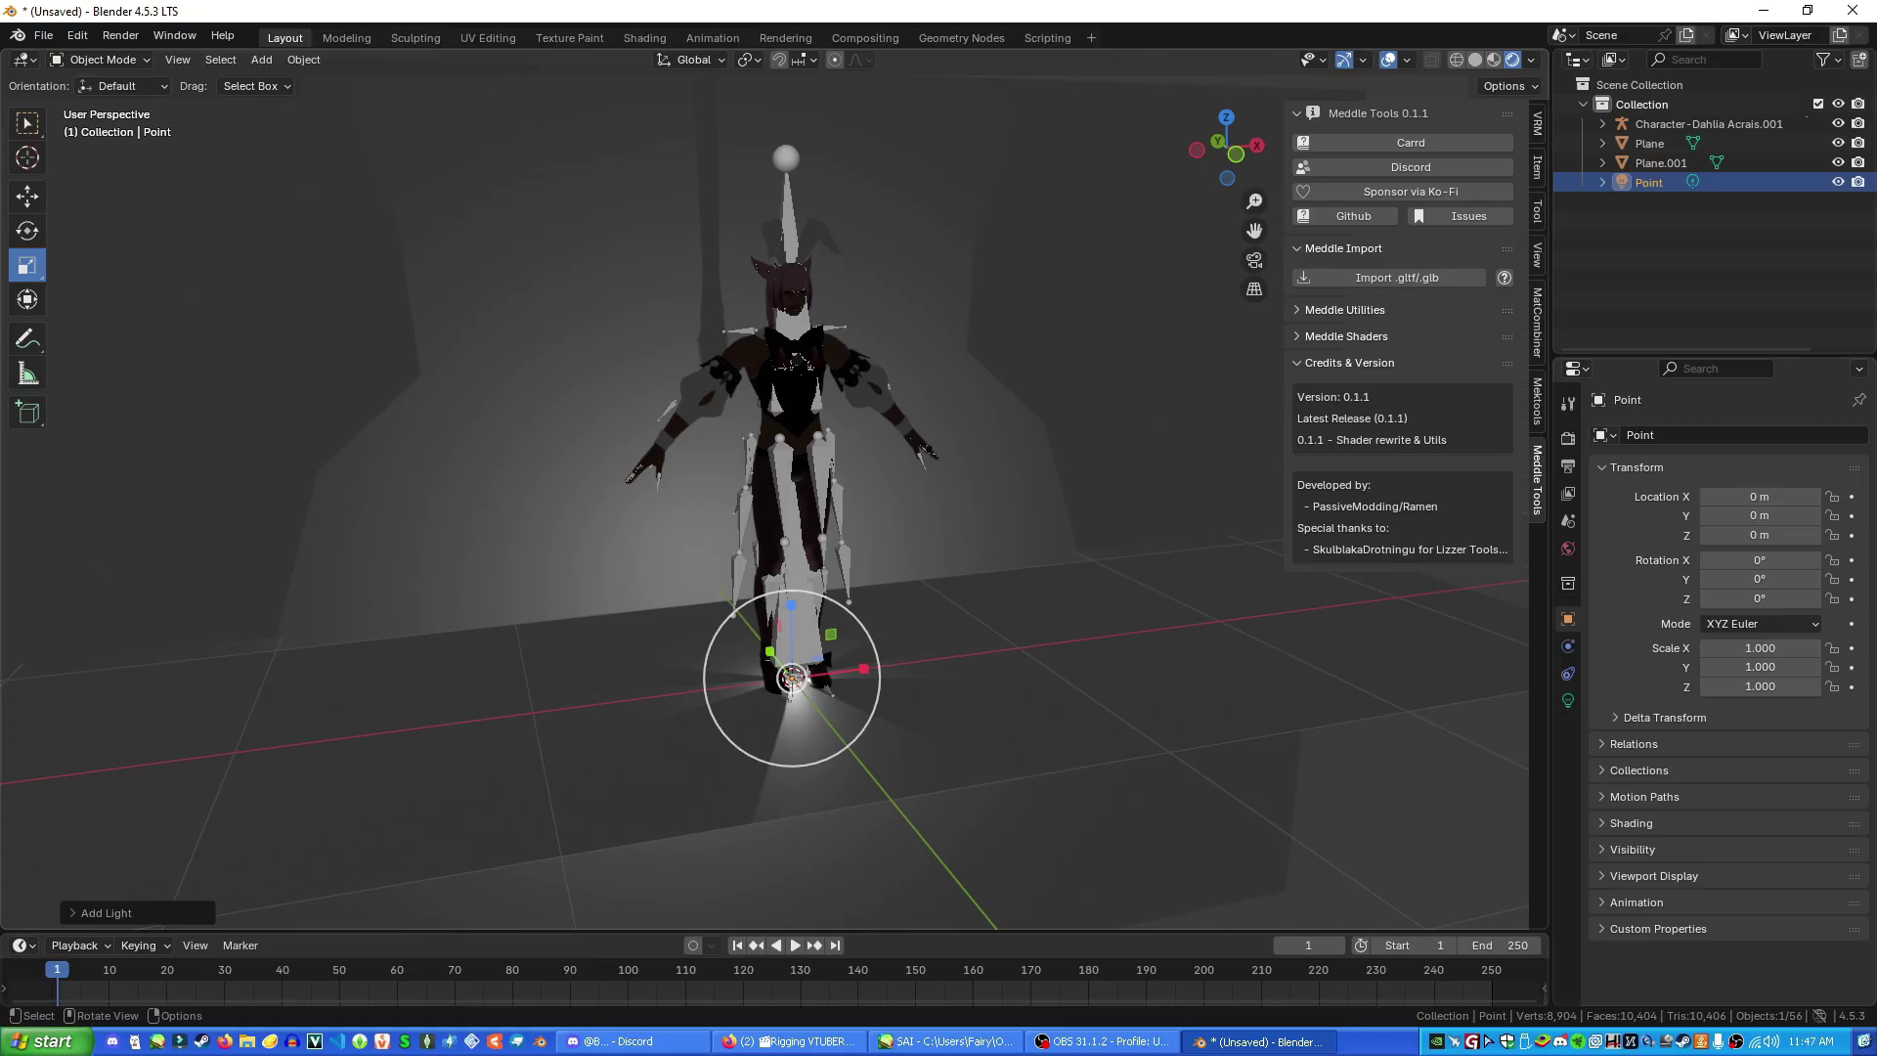
Raise the point light and bring it in front of the character, to about X 0.29, Y -0.78, Z 1.27 m
{"action": "key", "text": "g"}
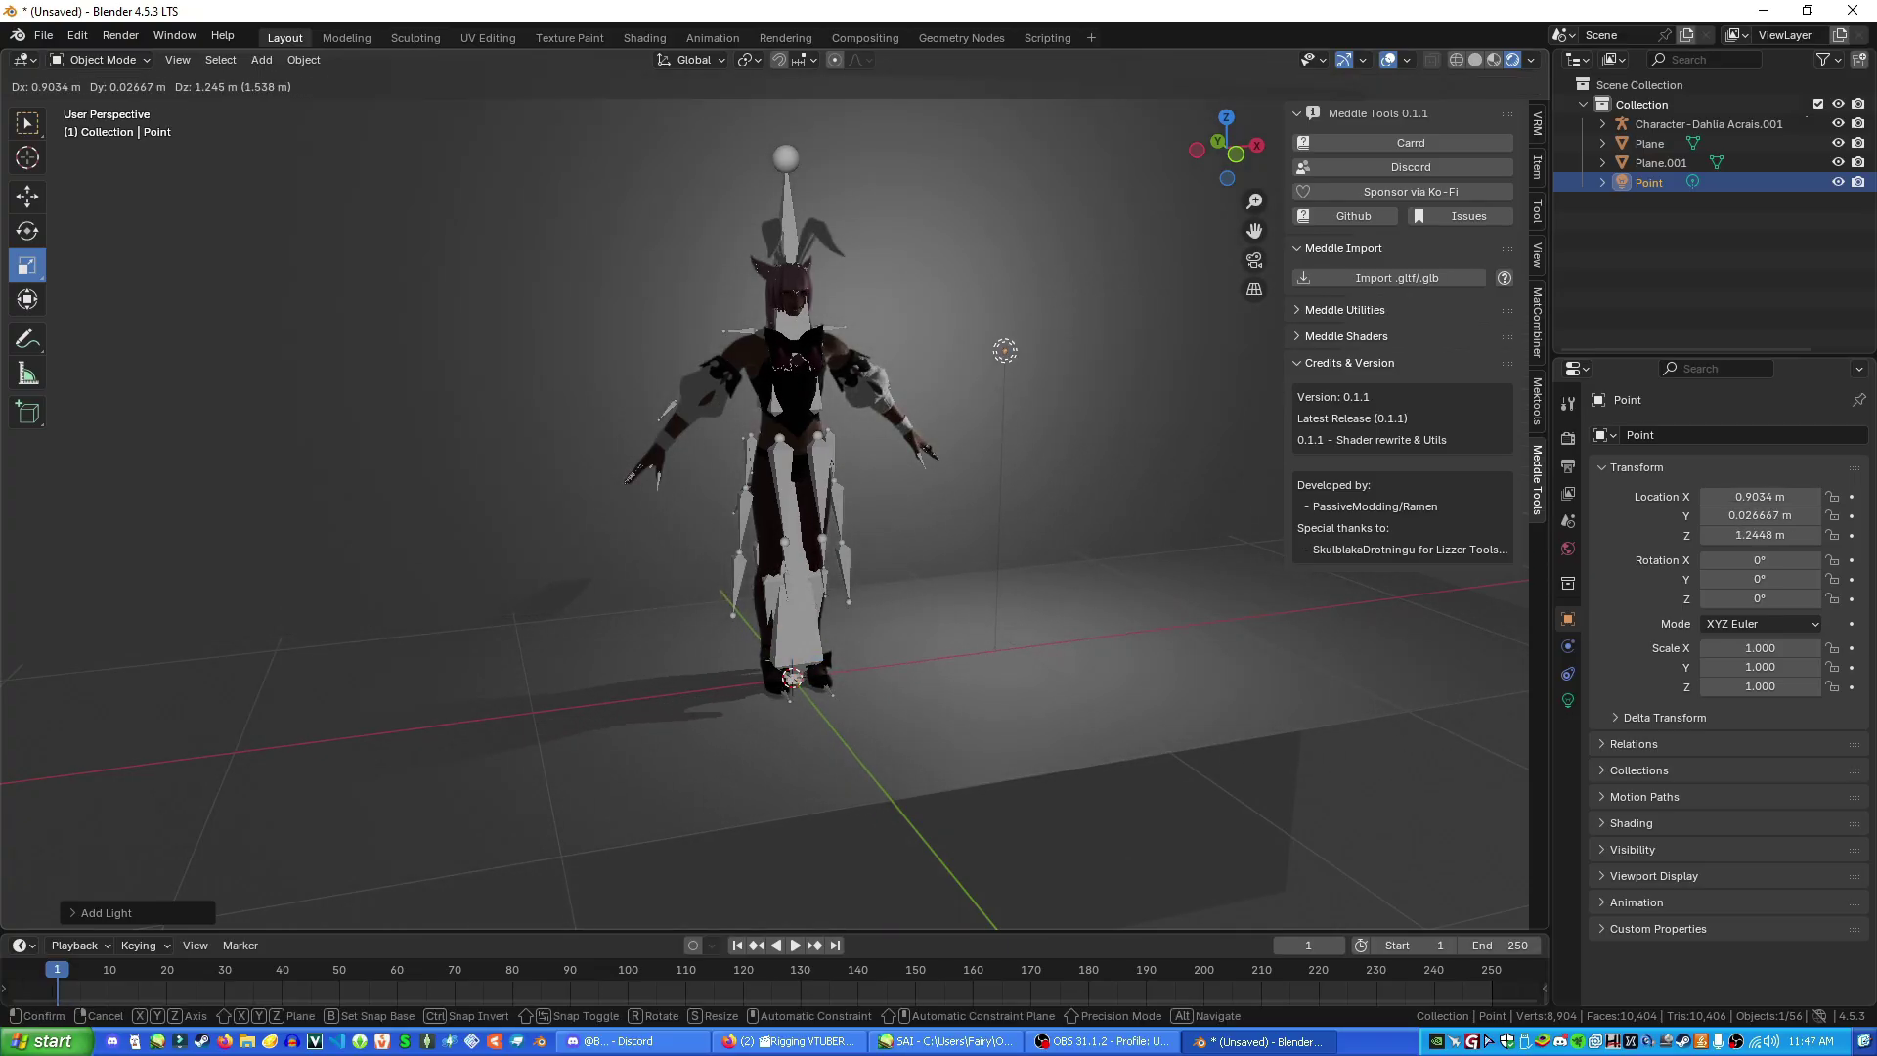
{"action": "left_click", "coordinate": [1005, 346]}
{"action": "middle_click_drag", "start_coordinate": [1005, 346], "coordinate": [829, 350]}
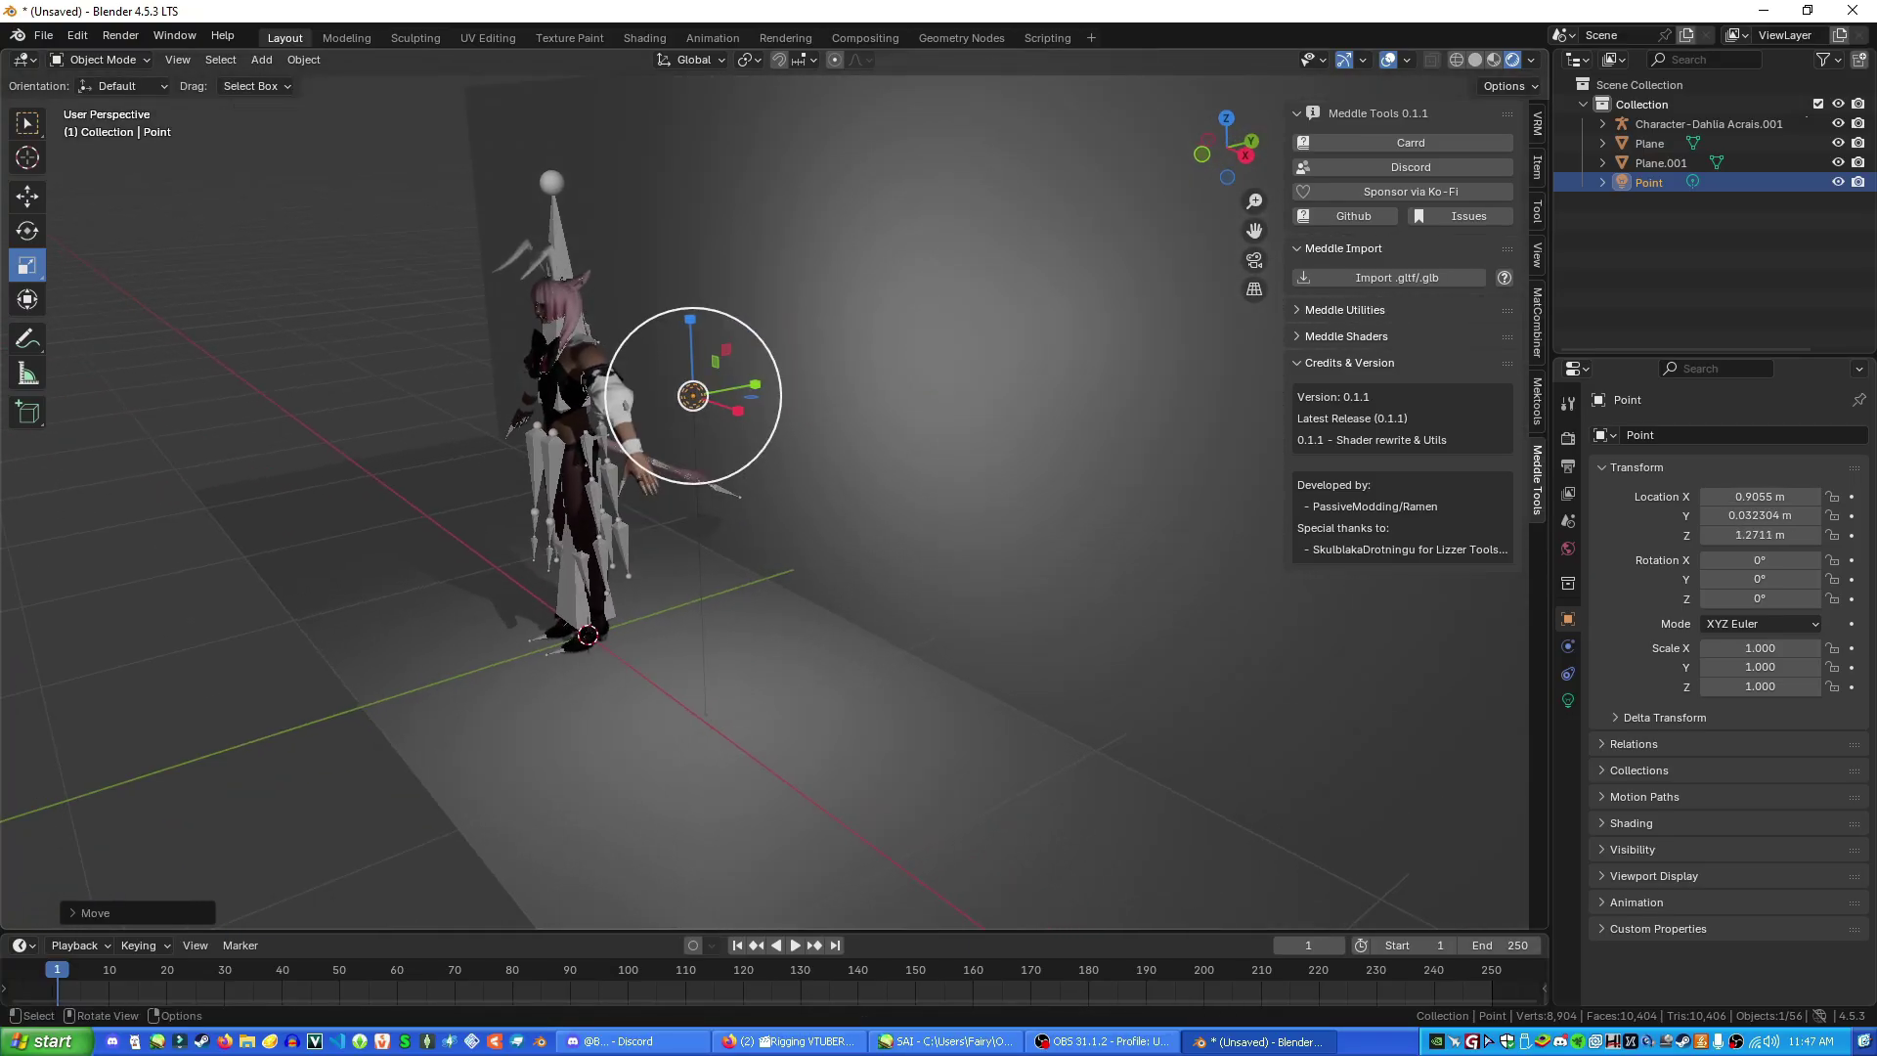
{"action": "key", "text": "g"}
{"action": "left_click", "coordinate": [538, 356]}
{"action": "middle_click_drag", "start_coordinate": [539, 356], "coordinate": [567, 356]}
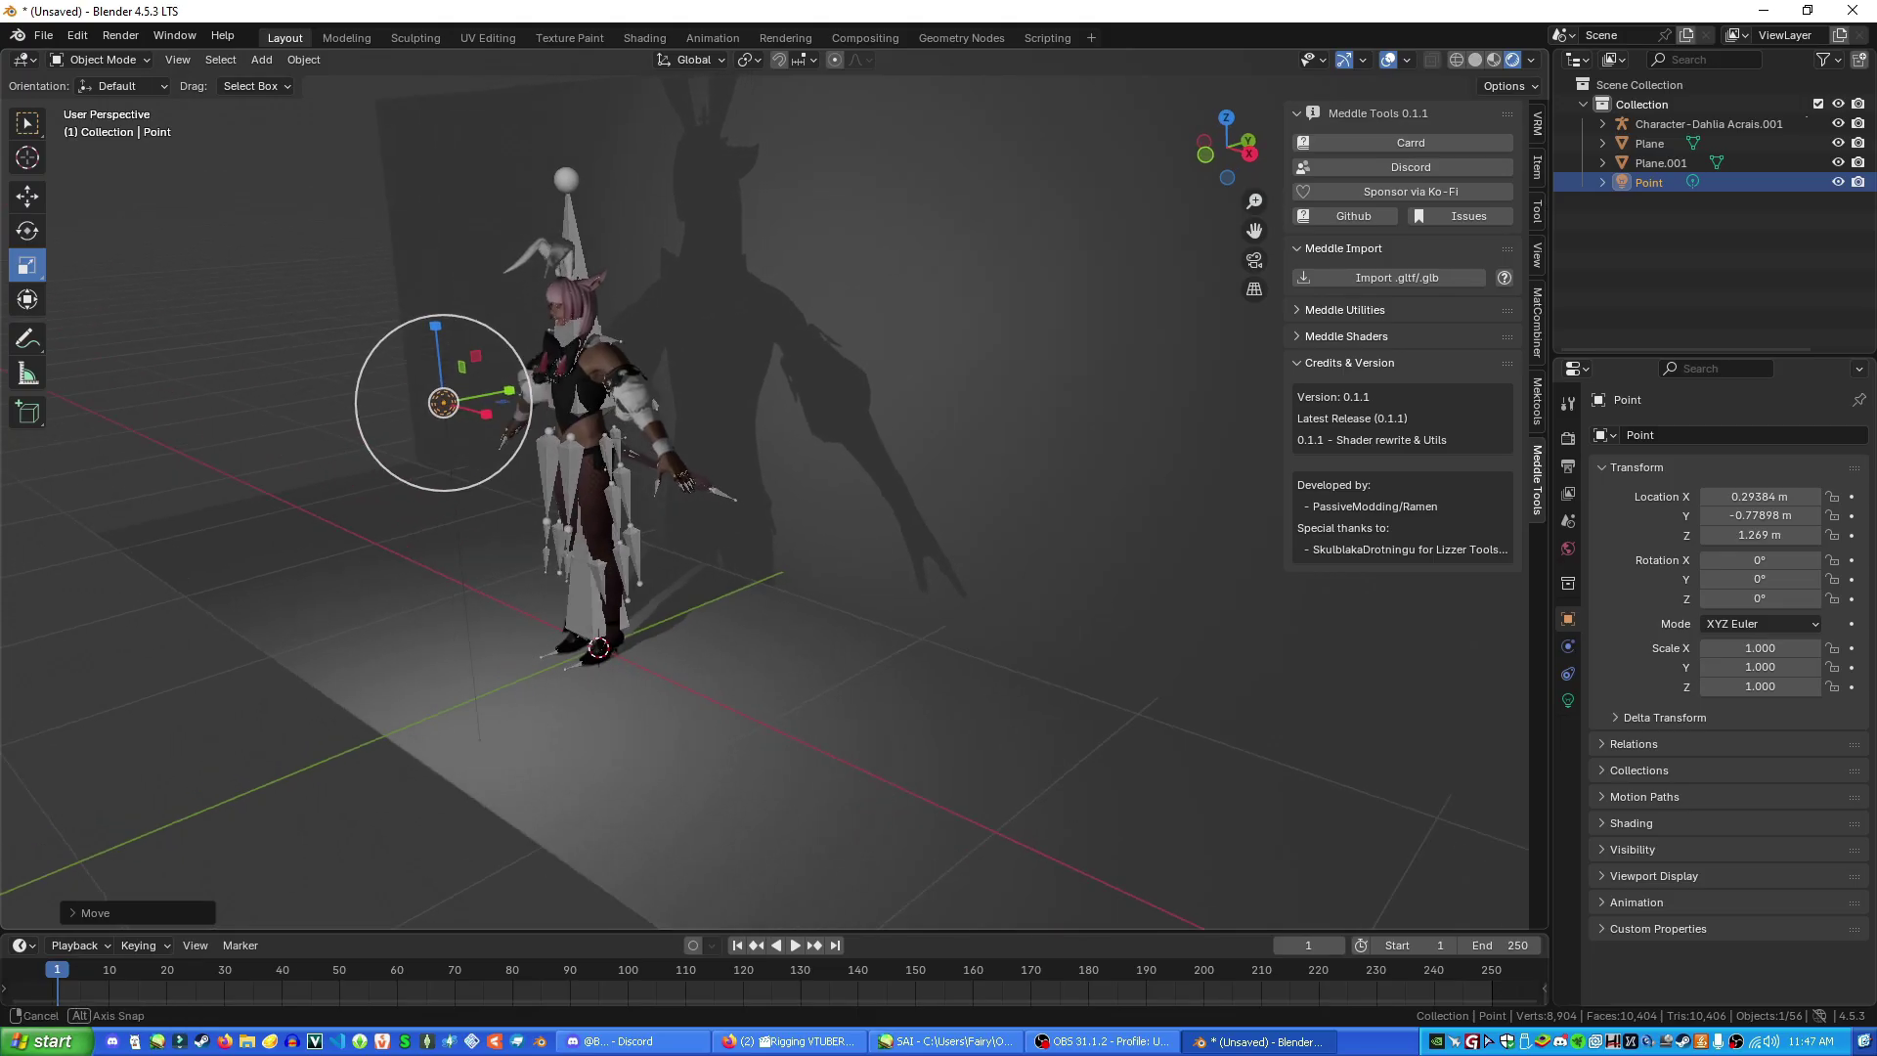
{"action": "middle_click_drag", "start_coordinate": [442, 401], "coordinate": [547, 411]}
Center the point light in front of the character's torso, at about X 0.04, Y -0.69, Z 1.27 m
{"action": "key", "text": "g"}
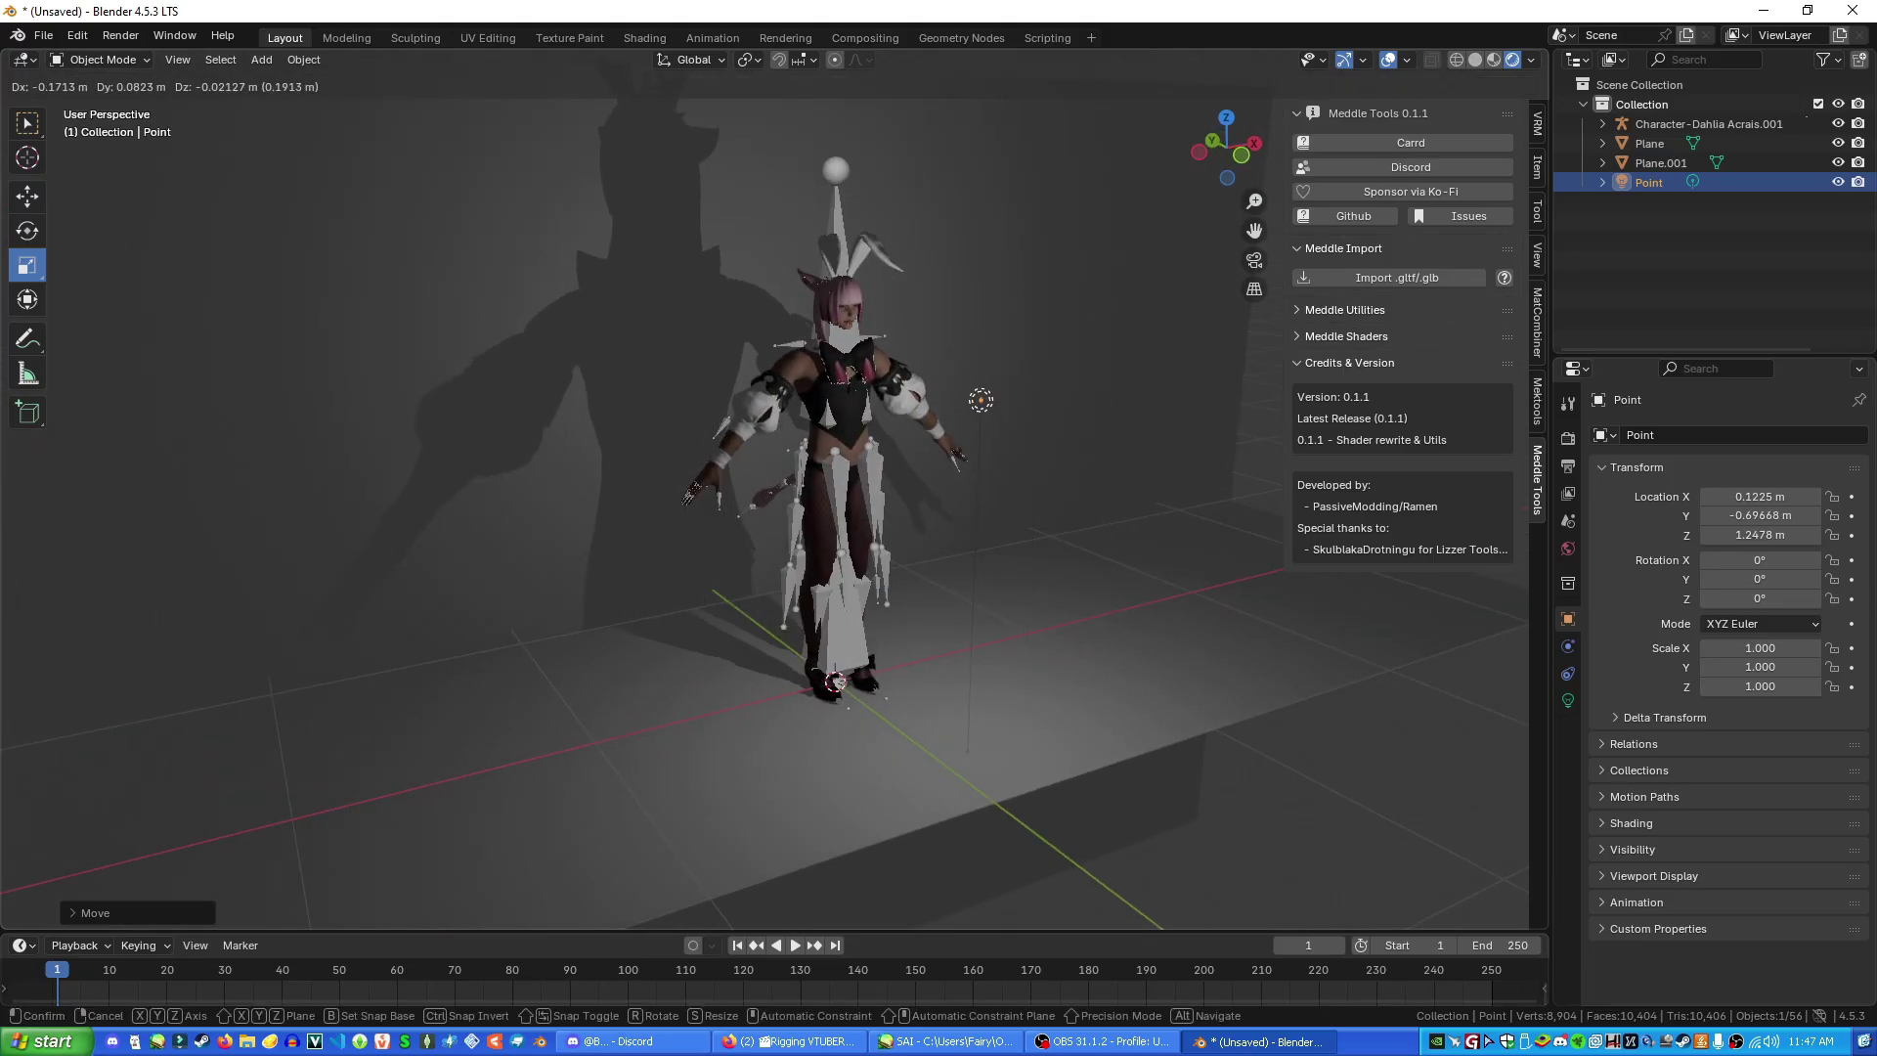
{"action": "left_click", "coordinate": [978, 400]}
{"action": "scroll", "coordinate": [977, 399], "scroll_direction": "down", "scroll_amount": 1}
{"action": "middle_click_drag", "start_coordinate": [977, 400], "coordinate": [909, 401]}
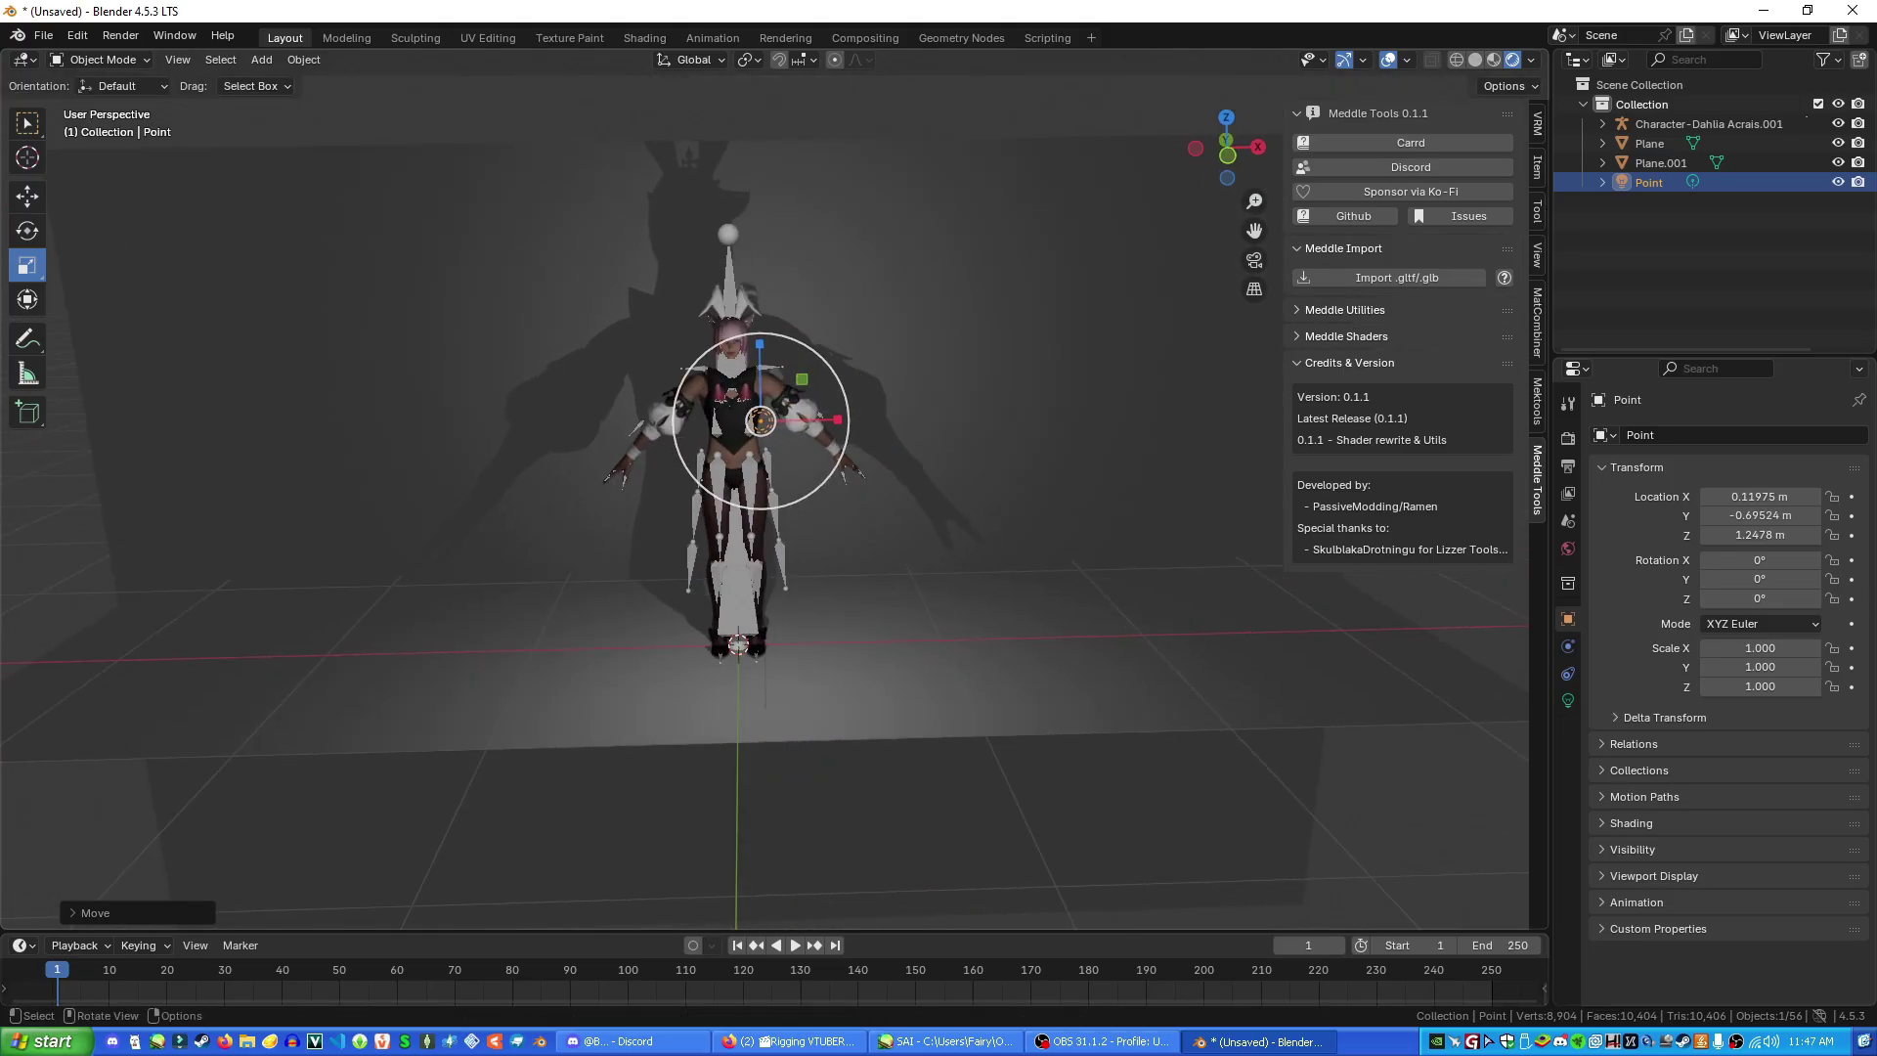
{"action": "key", "text": "g"}
{"action": "left_click", "coordinate": [885, 396]}
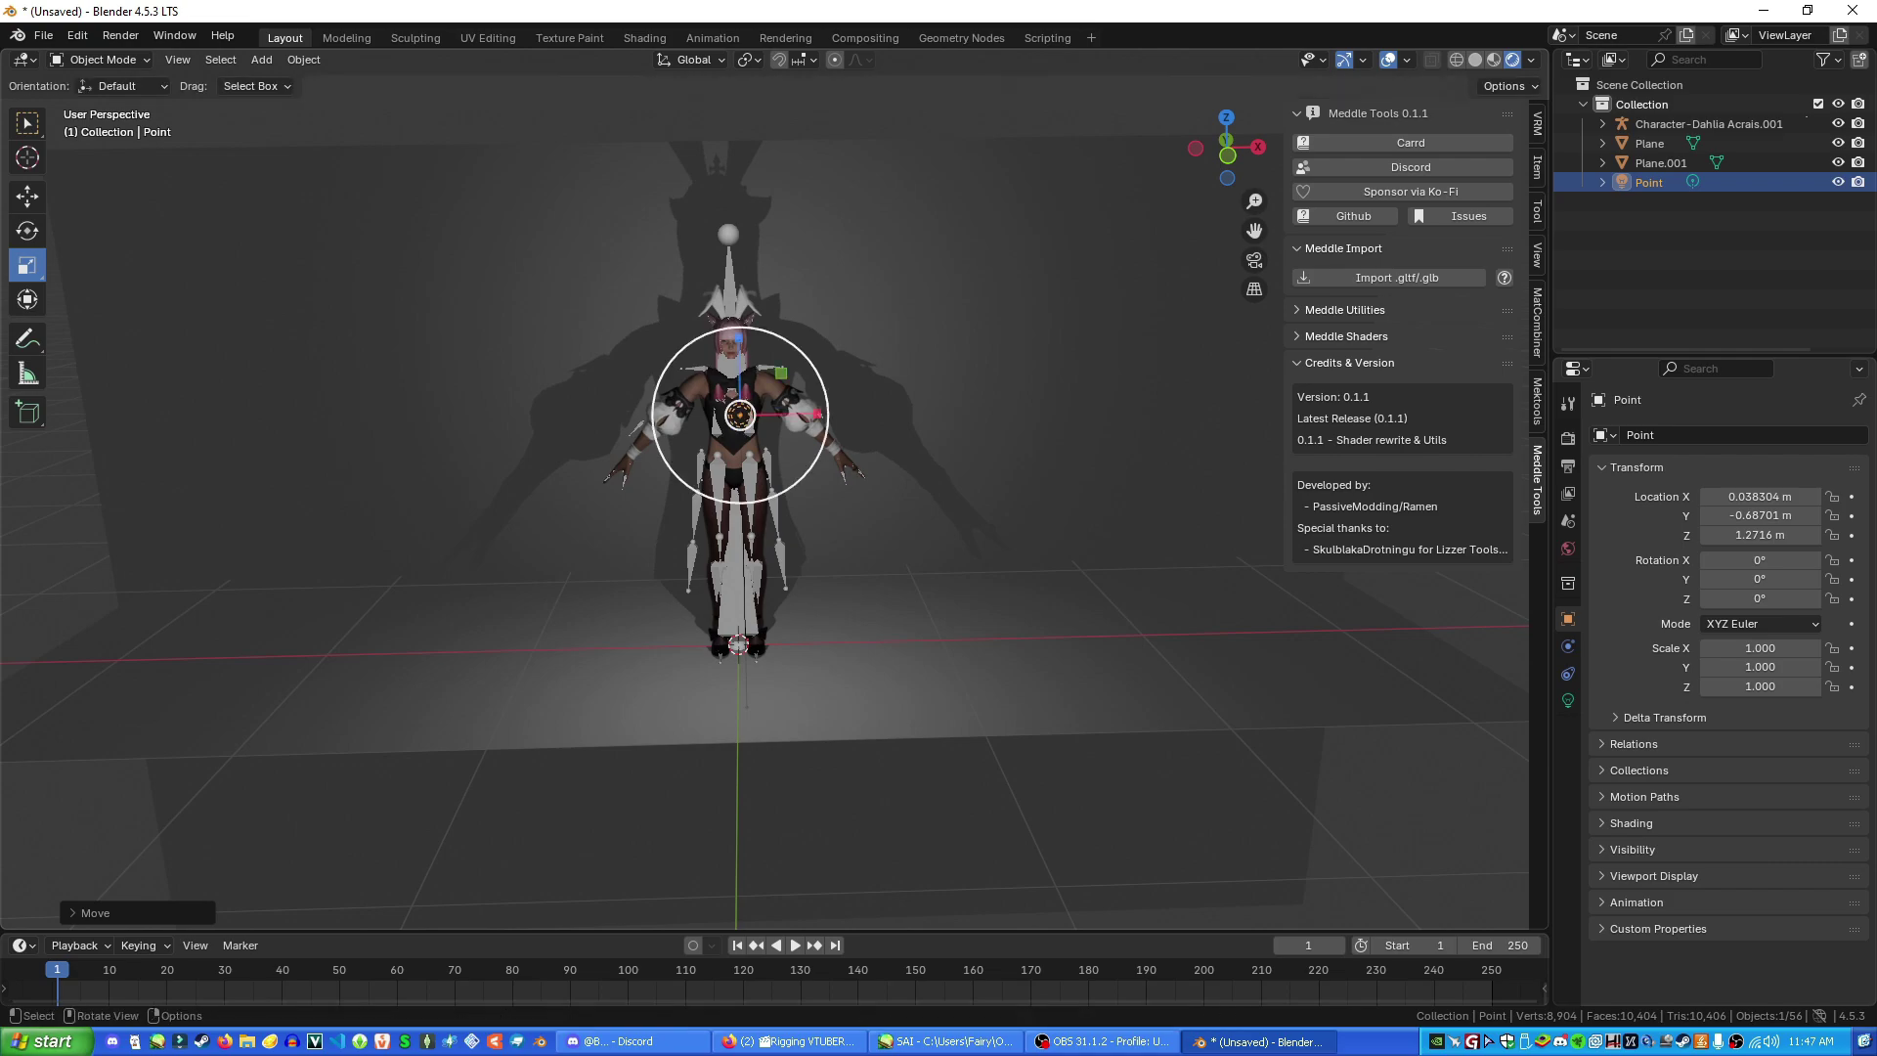
Set the point light's power to 18.7 and its color to light pink
{"action": "scroll", "coordinate": [885, 396], "scroll_direction": "up", "scroll_amount": 7}
{"action": "middle_click_drag", "start_coordinate": [884, 396], "coordinate": [1017, 714], "text": "shift"}
{"action": "mouse_move", "coordinate": [1017, 714]}
{"action": "middle_mouse_down"}
{"action": "mouse_move", "coordinate": [987, 714]}
{"action": "mouse_move", "coordinate": [1035, 720]}
{"action": "middle_mouse_up"}
{"action": "middle_click_drag", "start_coordinate": [650, 374], "coordinate": [648, 451]}
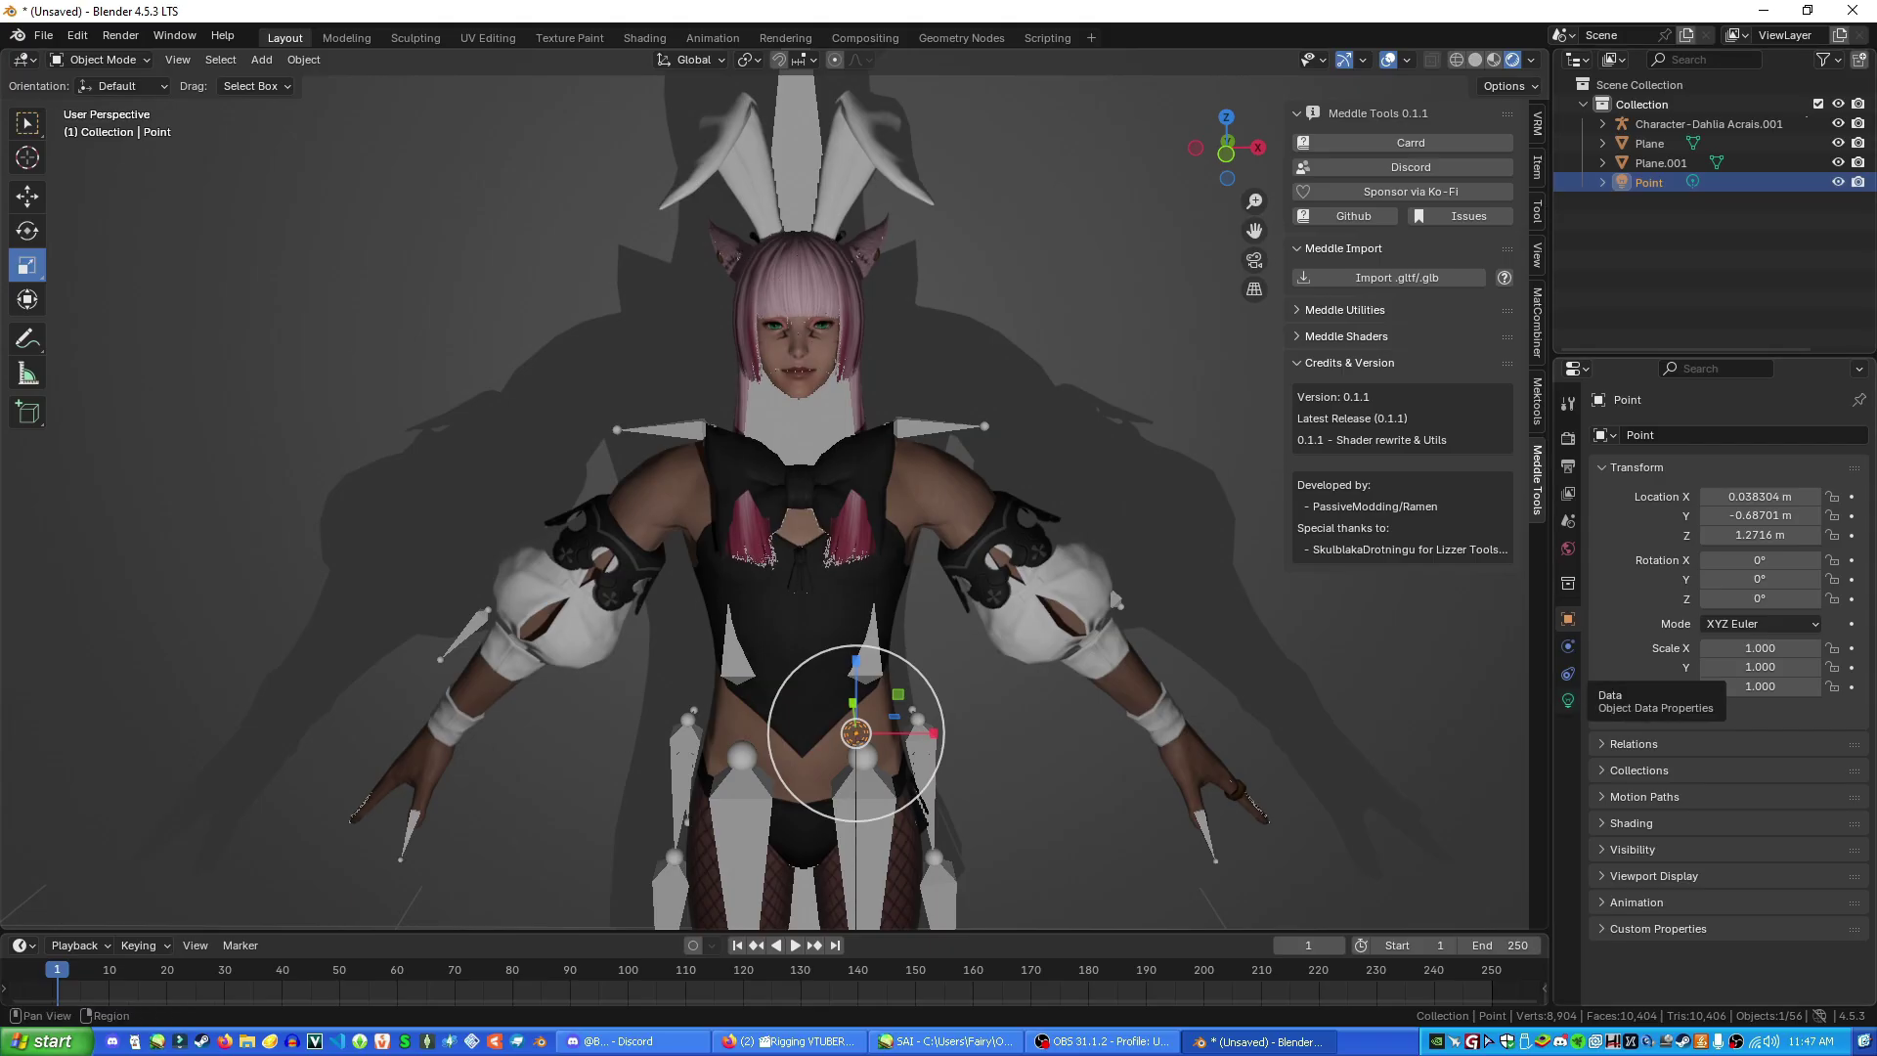
{"action": "left_click", "coordinate": [1568, 700]}
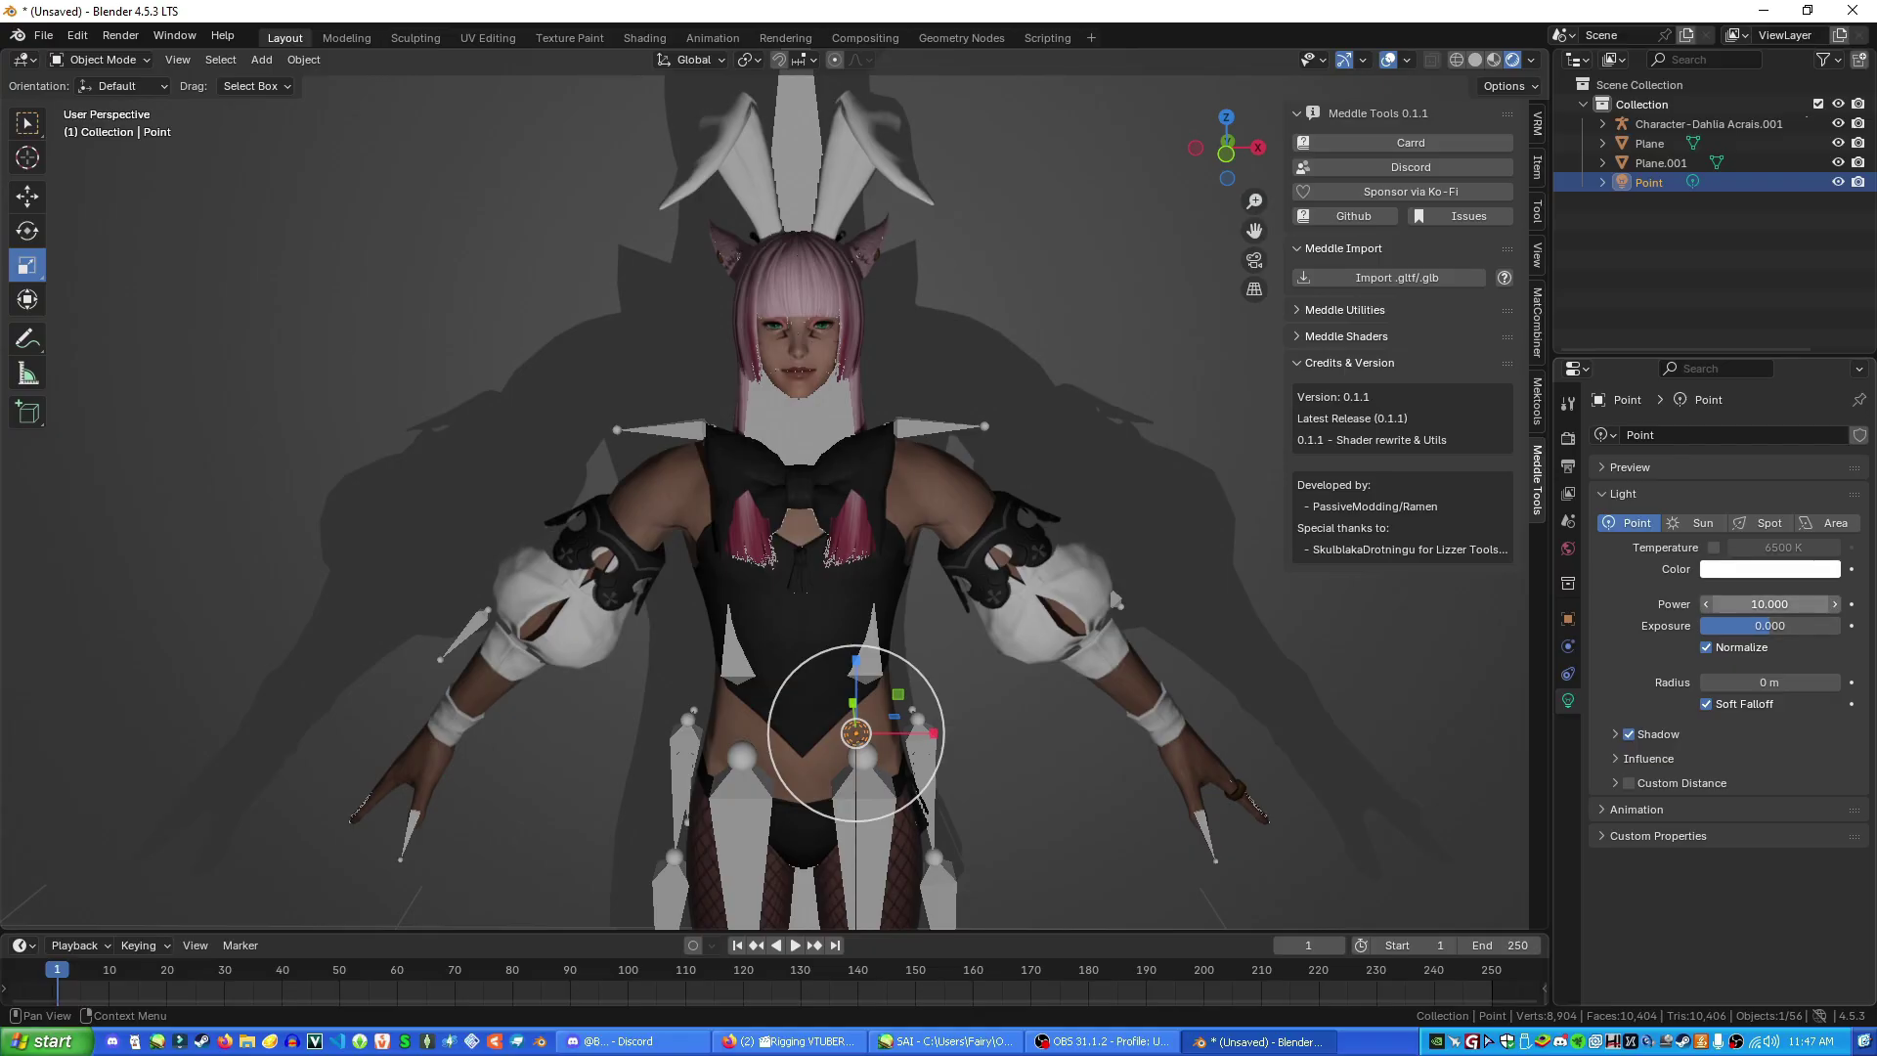
{"action": "left_click_drag", "start_coordinate": [1769, 604], "coordinate": [1816, 604]}
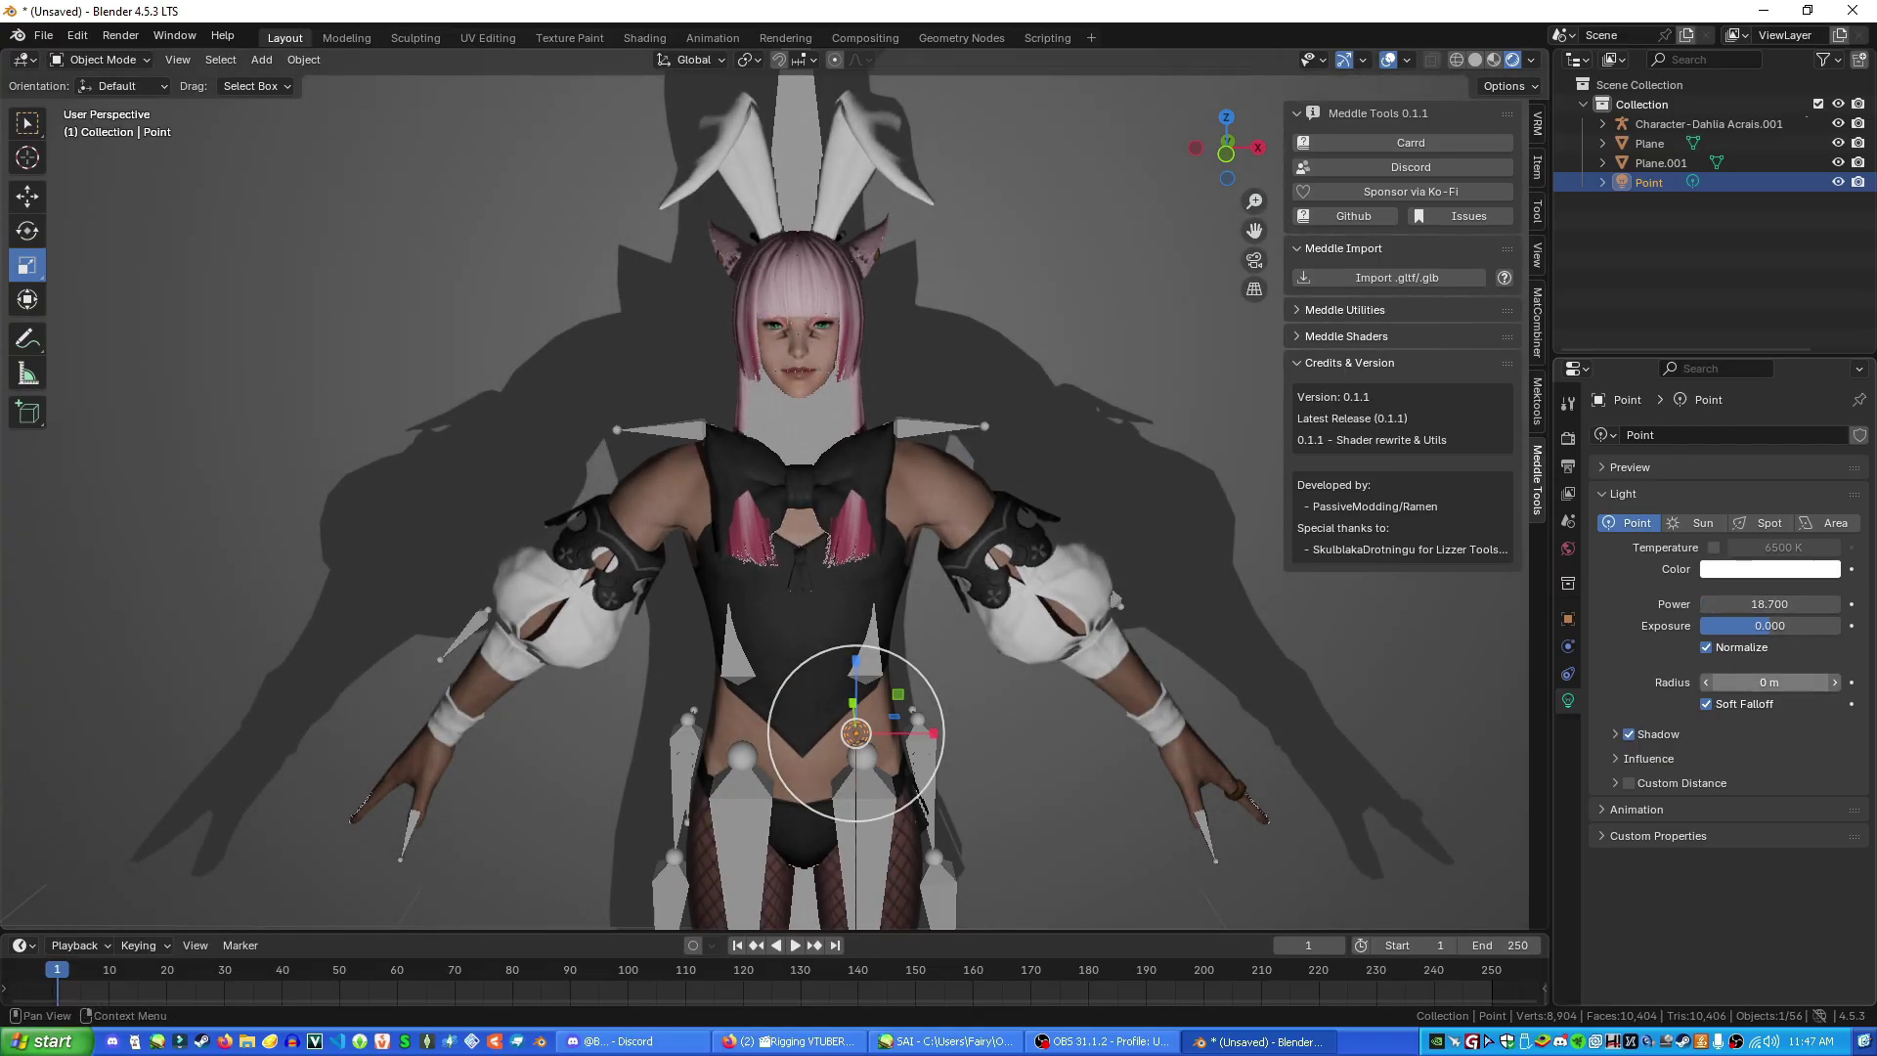
{"action": "left_click", "coordinate": [1770, 569]}
{"action": "left_click_drag", "start_coordinate": [1733, 347], "coordinate": [1735, 361]}
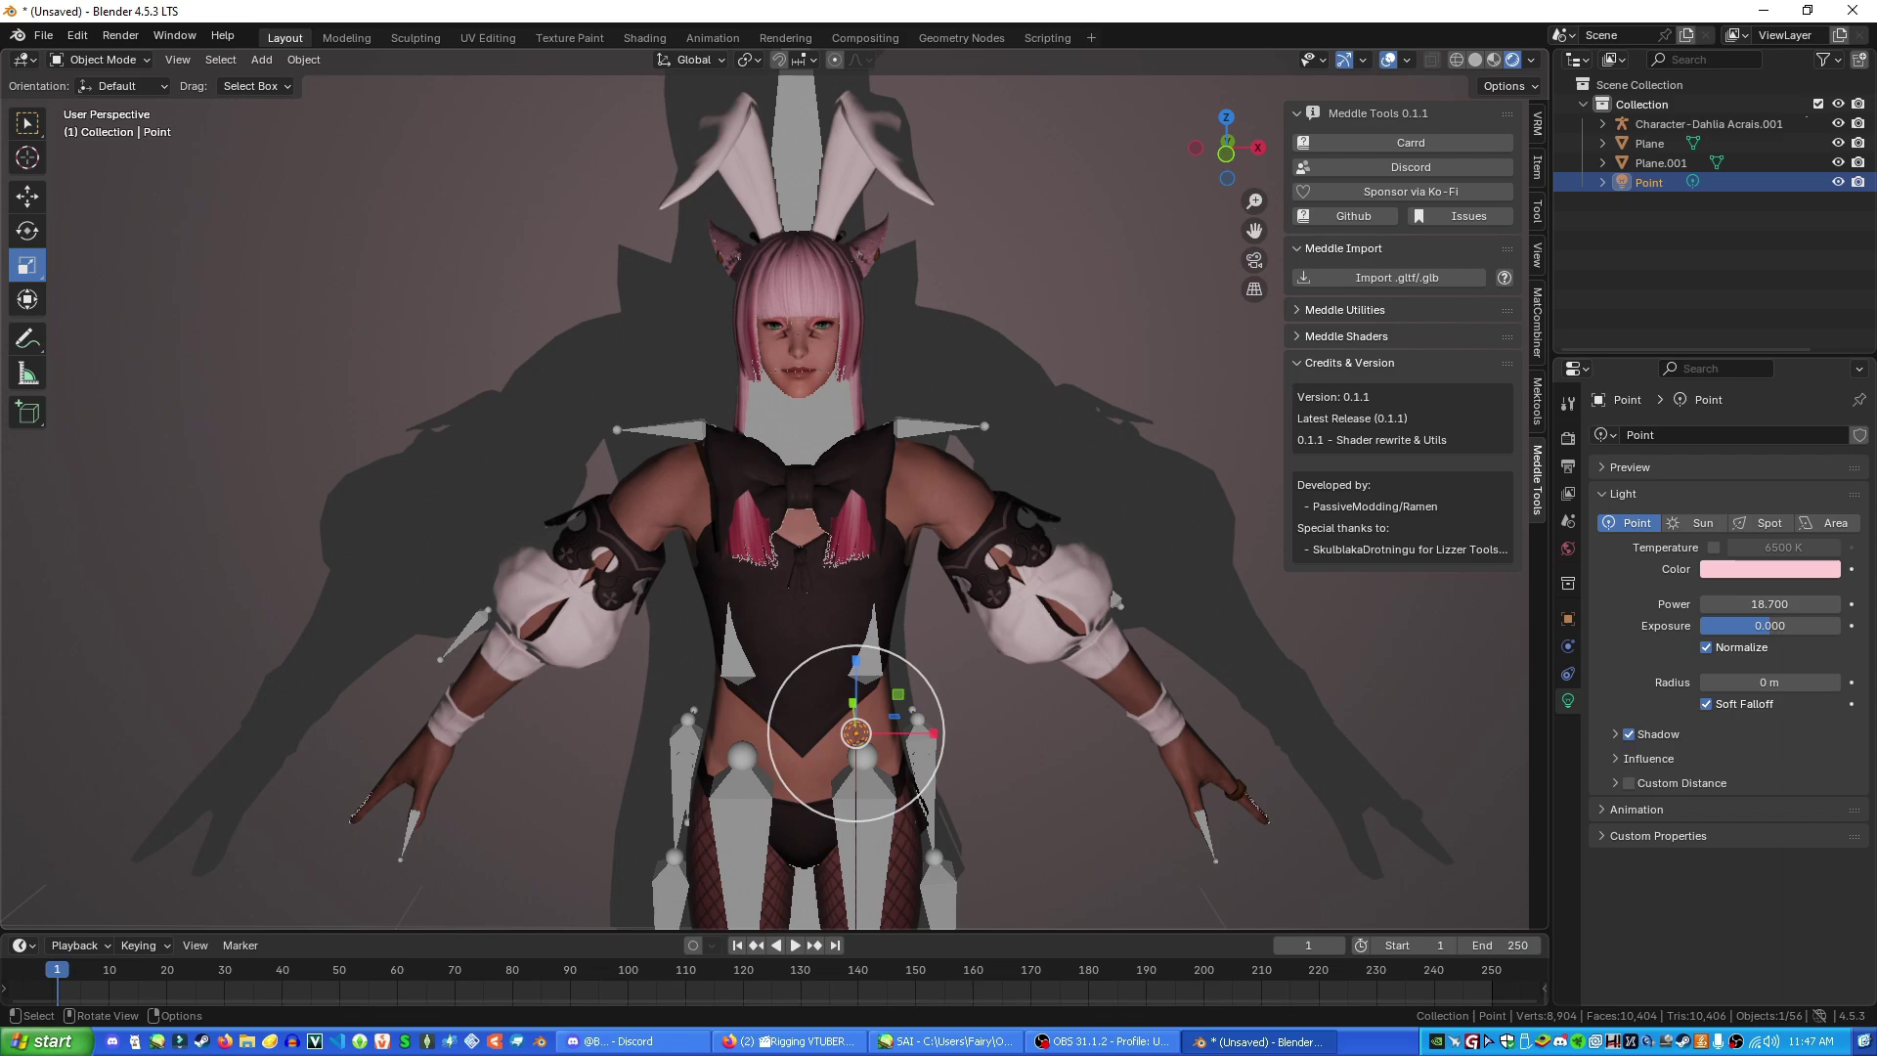
Select the character's armature and switch it to Pose Mode
{"action": "middle_click_drag", "start_coordinate": [645, 724], "coordinate": [681, 664]}
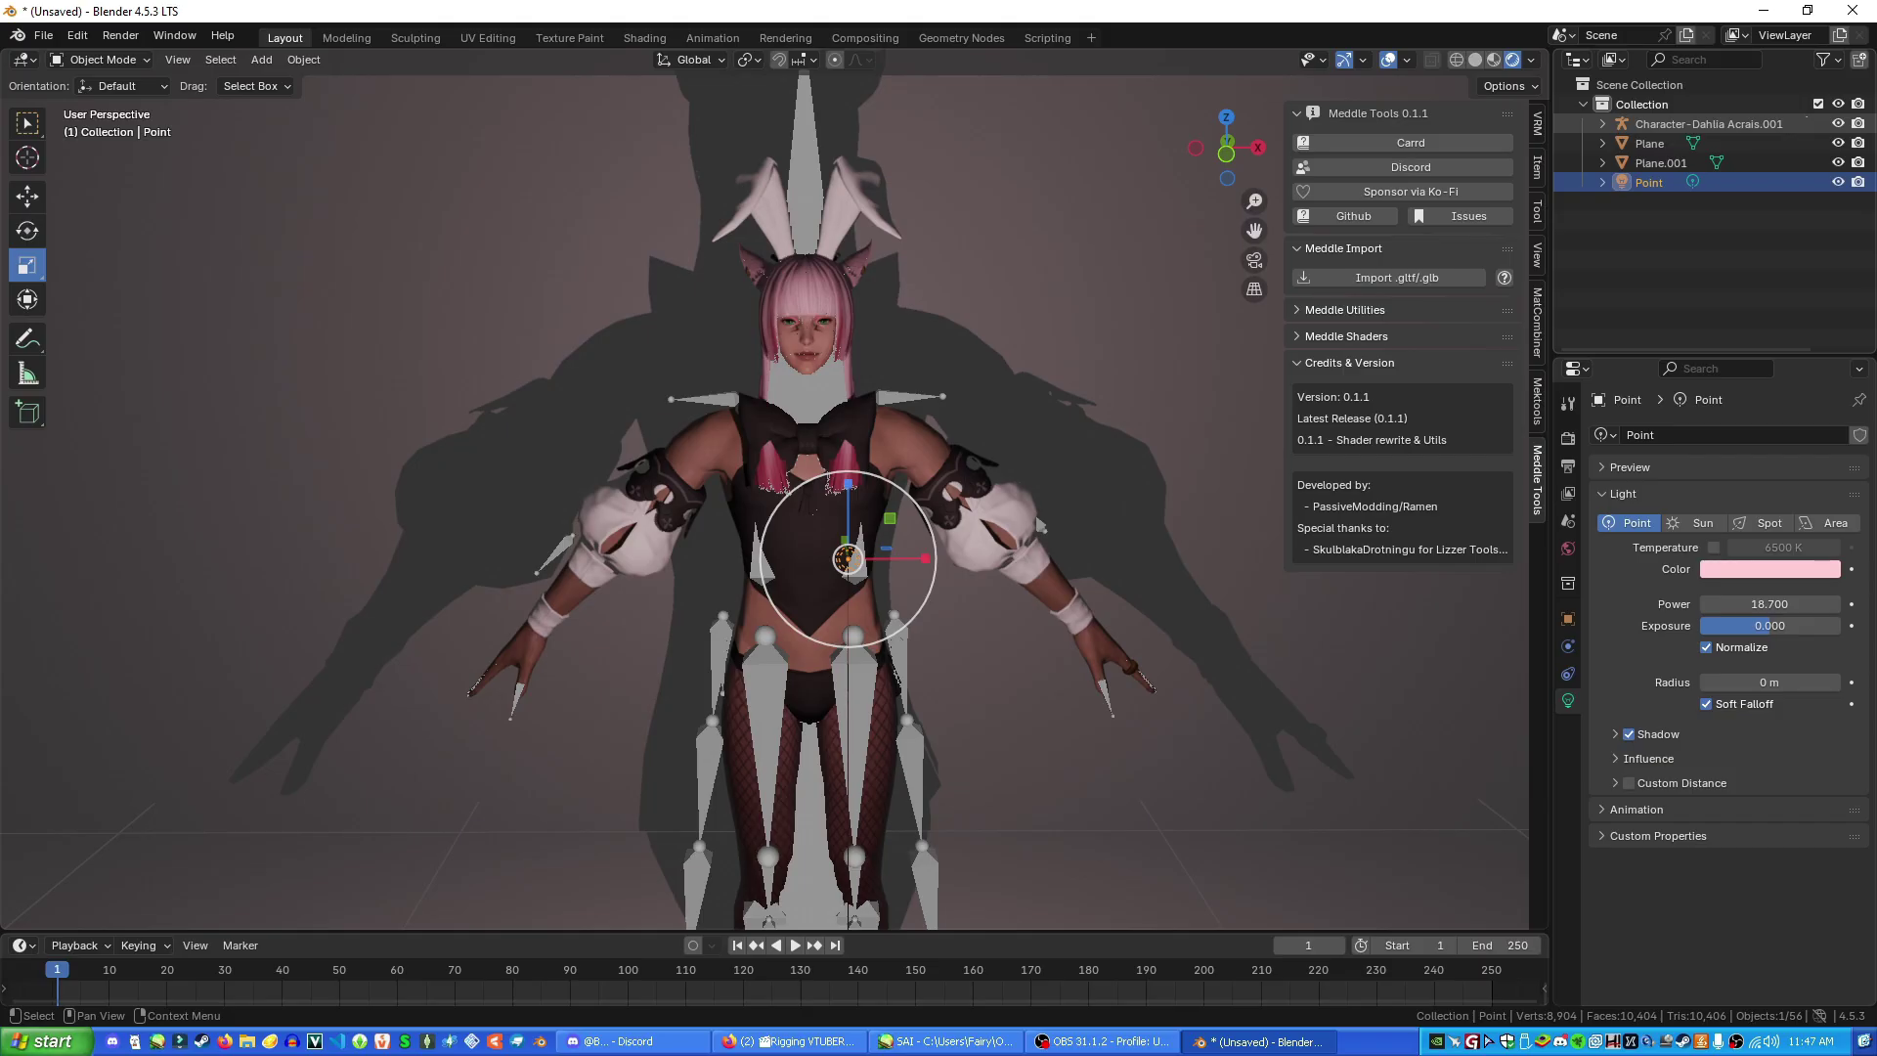
{"action": "left_click", "coordinate": [1806, 121]}
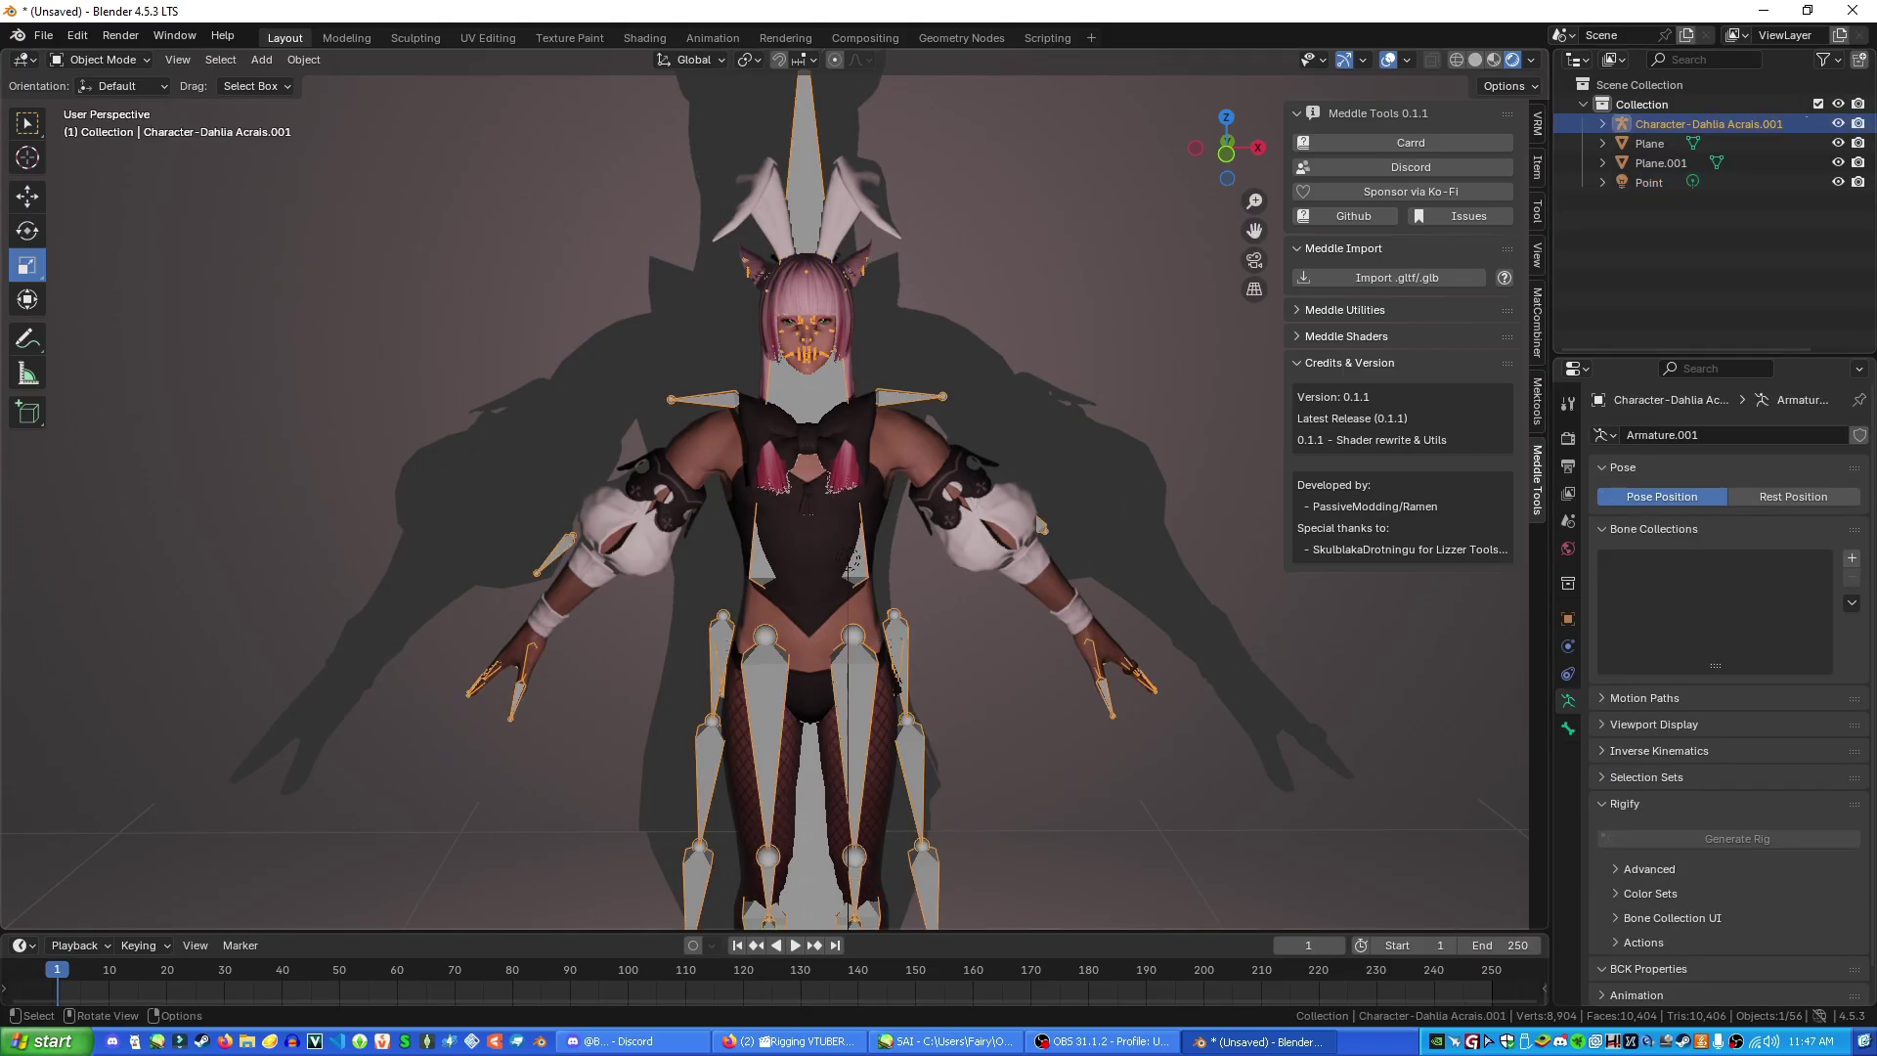
{"action": "left_click", "coordinate": [100, 59]}
{"action": "left_click", "coordinate": [97, 128]}
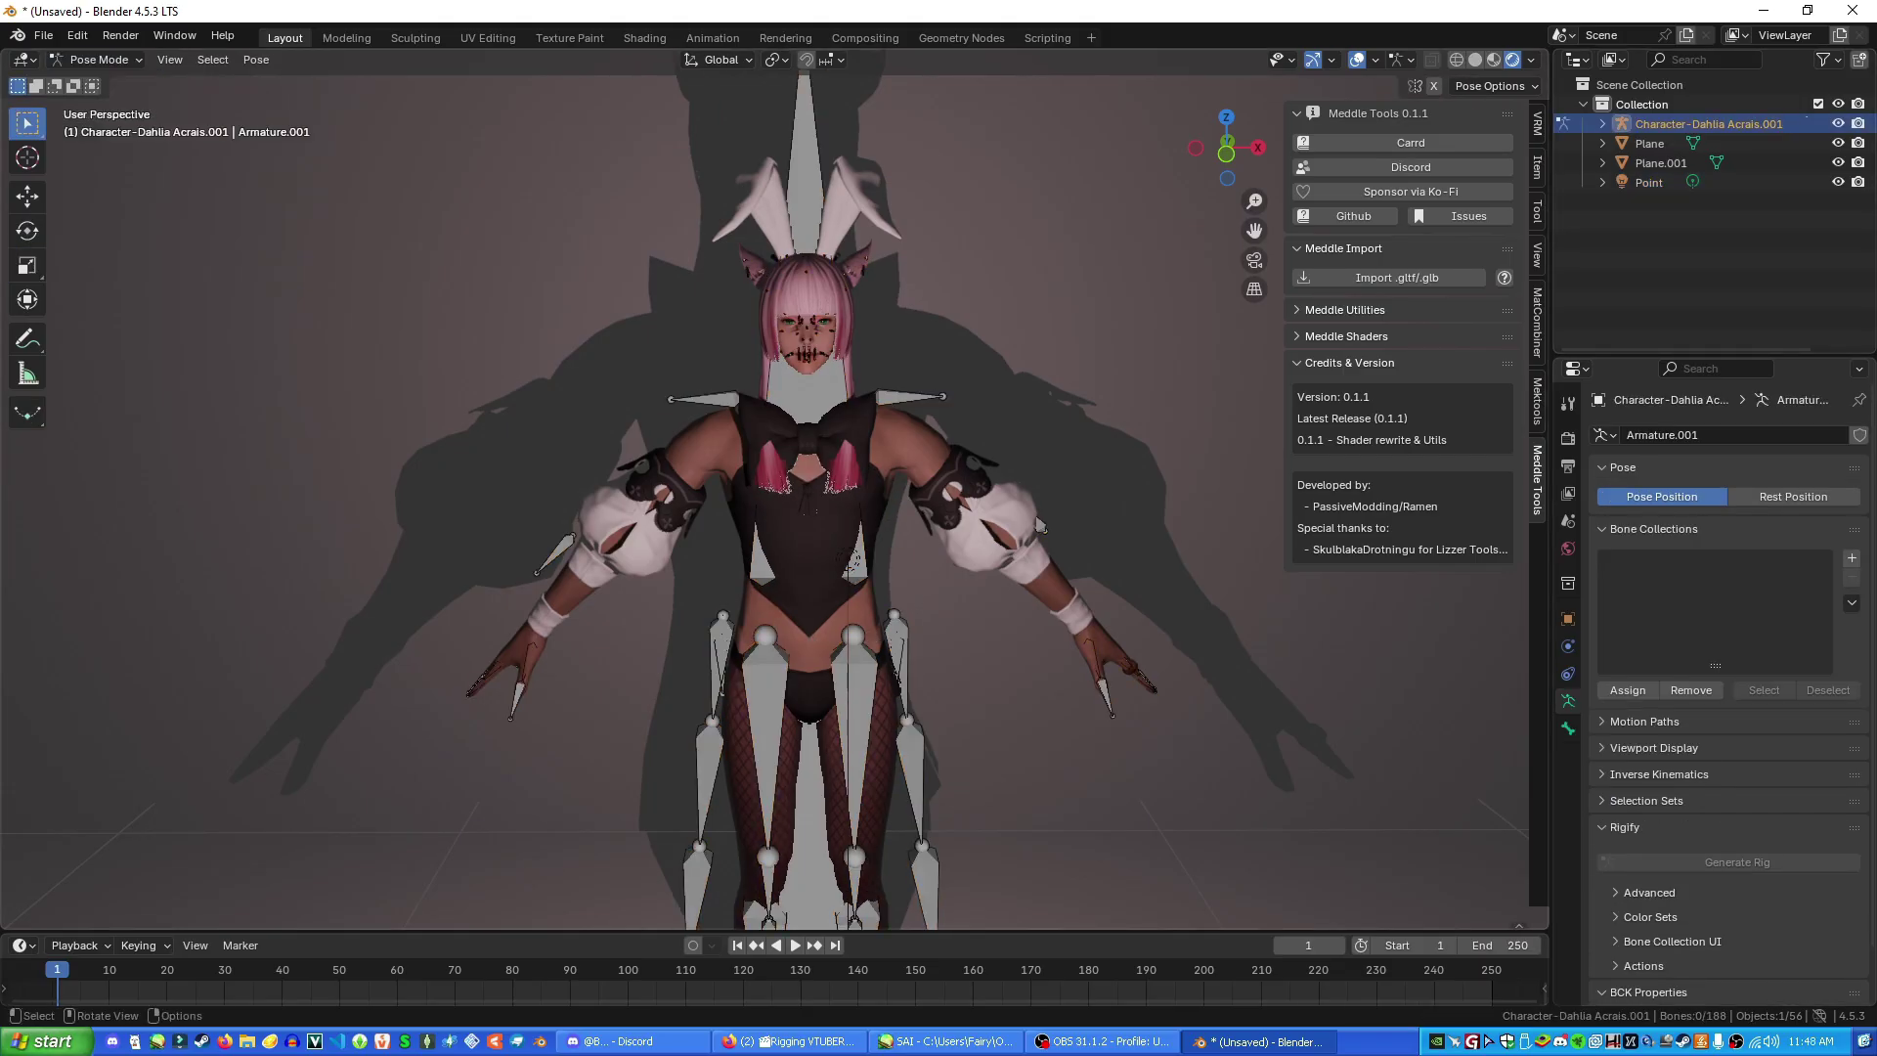
Turn on X-ray so the bones show through the body, and use Material Preview viewport shading
{"action": "scroll", "coordinate": [765, 489], "scroll_direction": "up", "scroll_amount": 4}
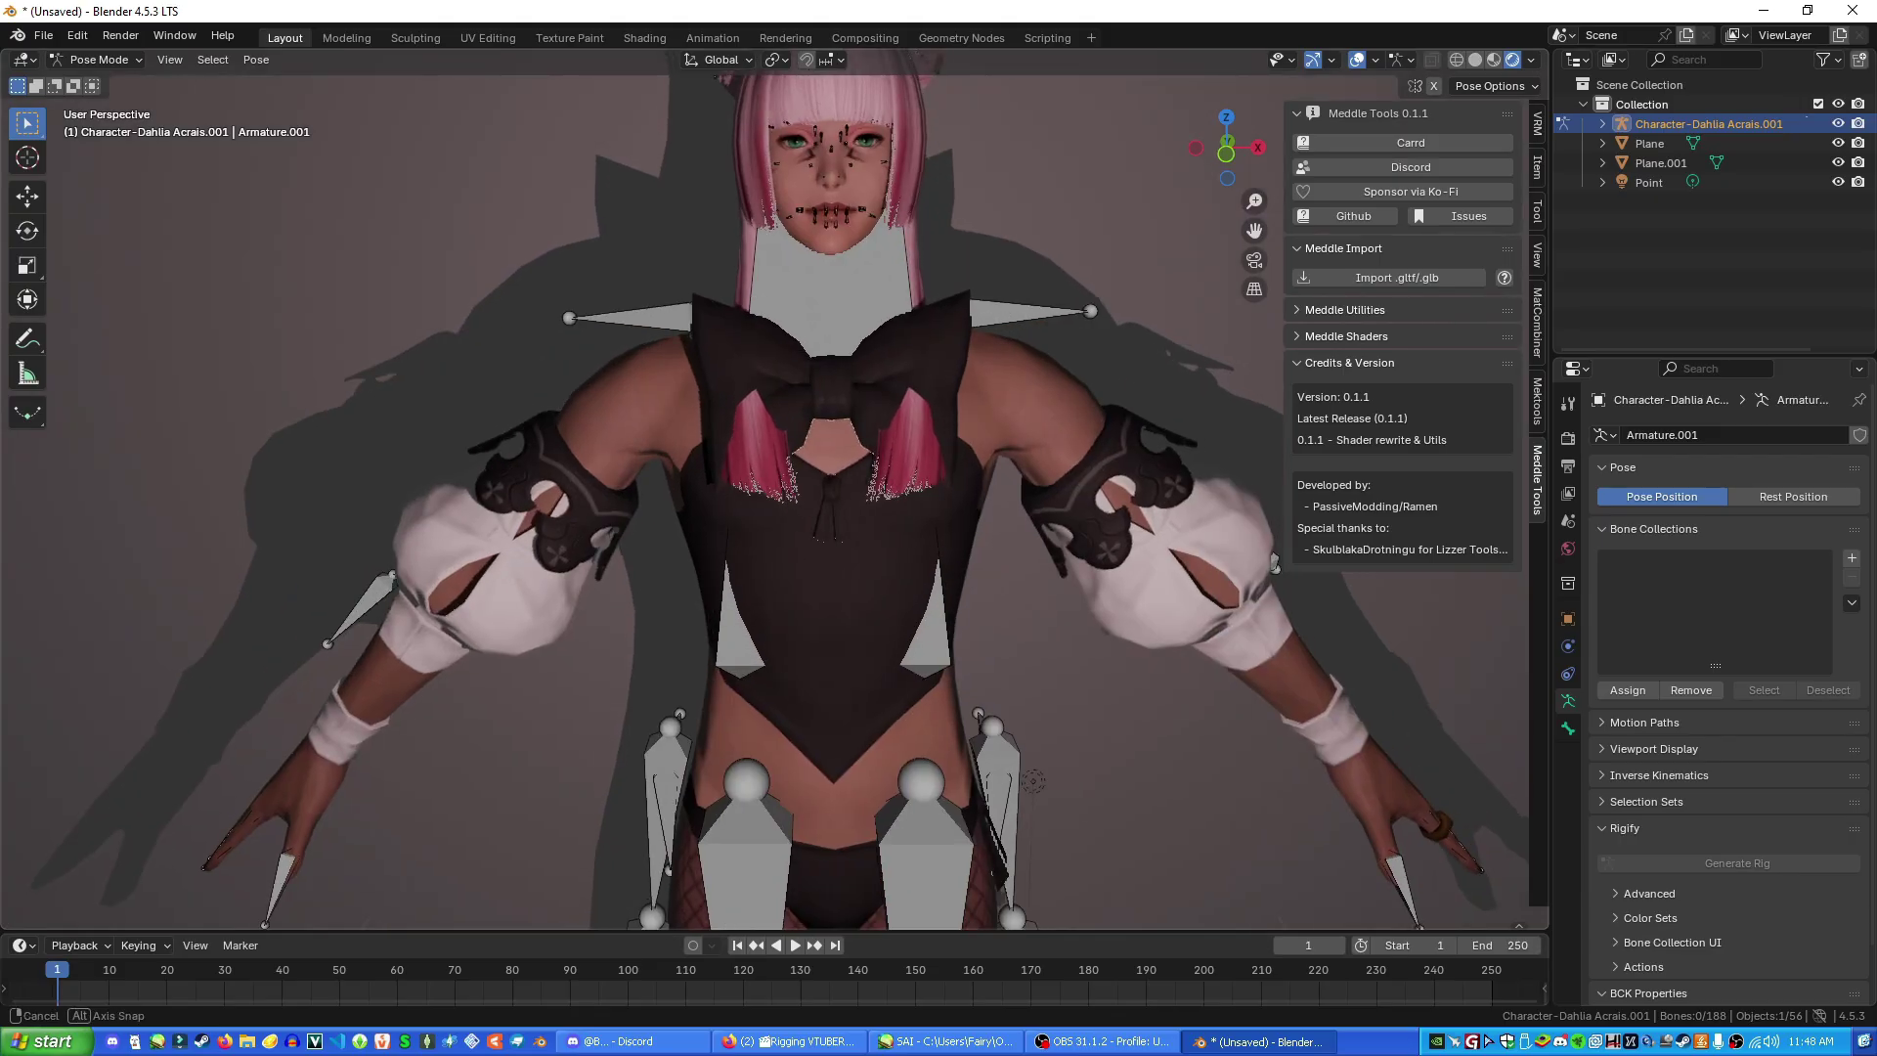
{"action": "middle_click_drag", "start_coordinate": [764, 489], "coordinate": [787, 459], "text": "shift"}
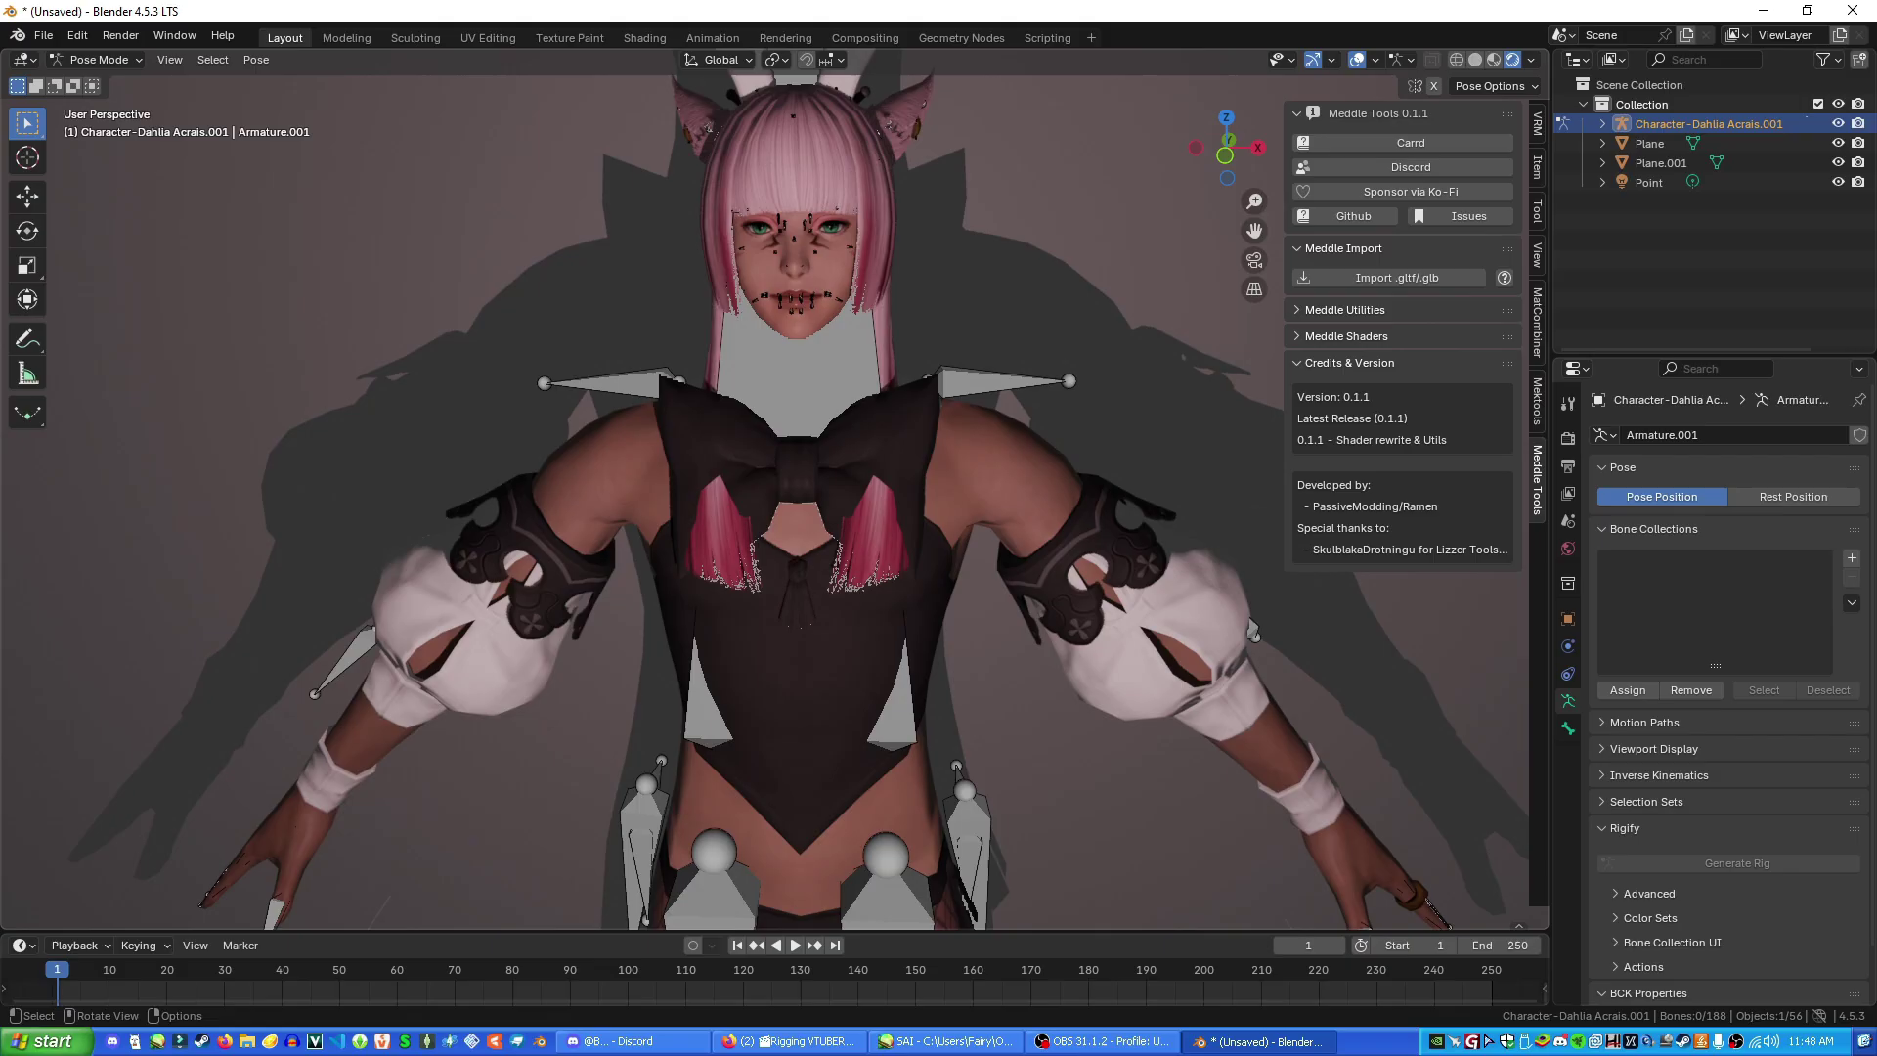
{"action": "key", "text": "alt+z"}
{"action": "mouse_move", "coordinate": [787, 458]}
{"action": "middle_mouse_down"}
{"action": "mouse_move", "coordinate": [862, 439]}
{"action": "mouse_move", "coordinate": [785, 452]}
{"action": "middle_mouse_up"}
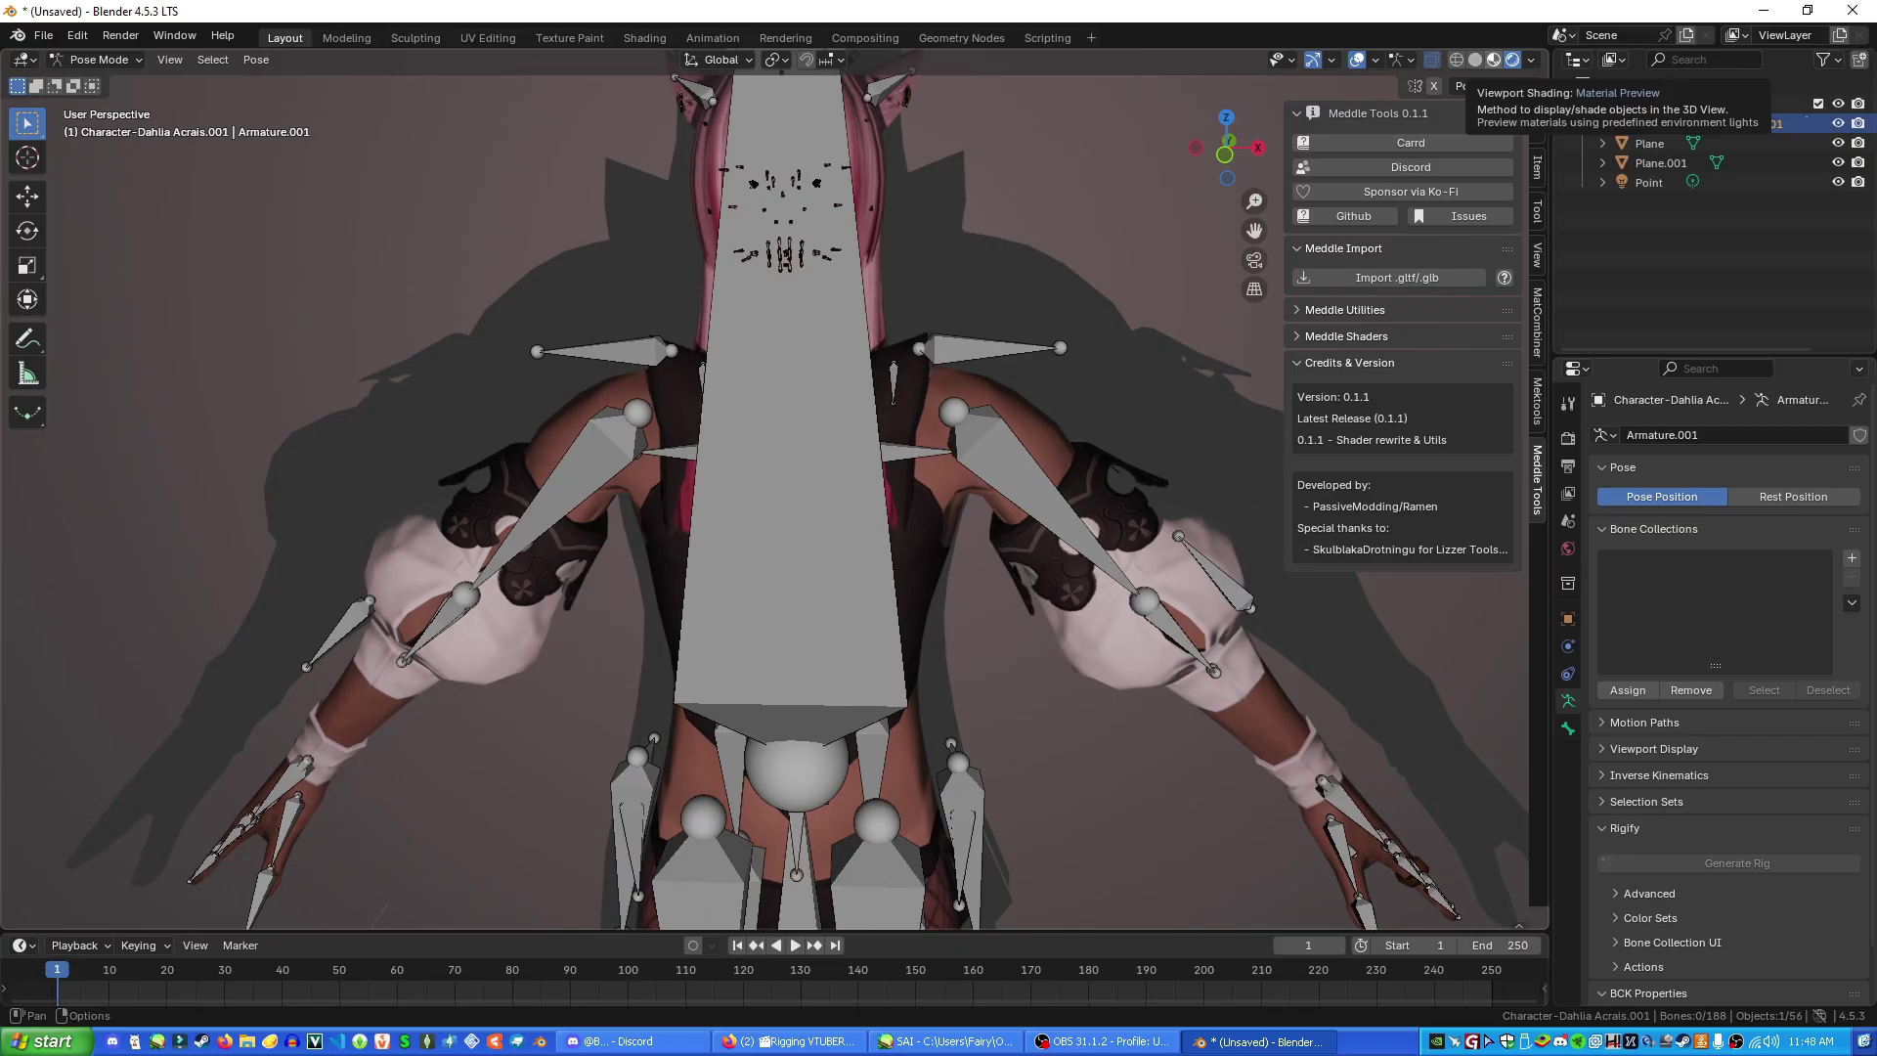
{"action": "left_click", "coordinate": [1494, 60]}
Select the oversized bone running up through the middle of the character
{"action": "scroll", "coordinate": [909, 440], "scroll_direction": "down", "scroll_amount": 2}
{"action": "mouse_move", "coordinate": [910, 440]}
{"action": "middle_mouse_down"}
{"action": "mouse_move", "coordinate": [806, 440]}
{"action": "mouse_move", "coordinate": [880, 440]}
{"action": "mouse_move", "coordinate": [785, 489]}
{"action": "mouse_move", "coordinate": [890, 491]}
{"action": "mouse_move", "coordinate": [782, 491]}
{"action": "middle_mouse_up"}
{"action": "left_click", "coordinate": [797, 494]}
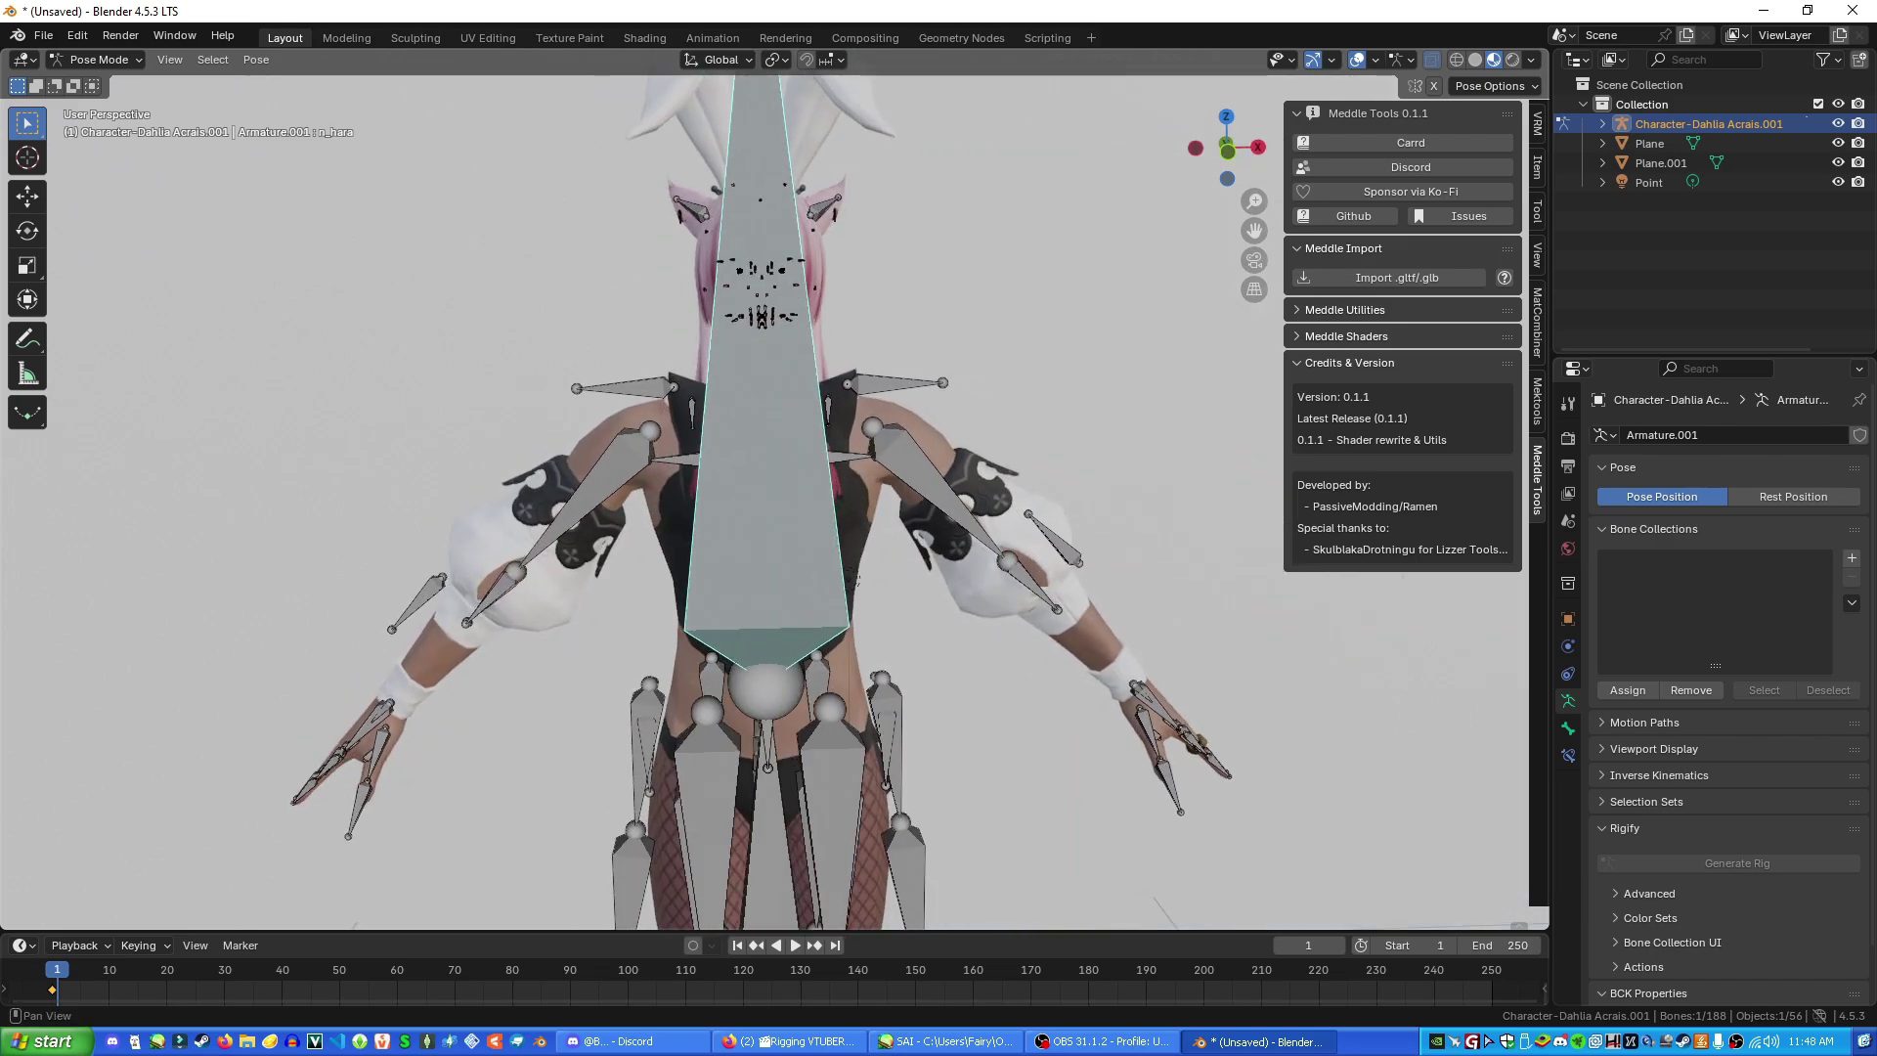
Expand the character's armature in the Outliner, select its Armature.001 data, and return to Object Mode
{"action": "left_click", "coordinate": [1602, 125]}
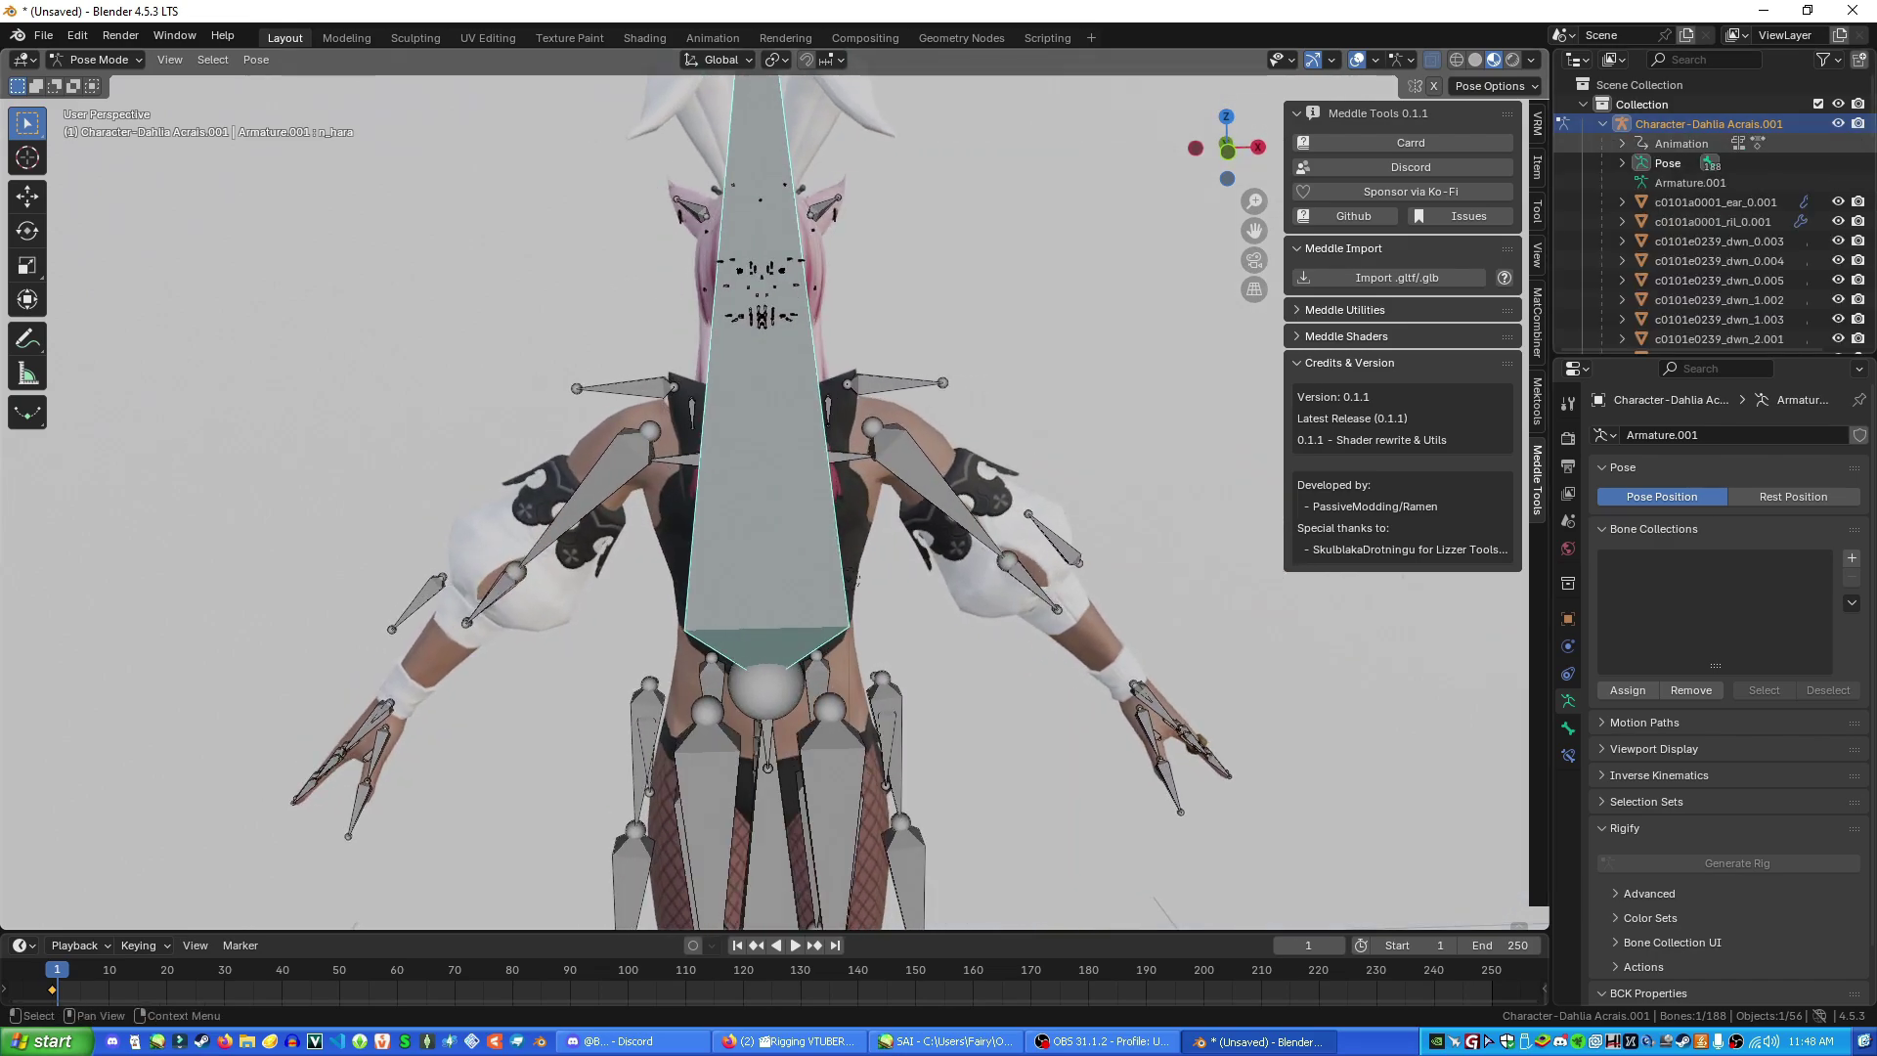
{"action": "left_click", "coordinate": [1689, 183]}
{"action": "left_click", "coordinate": [98, 60]}
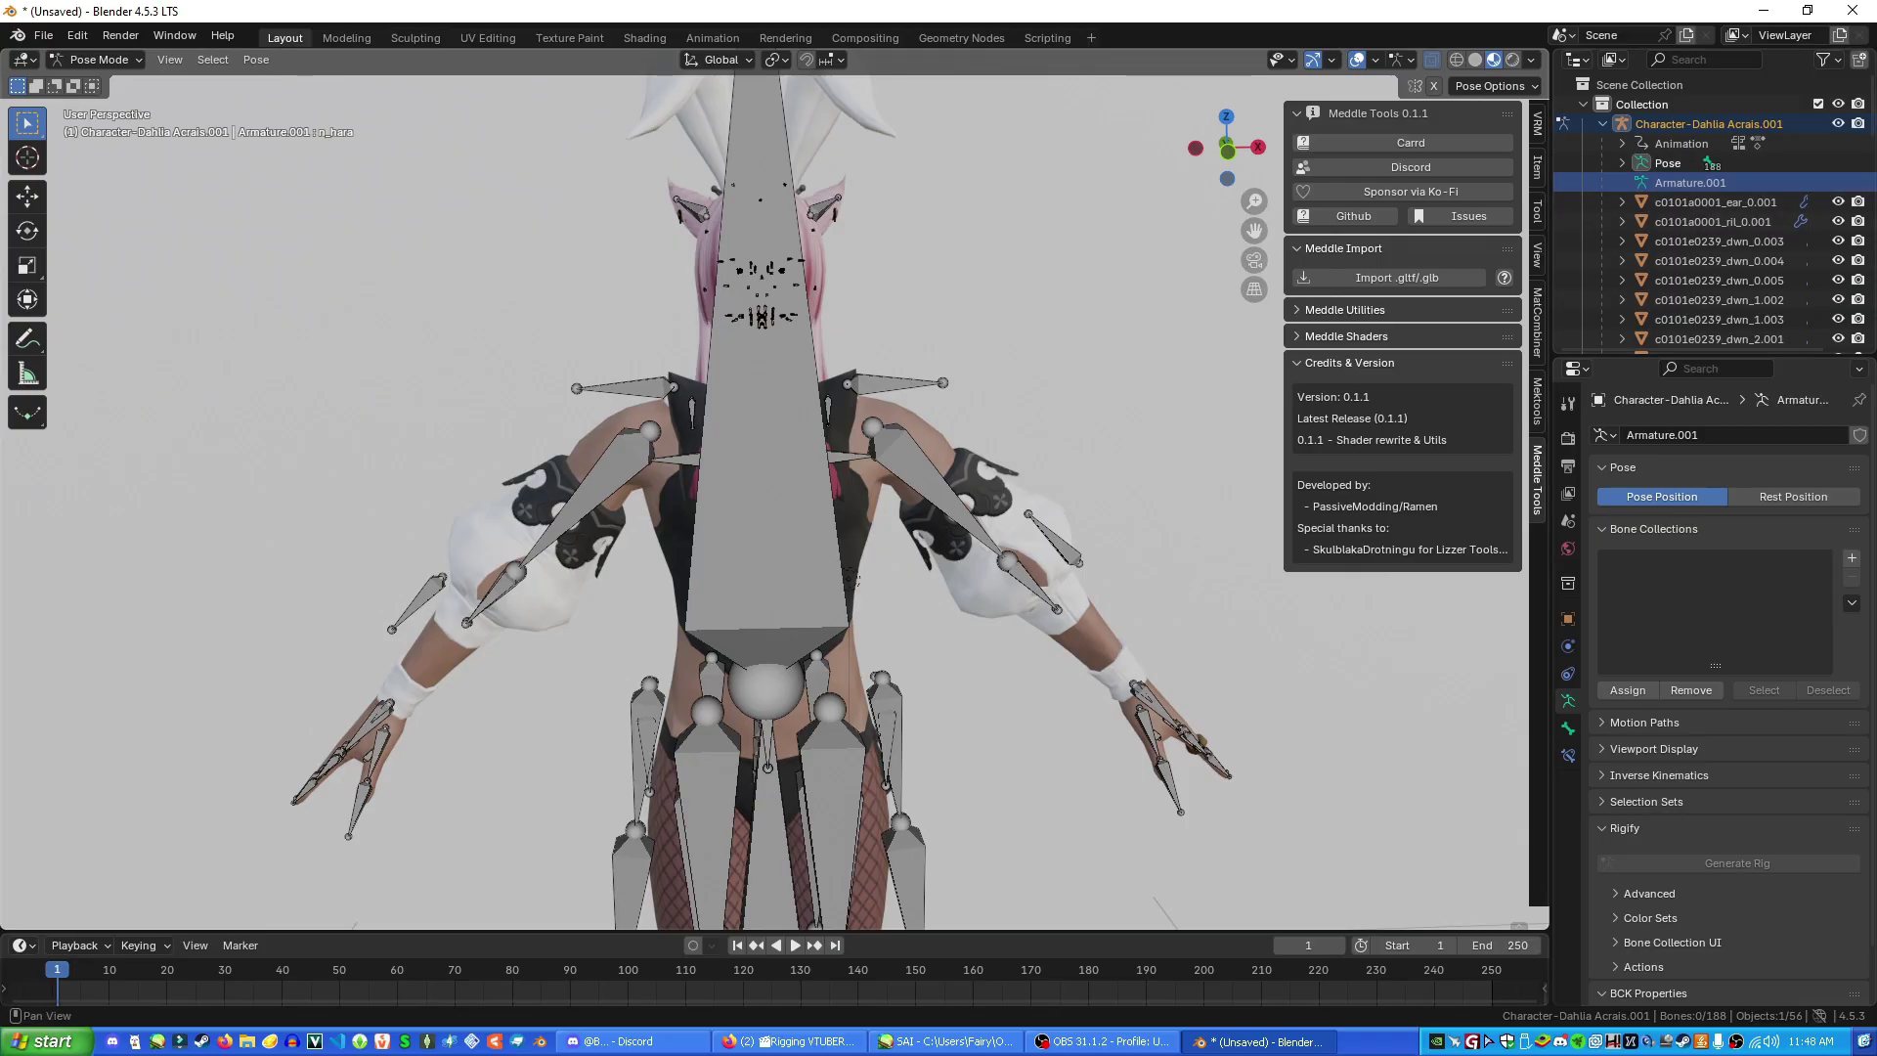
{"action": "key", "text": "ctrl+Tab"}
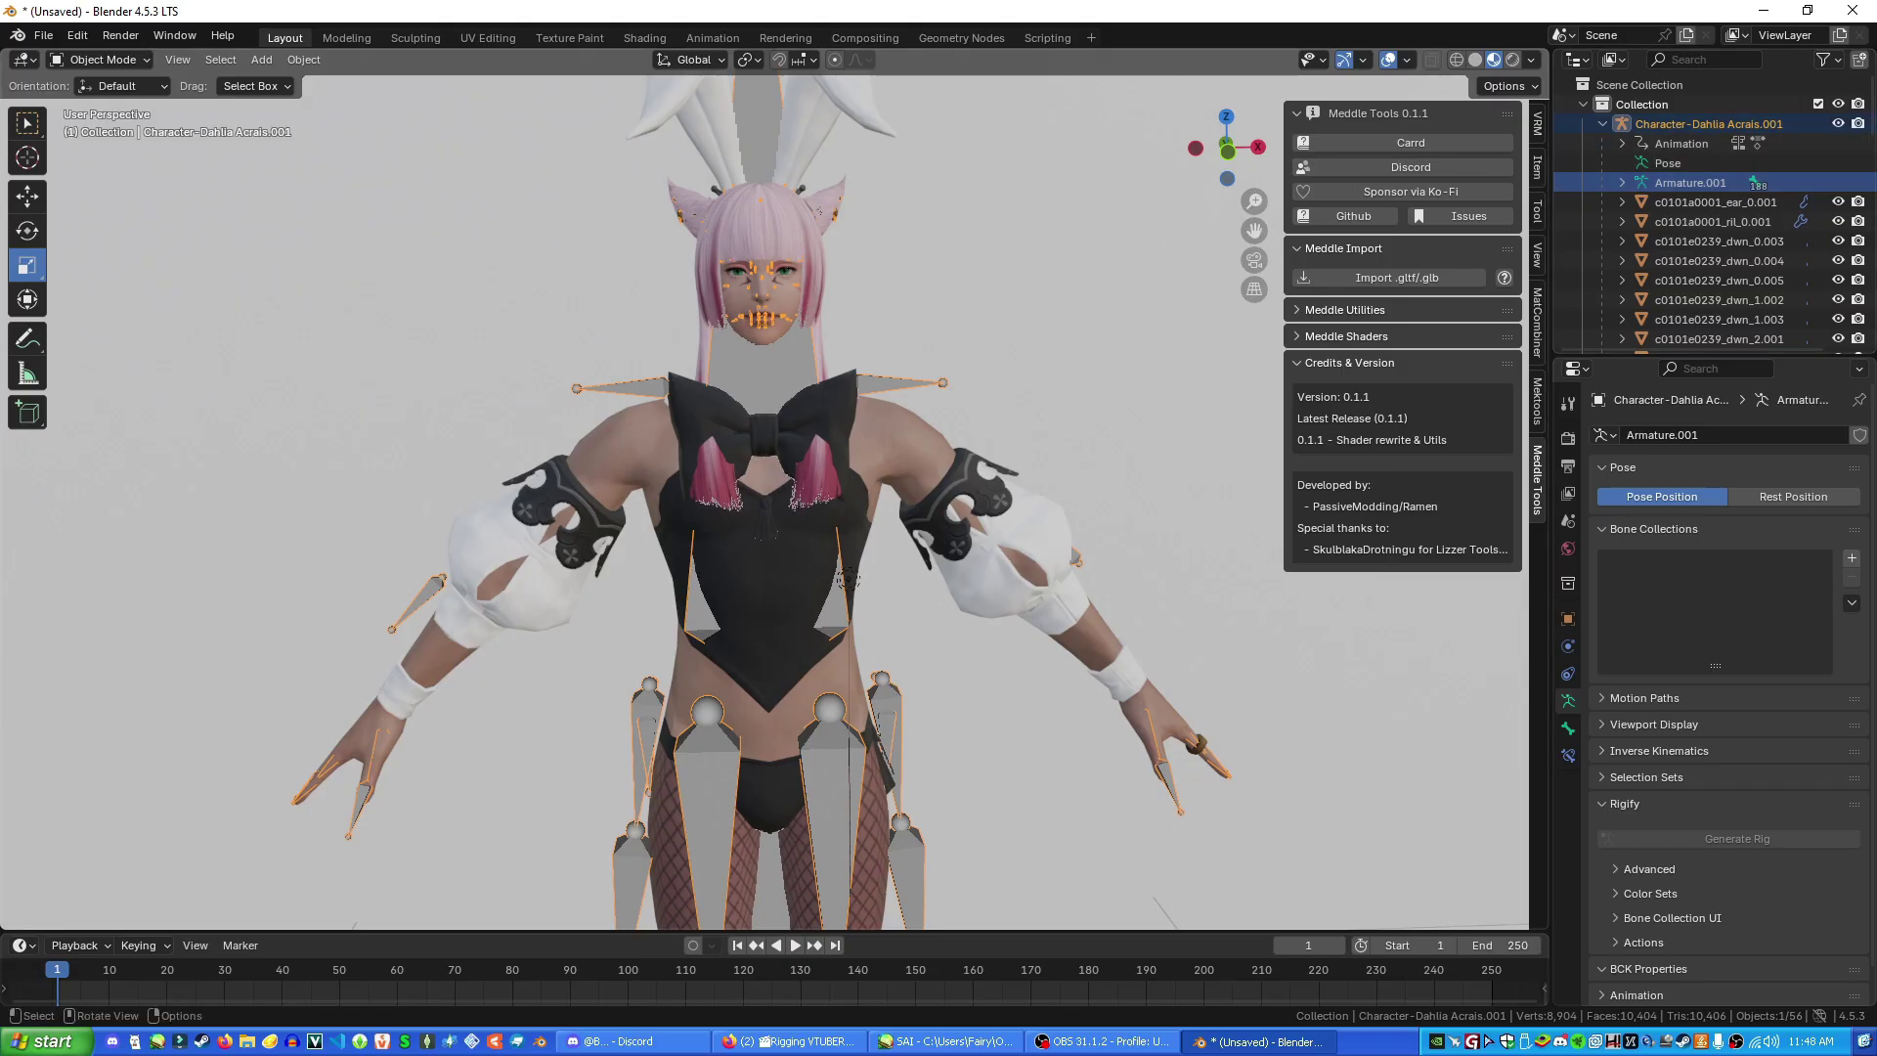
Switch the character's armature back to Pose Mode
{"action": "left_click", "coordinate": [102, 60]}
{"action": "left_click", "coordinate": [102, 125]}
{"action": "middle_click_drag", "start_coordinate": [625, 440], "coordinate": [347, 337]}
{"action": "middle_click_drag", "start_coordinate": [347, 337], "coordinate": [305, 350]}
{"action": "middle_click_drag", "start_coordinate": [723, 445], "coordinate": [704, 447]}
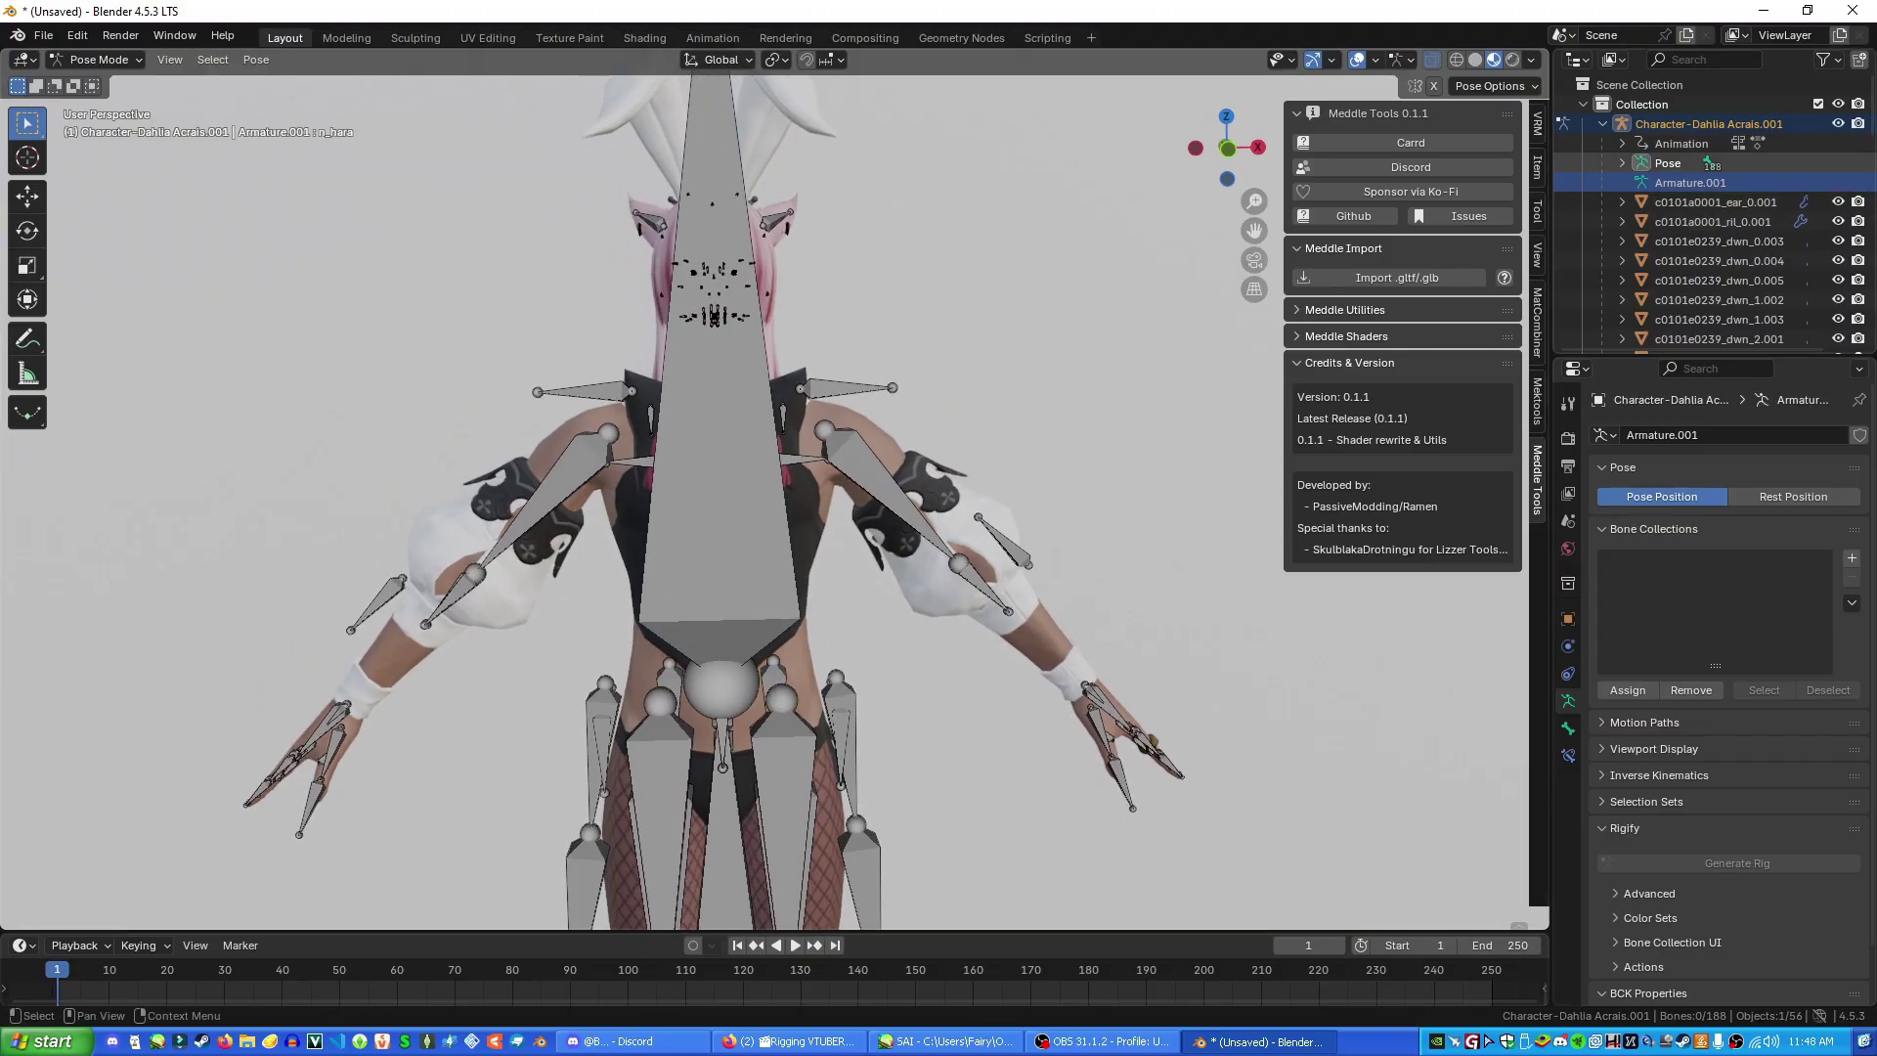
Try viewing the character and its bones in Solid shading, and return to Material Preview
{"action": "middle_click_drag", "start_coordinate": [880, 439], "coordinate": [892, 449]}
{"action": "scroll", "coordinate": [774, 489], "scroll_direction": "up", "scroll_amount": 2}
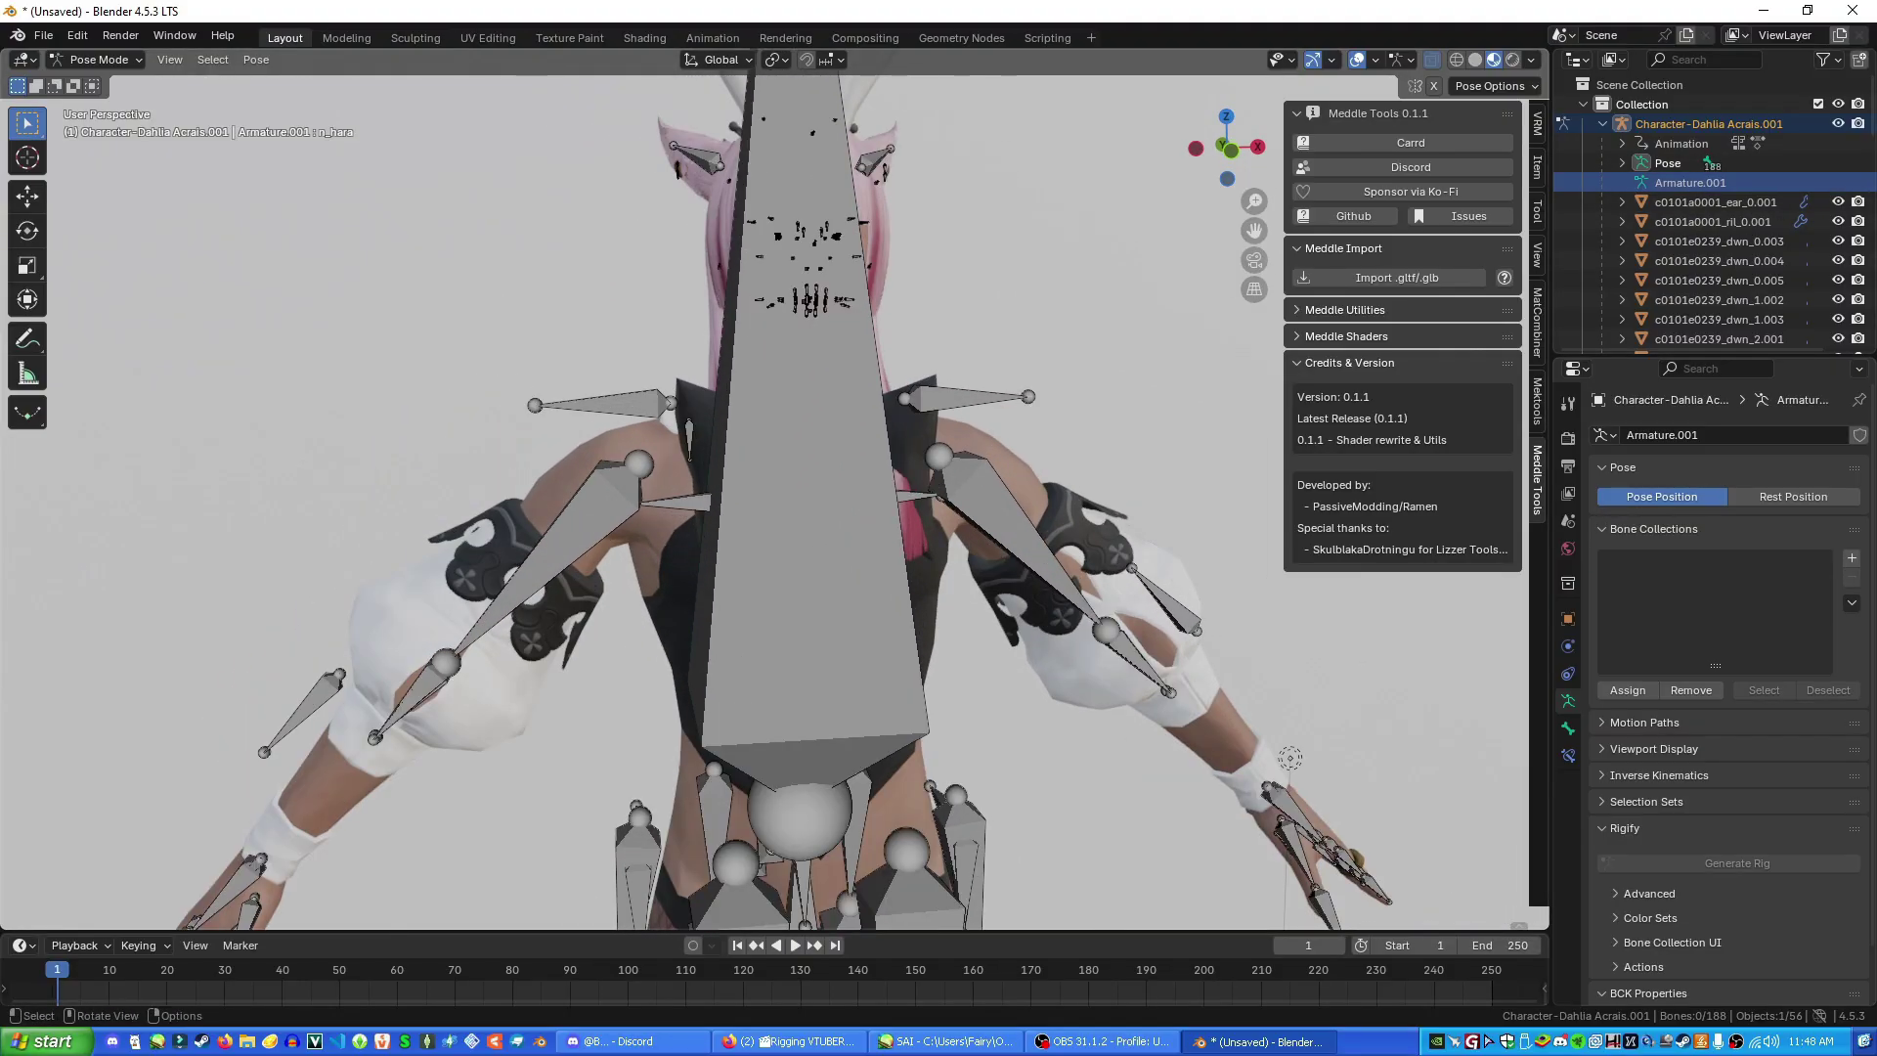
{"action": "middle_click_drag", "start_coordinate": [775, 489], "coordinate": [649, 647]}
{"action": "key", "text": "alt+z"}
{"action": "key", "text": "alt+z"}
{"action": "scroll", "coordinate": [840, 471], "scroll_direction": "up", "scroll_amount": 2}
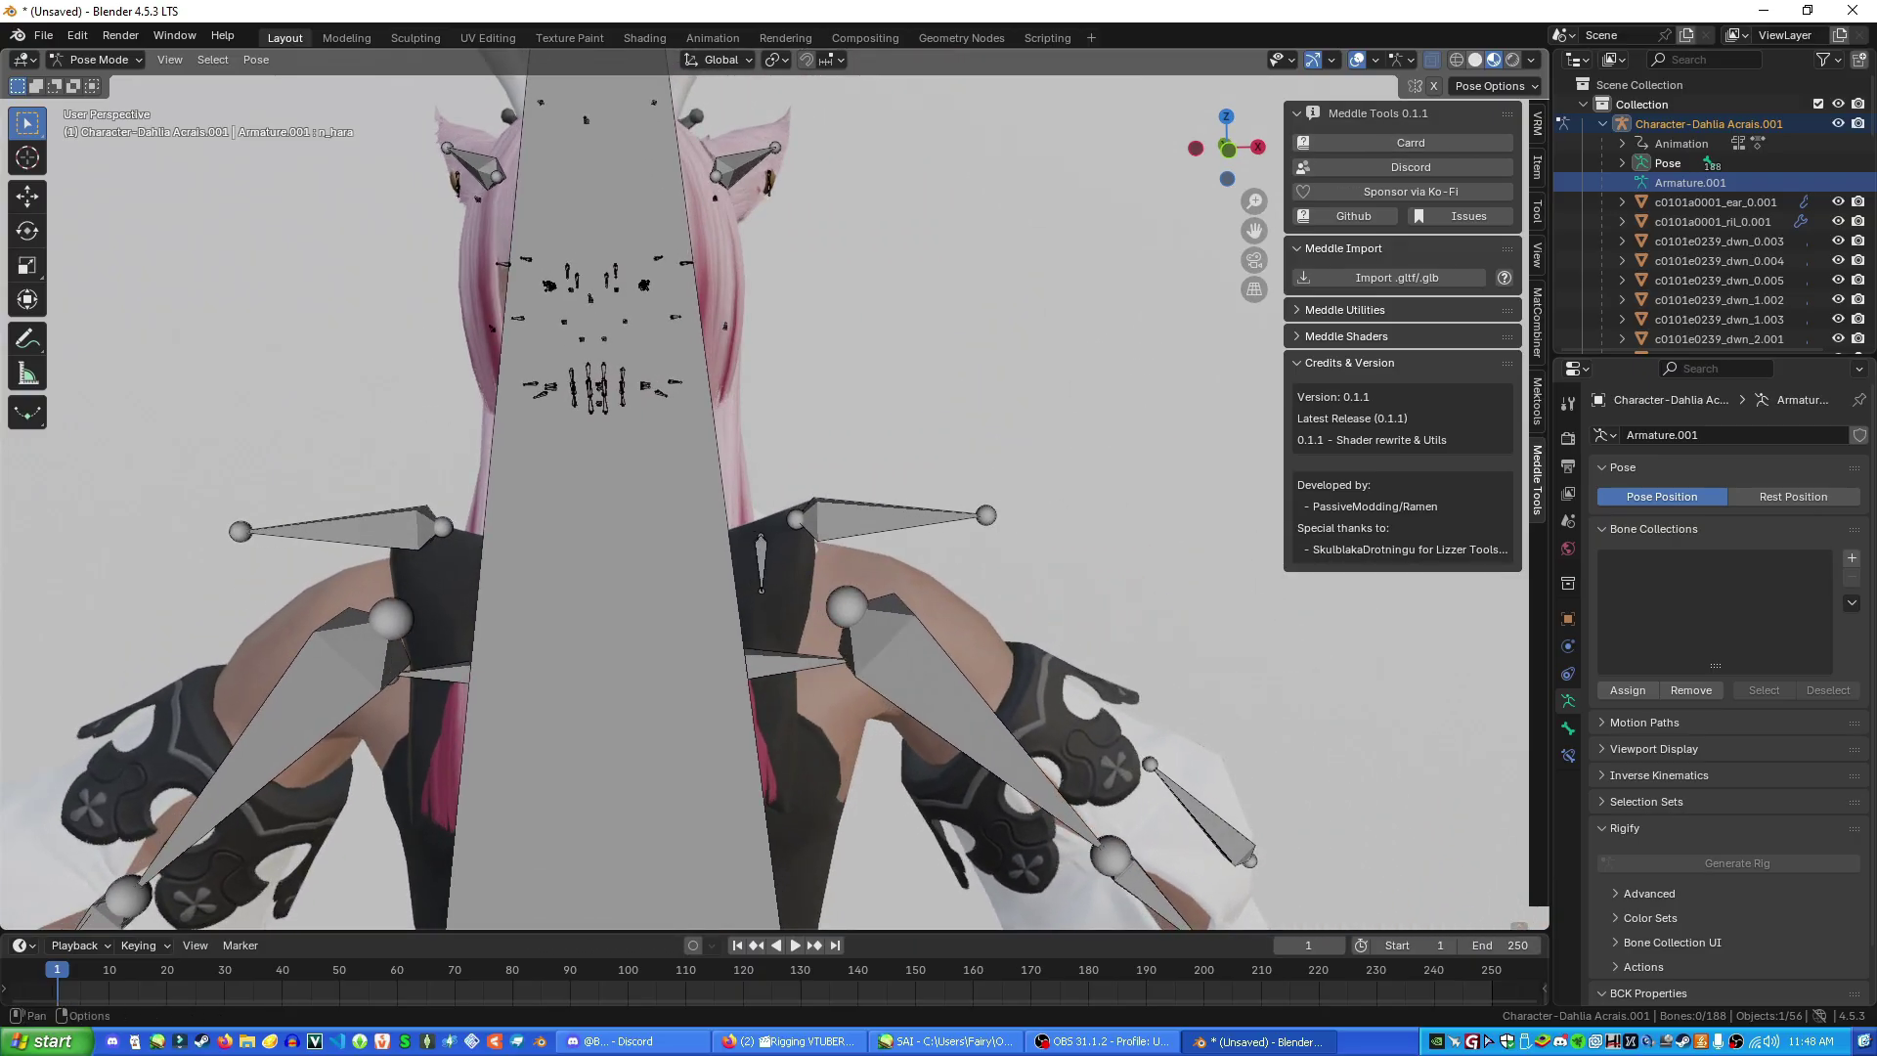
{"action": "left_click", "coordinate": [1475, 60]}
{"action": "mouse_move", "coordinate": [861, 469]}
{"action": "middle_mouse_down"}
{"action": "mouse_move", "coordinate": [948, 471]}
{"action": "mouse_move", "coordinate": [872, 471]}
{"action": "middle_mouse_up"}
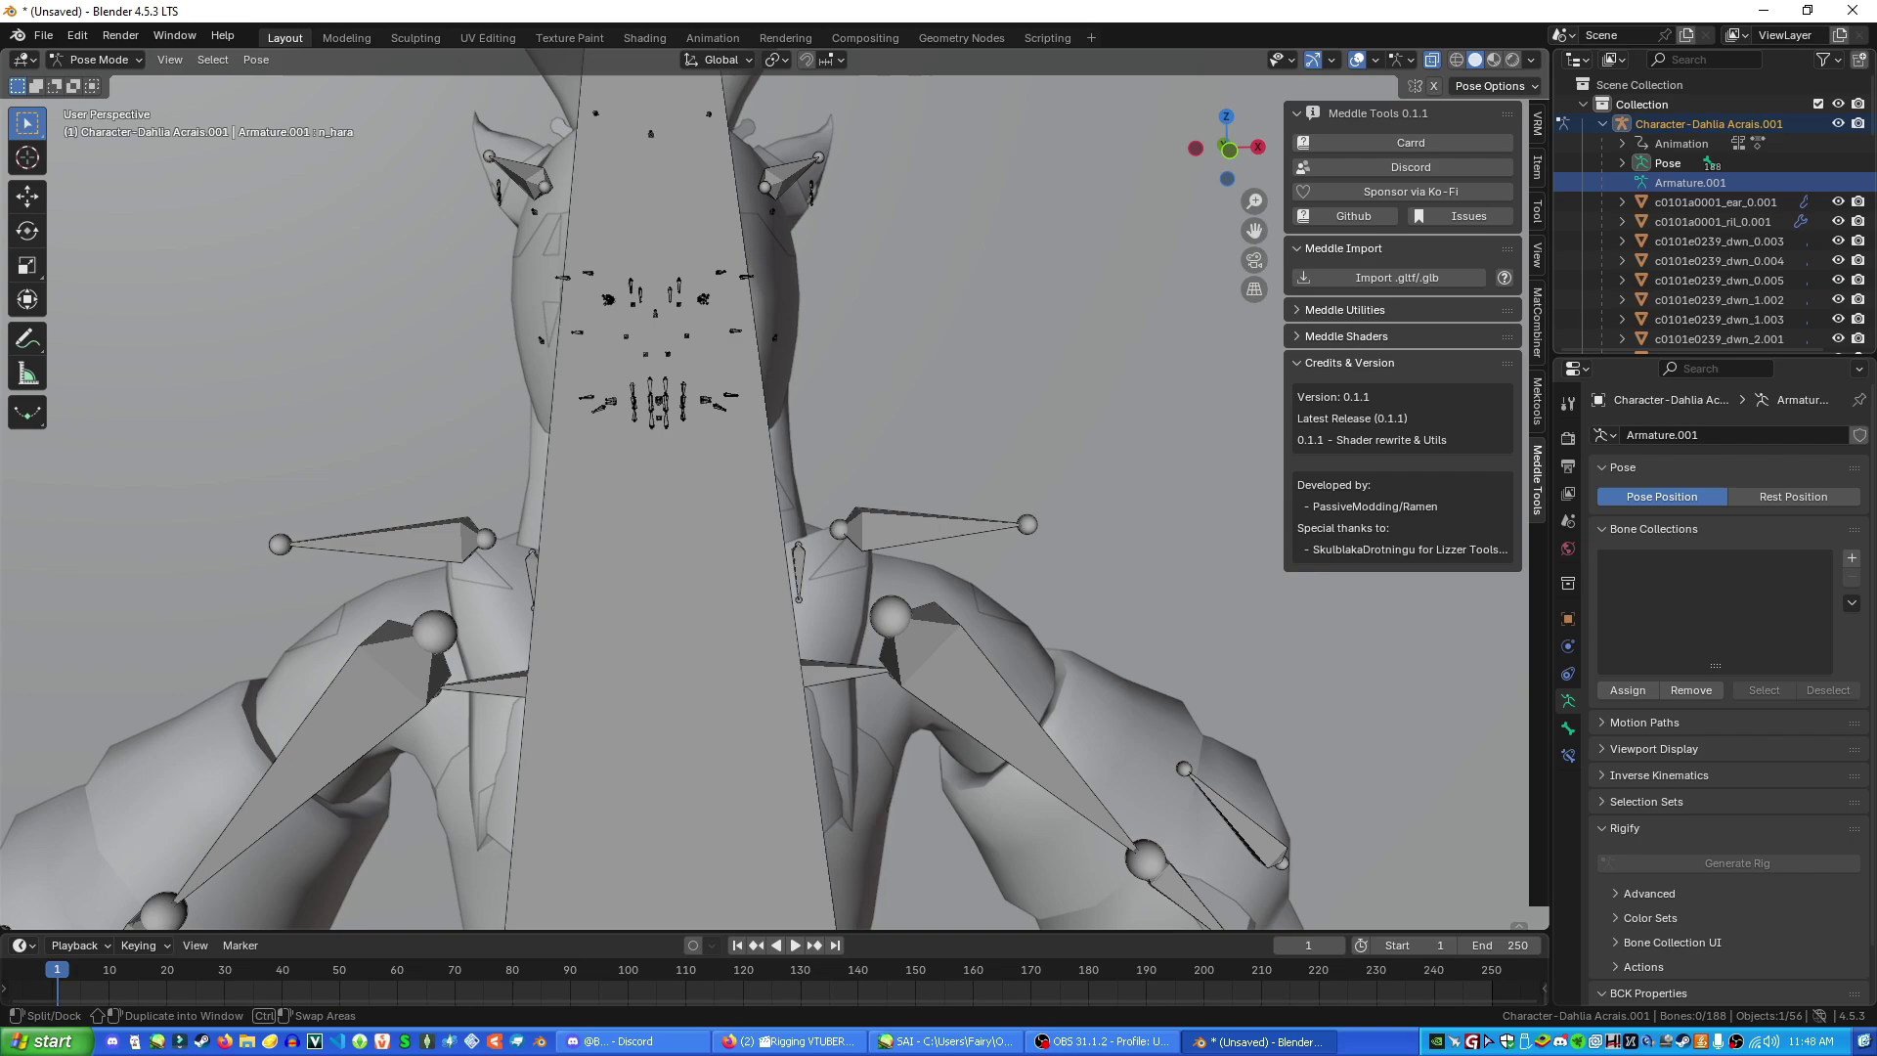
{"action": "left_click", "coordinate": [1494, 59]}
Select the large central bone that covers the character's torso and head
{"action": "middle_click_drag", "start_coordinate": [782, 489], "coordinate": [756, 422]}
{"action": "scroll", "coordinate": [815, 489], "scroll_direction": "down", "scroll_amount": 3}
{"action": "left_click", "coordinate": [797, 489]}
{"action": "key", "text": "bracketright"}
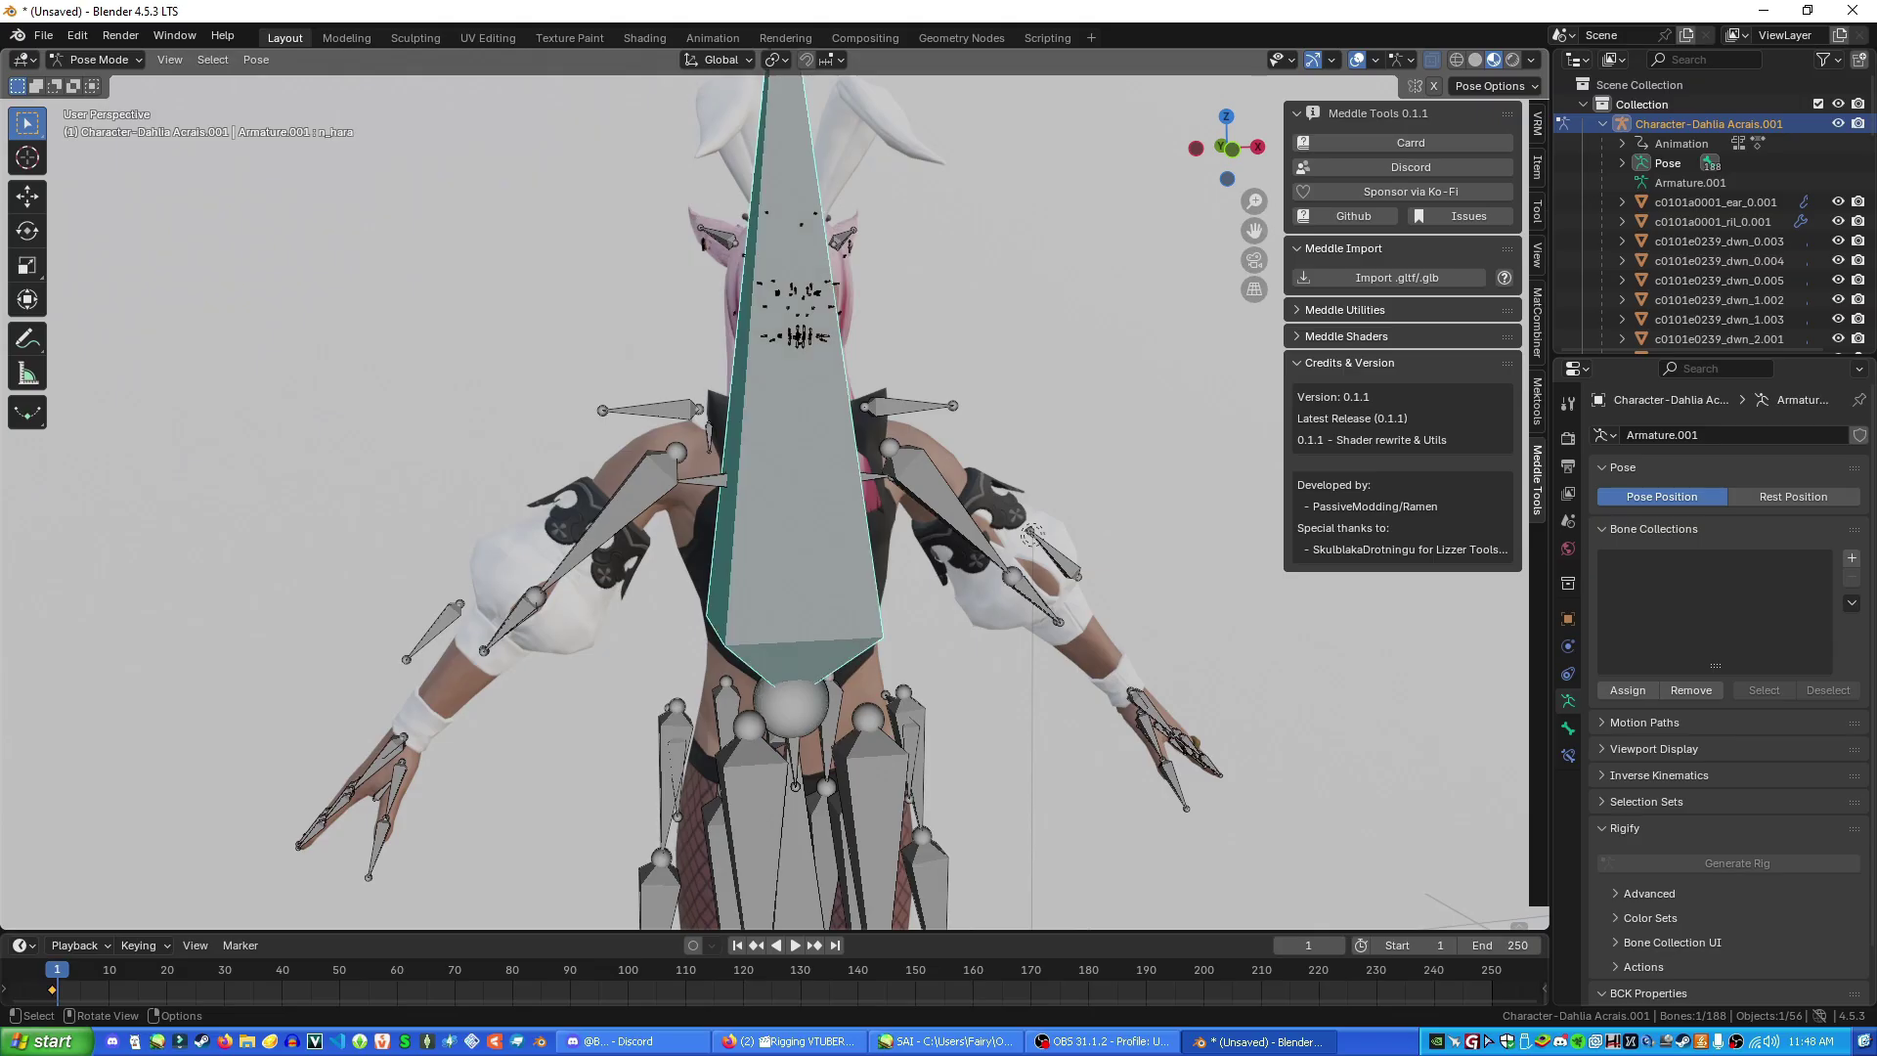
{"action": "scroll", "coordinate": [782, 489], "scroll_direction": "down", "scroll_amount": 2}
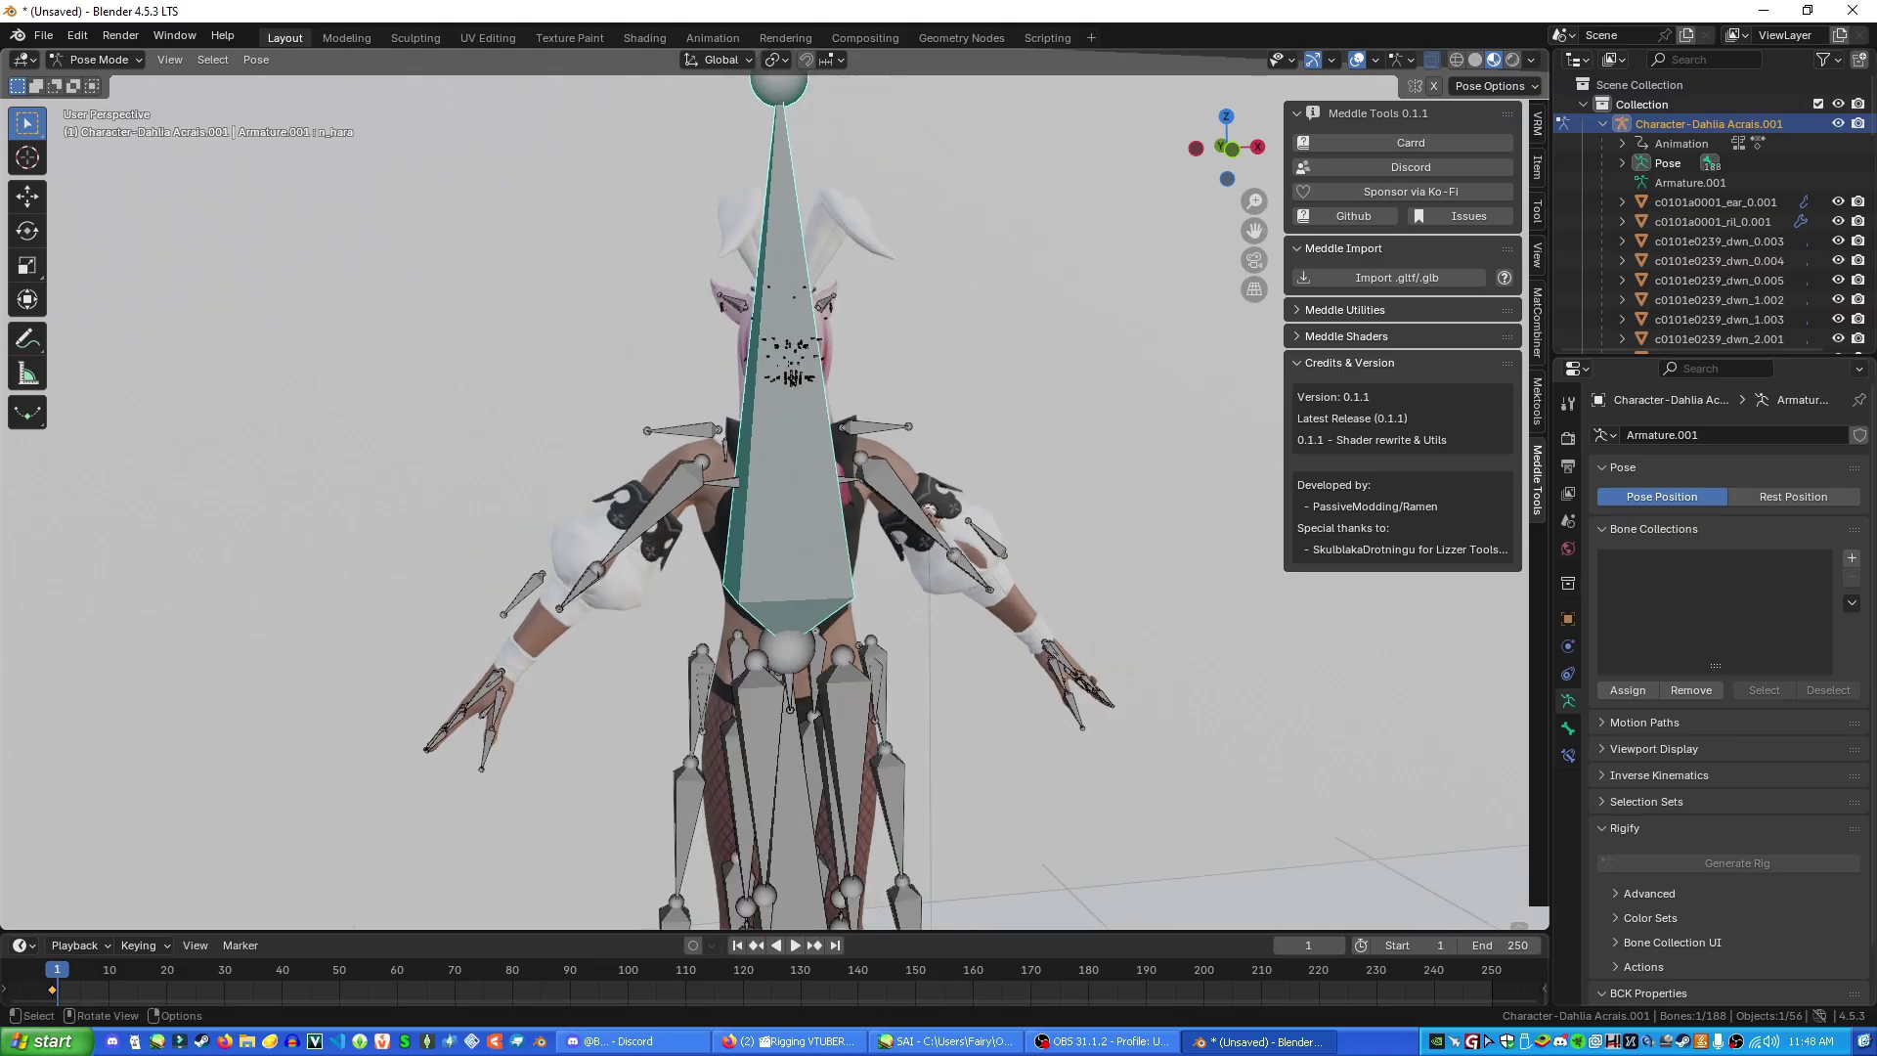
{"action": "scroll", "coordinate": [772, 489], "scroll_direction": "down", "scroll_amount": 3}
{"action": "scroll", "coordinate": [772, 489], "scroll_direction": "up", "scroll_amount": 3}
{"action": "left_click", "coordinate": [1837, 124]}
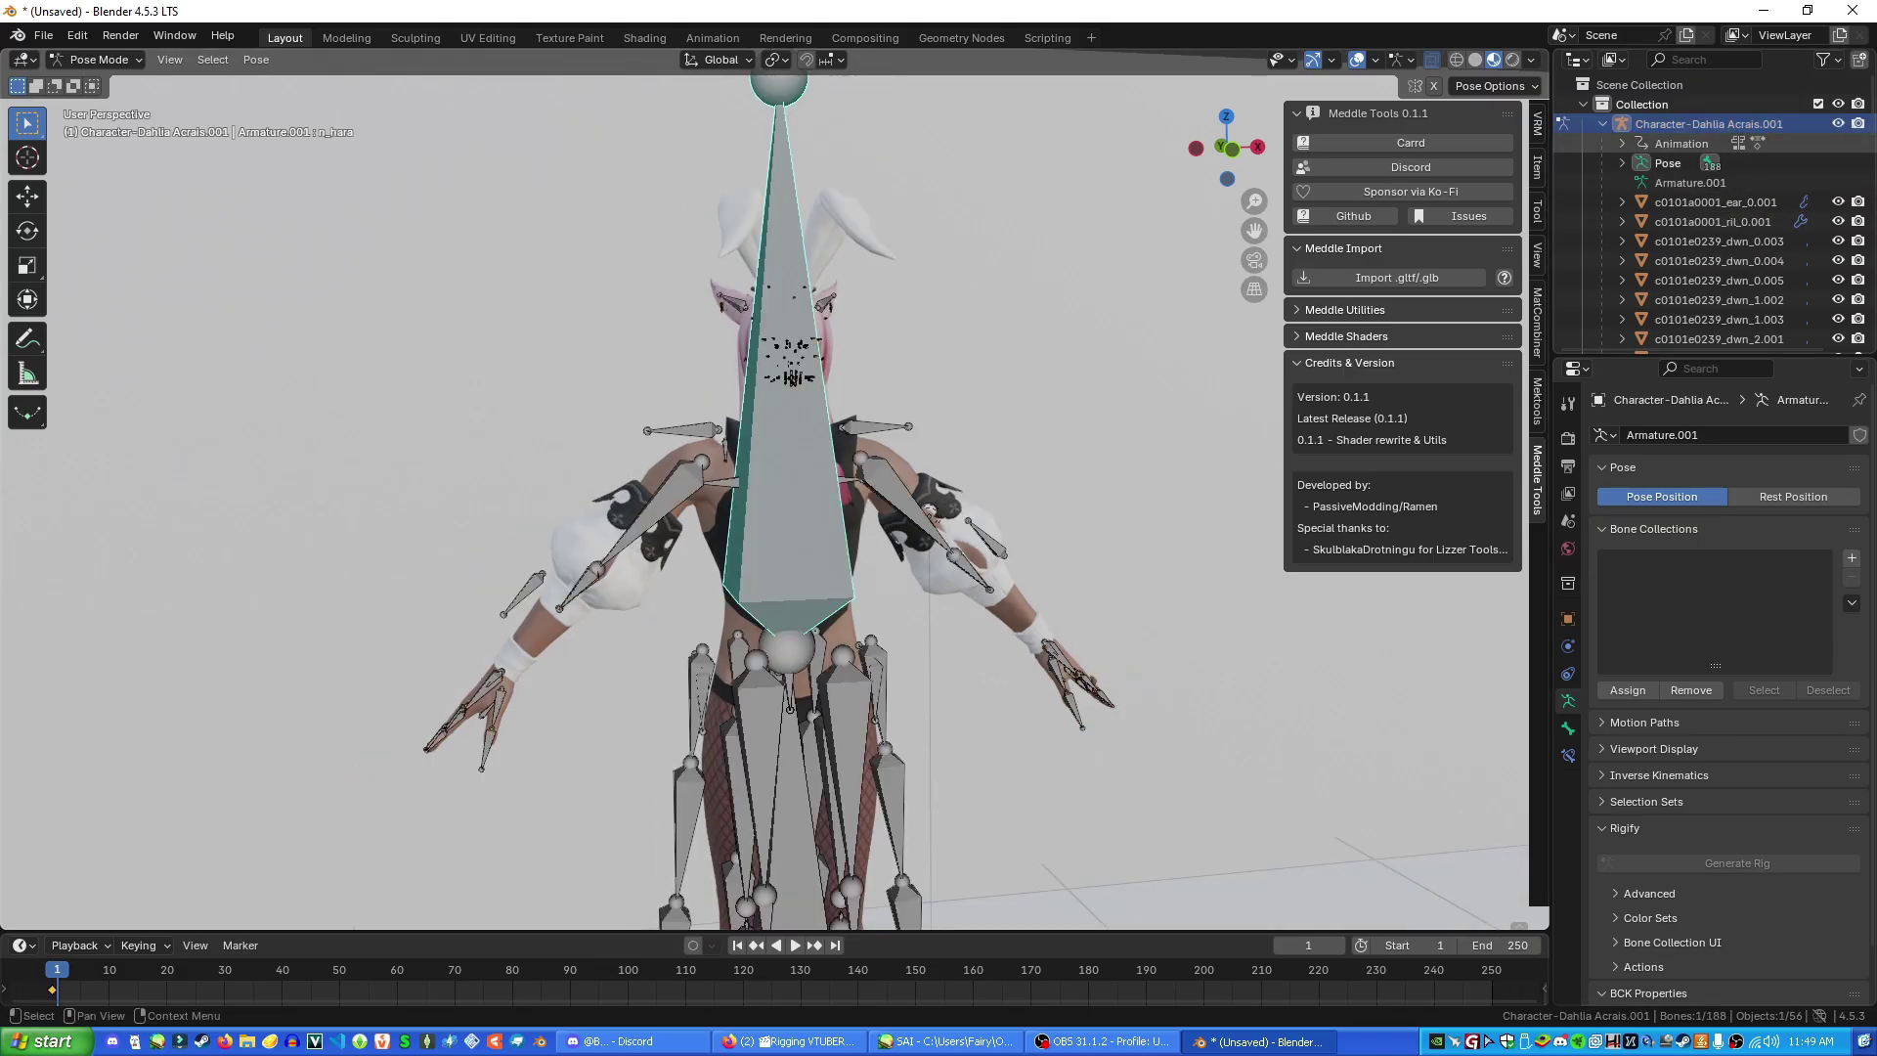
Expand the armature's Pose entry and its n_root bone in the Outliner, and select n_root
{"action": "left_click", "coordinate": [1622, 163]}
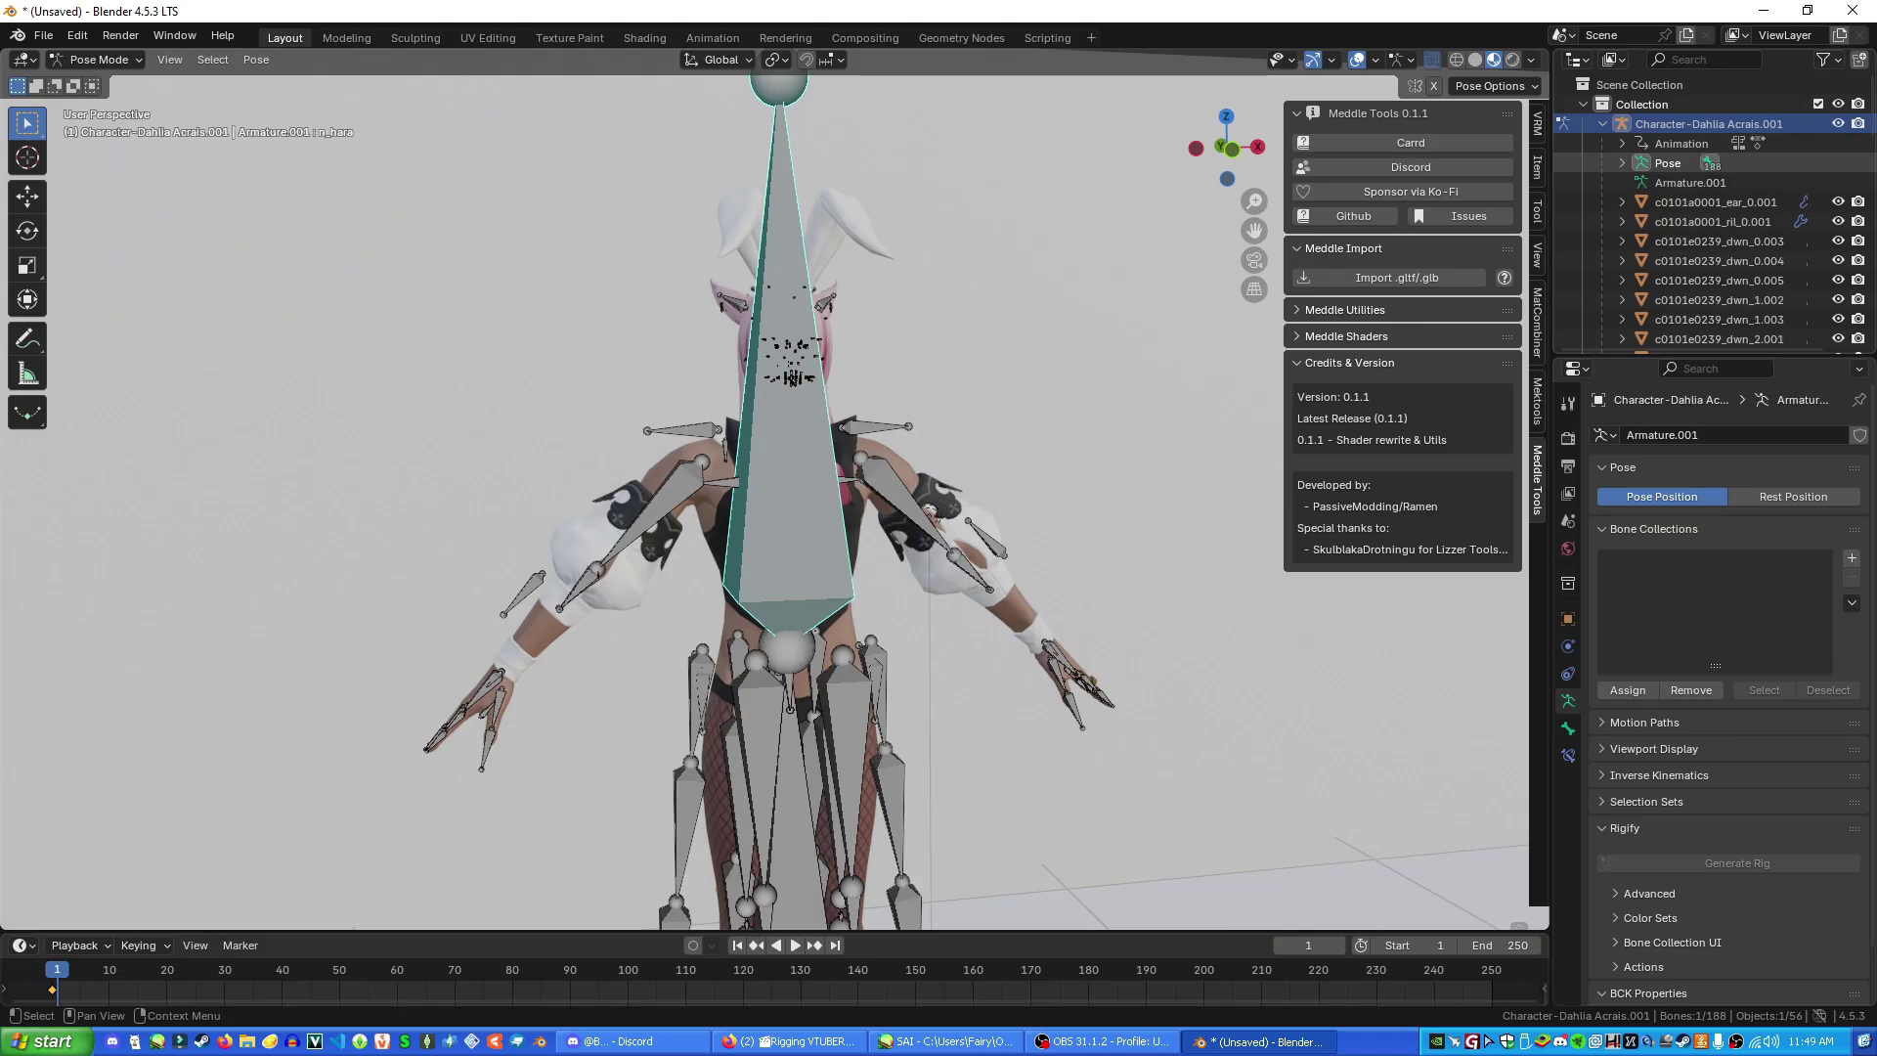
{"action": "left_click", "coordinate": [1696, 182]}
{"action": "left_click", "coordinate": [1641, 183]}
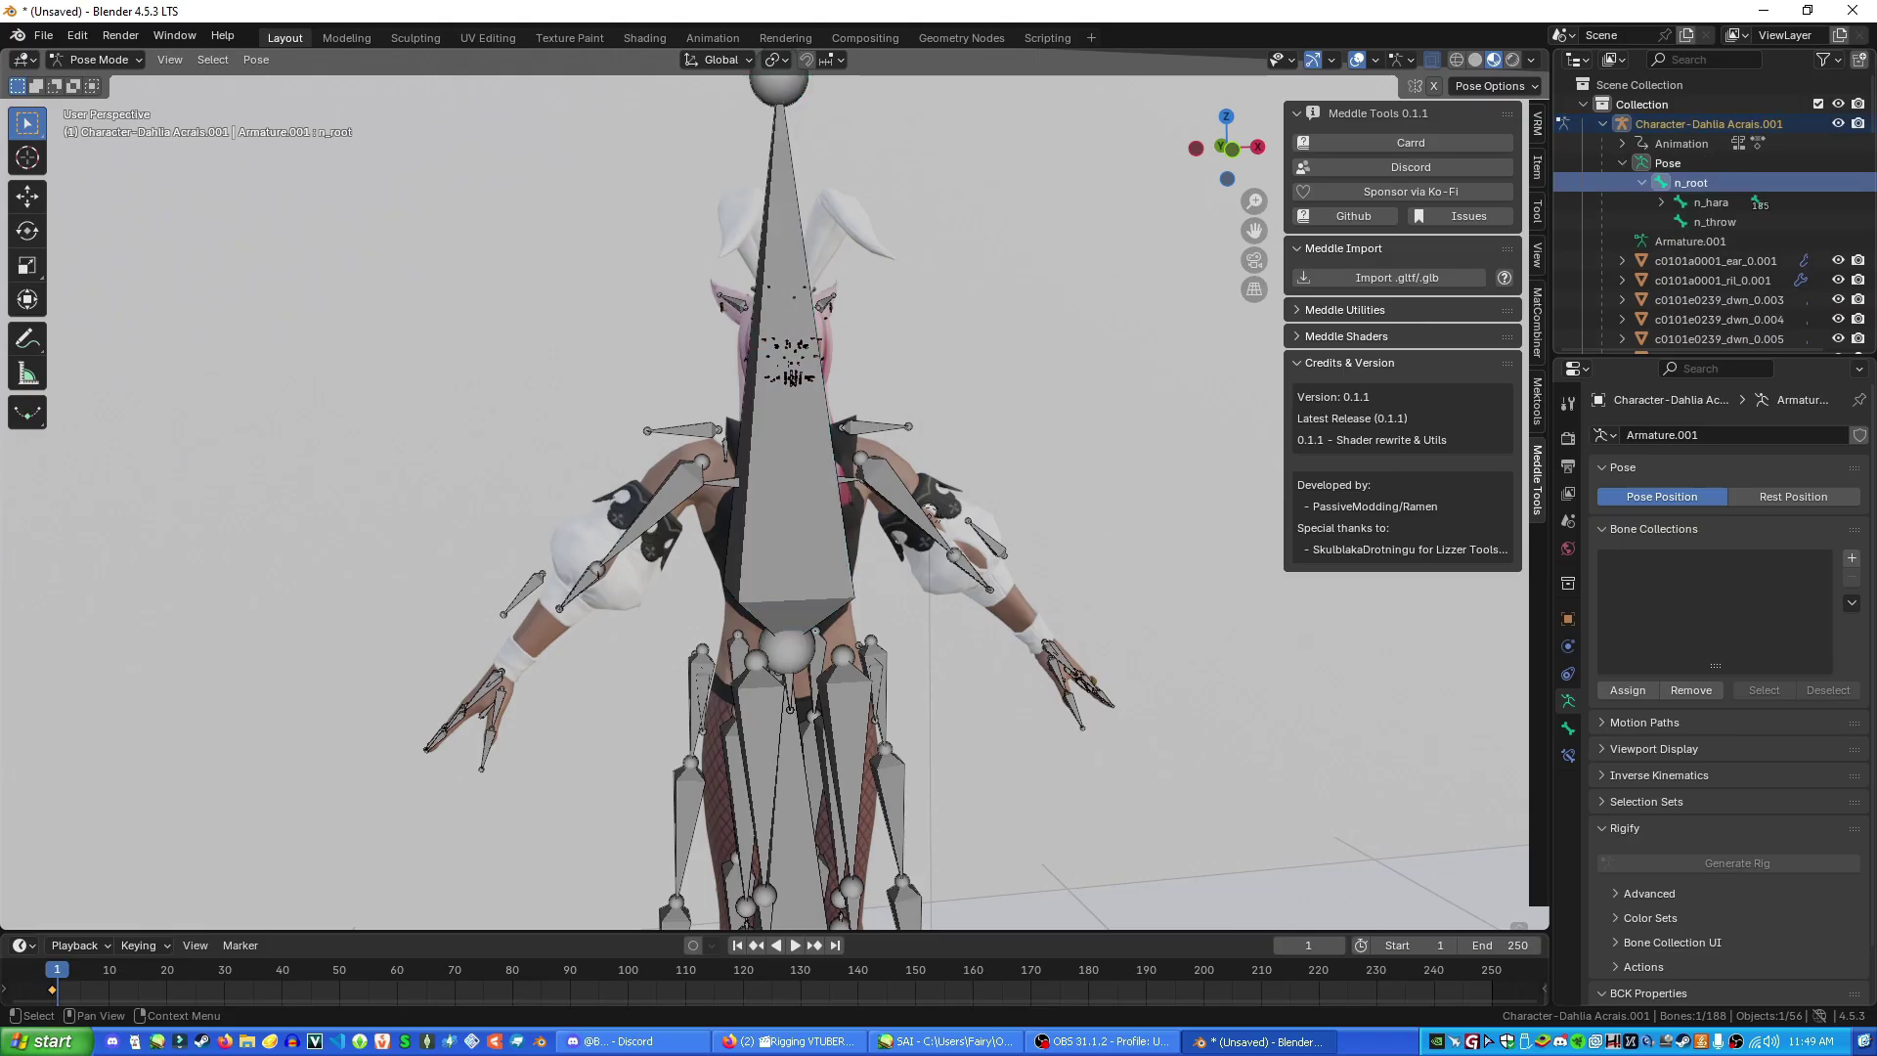
{"action": "right_click", "coordinate": [1688, 184]}
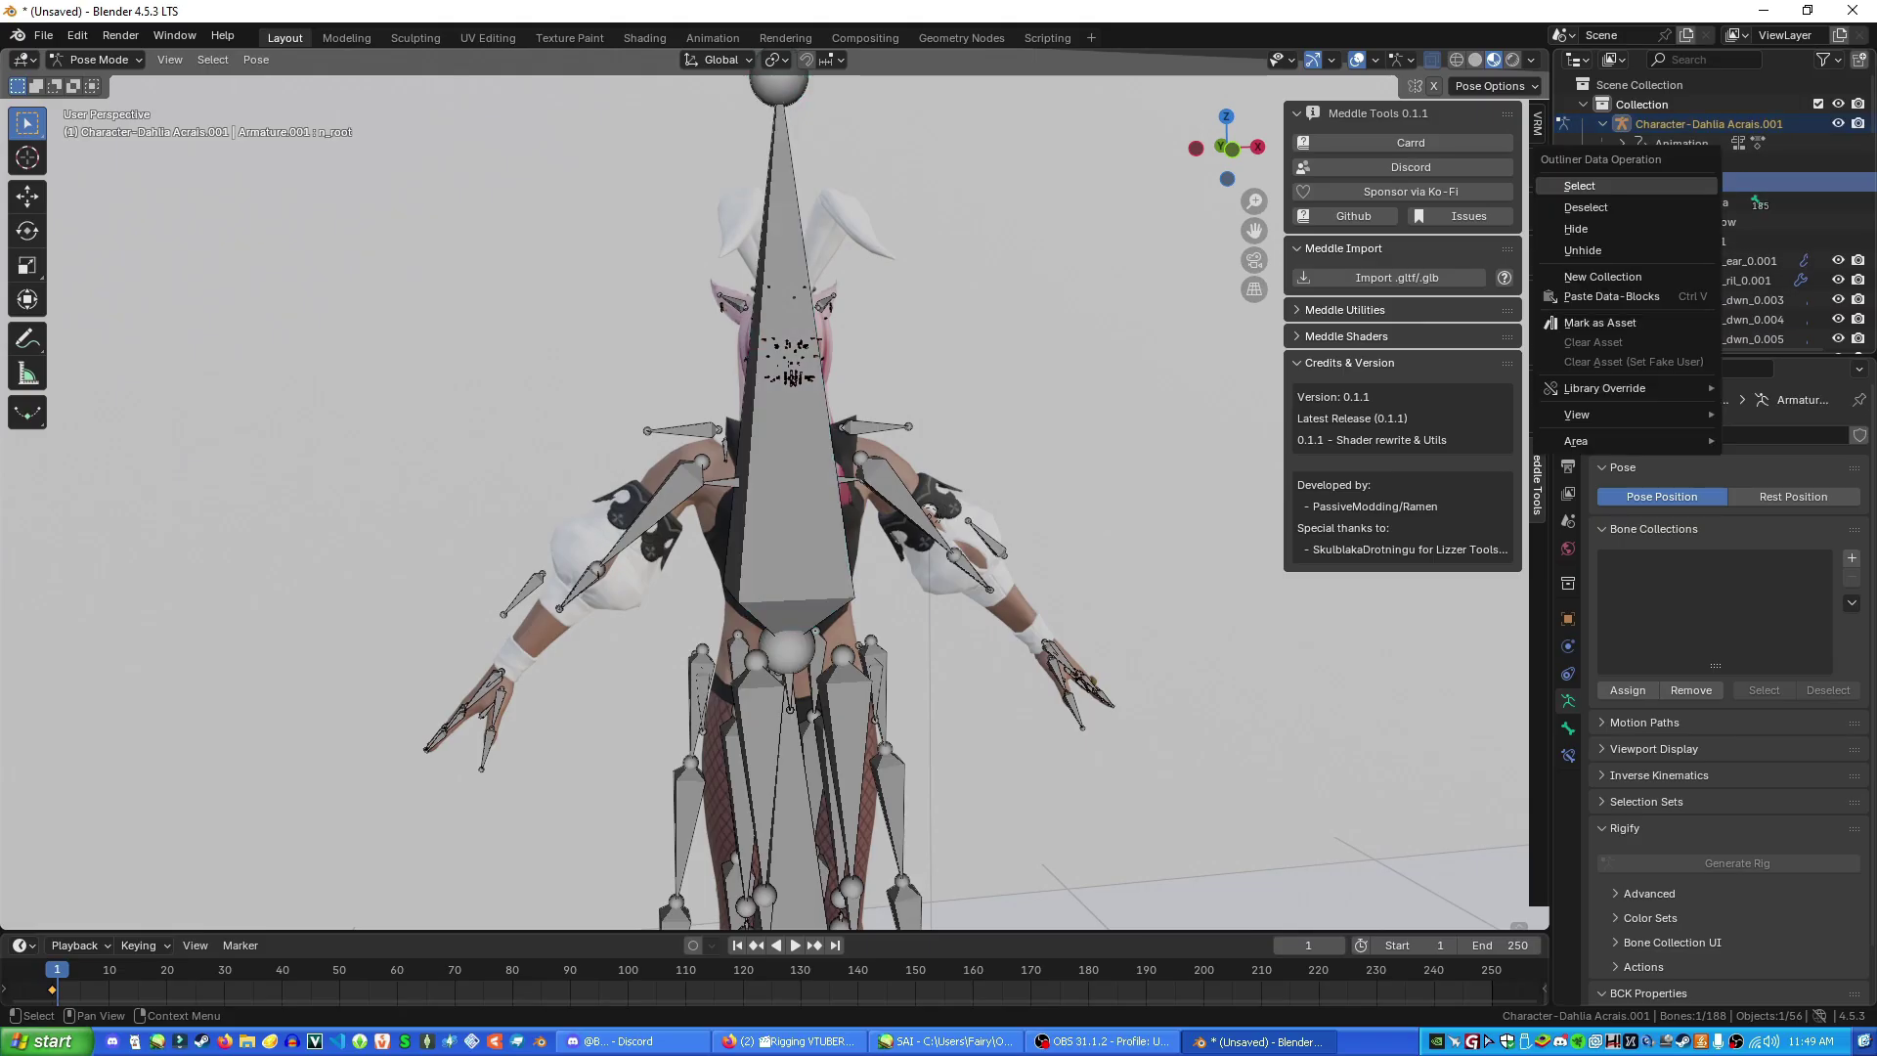
{"action": "left_click", "coordinate": [1686, 228]}
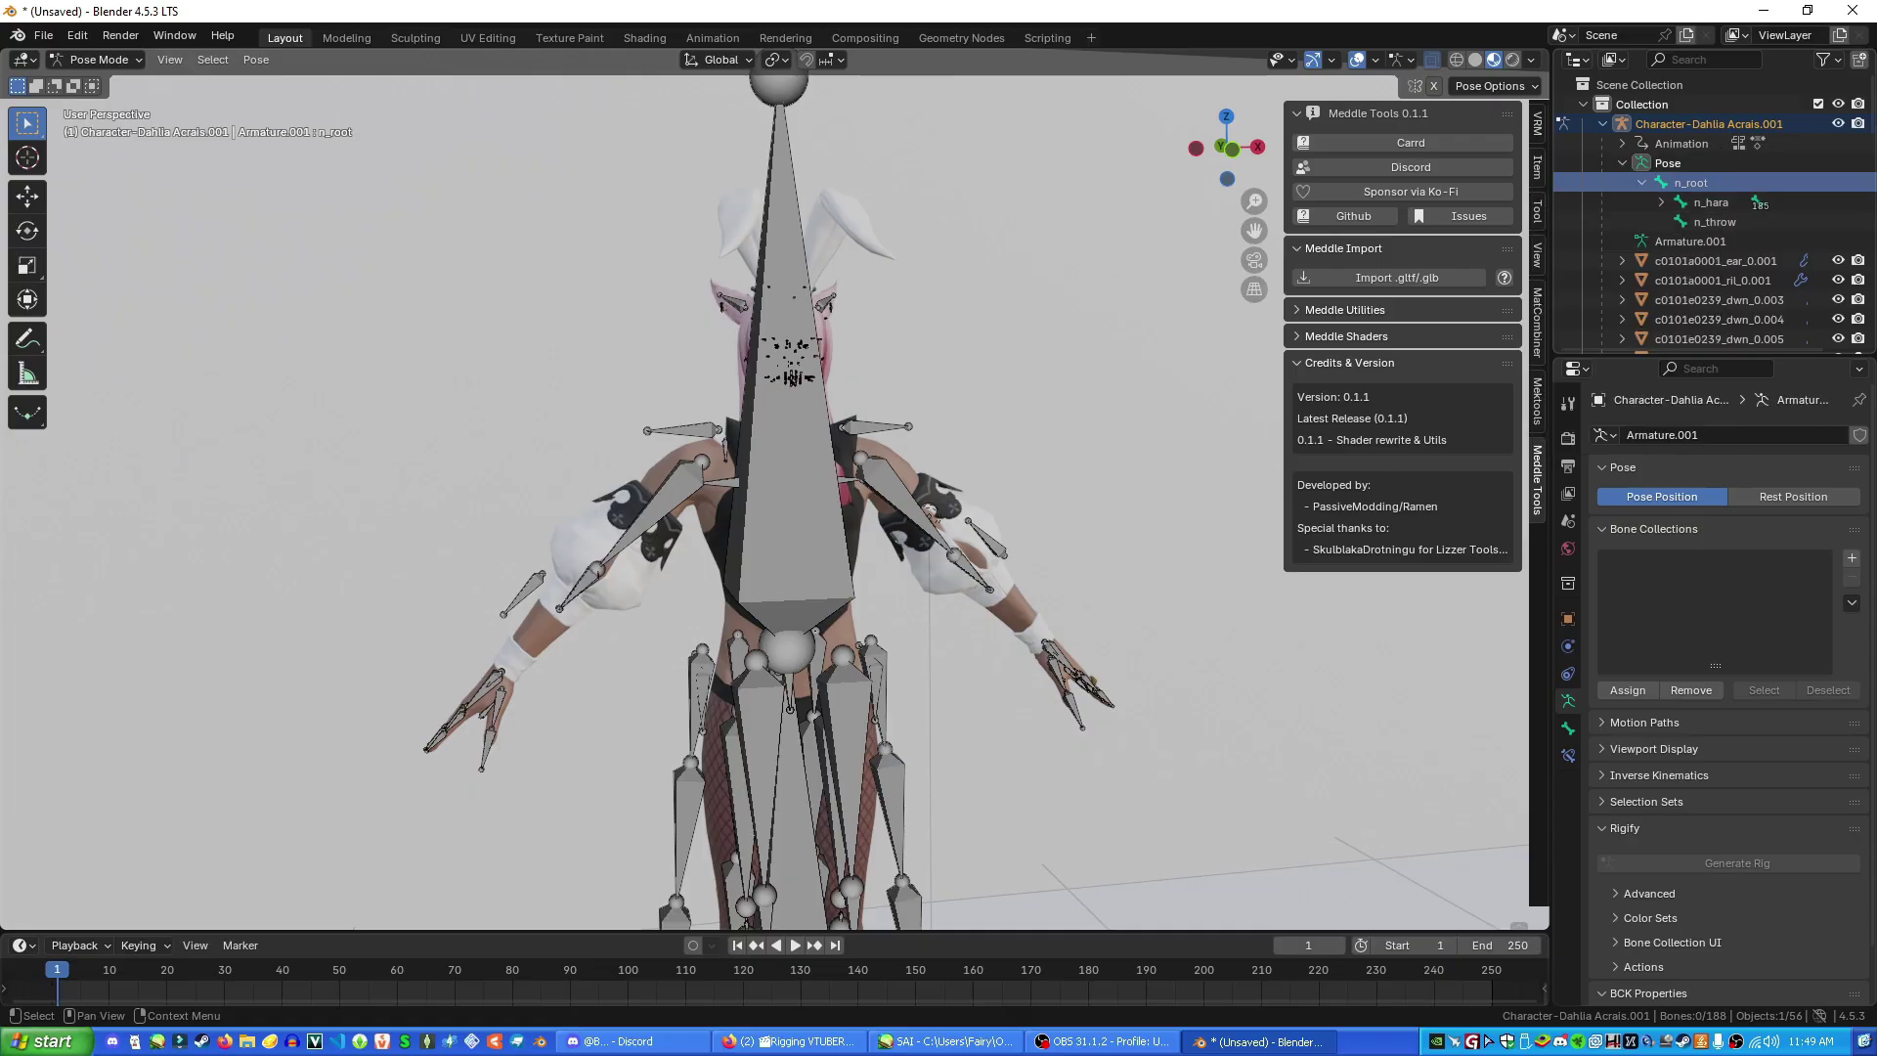
Hide the large n_hara bone from the Outliner and expand it to reach its child bones
{"action": "right_click", "coordinate": [1710, 203]}
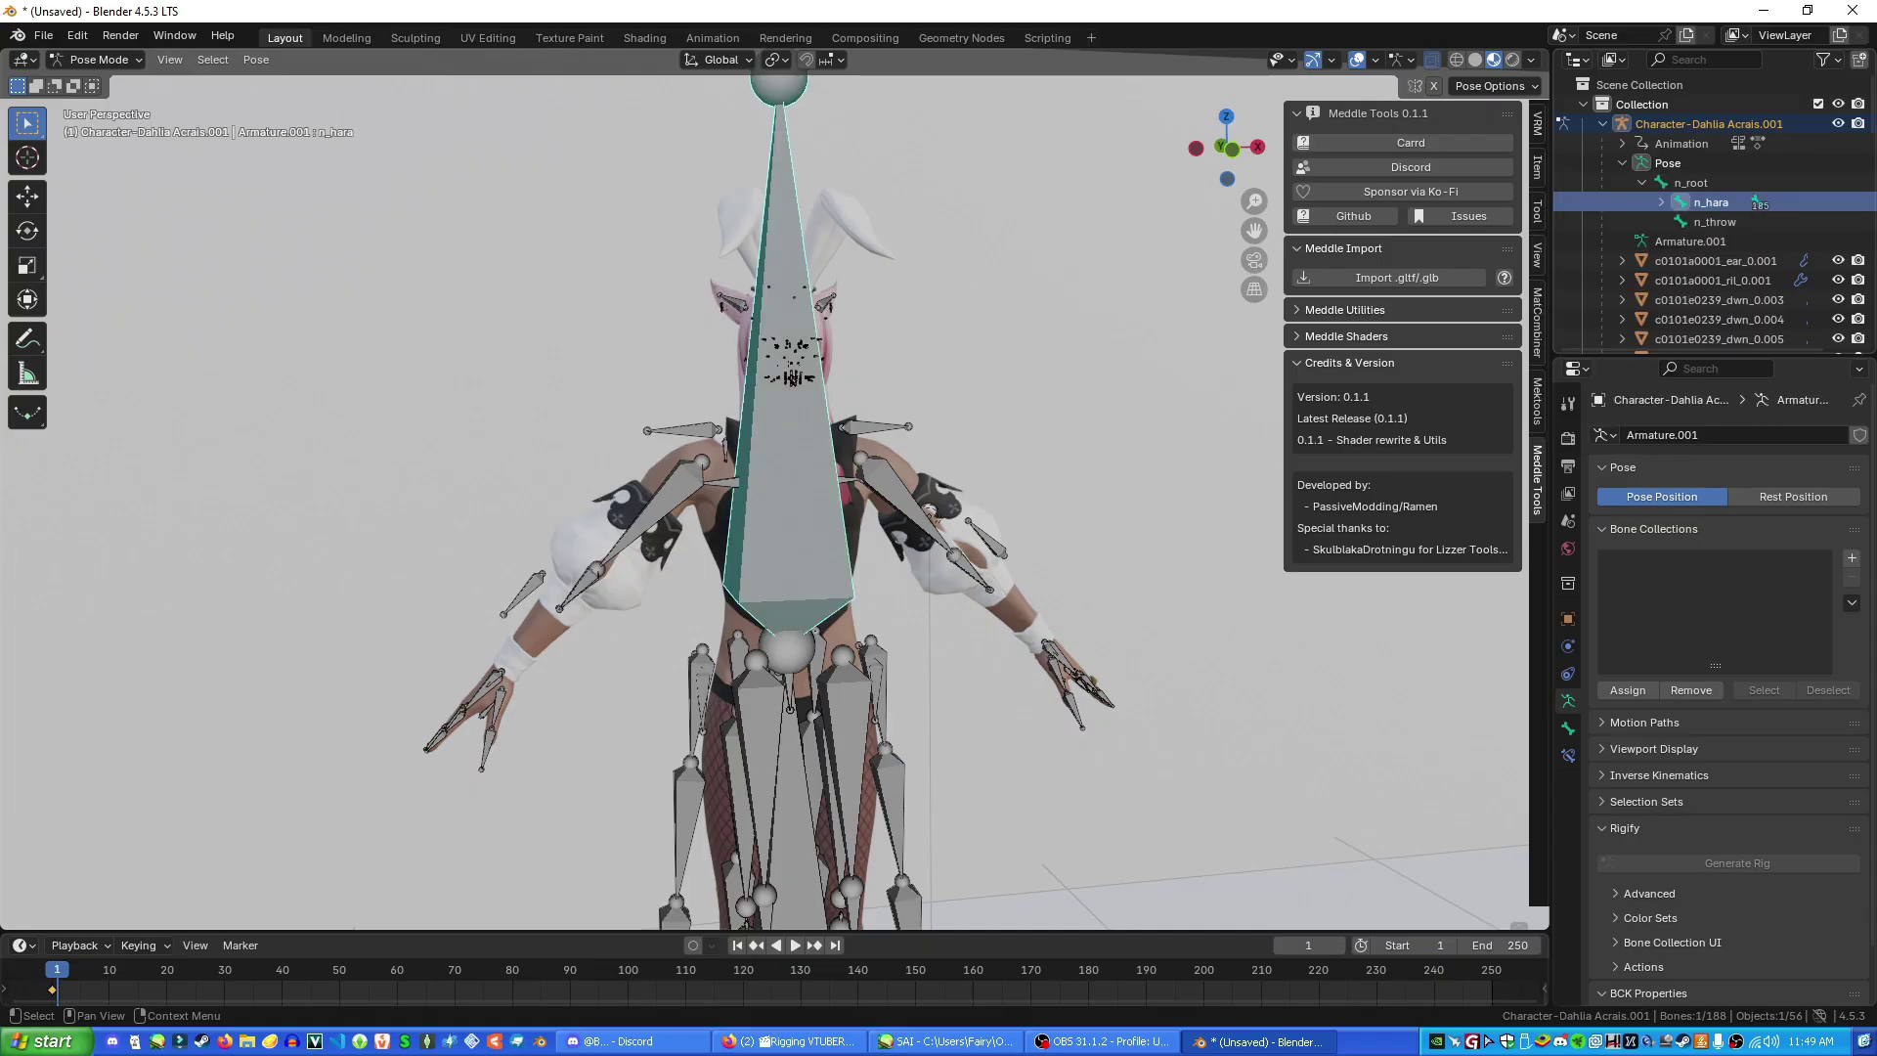
{"action": "right_click", "coordinate": [1712, 200]}
{"action": "left_click", "coordinate": [1608, 200]}
{"action": "left_click", "coordinate": [1661, 202]}
{"action": "left_click", "coordinate": [1728, 222]}
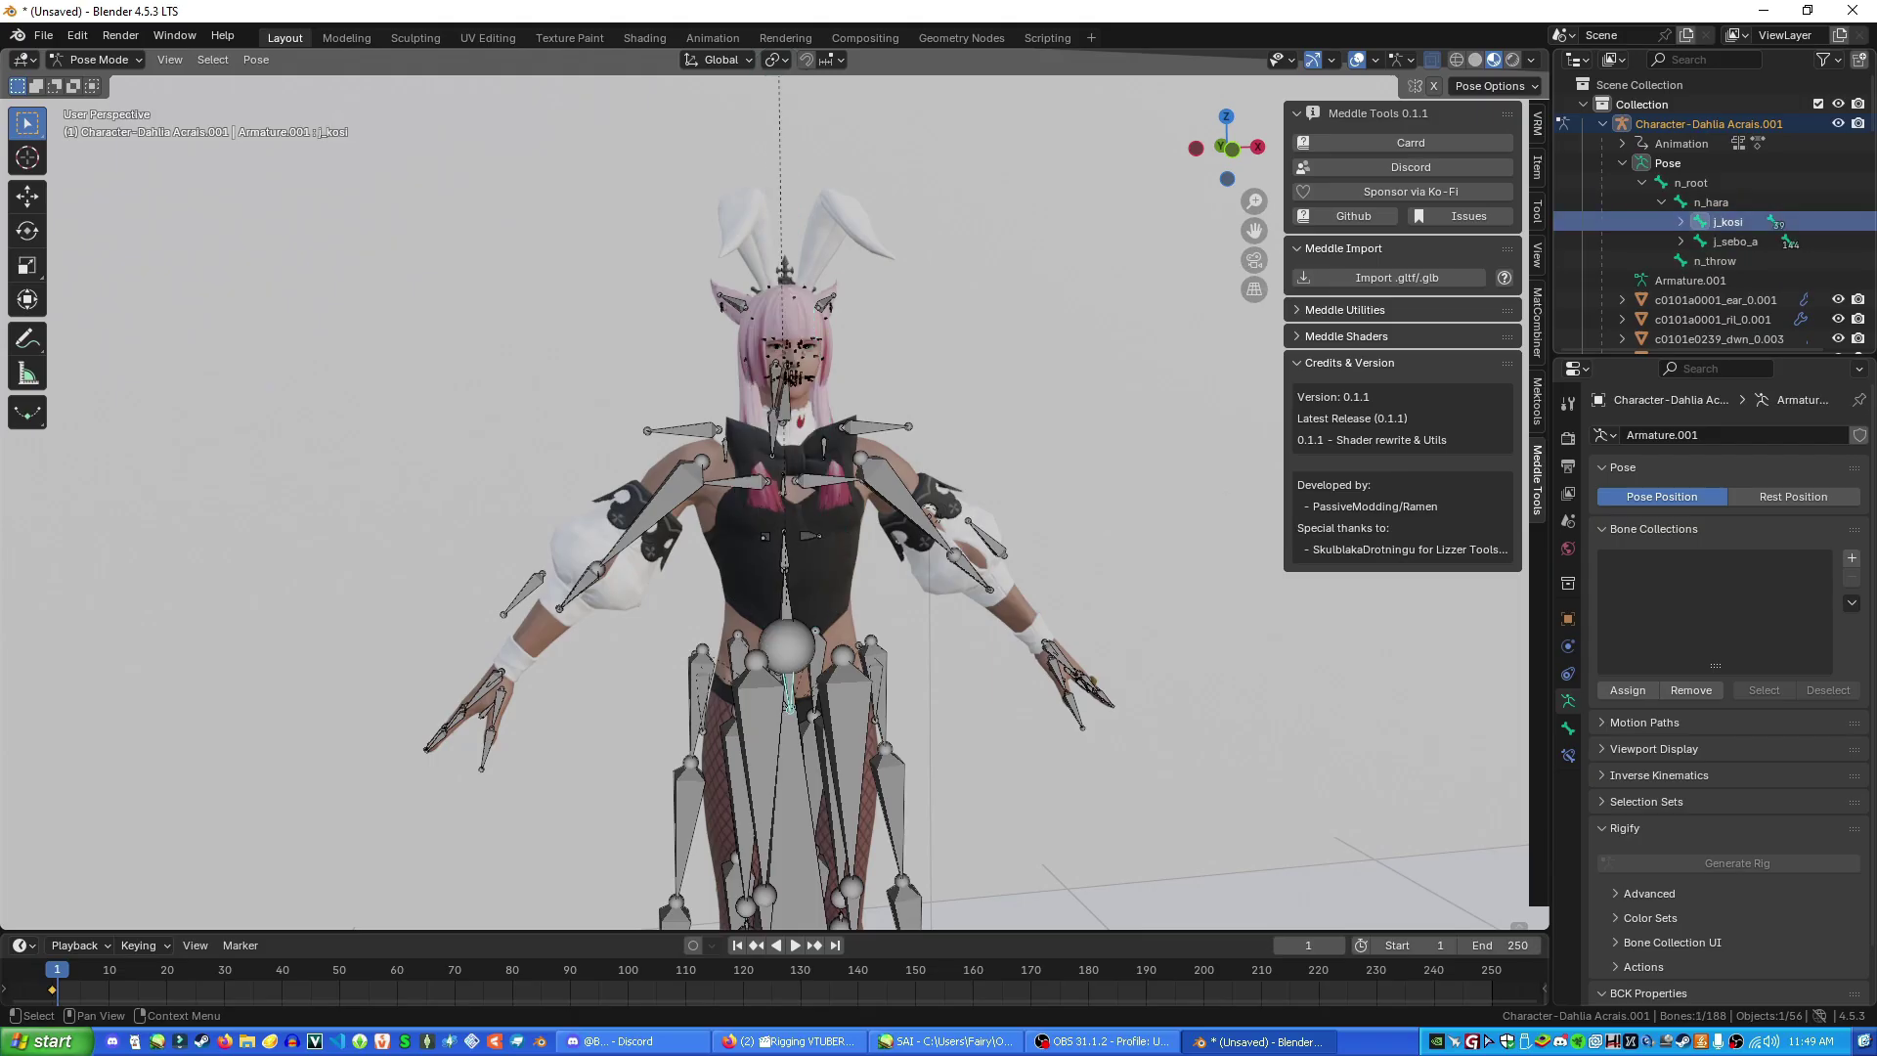
{"action": "left_click", "coordinate": [1711, 202]}
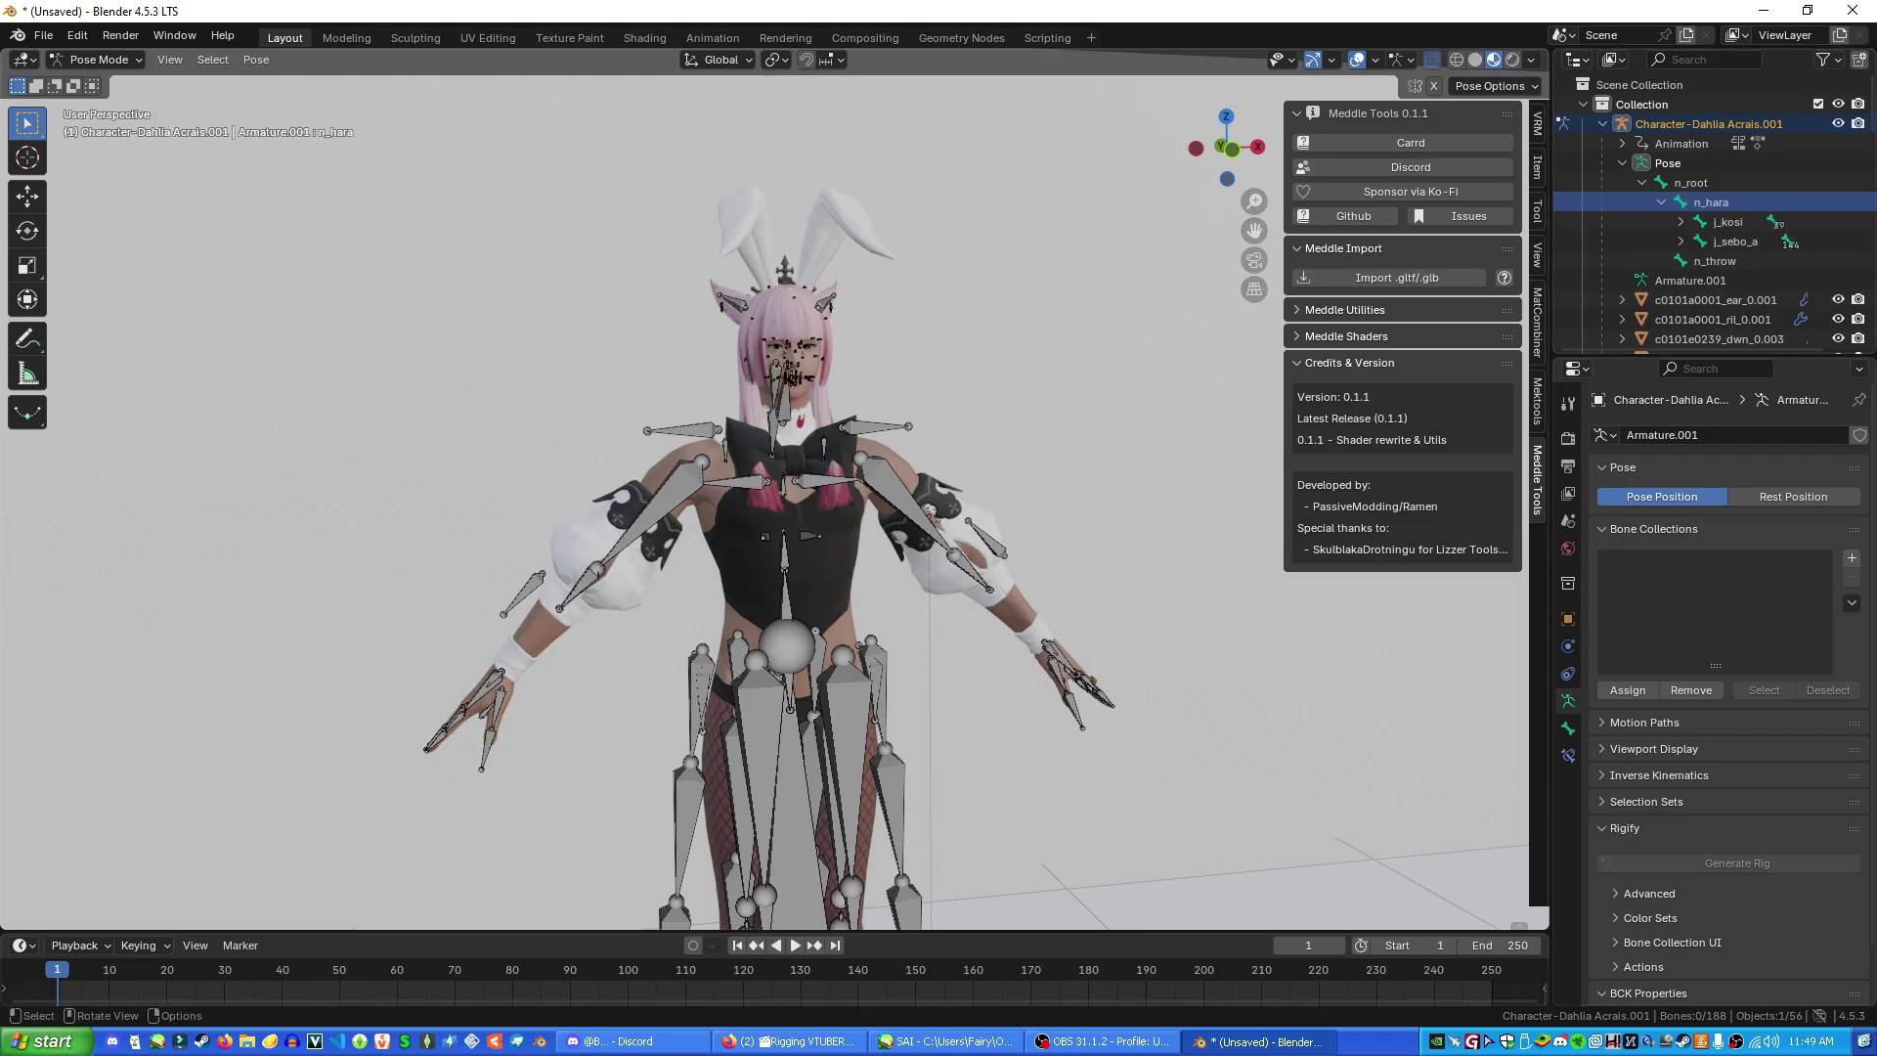
Select the neck bone j_kubi and rotate it slightly with the Rotate tool
{"action": "scroll", "coordinate": [775, 488], "scroll_direction": "up", "scroll_amount": 4}
{"action": "middle_click_drag", "start_coordinate": [775, 489], "coordinate": [767, 495]}
{"action": "middle_click_drag", "start_coordinate": [1163, 720], "coordinate": [1129, 758], "text": "ctrl"}
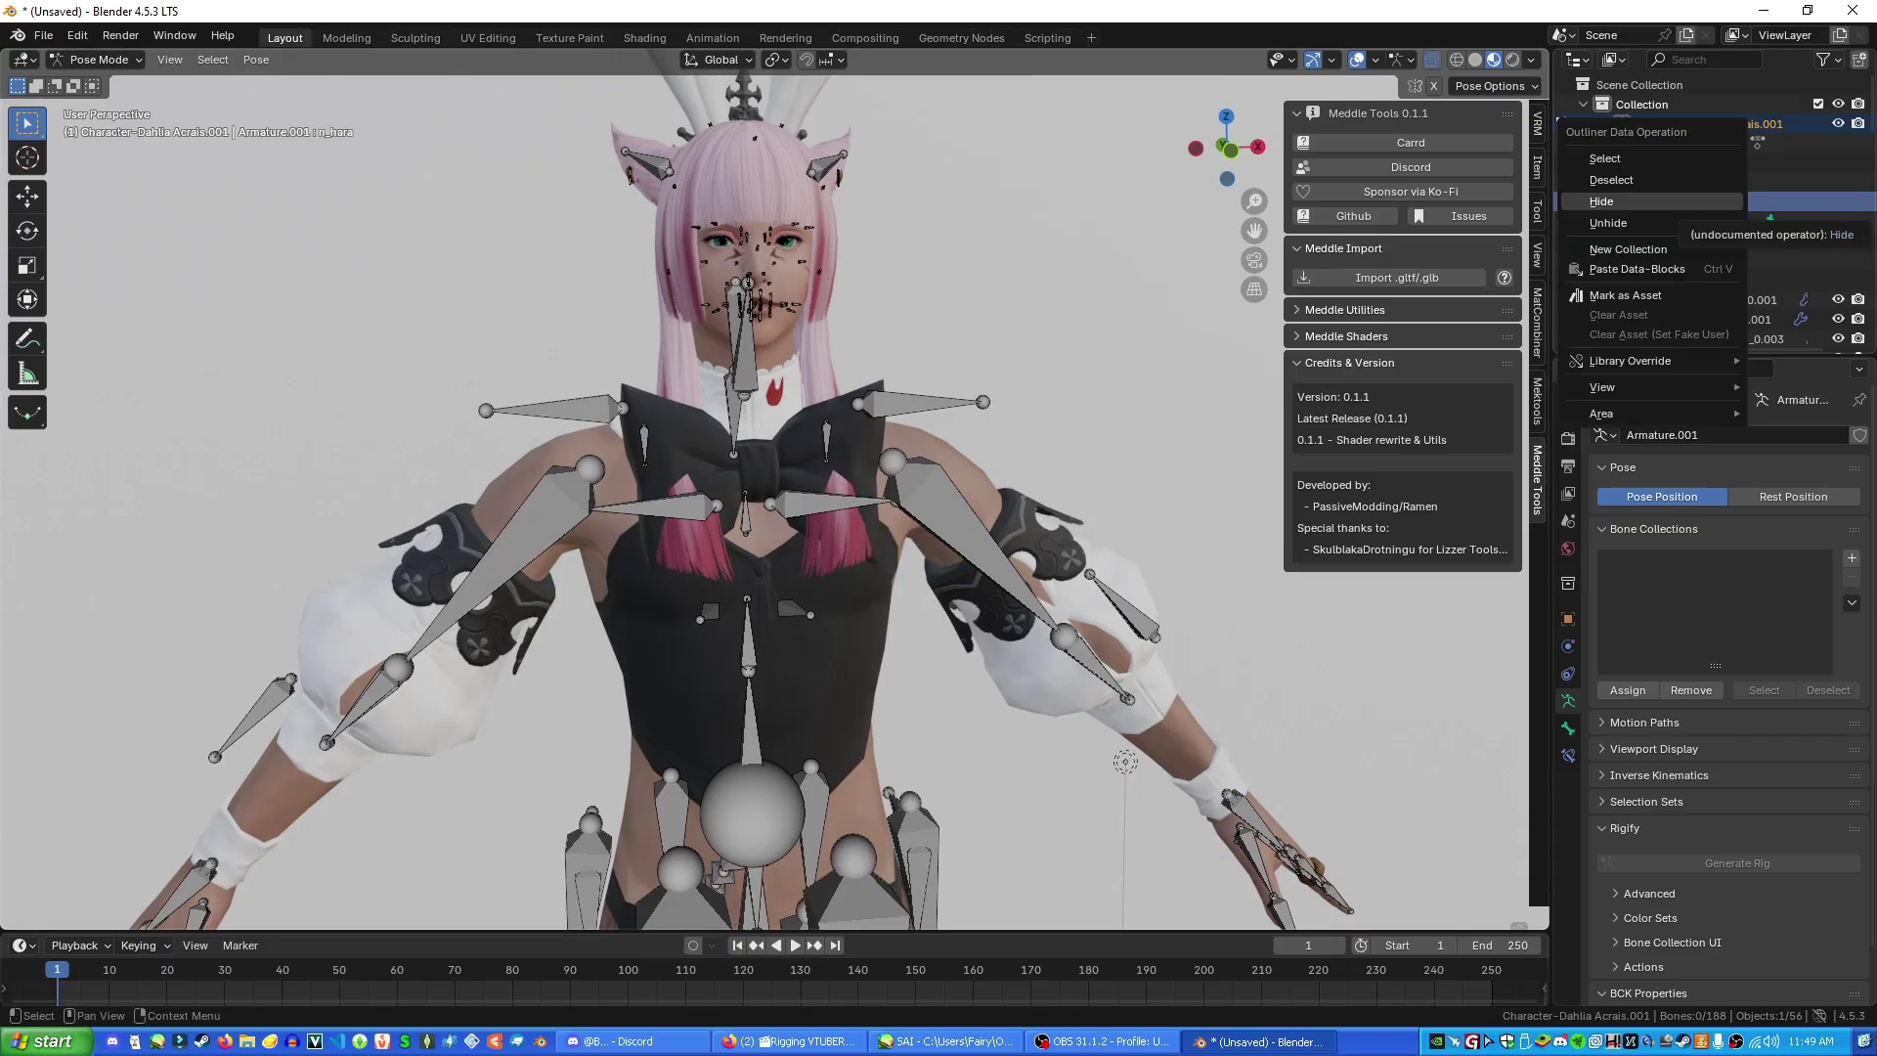
{"action": "middle_click_drag", "start_coordinate": [1125, 762], "coordinate": [1169, 927]}
{"action": "left_click", "coordinate": [750, 406]}
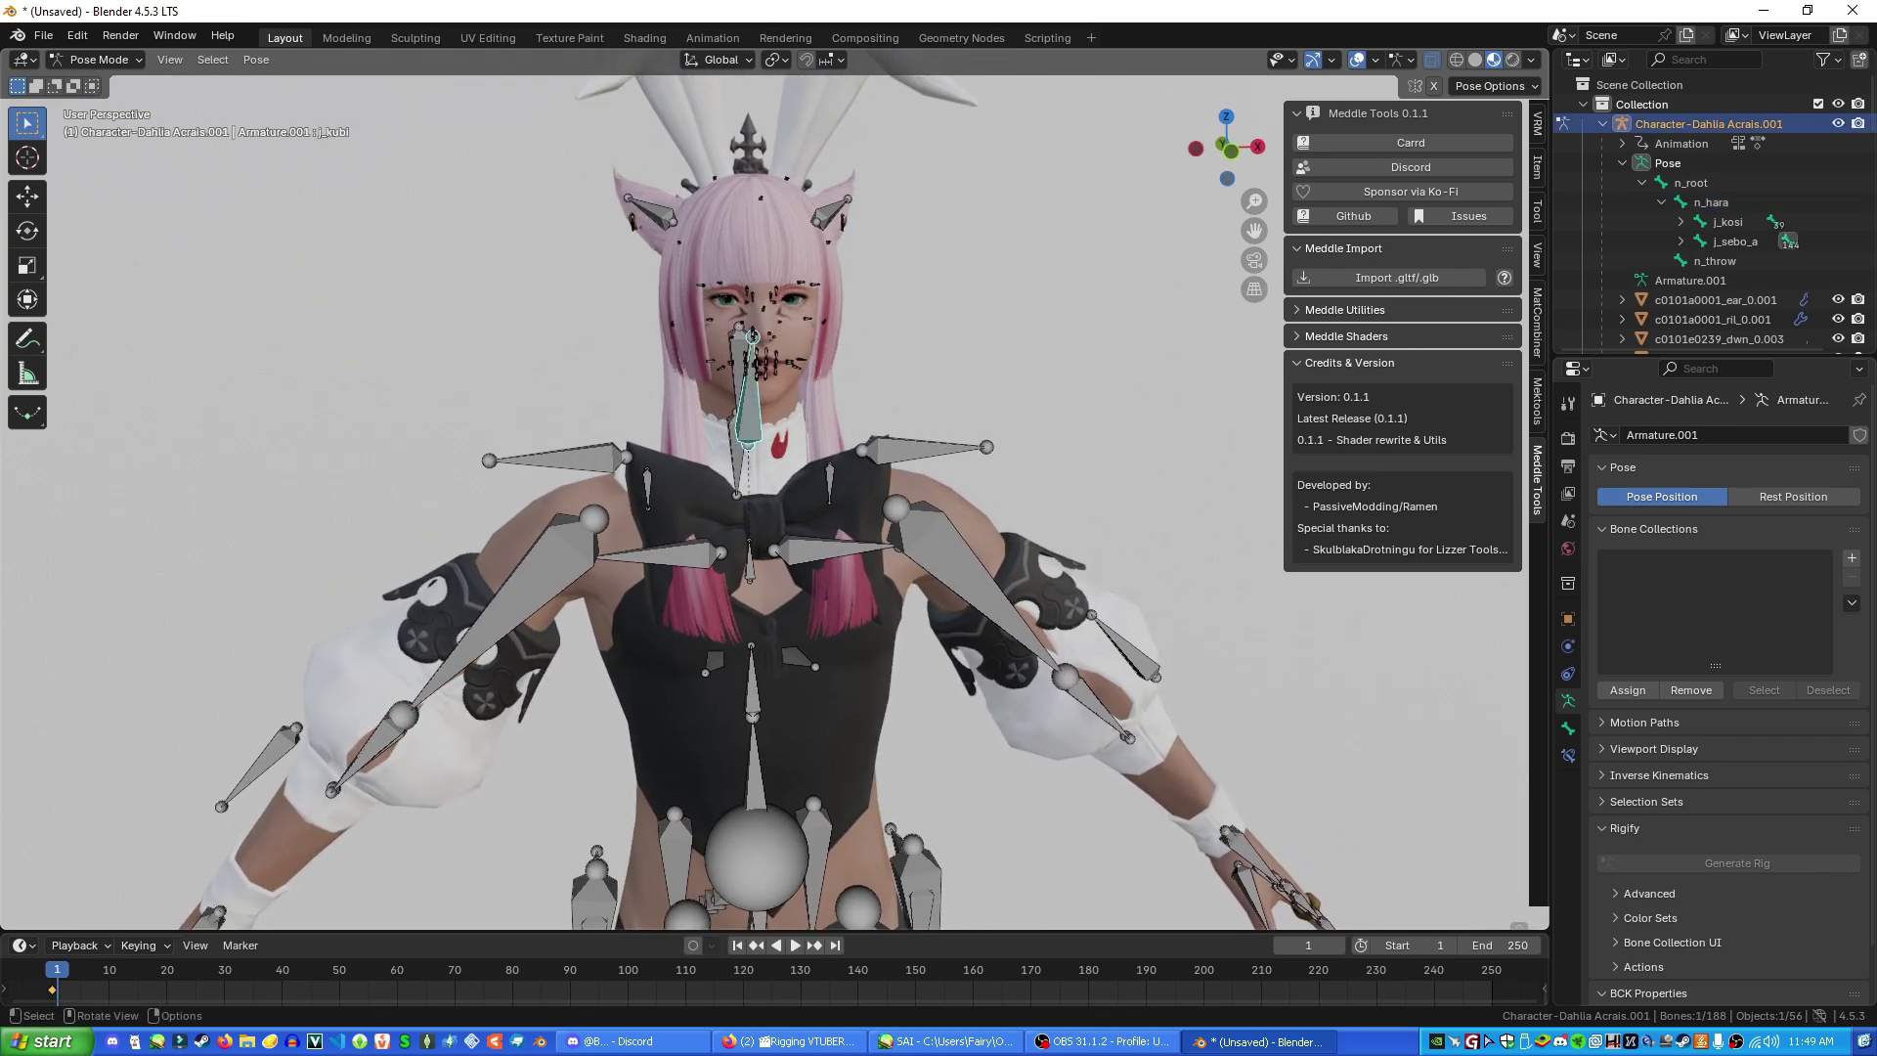
{"action": "middle_click_drag", "start_coordinate": [749, 405], "coordinate": [736, 406]}
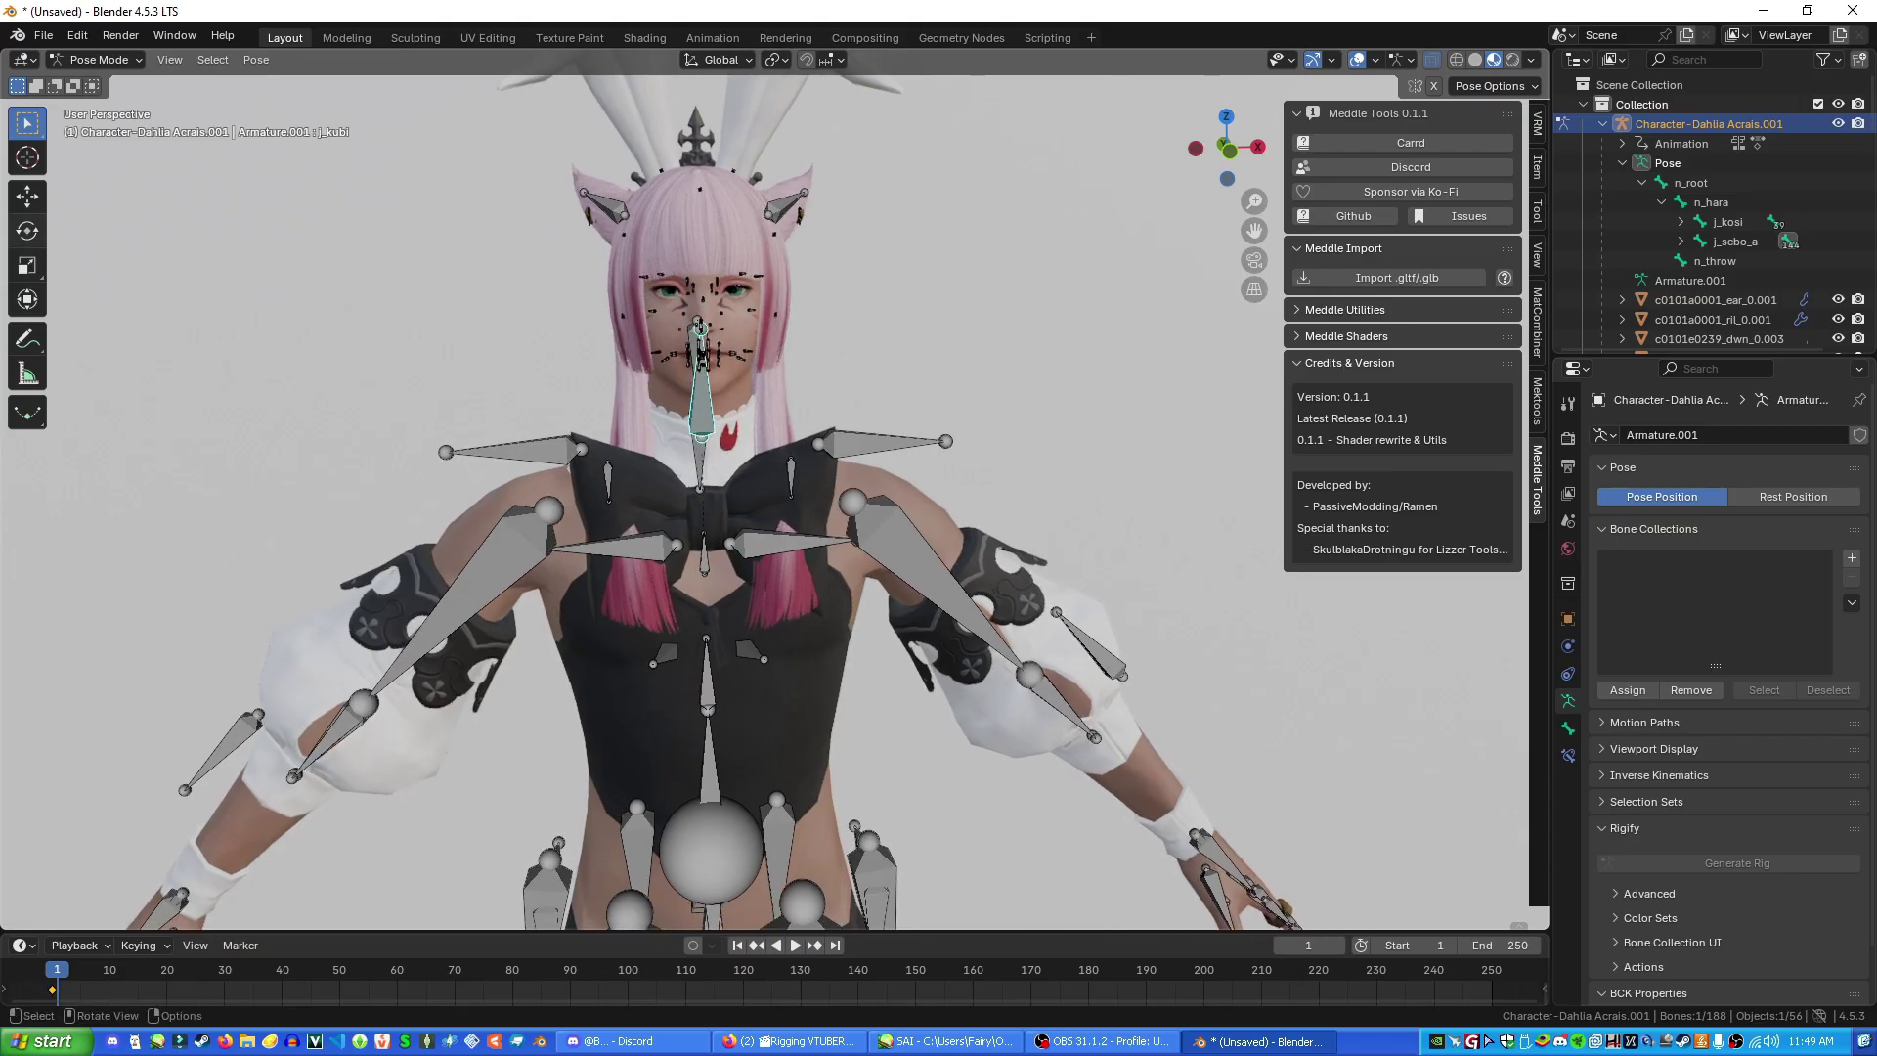
{"action": "left_click", "coordinate": [27, 231]}
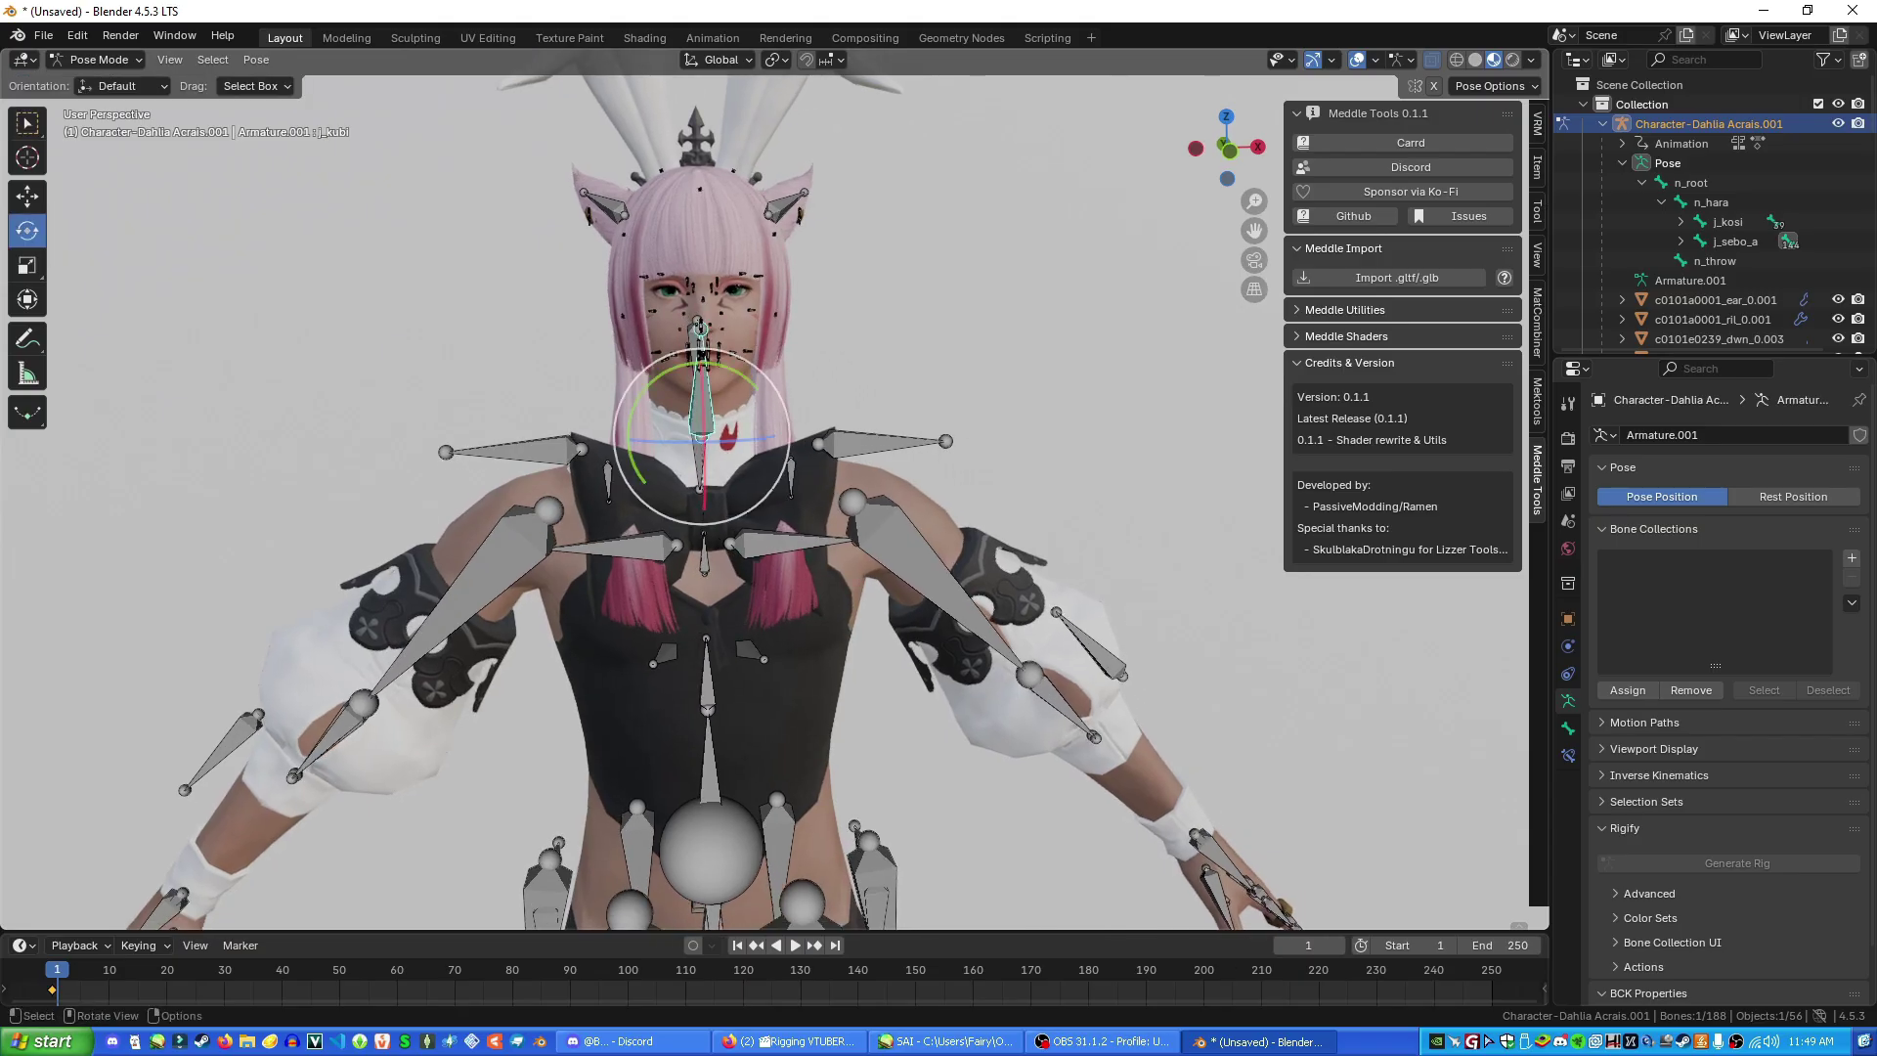
{"action": "left_click_drag", "start_coordinate": [647, 440], "coordinate": [640, 446]}
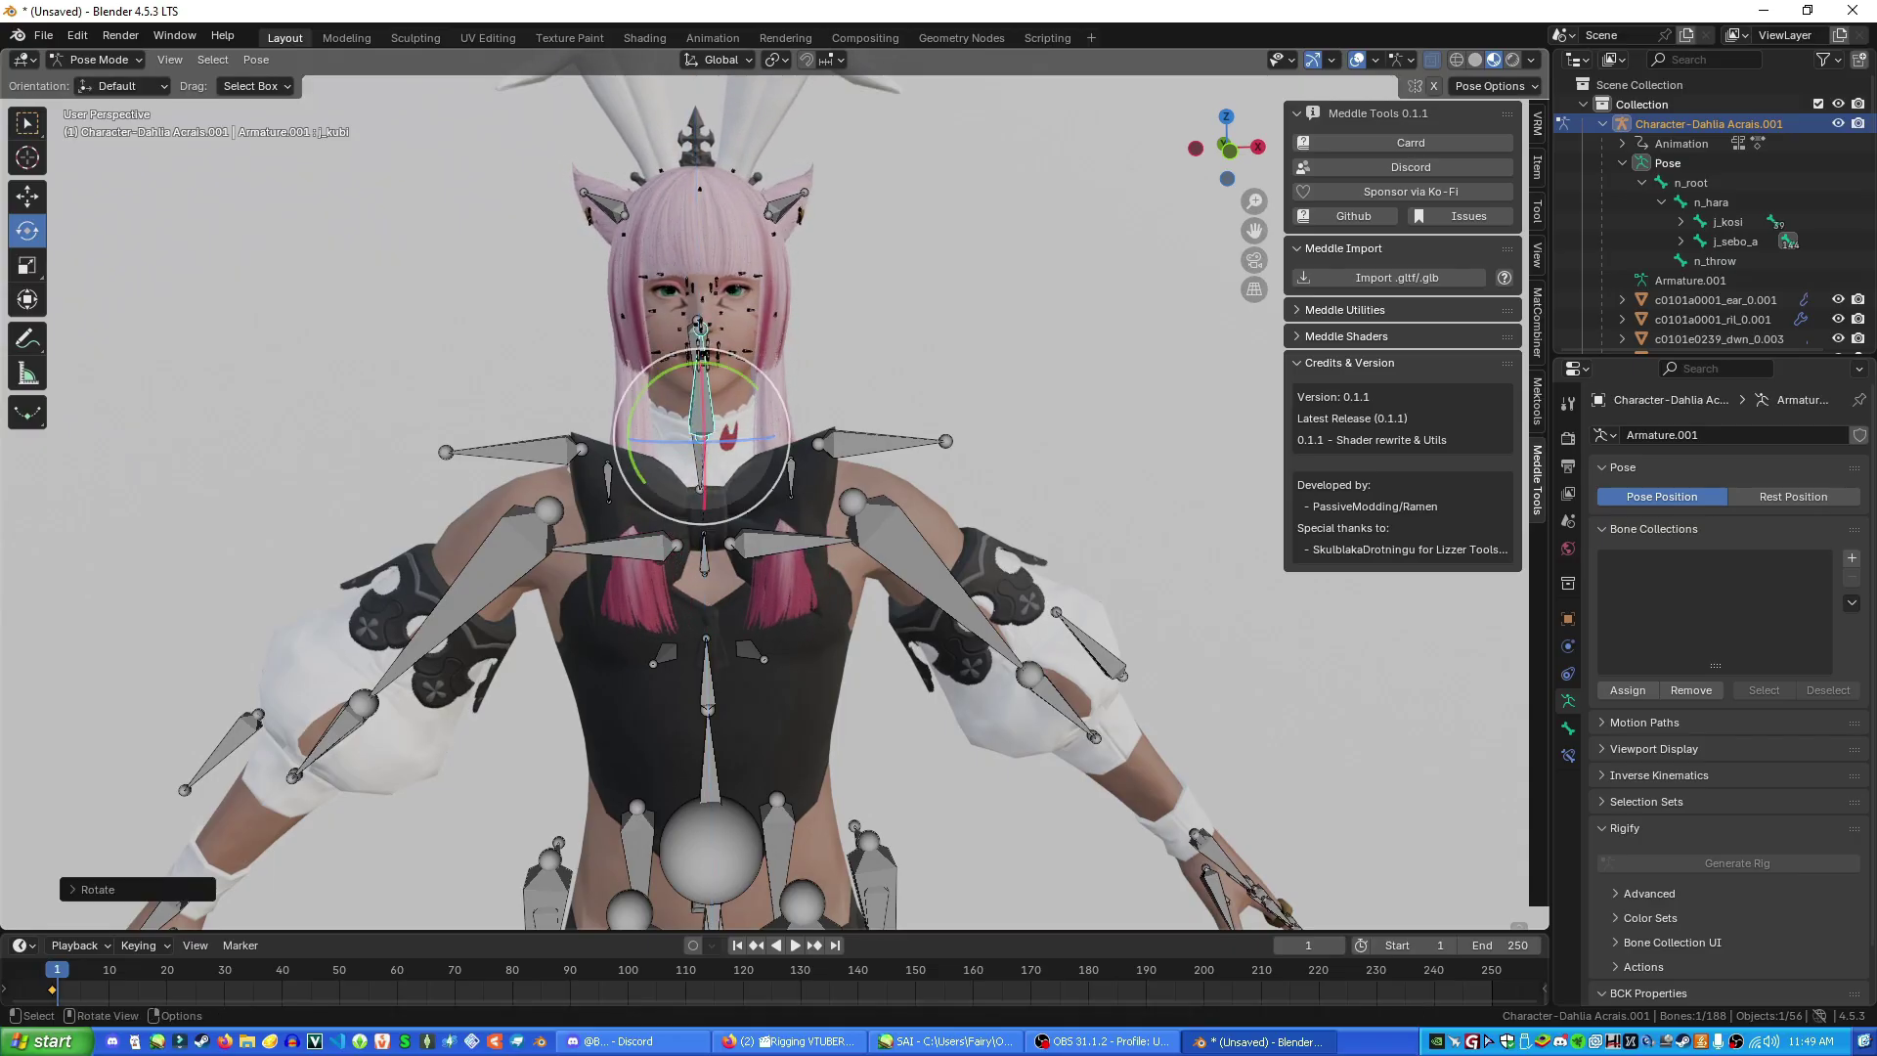
Select the front hair bone on the character's left side and rotate it slightly
{"action": "scroll", "coordinate": [640, 446], "scroll_direction": "up", "scroll_amount": 5}
{"action": "mouse_move", "coordinate": [640, 446]}
{"action": "middle_mouse_down"}
{"action": "mouse_move", "coordinate": [579, 475]}
{"action": "mouse_move", "coordinate": [649, 478]}
{"action": "middle_mouse_up"}
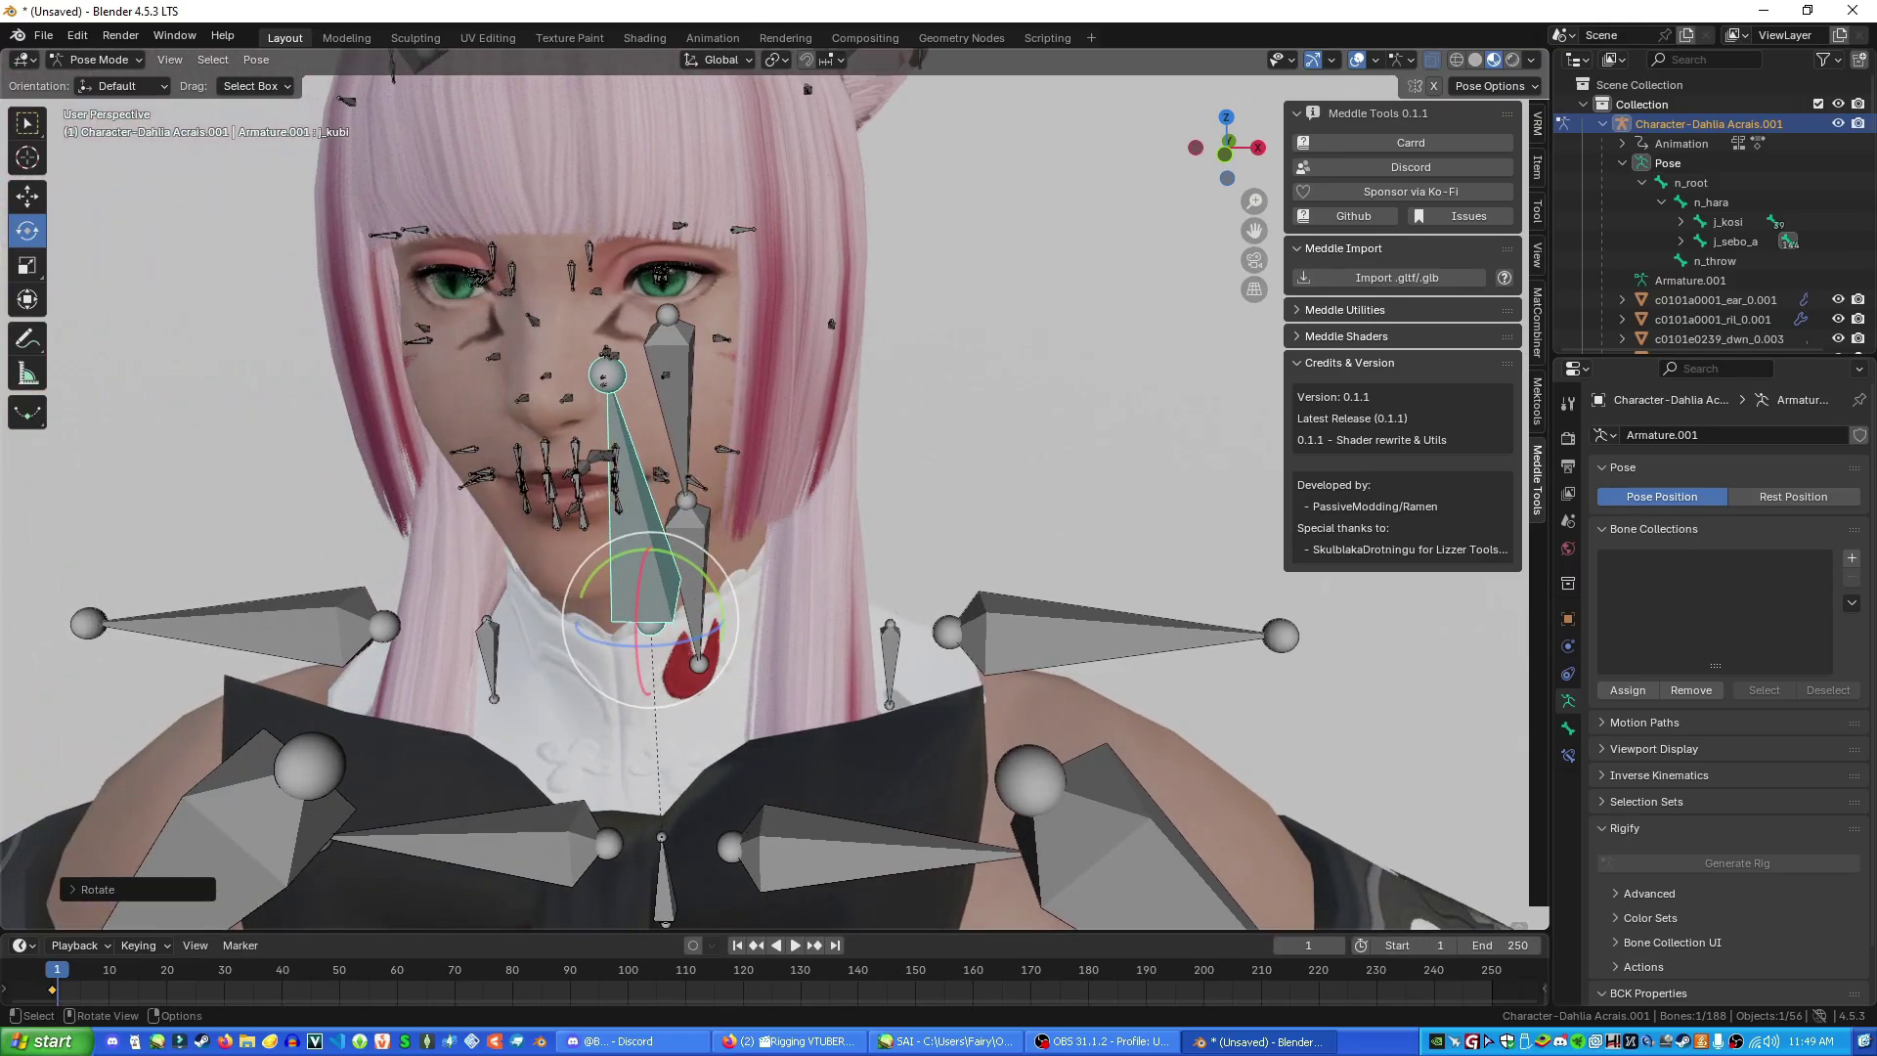
{"action": "left_click", "coordinate": [831, 323]}
{"action": "middle_click_drag", "start_coordinate": [831, 323], "coordinate": [753, 193], "text": "shift"}
{"action": "scroll", "coordinate": [767, 324], "scroll_direction": "down", "scroll_amount": 3}
{"action": "scroll", "coordinate": [719, 88], "scroll_direction": "down", "scroll_amount": 2}
{"action": "left_click_drag", "start_coordinate": [775, 416], "coordinate": [787, 451]}
{"action": "middle_click_drag", "start_coordinate": [684, 489], "coordinate": [865, 422], "text": "shift"}
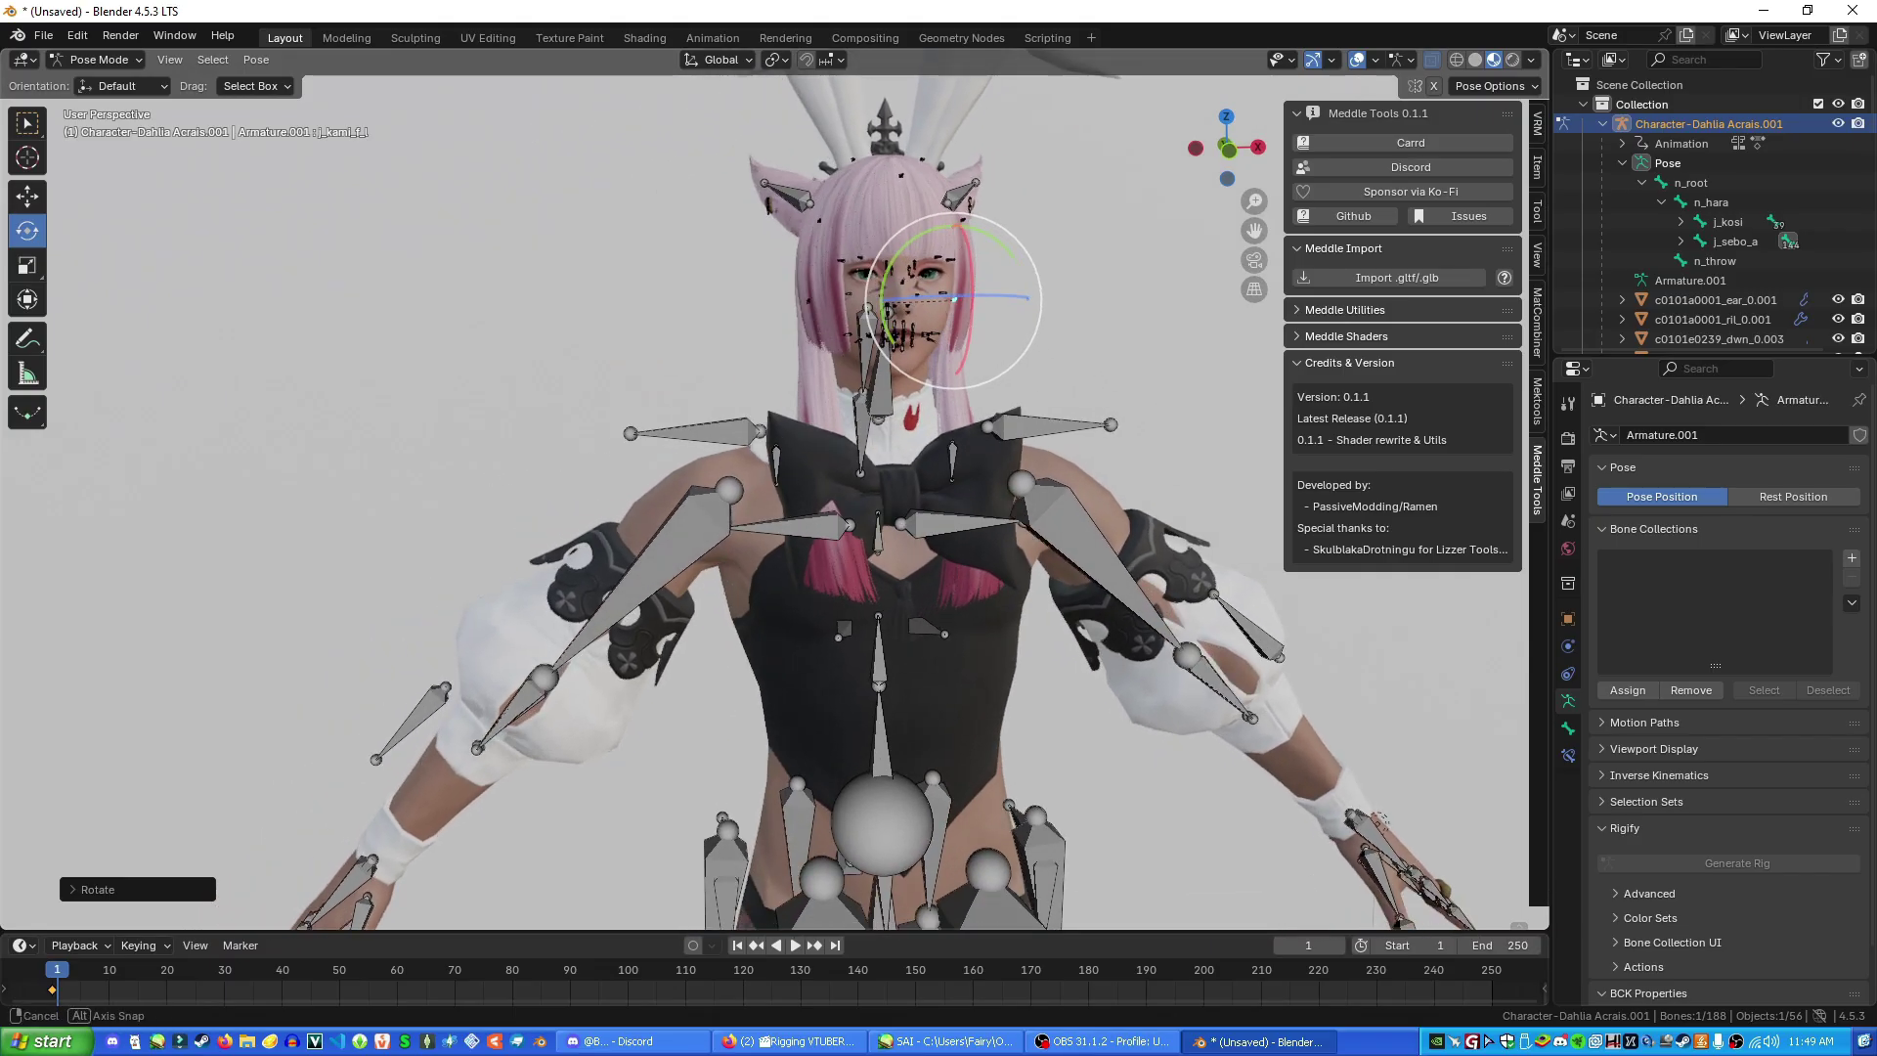
Rotate the matching front hair bone on the character's right side about the X axis
{"action": "left_click", "coordinate": [811, 311]}
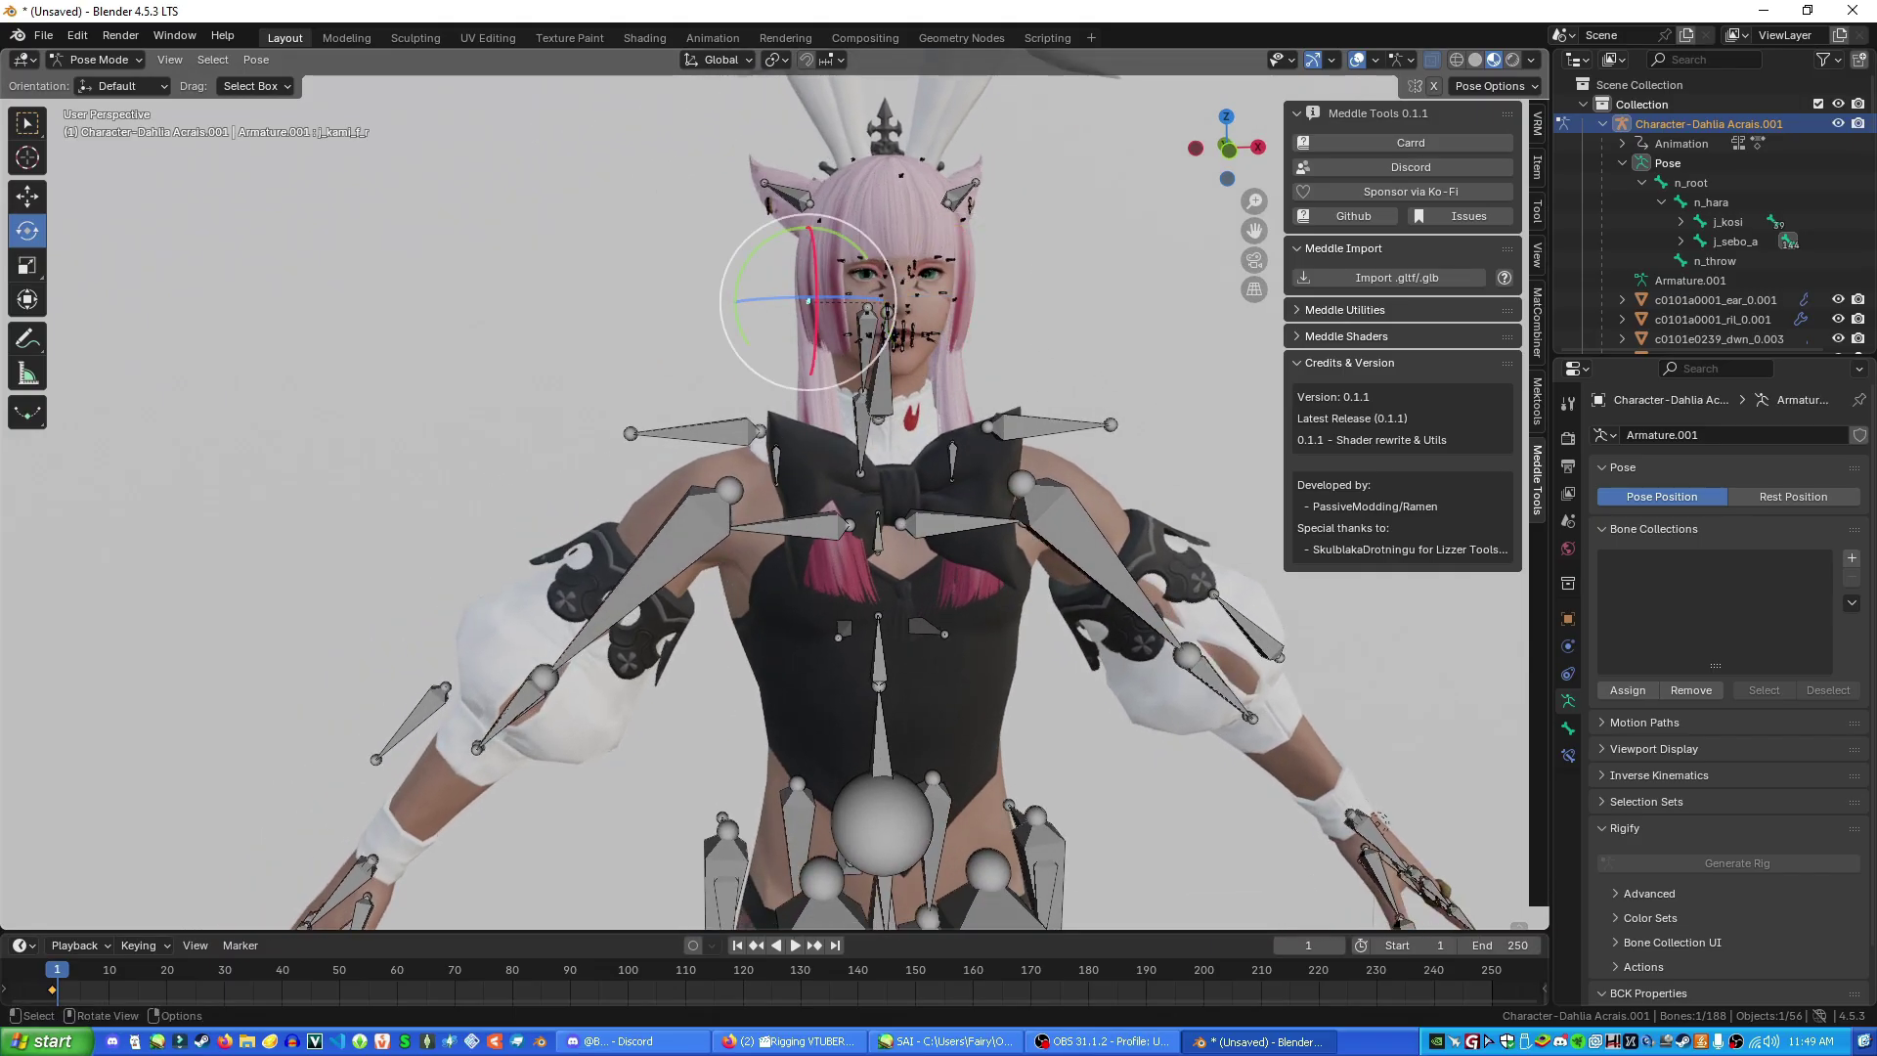
{"action": "key", "text": "r"}
{"action": "key", "text": "x"}
{"action": "left_click", "coordinate": [809, 330]}
{"action": "scroll", "coordinate": [810, 329], "scroll_direction": "up", "scroll_amount": 5}
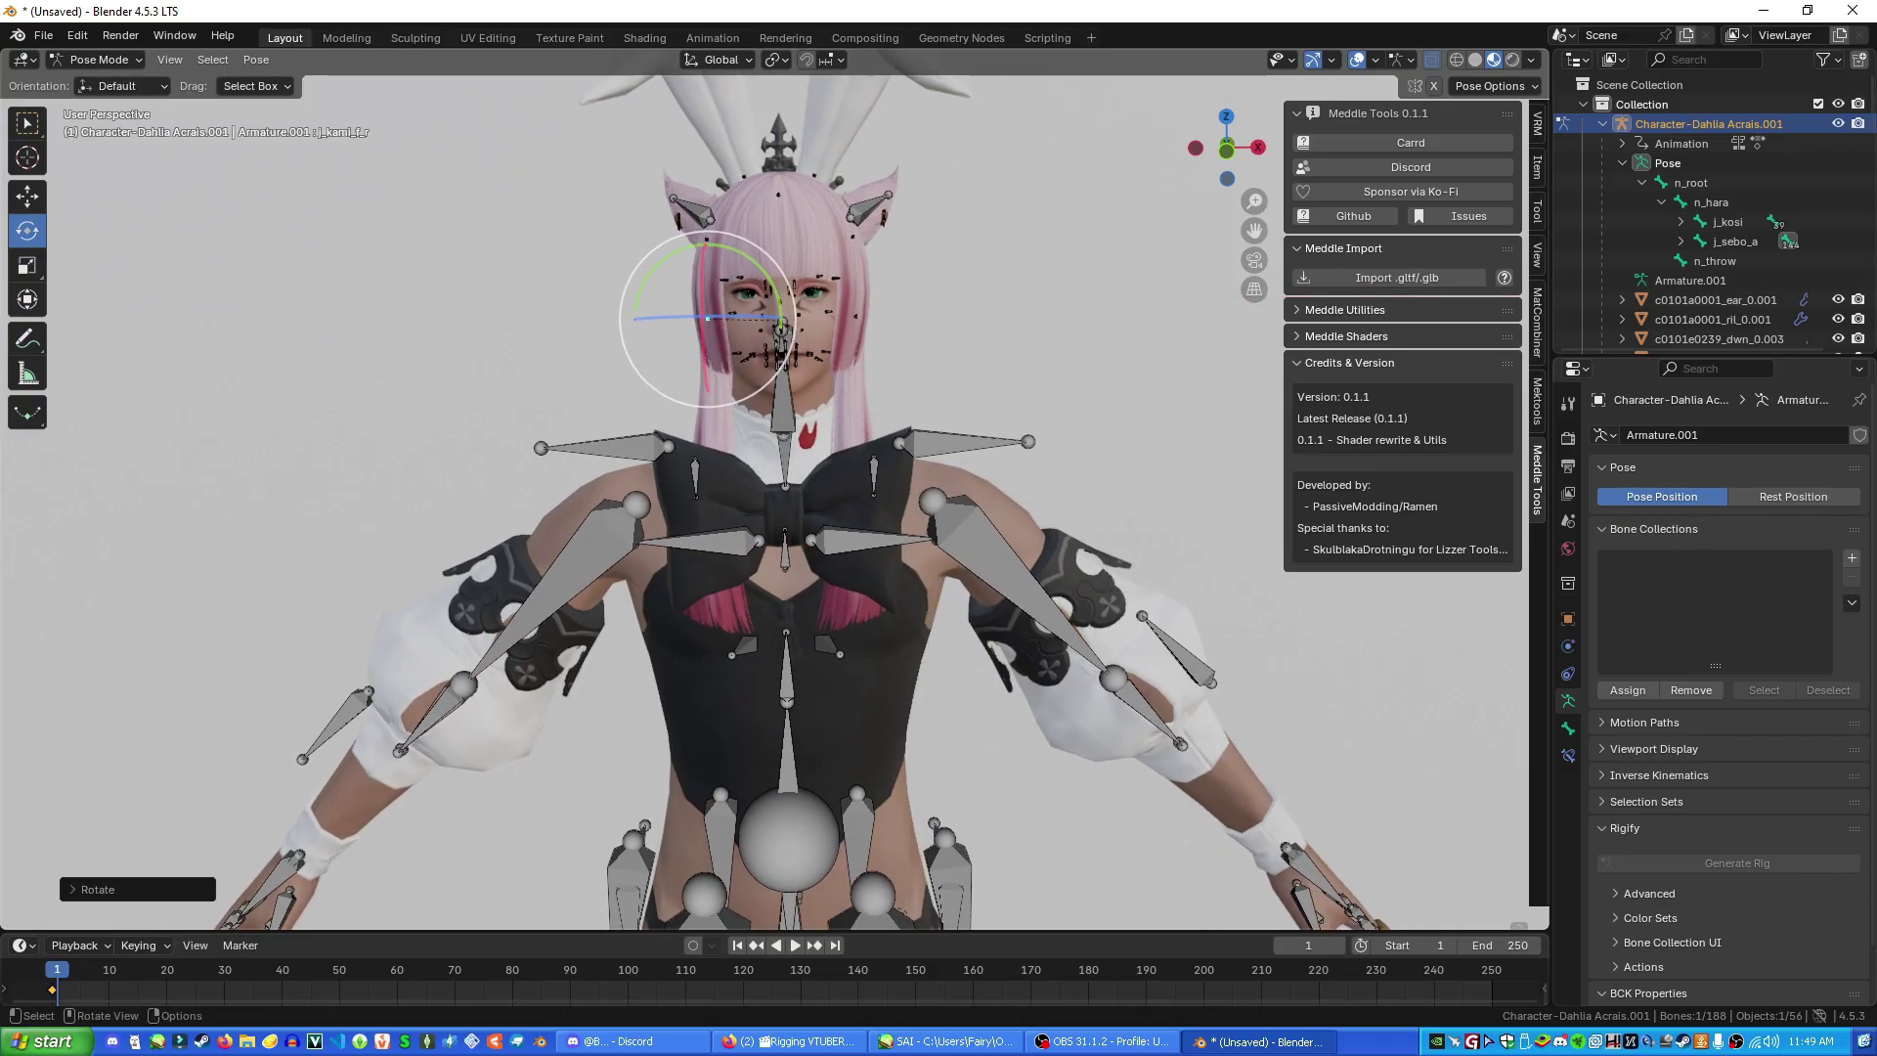
{"action": "middle_click_drag", "start_coordinate": [810, 329], "coordinate": [768, 556], "text": "shift"}
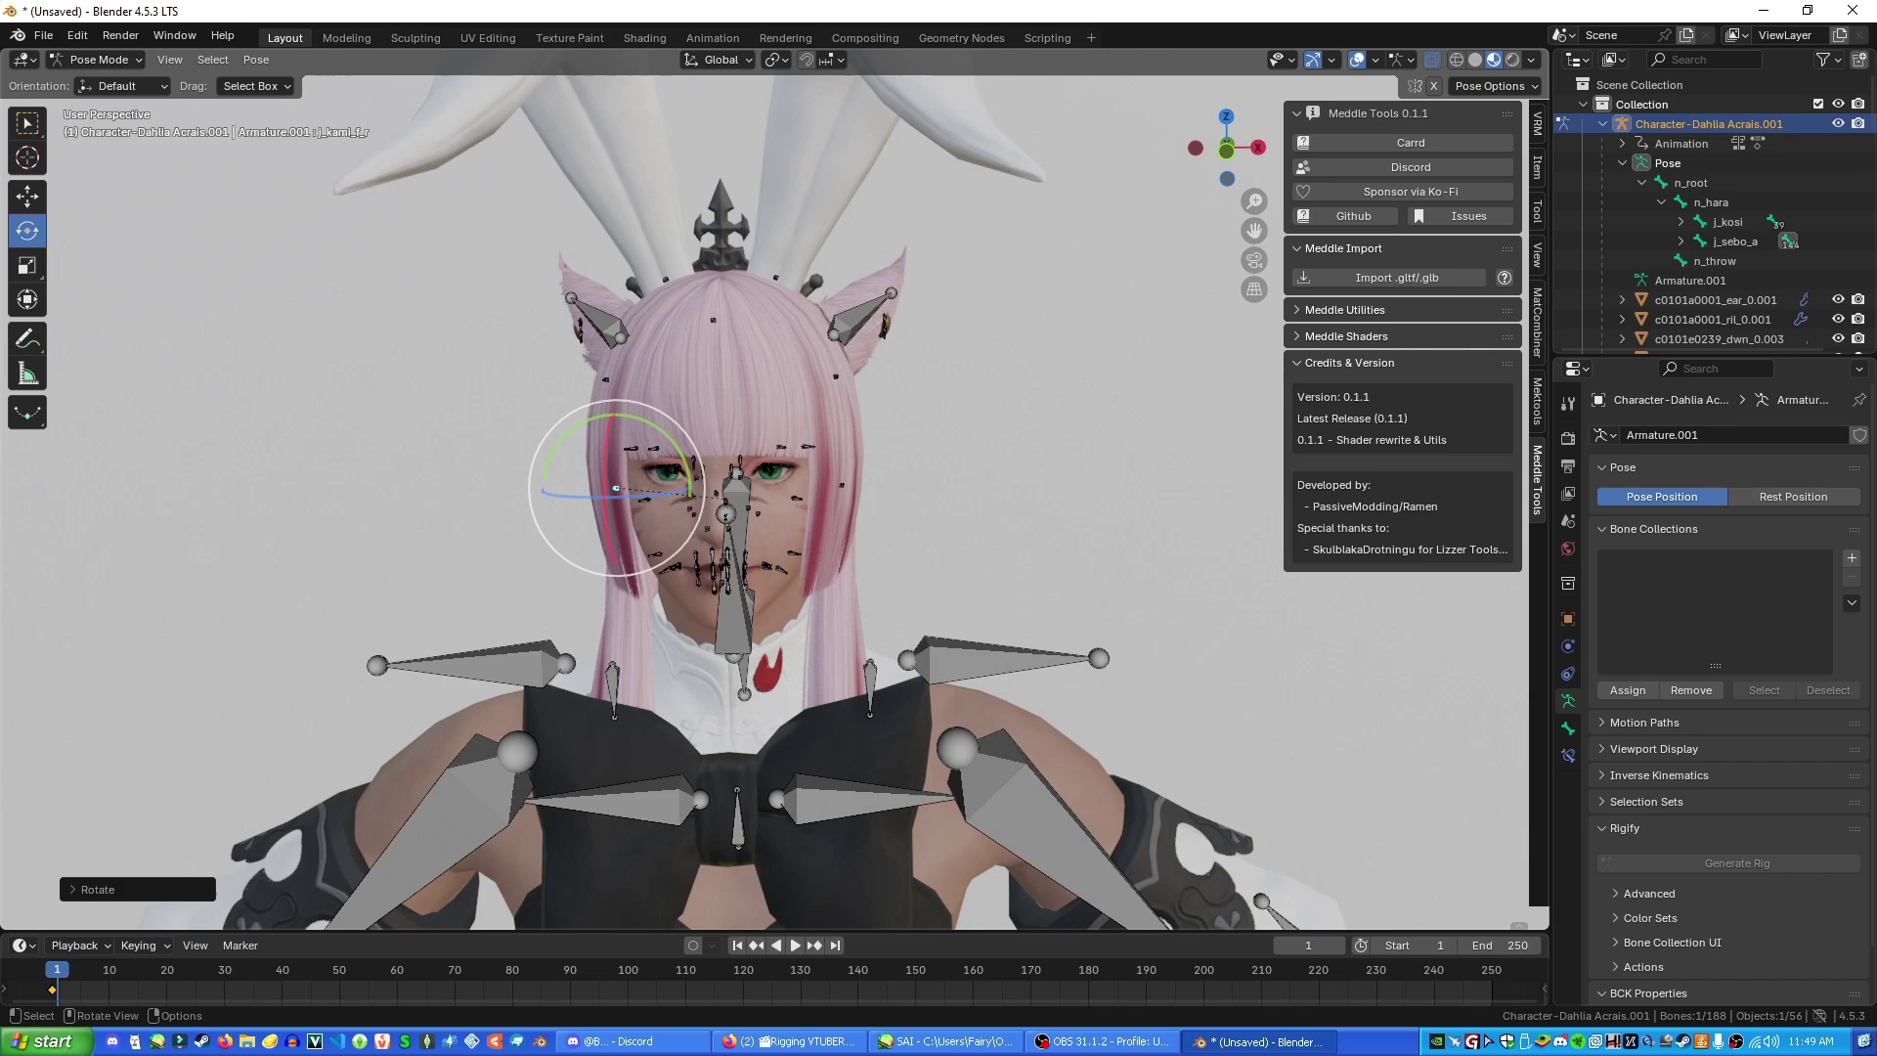
{"action": "scroll", "coordinate": [769, 556], "scroll_direction": "down", "scroll_amount": 2}
{"action": "scroll", "coordinate": [769, 556], "scroll_direction": "up", "scroll_amount": 2}
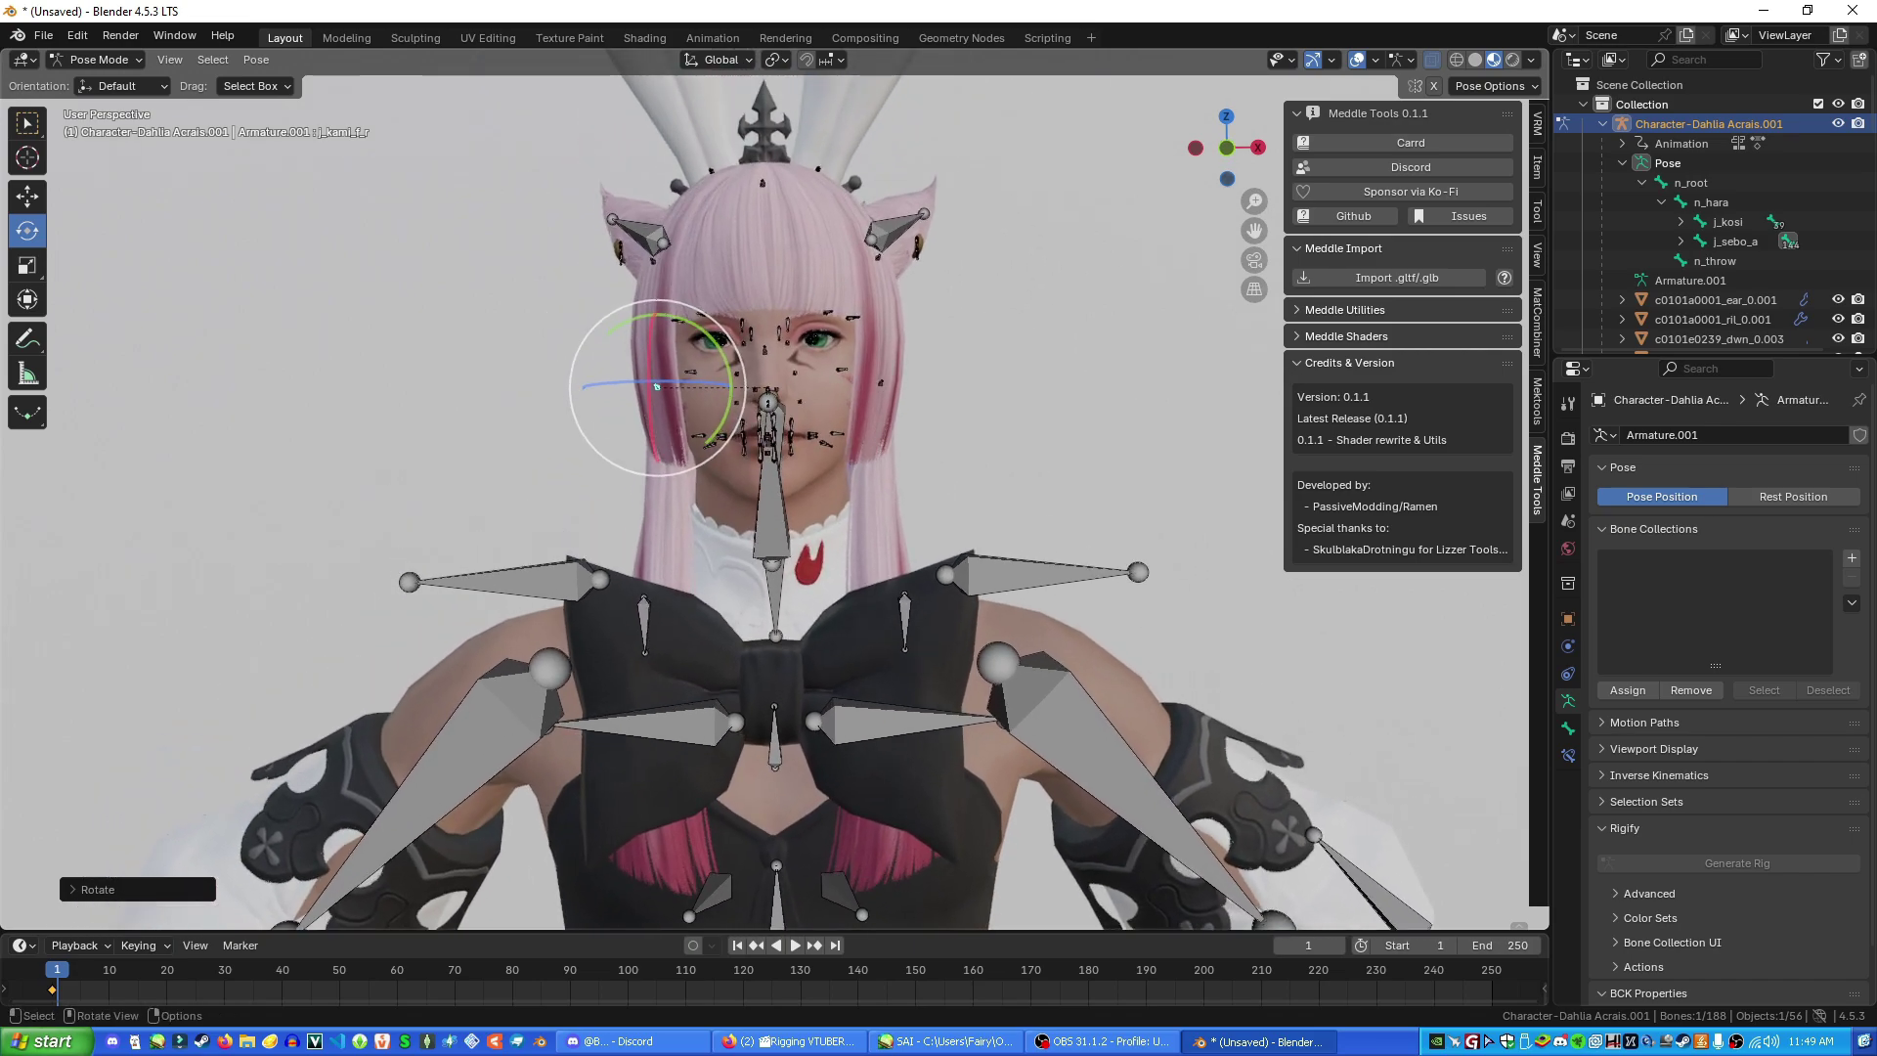
Try rotating the overlapping bone at the character's left upper arm, undoing each rotation
{"action": "middle_click_drag", "start_coordinate": [769, 556], "coordinate": [661, 303], "text": "shift"}
{"action": "scroll", "coordinate": [766, 457], "scroll_direction": "down", "scroll_amount": 2}
{"action": "left_click", "coordinate": [899, 458]}
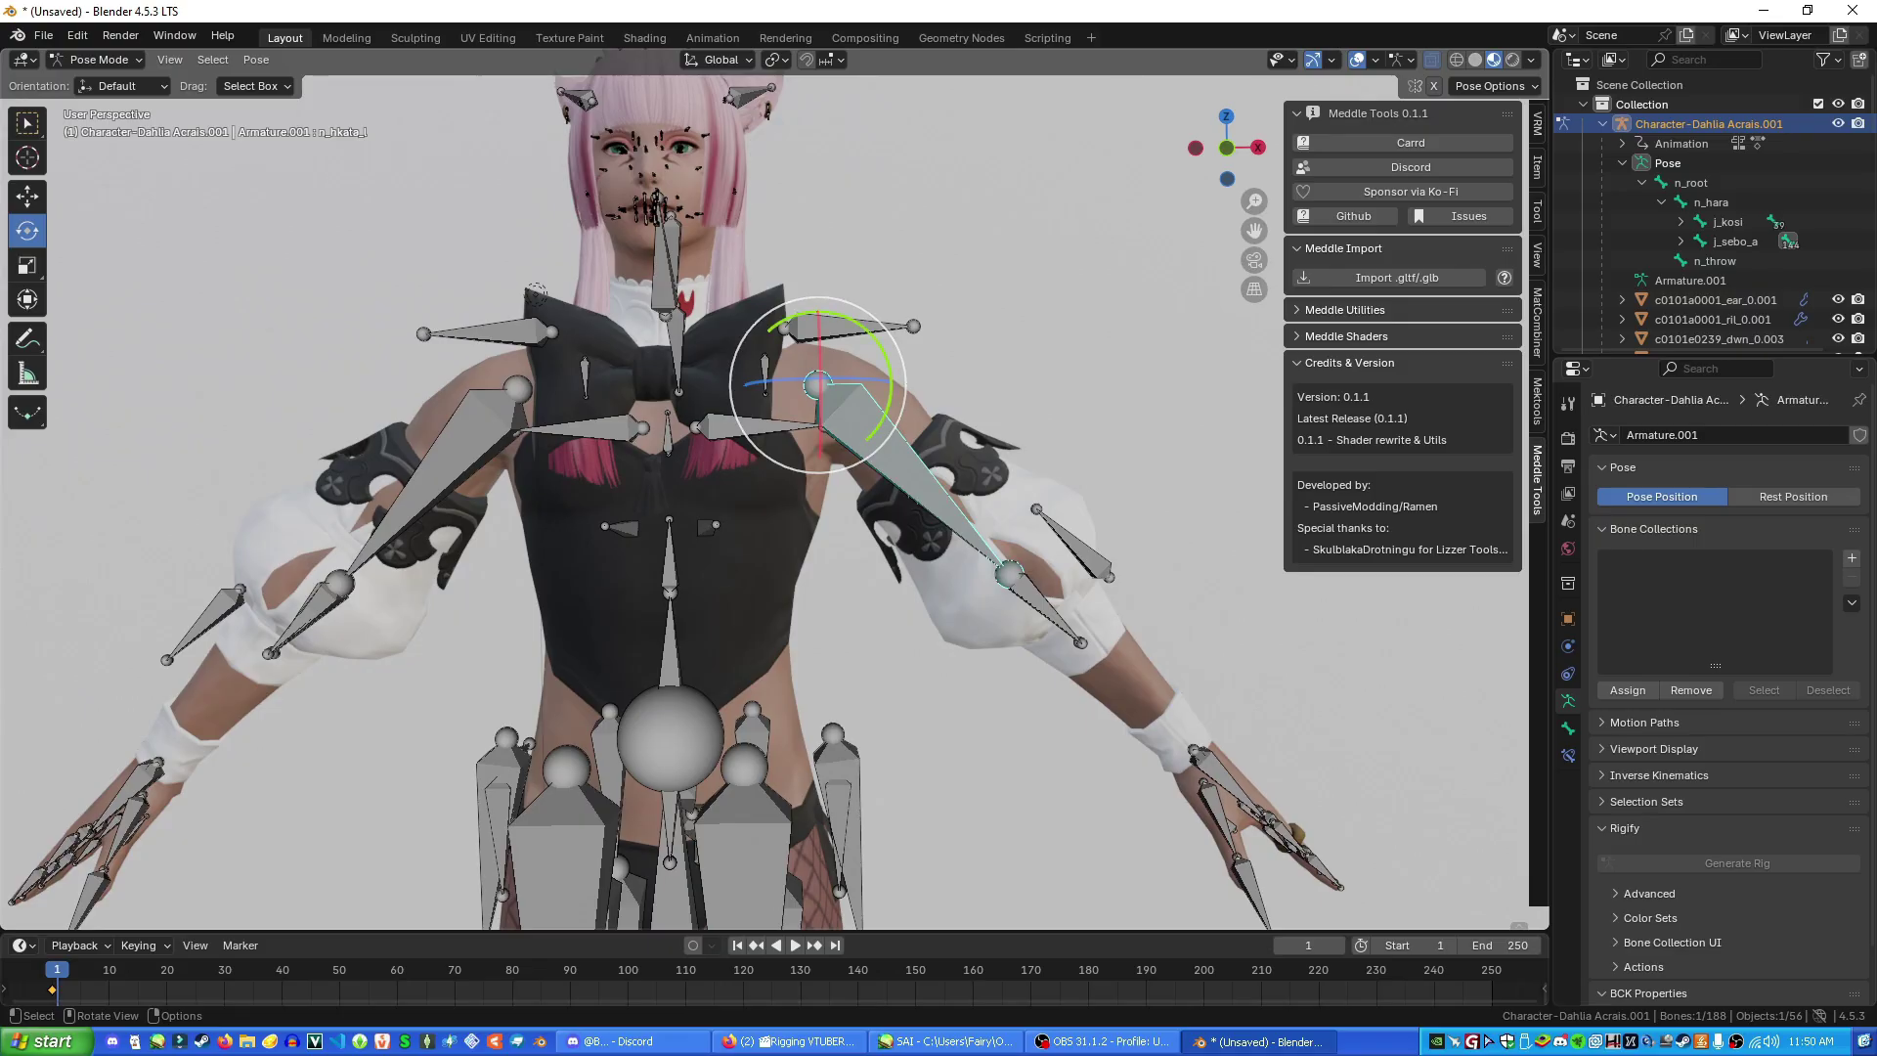
{"action": "left_click_drag", "start_coordinate": [873, 431], "coordinate": [876, 473]}
{"action": "key", "text": "ctrl+z"}
{"action": "left_click_drag", "start_coordinate": [852, 378], "coordinate": [873, 433]}
{"action": "key", "text": "ctrl+z"}
Rotate the left and right upper arm bones downward so both arms rest closer to the body
{"action": "left_click", "coordinate": [895, 451]}
{"action": "left_click", "coordinate": [448, 476]}
{"action": "left_click", "coordinate": [448, 476]}
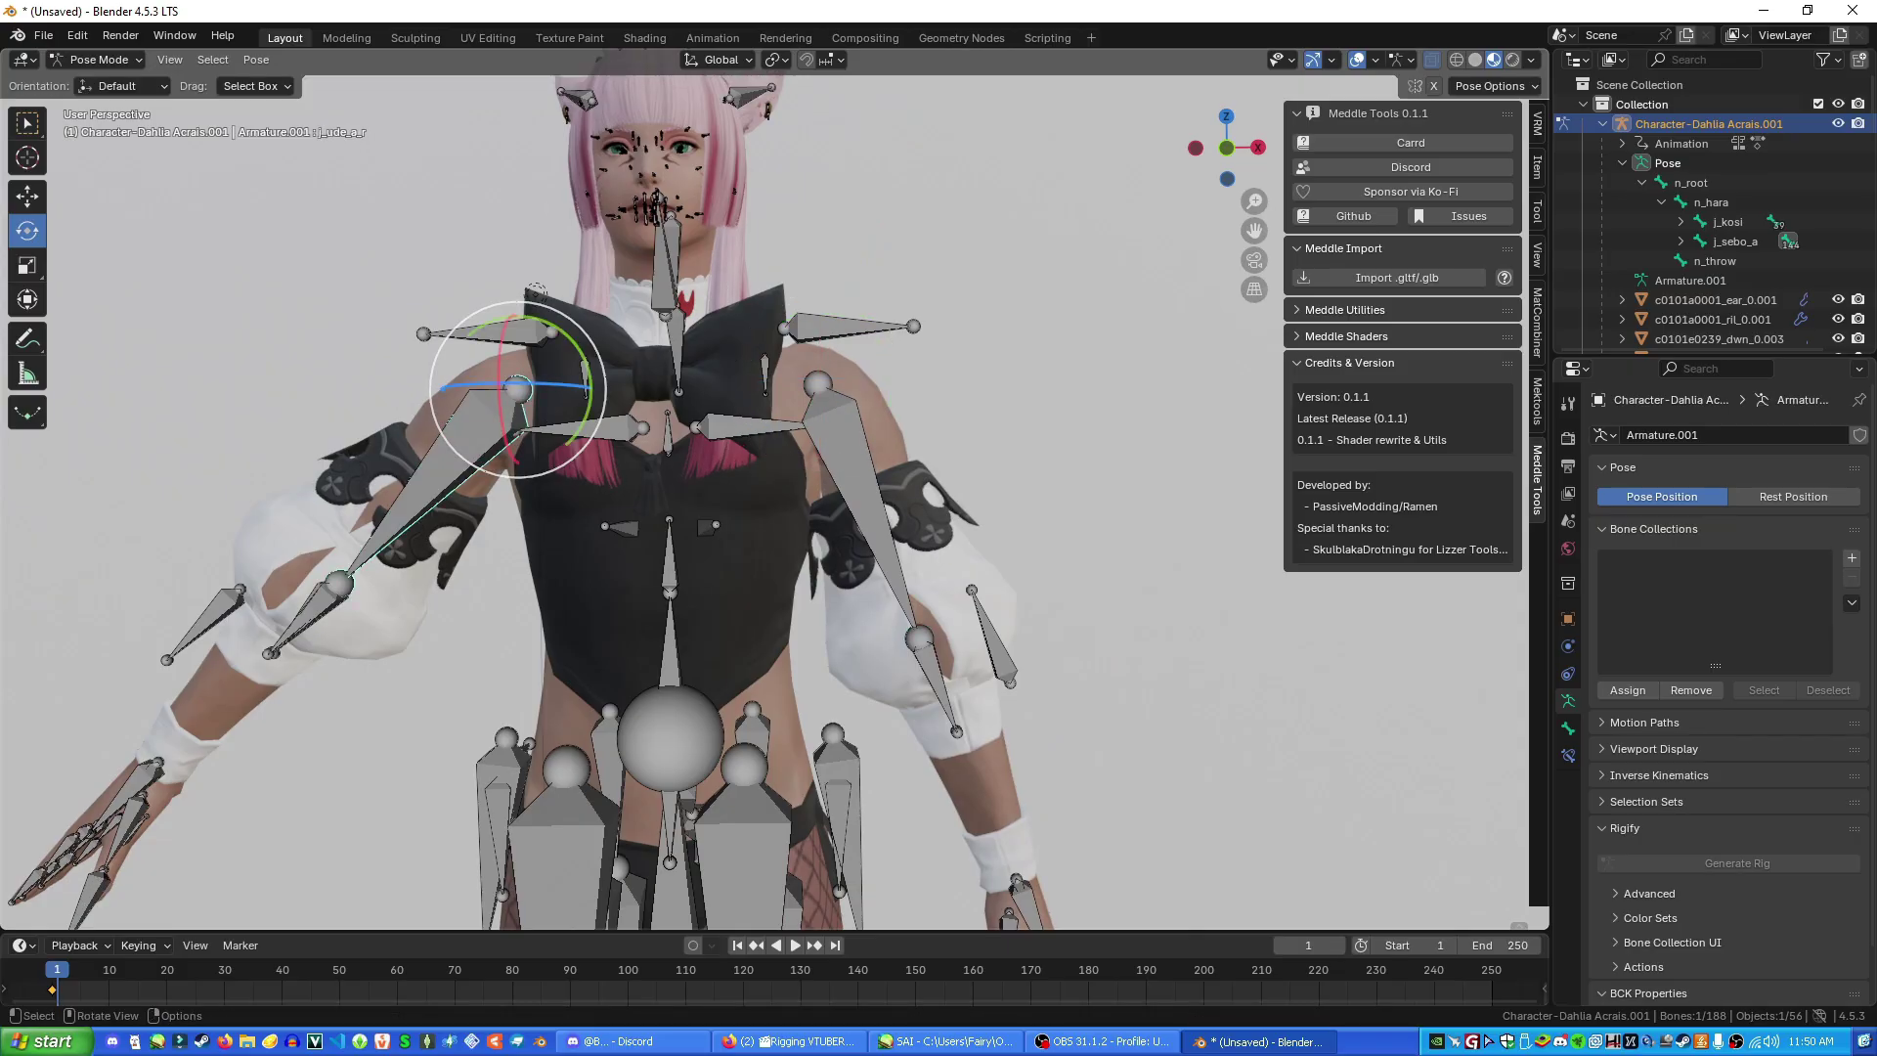
{"action": "left_click_drag", "start_coordinate": [535, 293], "coordinate": [516, 313]}
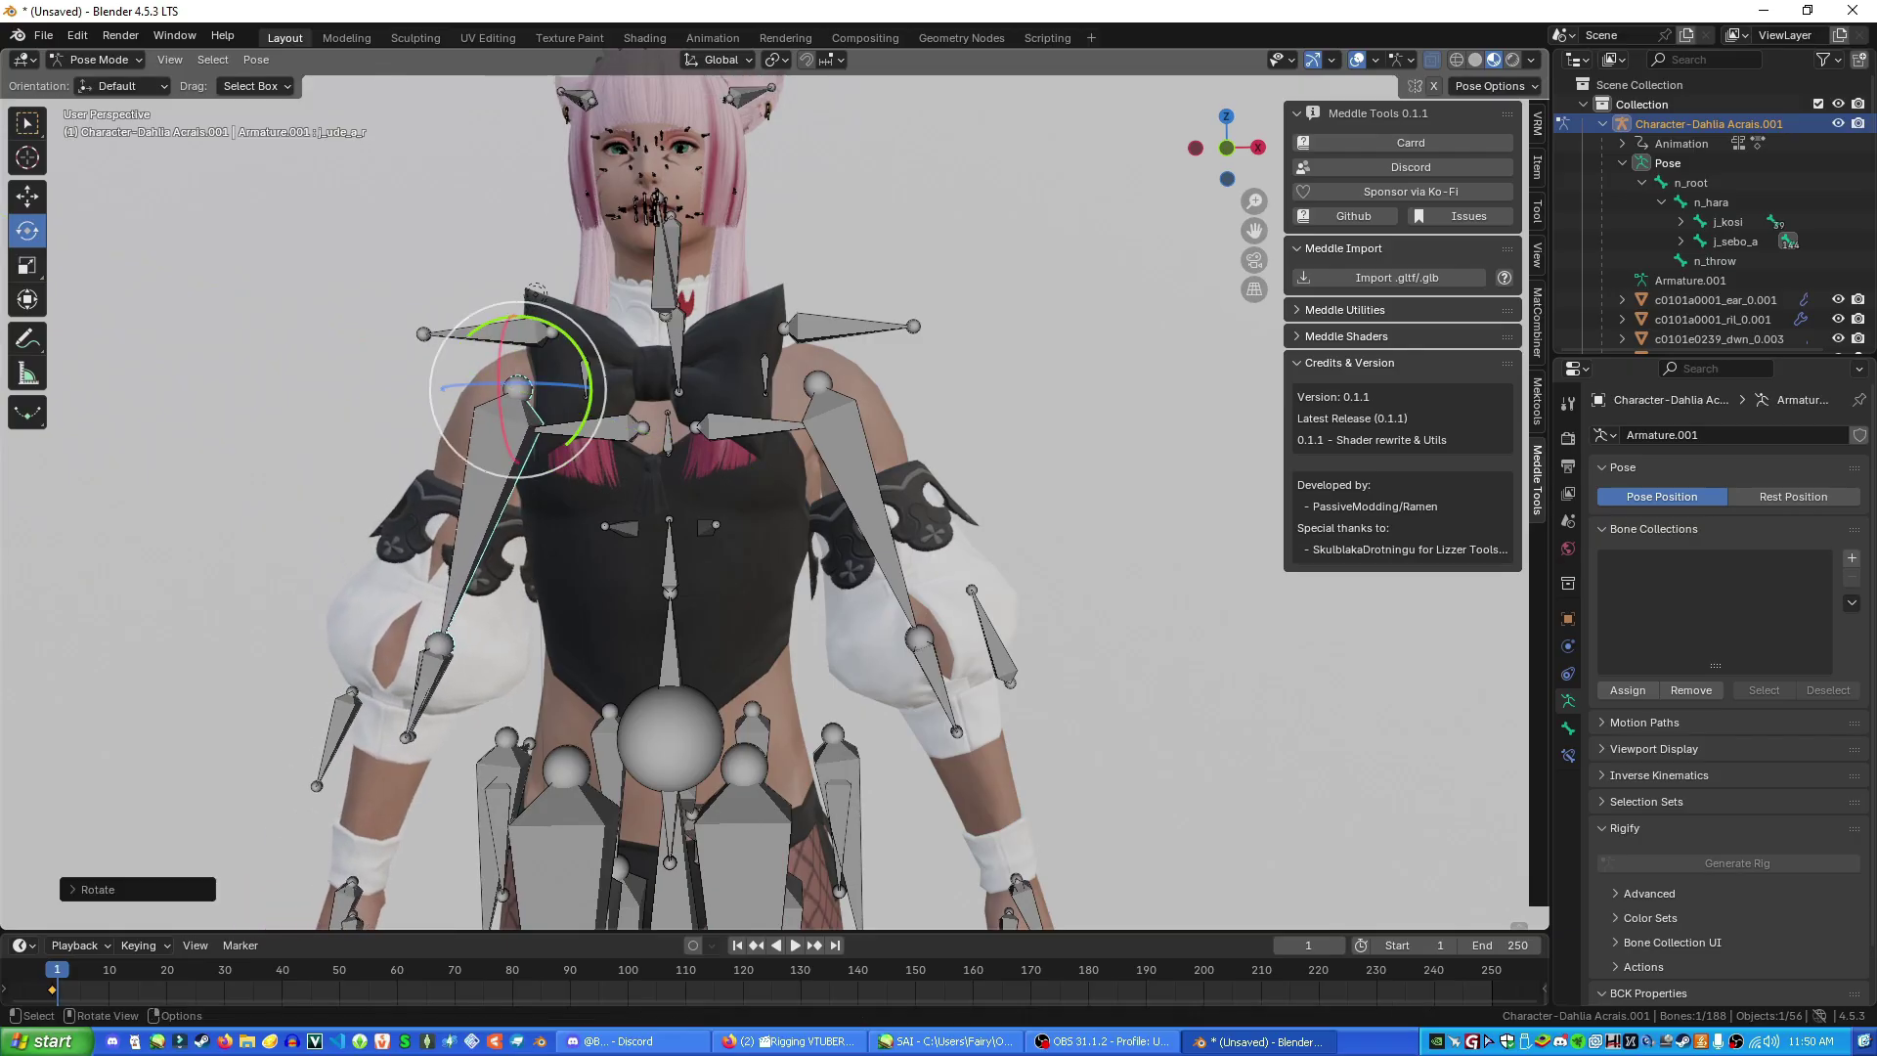
{"action": "key", "text": "space"}
{"action": "key", "text": "space"}
Move the upper lip bone at the character's left mouth corner slightly up and outward with the Move tool
{"action": "middle_click_drag", "start_coordinate": [515, 317], "coordinate": [537, 369]}
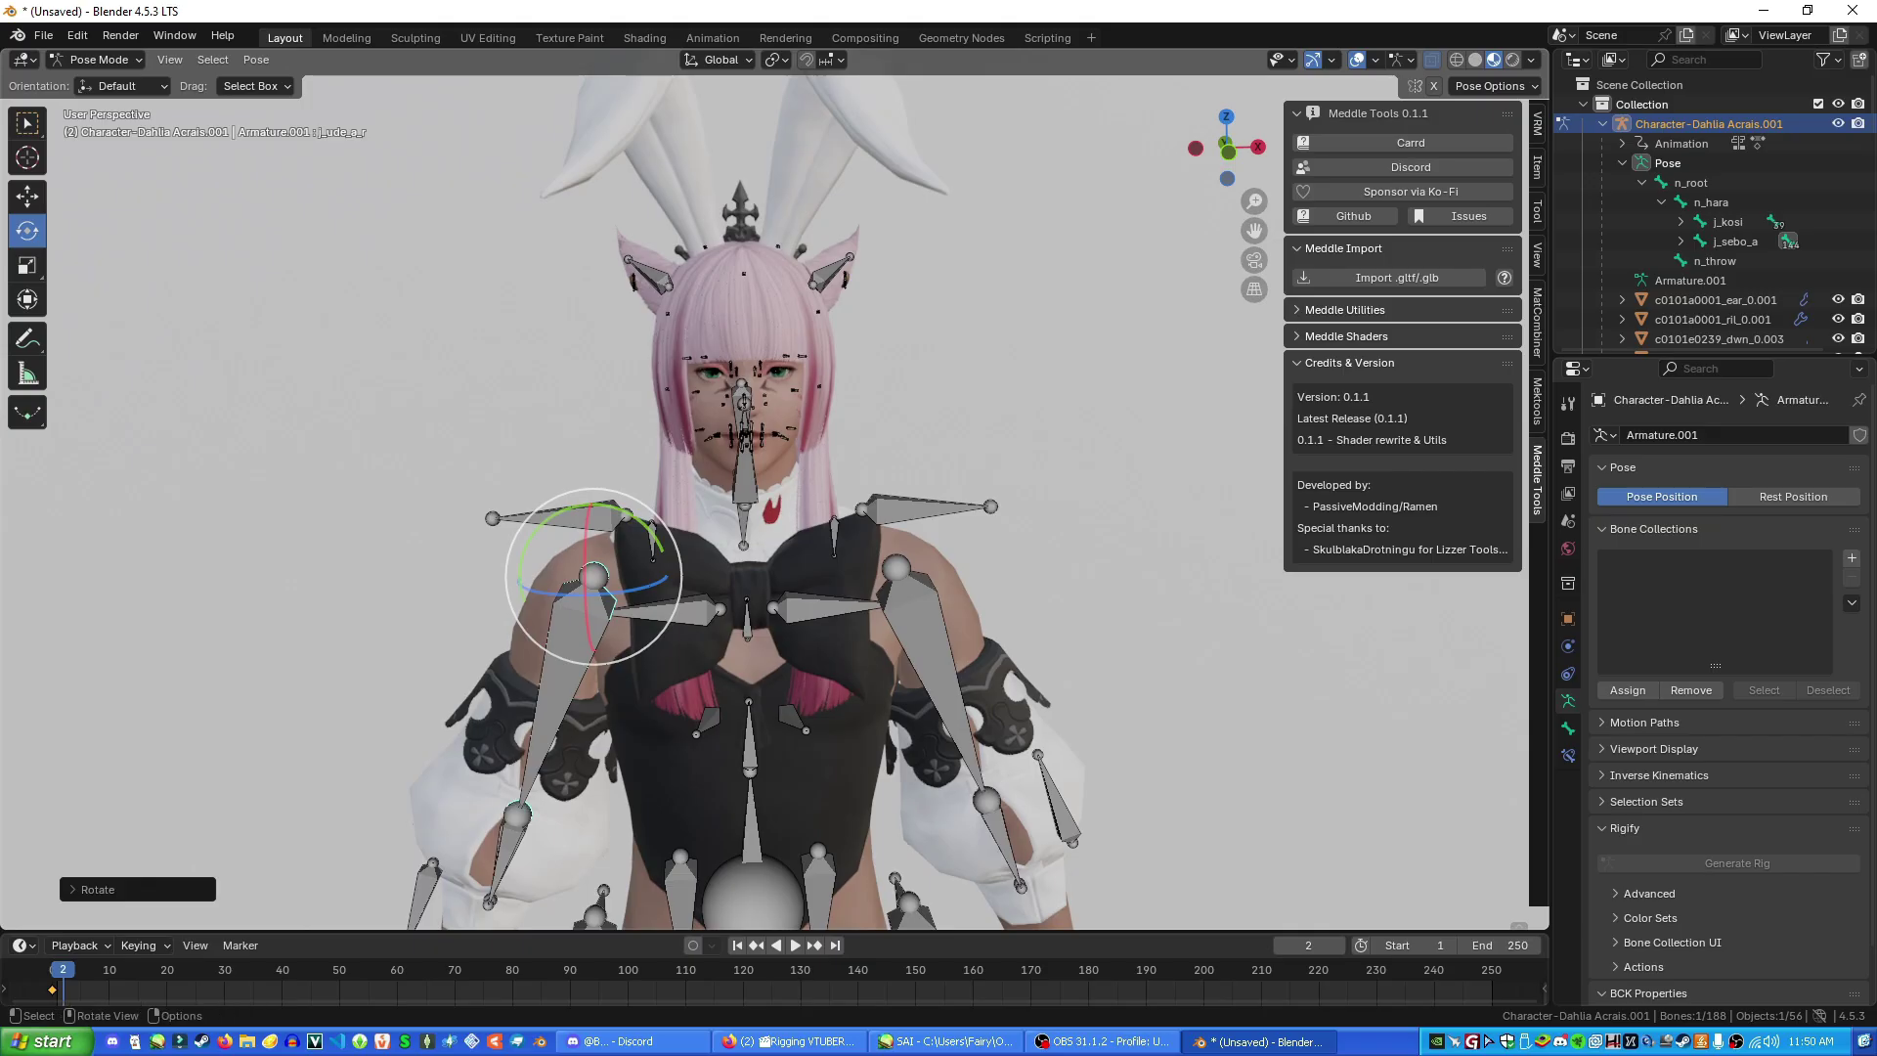
{"action": "scroll", "coordinate": [774, 491], "scroll_direction": "up", "scroll_amount": 5}
{"action": "middle_click_drag", "start_coordinate": [775, 490], "coordinate": [783, 596], "text": "shift"}
{"action": "middle_click_drag", "start_coordinate": [590, 323], "coordinate": [589, 318], "text": "ctrl"}
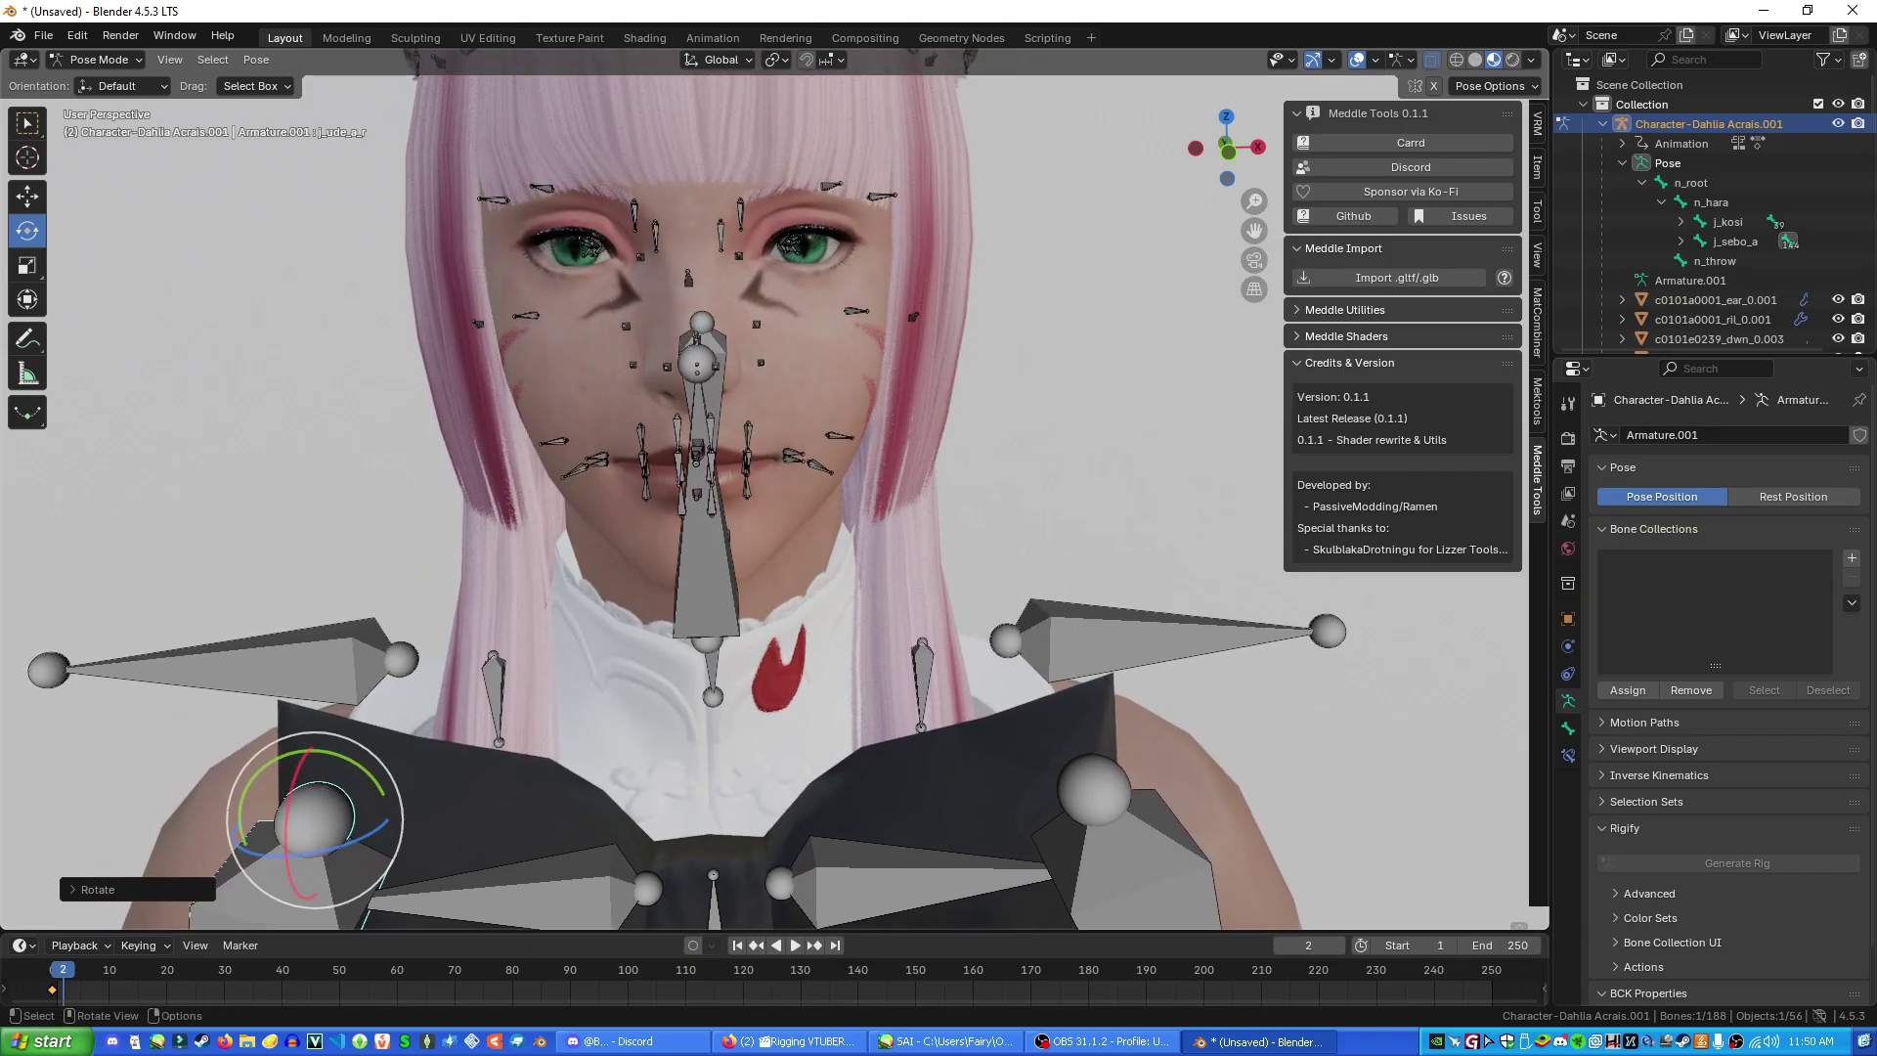
{"action": "left_click", "coordinate": [790, 452]}
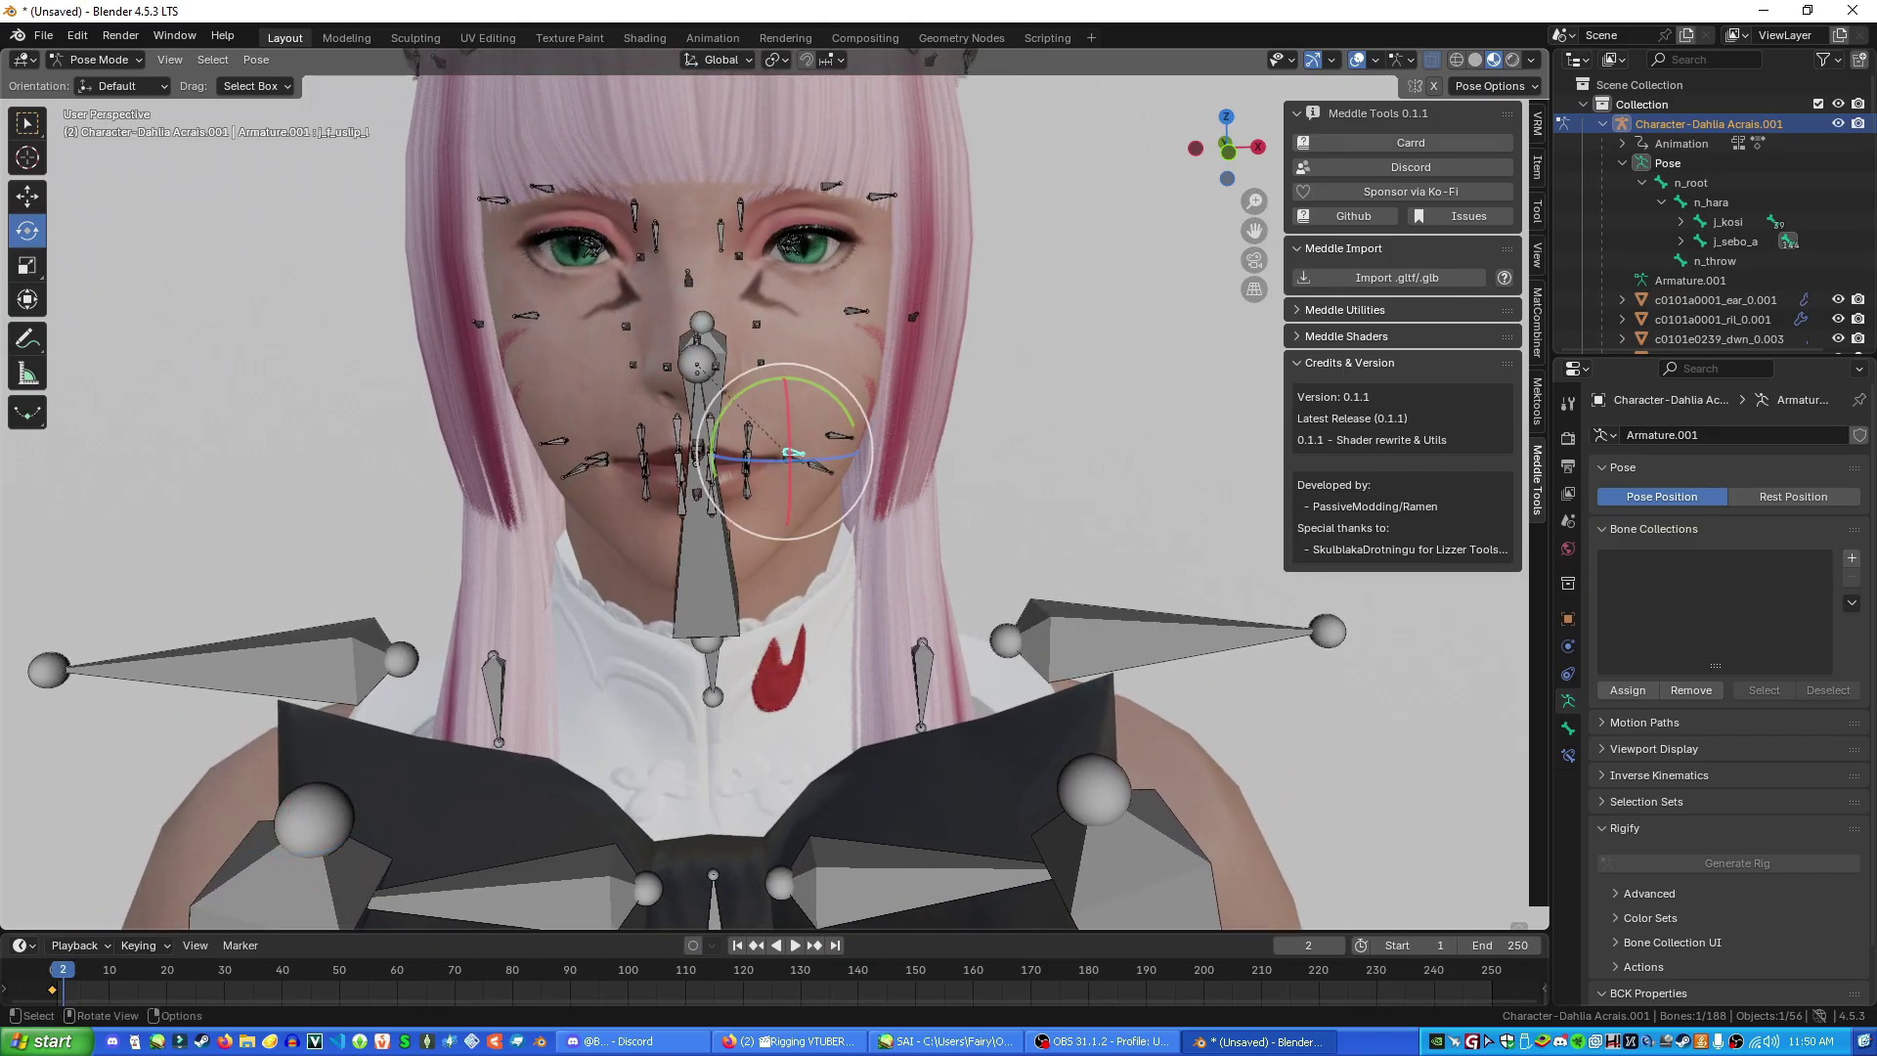
{"action": "left_click", "coordinate": [27, 196]}
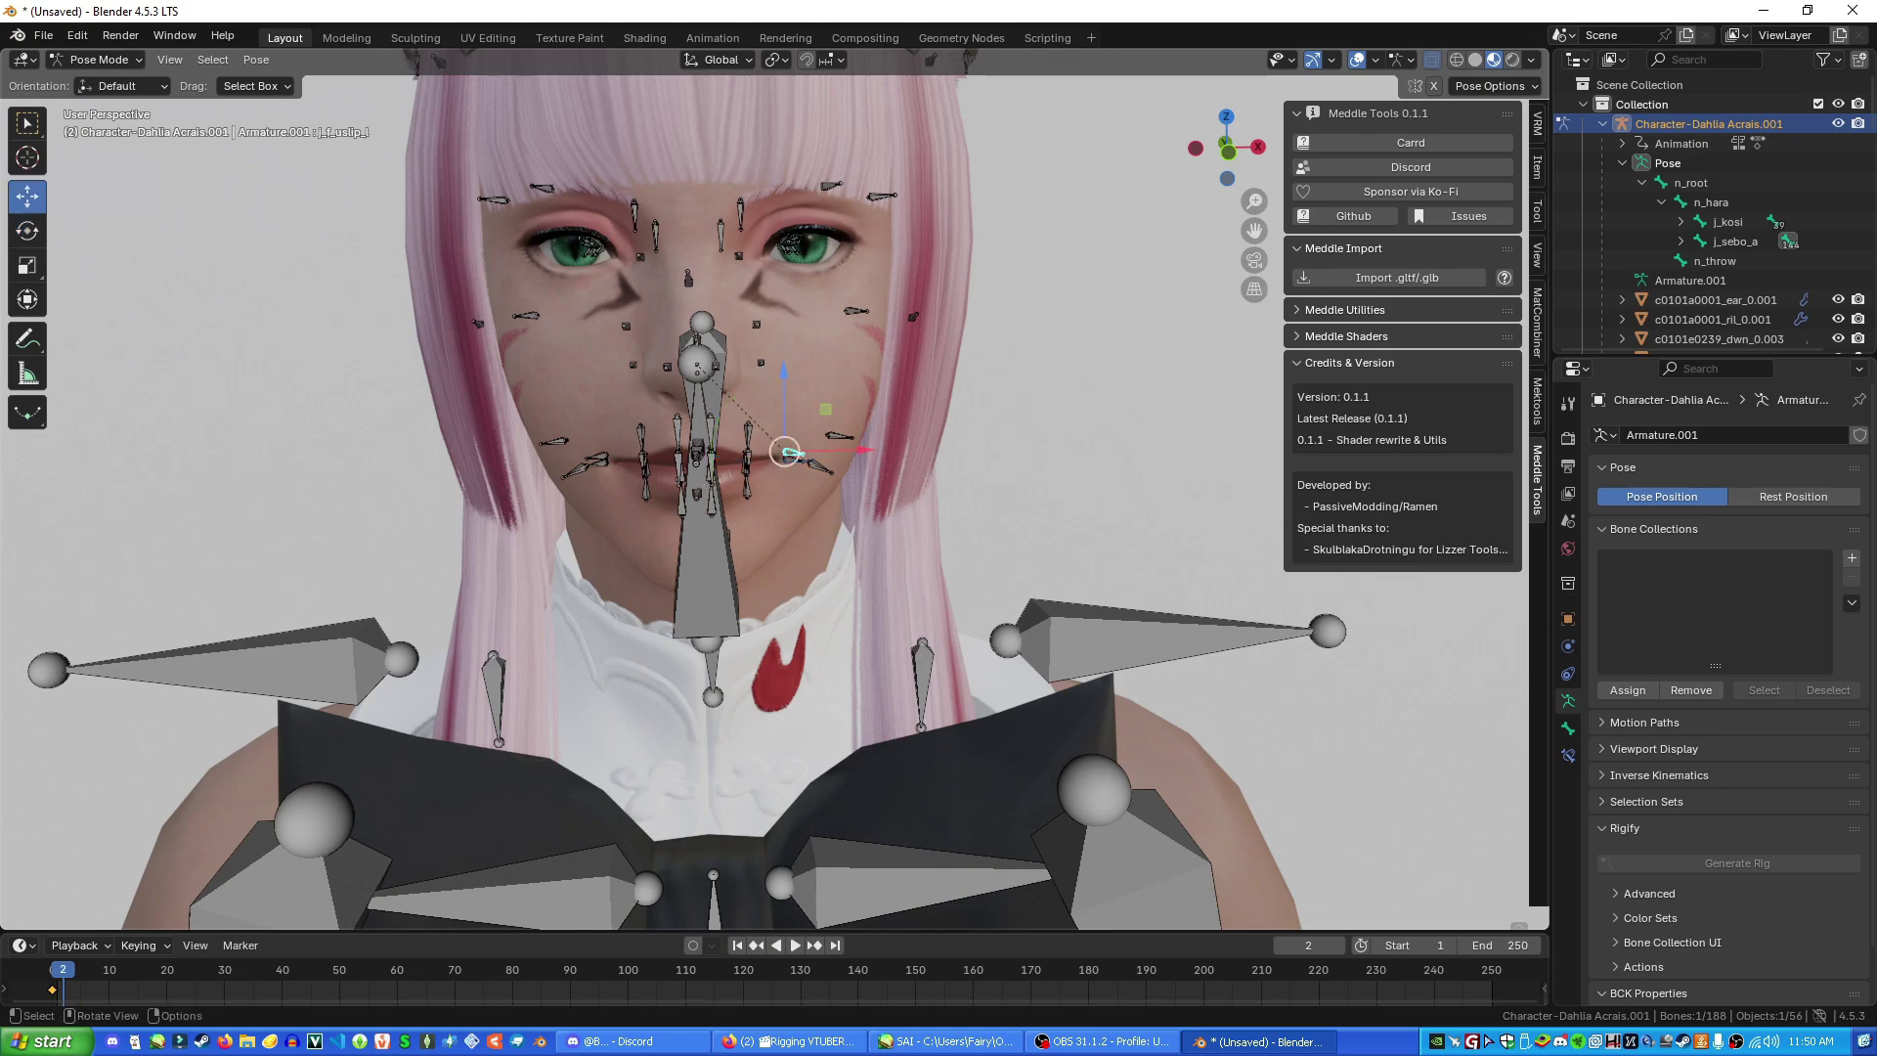
{"action": "scroll", "coordinate": [774, 489], "scroll_direction": "up", "scroll_amount": 10}
{"action": "scroll", "coordinate": [774, 489], "scroll_direction": "down", "scroll_amount": 10}
{"action": "left_click_drag", "start_coordinate": [789, 453], "coordinate": [869, 433]}
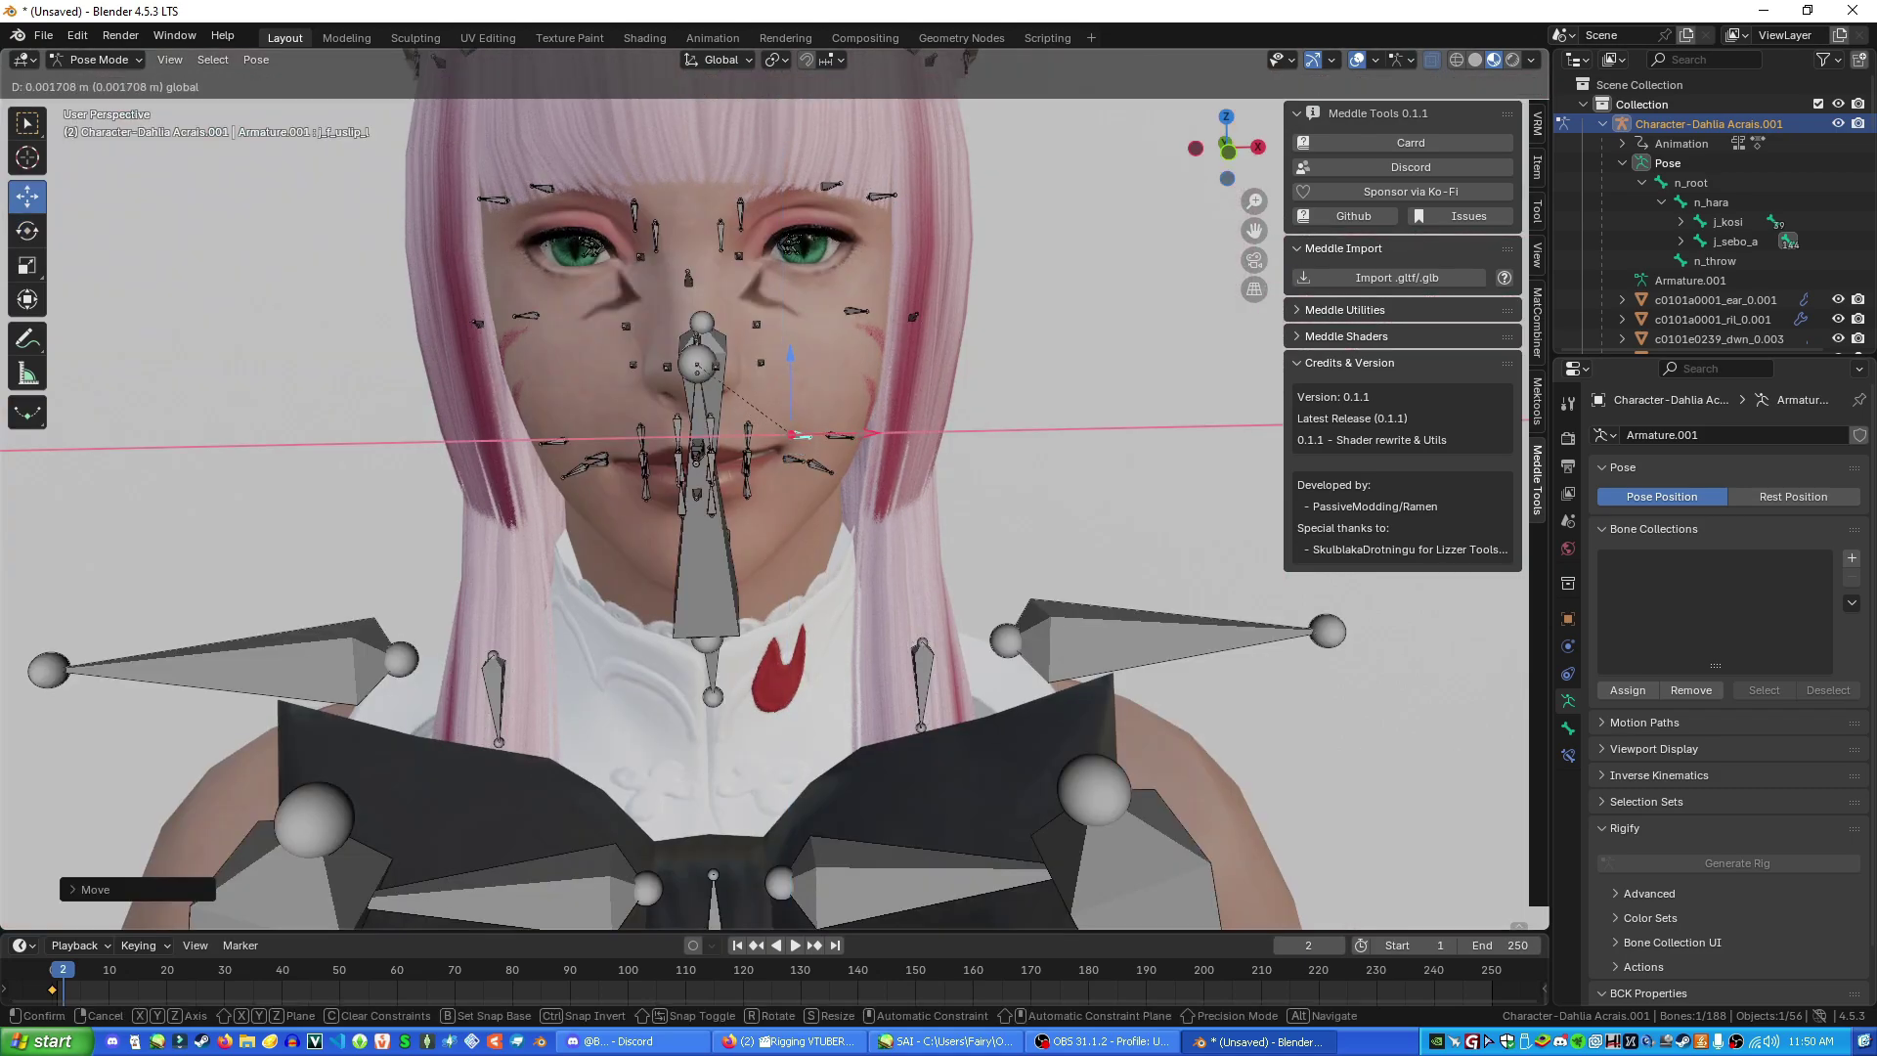
{"action": "left_click", "coordinate": [799, 433]}
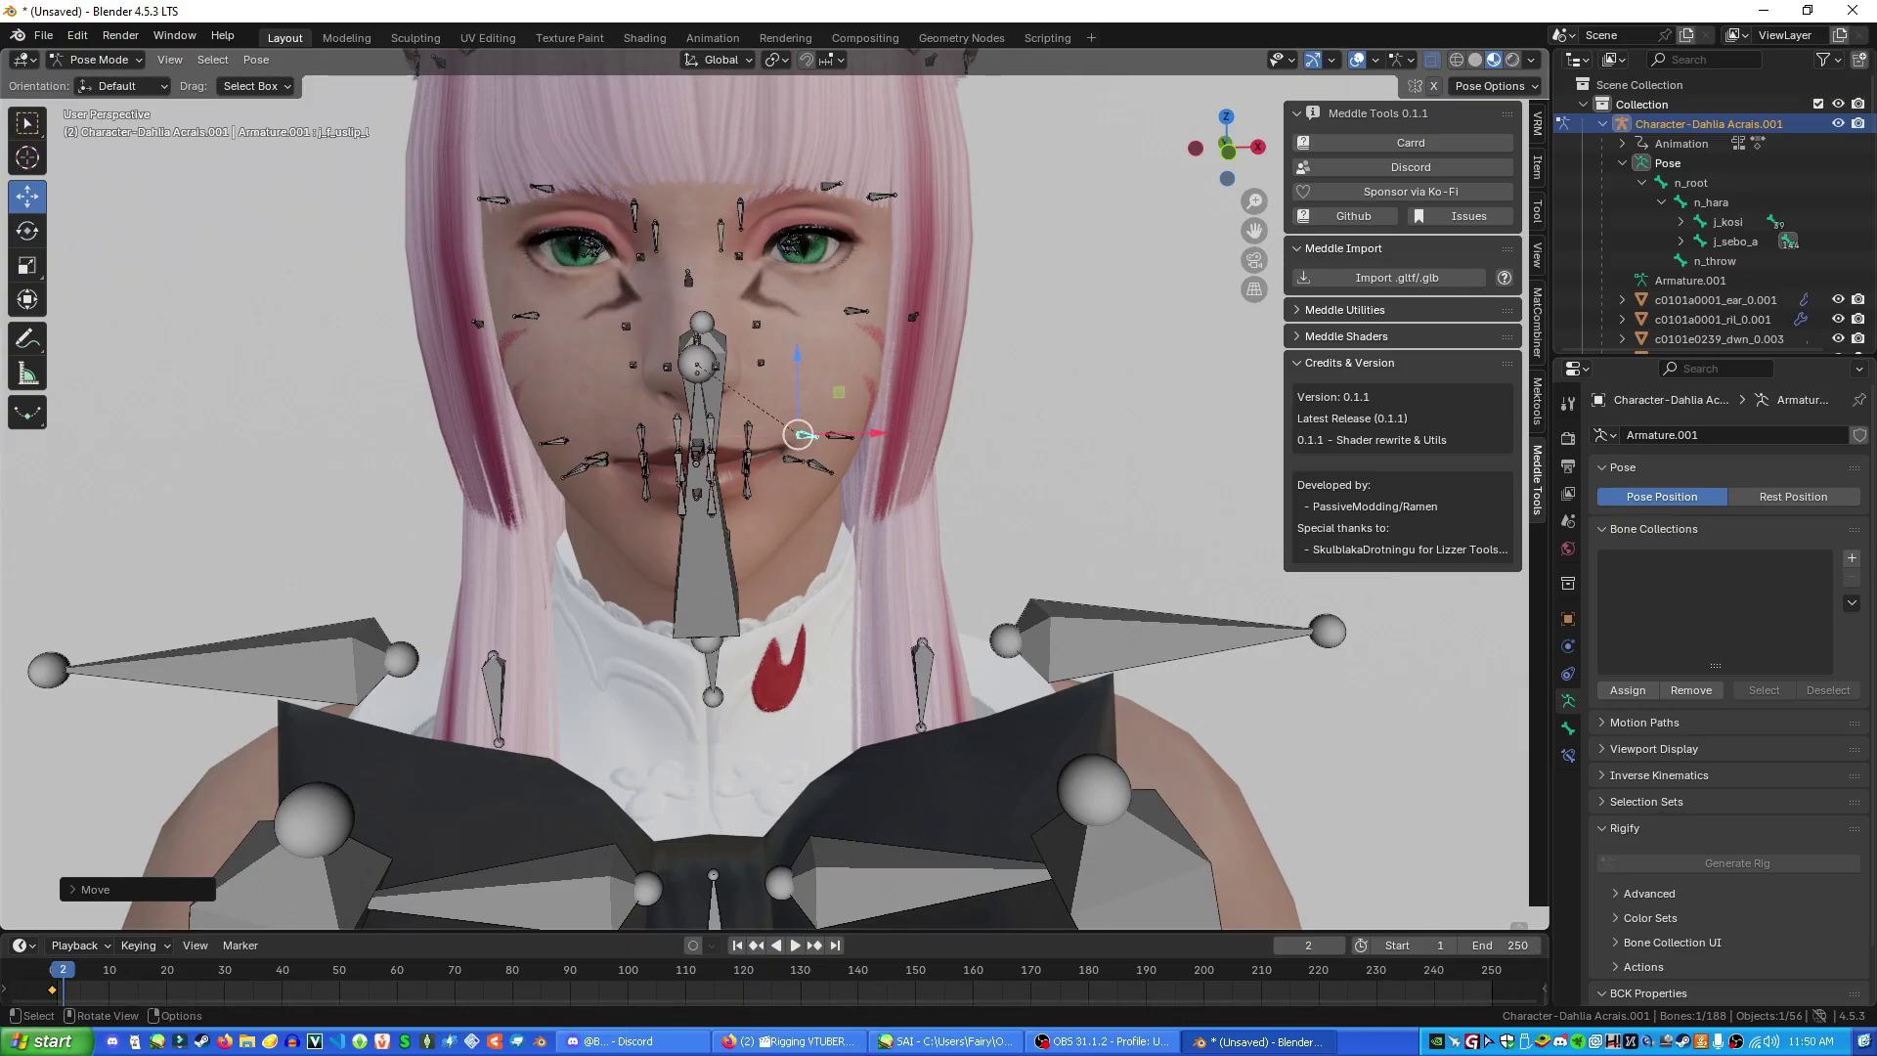
Move the lower lip bone at the left mouth corner slightly up along Z and outward along X
{"action": "left_click", "coordinate": [785, 457]}
{"action": "key", "text": "g"}
{"action": "key", "text": "z"}
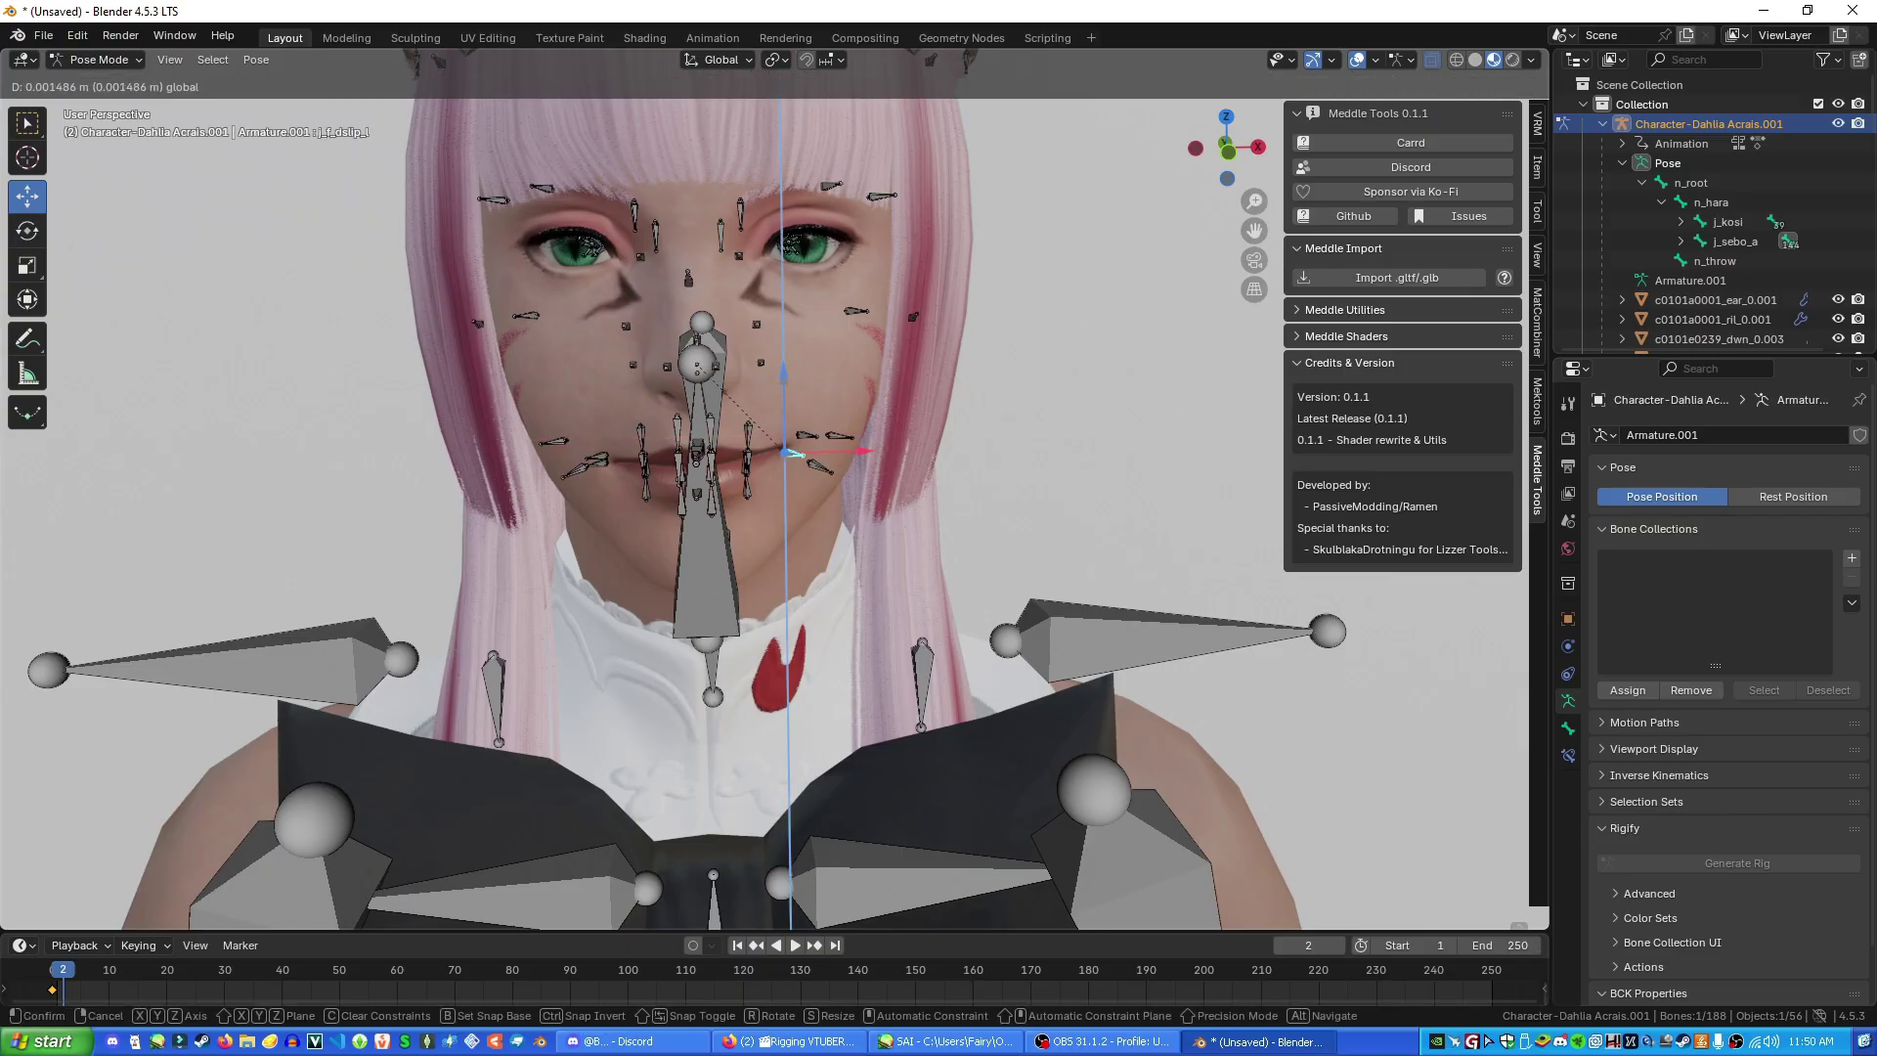
{"action": "left_click_drag", "start_coordinate": [784, 374], "coordinate": [784, 372]}
{"action": "left_click_drag", "start_coordinate": [864, 450], "coordinate": [868, 451]}
Move the upper lip bone at the character's right mouth corner slightly up along Z and outward along X
{"action": "left_click", "coordinate": [603, 448]}
{"action": "key", "text": "g"}
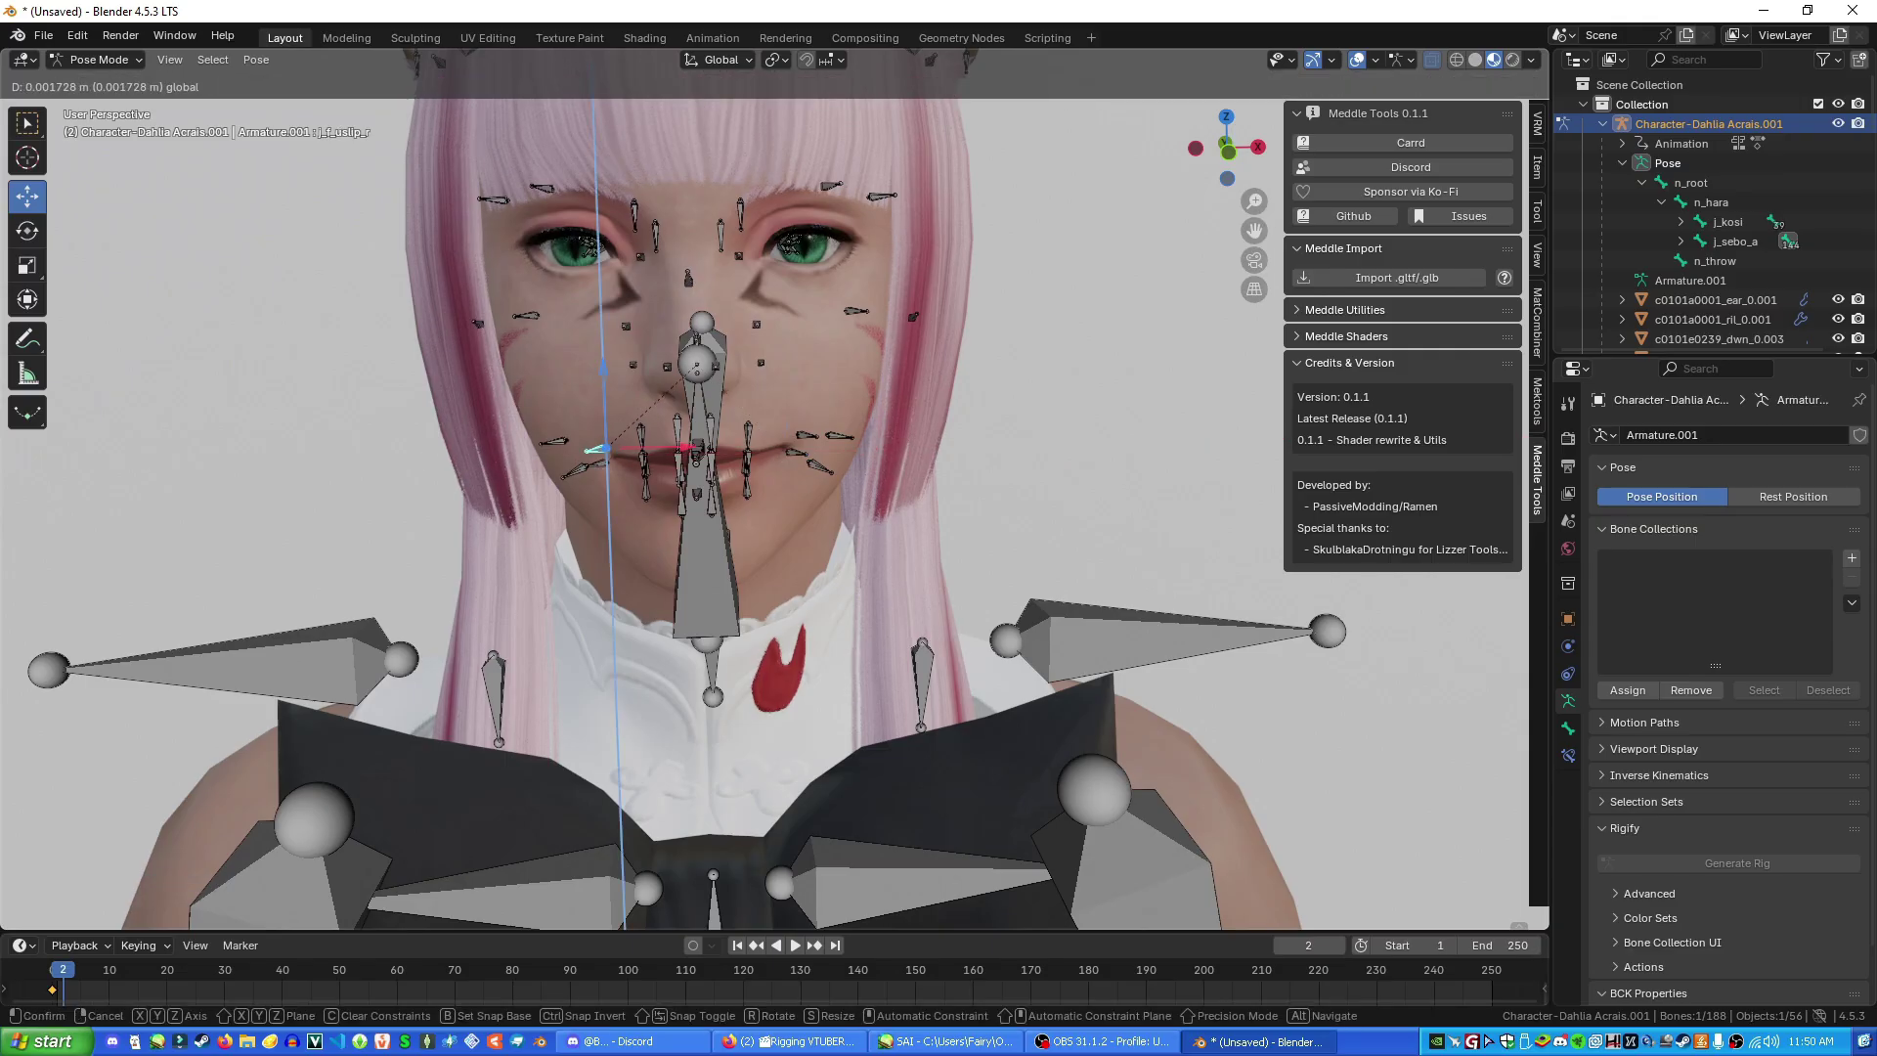
{"action": "left_click", "coordinate": [606, 447]}
{"action": "key", "text": "g"}
{"action": "key", "text": "x"}
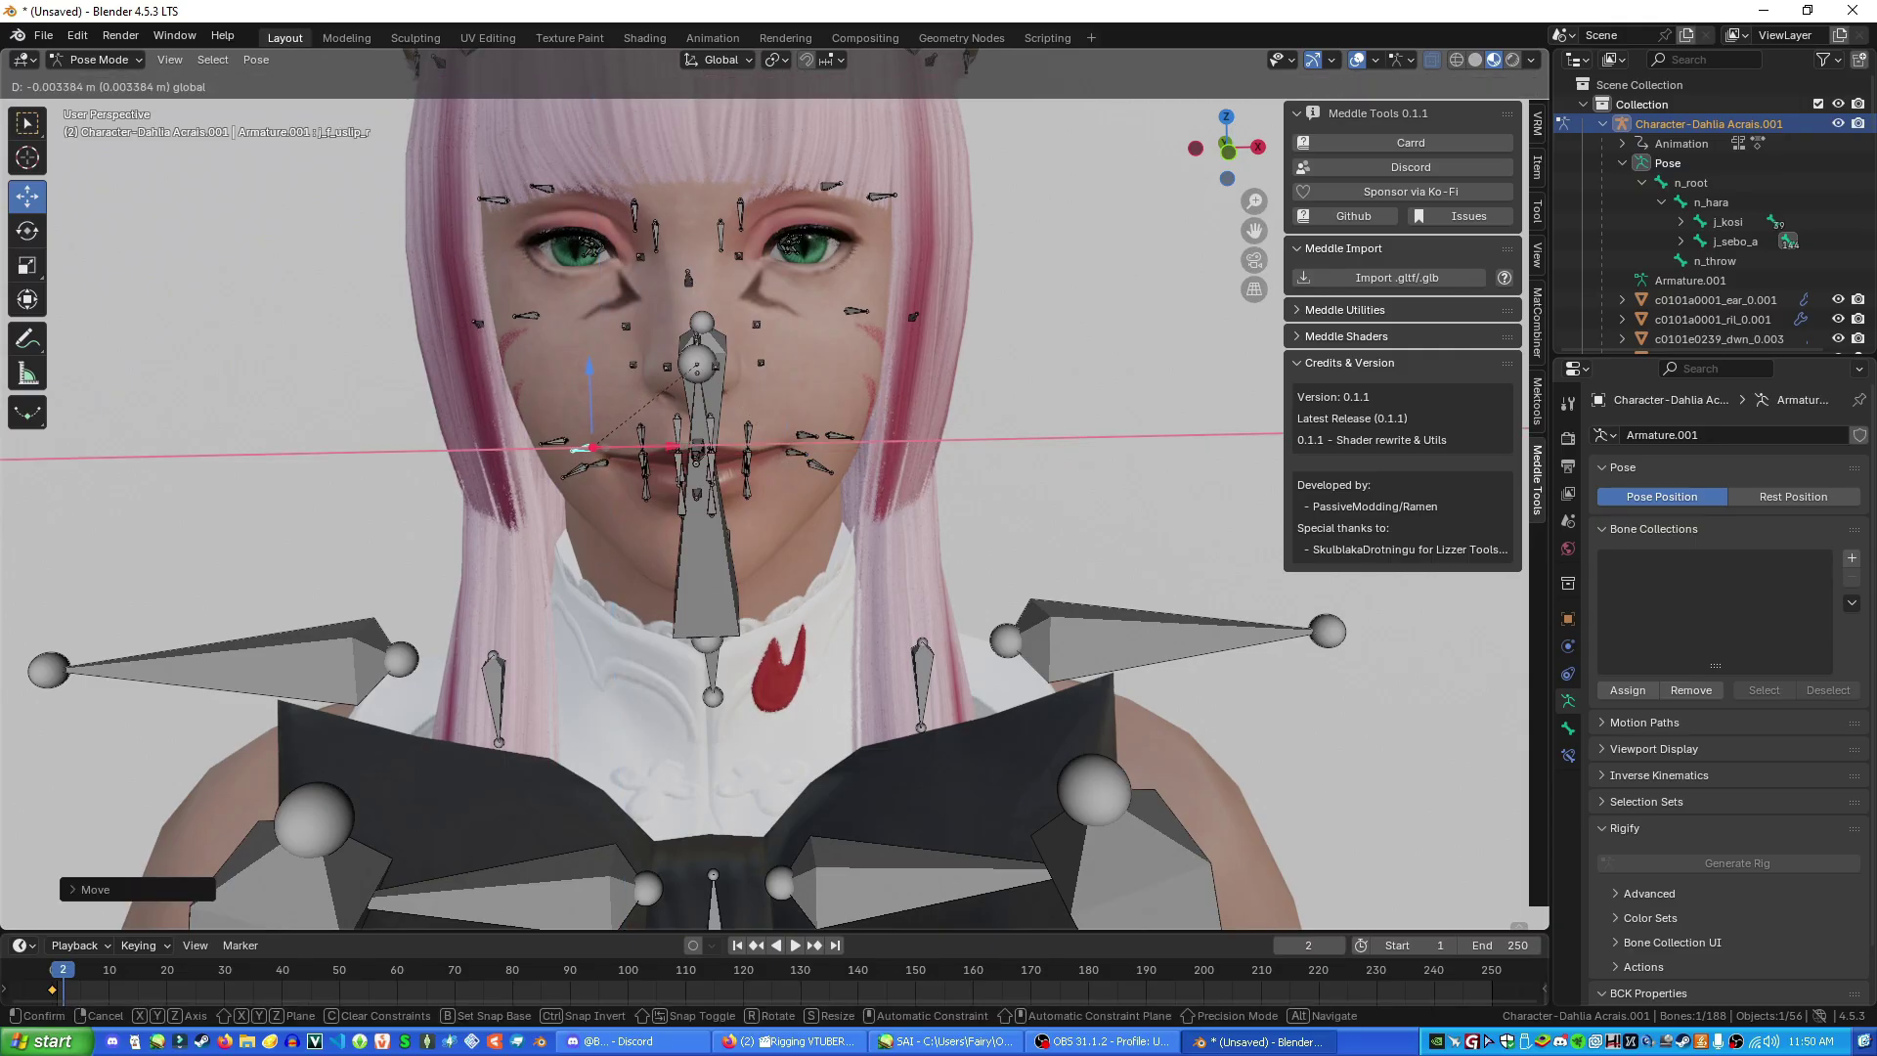
{"action": "left_click", "coordinate": [581, 449]}
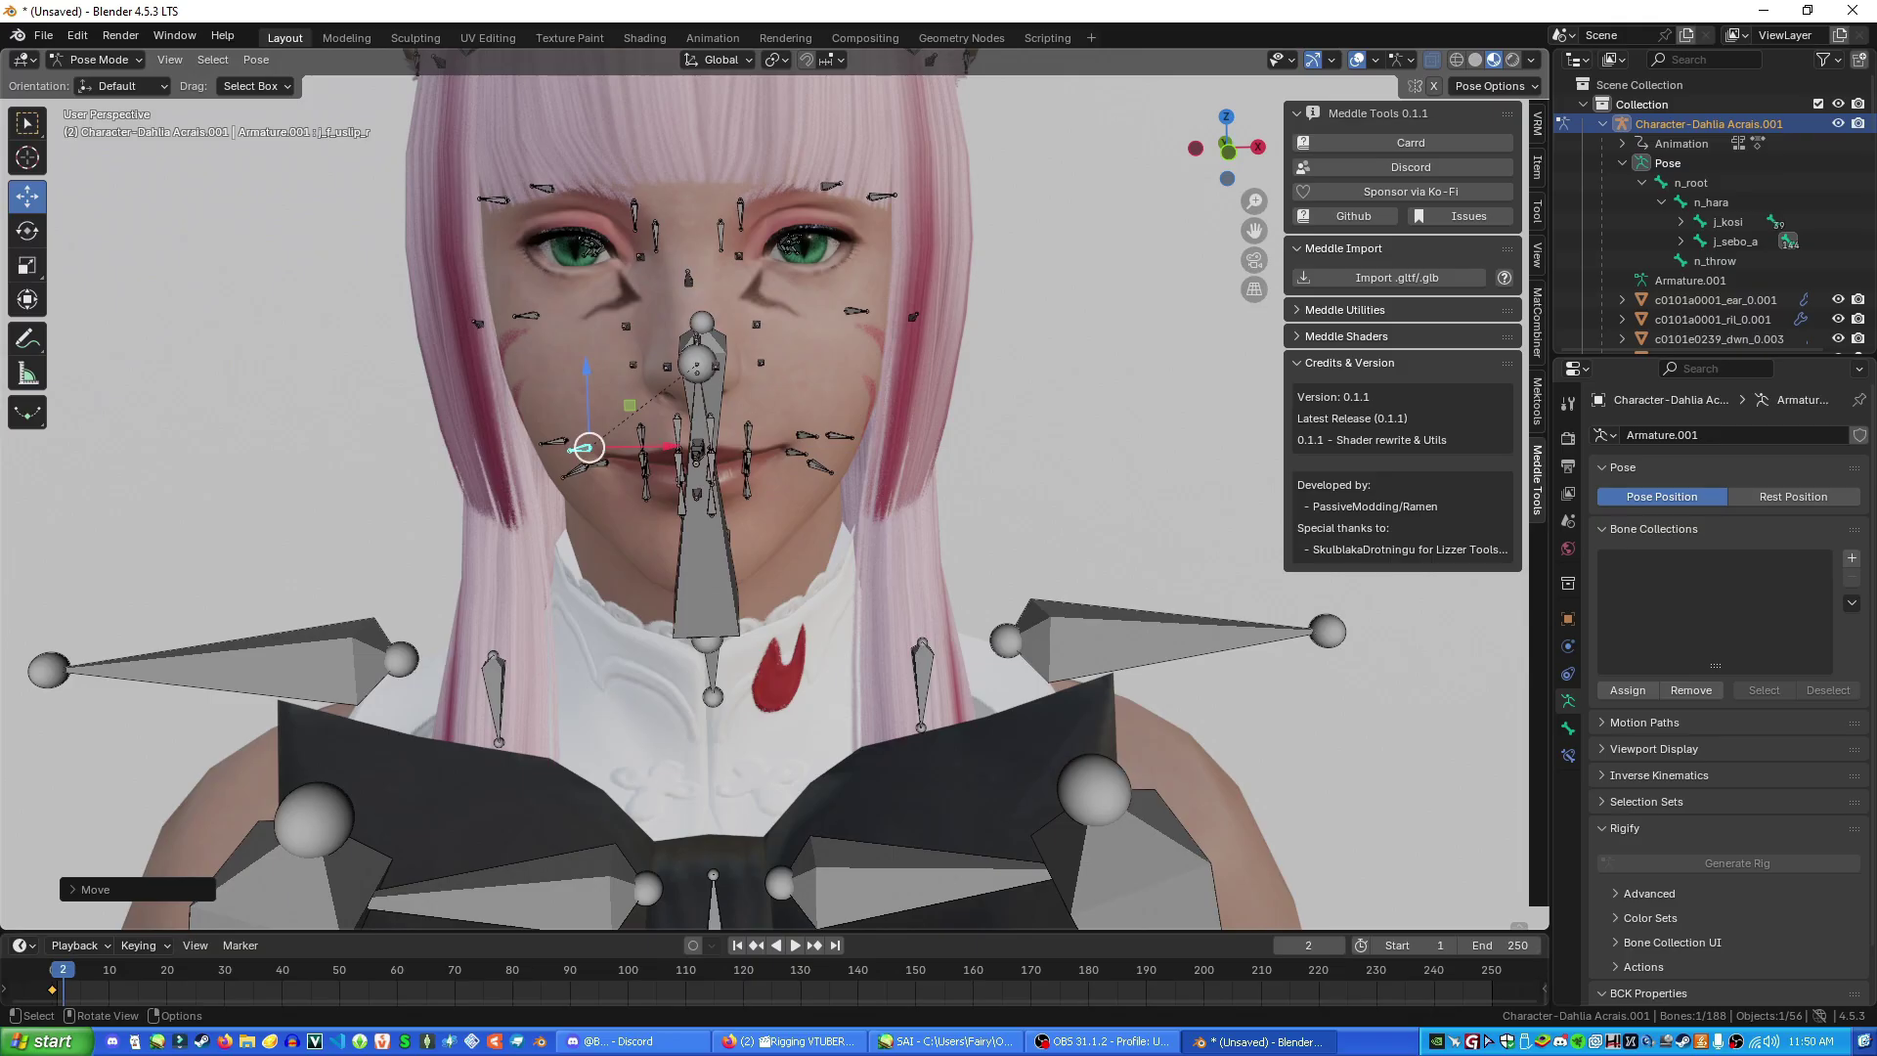
Move the lower lip bone at the right mouth corner slightly outward along X and up along Z
{"action": "left_click", "coordinate": [605, 462]}
{"action": "key", "text": "g"}
{"action": "key", "text": "x"}
{"action": "left_click", "coordinate": [598, 462]}
{"action": "key", "text": "g"}
{"action": "key", "text": "z"}
{"action": "left_click", "coordinate": [597, 459]}
Hide the character's armature in the viewport to check the pose and smile without bones
{"action": "scroll", "coordinate": [762, 499], "scroll_direction": "down", "scroll_amount": 3}
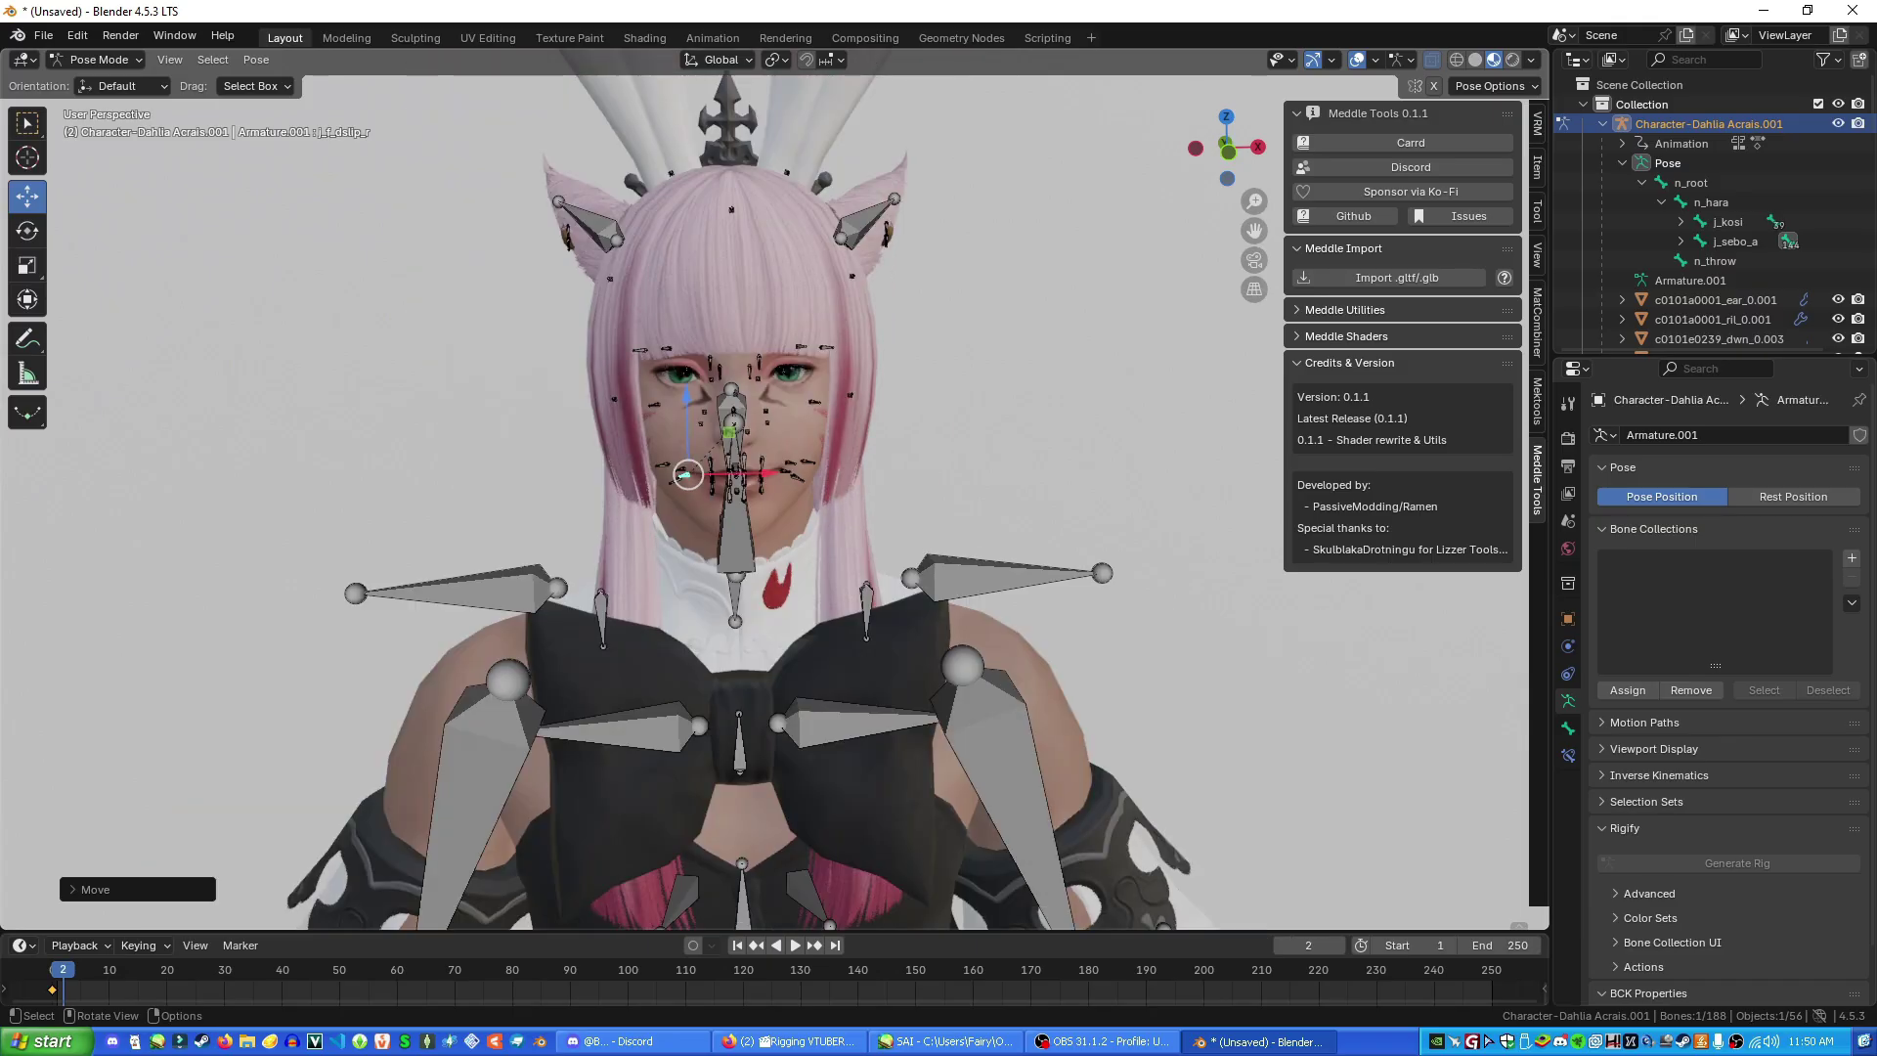
{"action": "scroll", "coordinate": [763, 499], "scroll_direction": "down", "scroll_amount": 2}
{"action": "middle_click_drag", "start_coordinate": [762, 498], "coordinate": [765, 311], "text": "shift"}
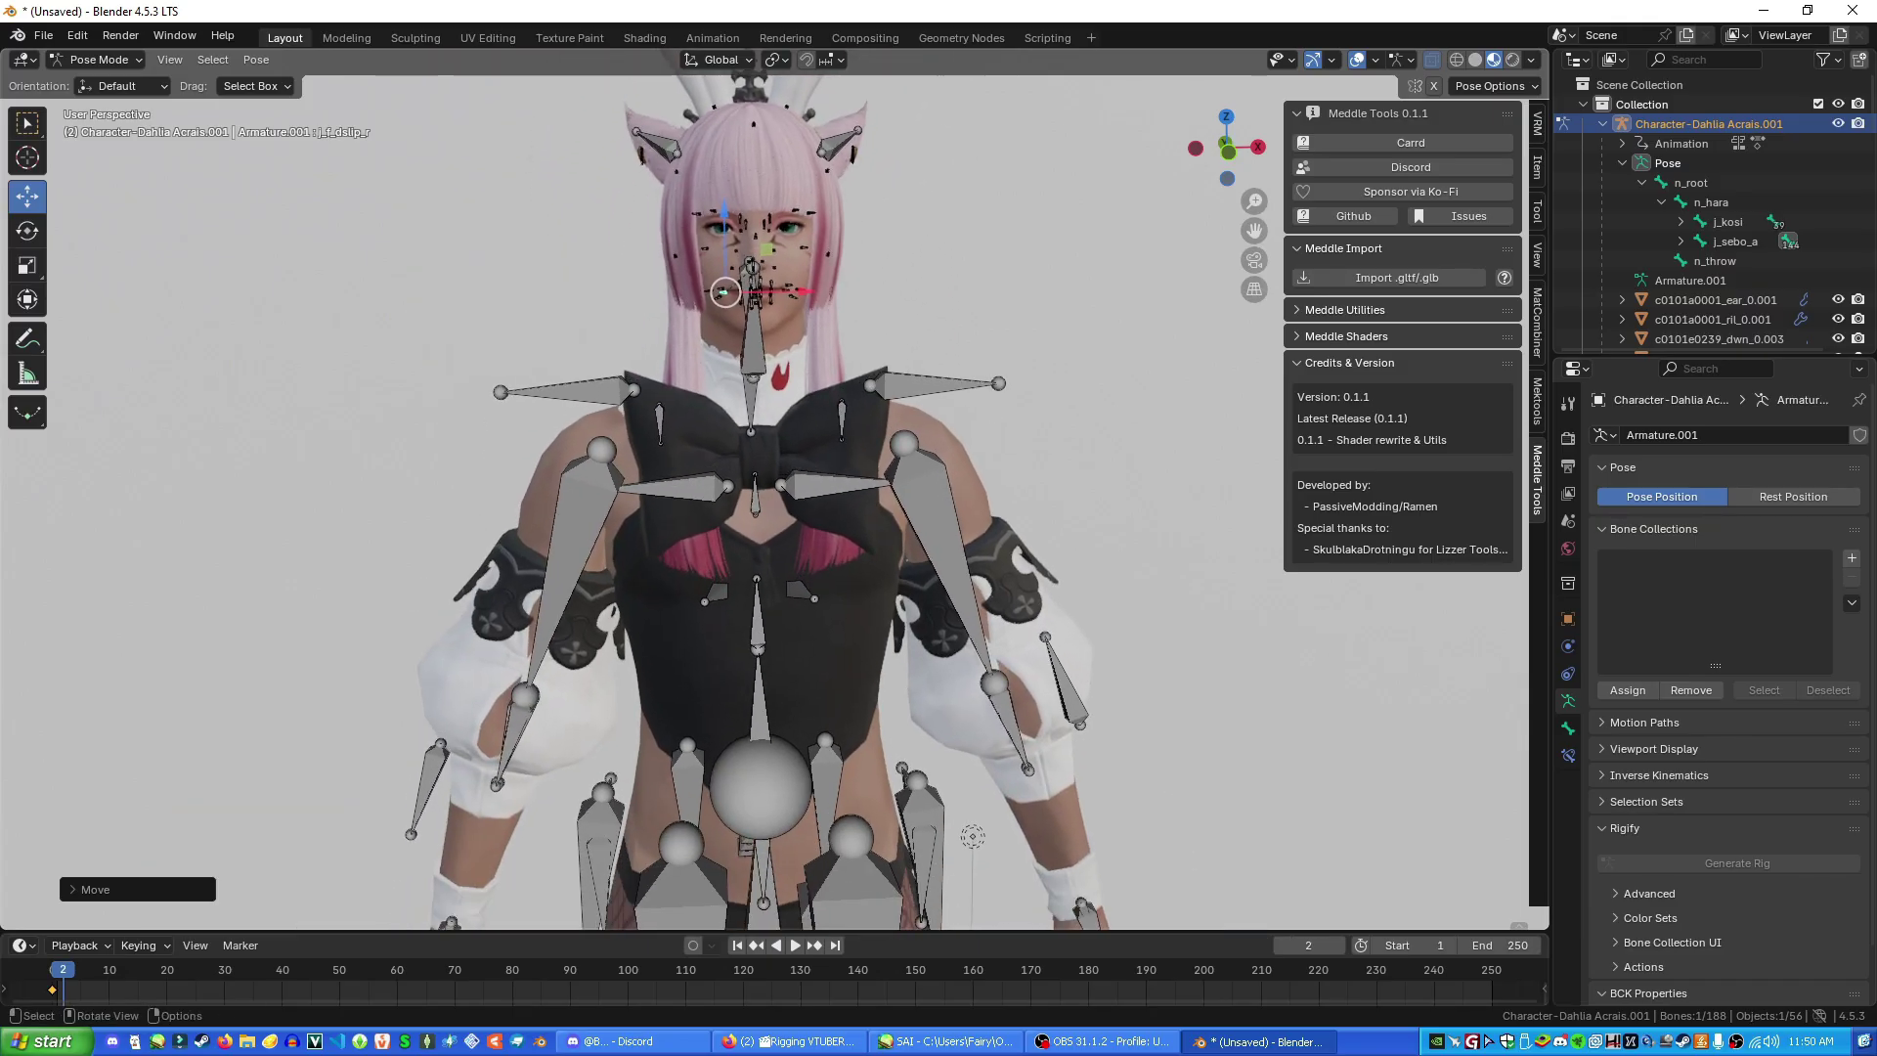
{"action": "middle_click_drag", "start_coordinate": [753, 420], "coordinate": [744, 467], "text": "shift"}
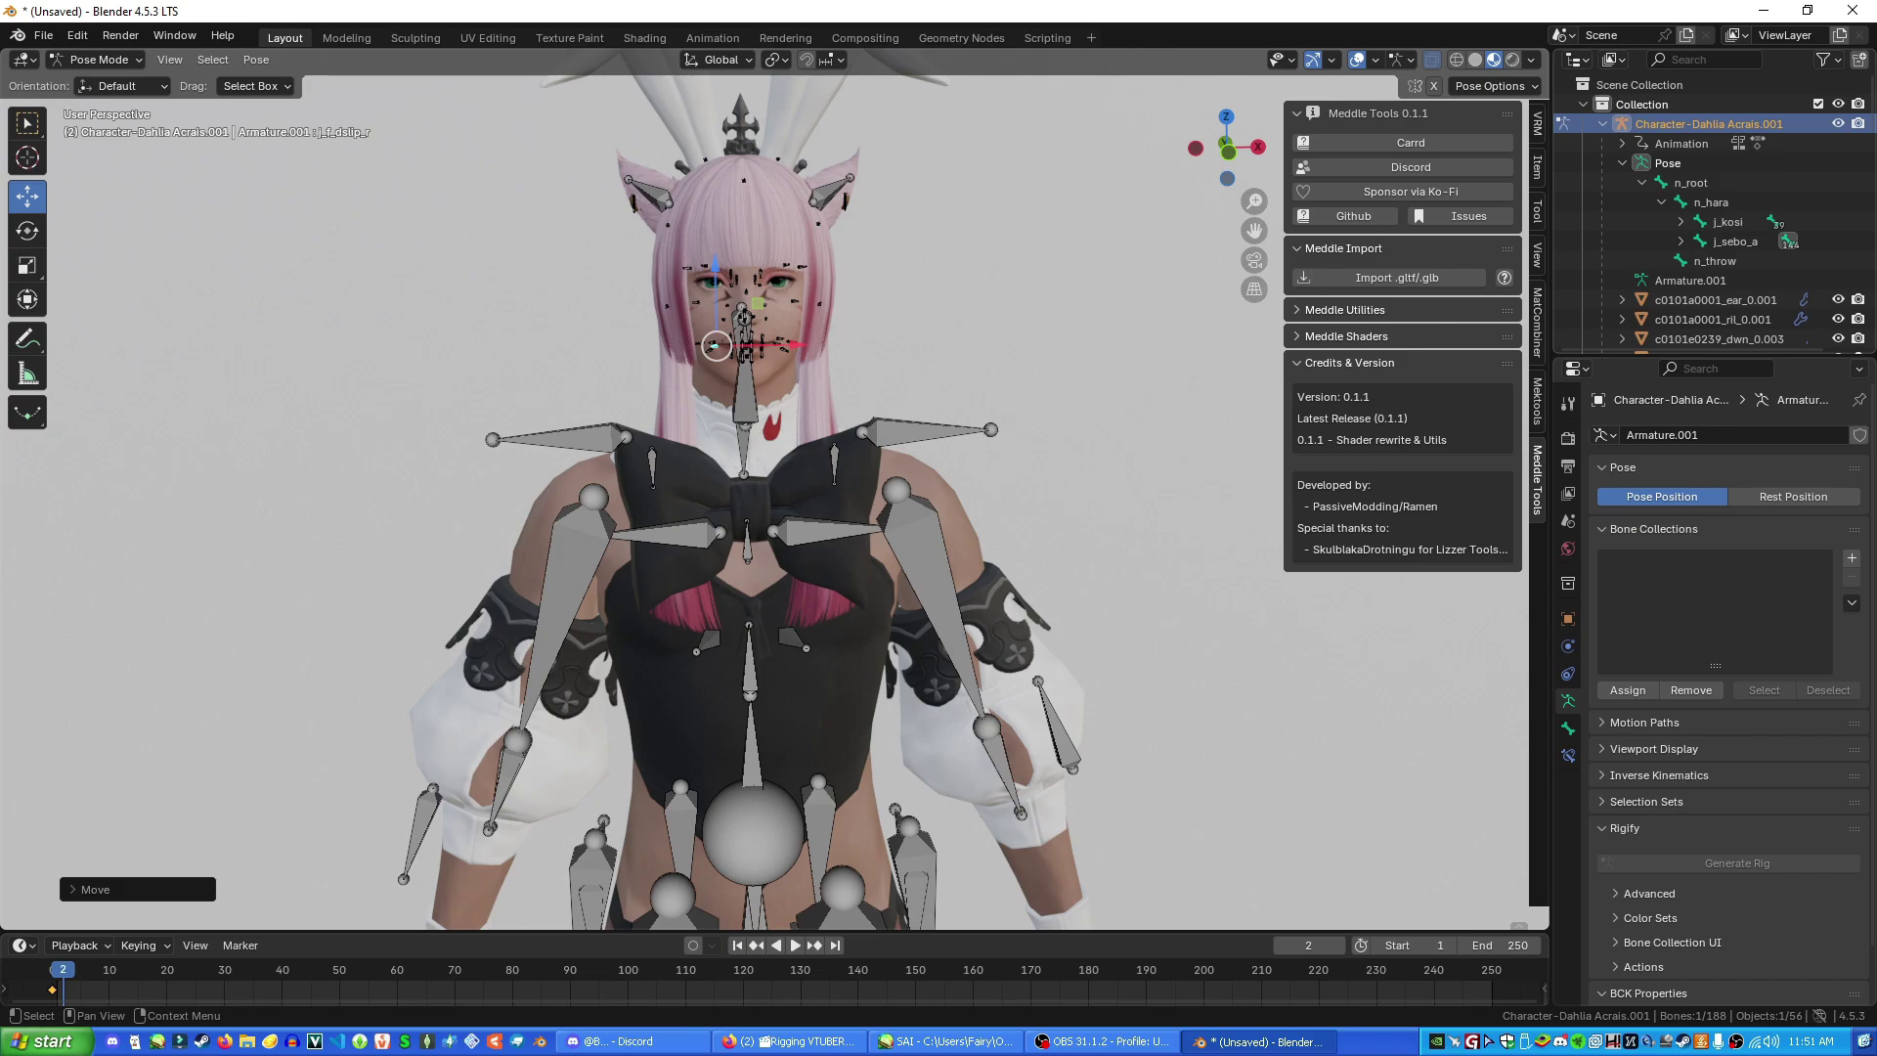
{"action": "left_click", "coordinate": [1838, 124]}
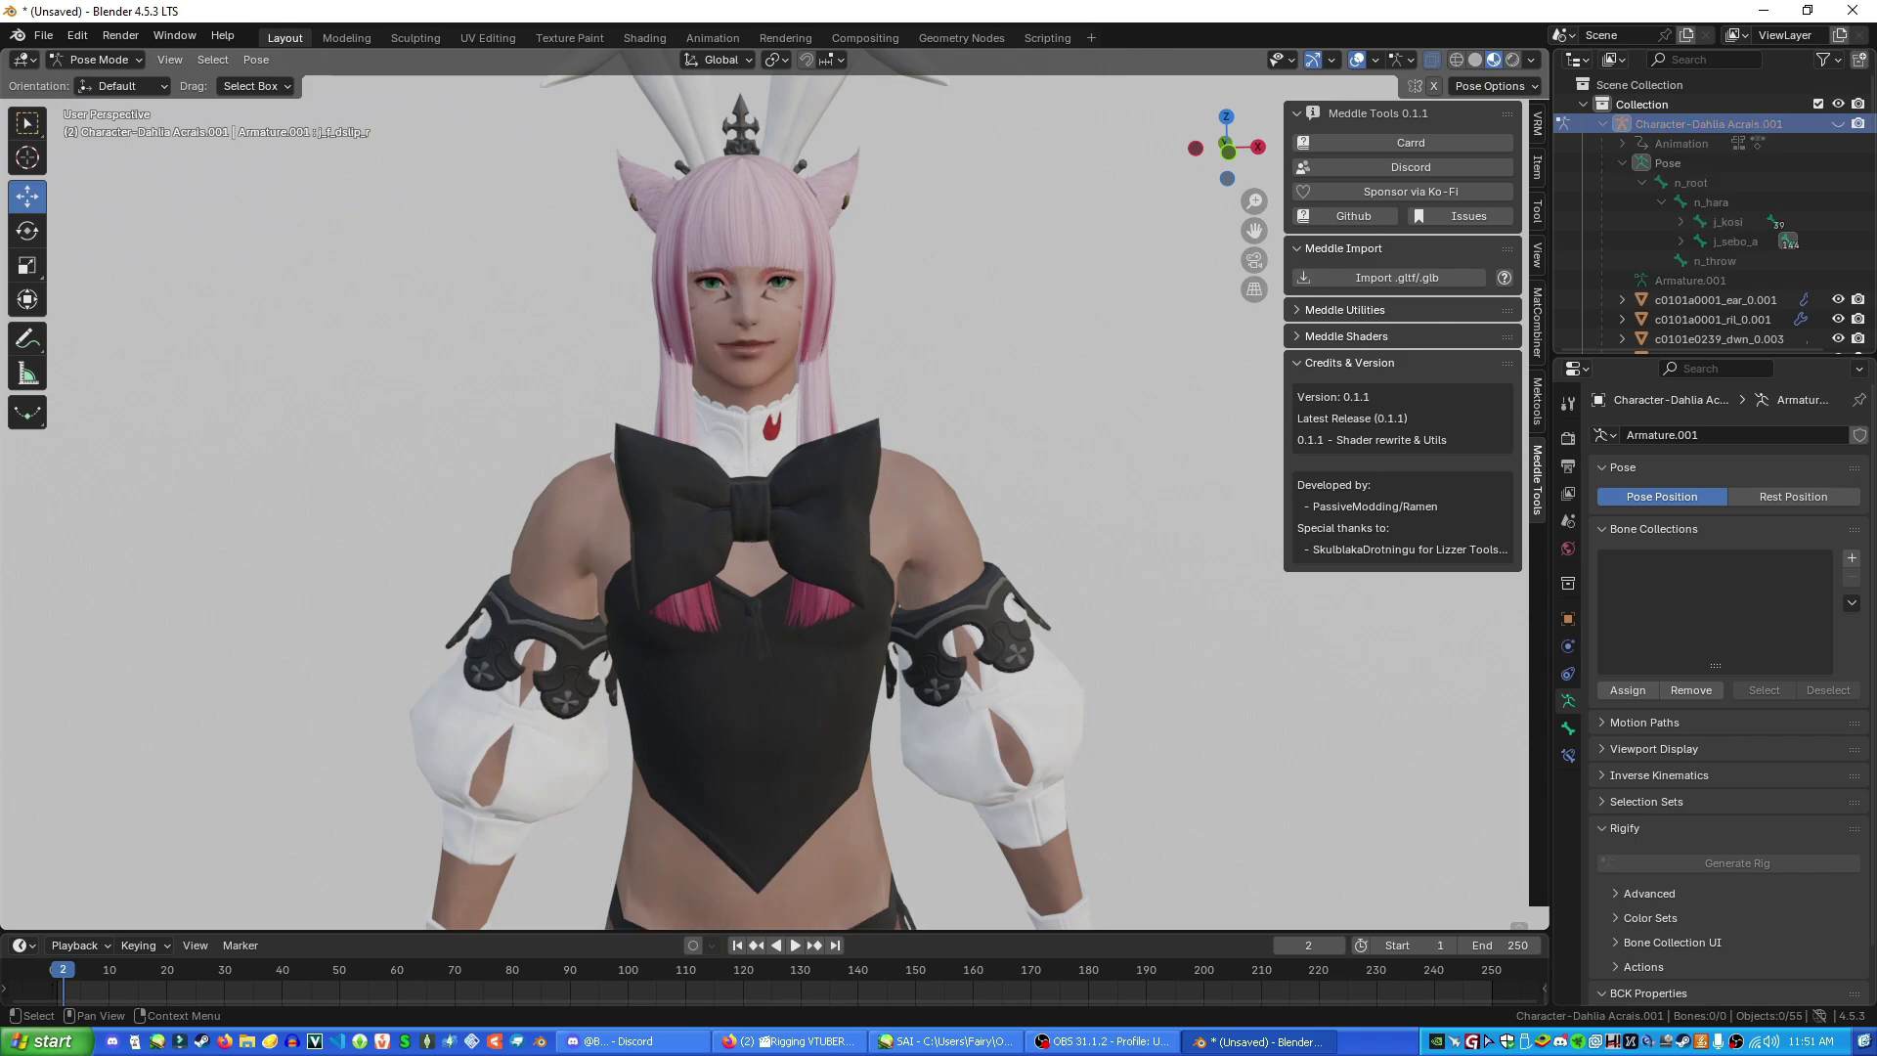
Examine the posed character from head to feet against the backdrop
{"action": "scroll", "coordinate": [772, 488], "scroll_direction": "down", "scroll_amount": 4}
{"action": "mouse_move", "coordinate": [782, 684]}
{"action": "middle_mouse_down", "text": "shift"}
{"action": "mouse_move", "coordinate": [800, 262]}
{"action": "mouse_move", "coordinate": [798, 657]}
{"action": "middle_mouse_up", "text": "shift"}
{"action": "scroll", "coordinate": [798, 586], "scroll_direction": "up", "scroll_amount": 4}
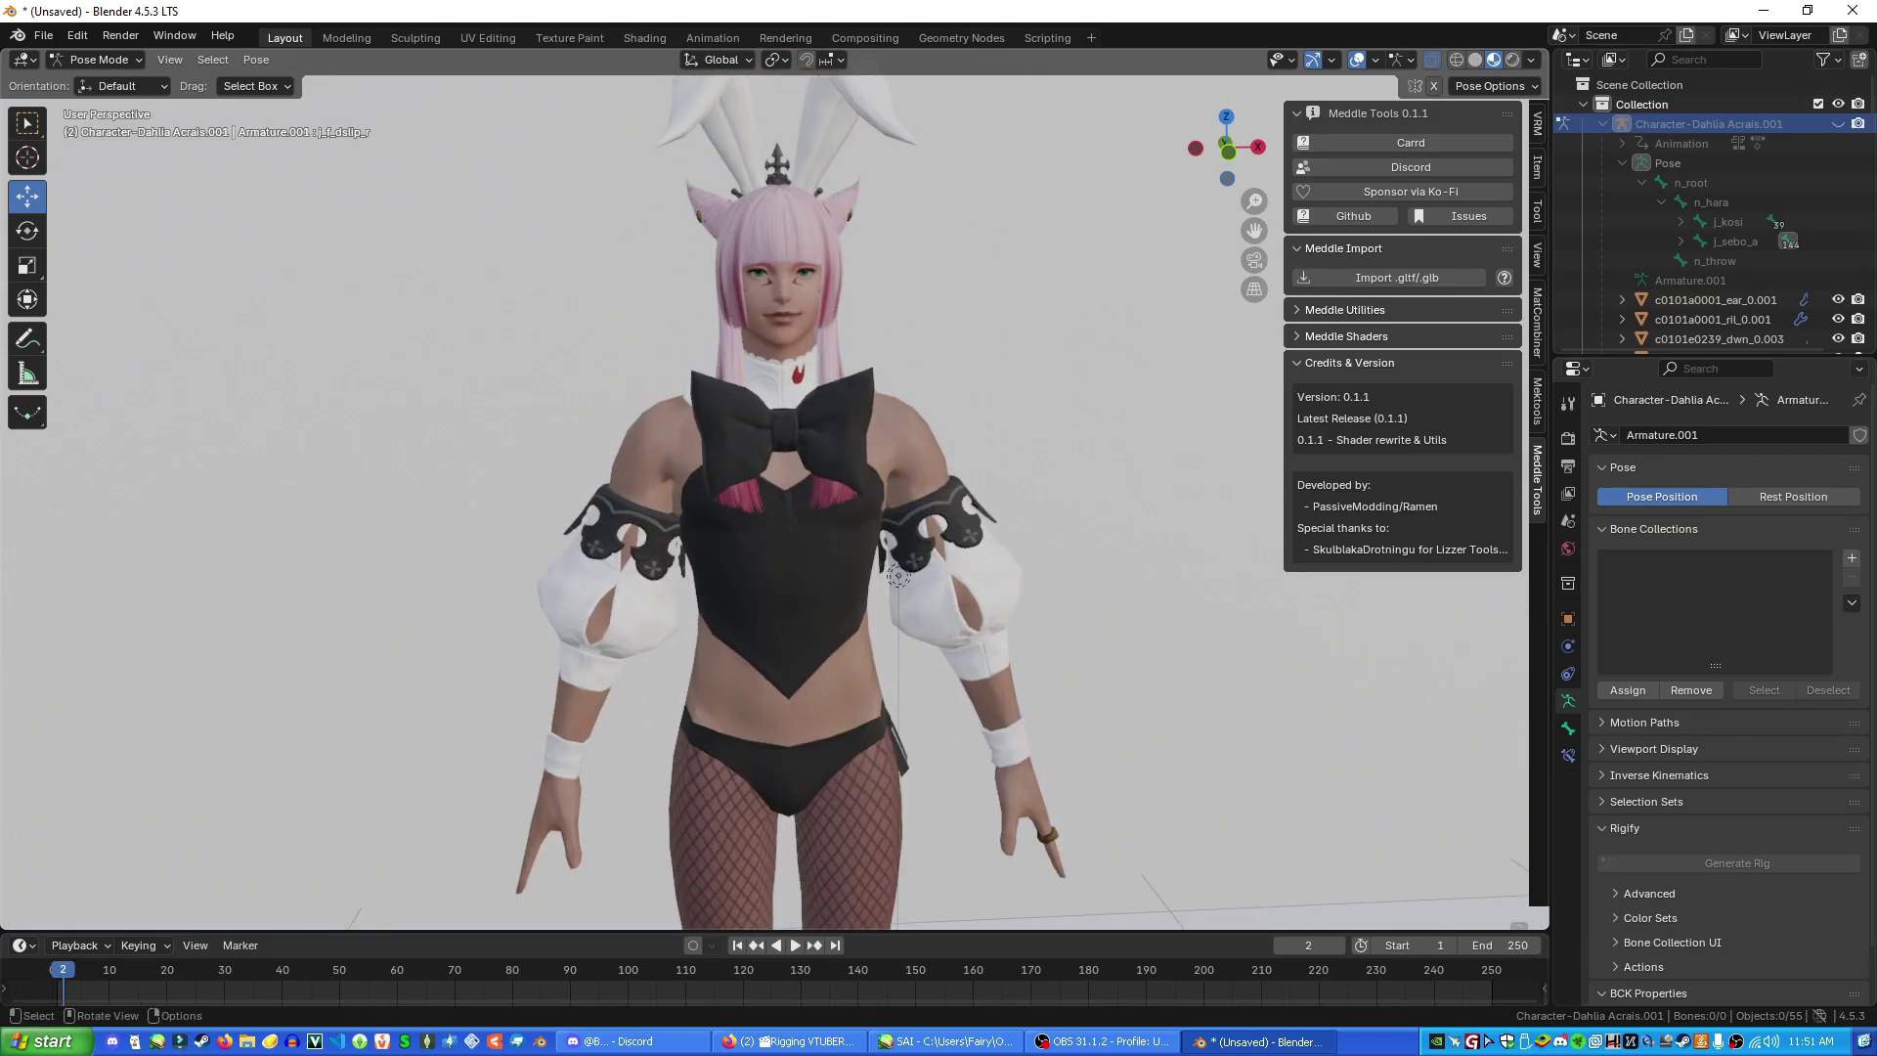
{"action": "middle_click_drag", "start_coordinate": [797, 518], "coordinate": [775, 650], "text": "shift"}
{"action": "scroll", "coordinate": [871, 534], "scroll_direction": "down", "scroll_amount": 4}
{"action": "middle_click_drag", "start_coordinate": [843, 570], "coordinate": [884, 494], "text": "shift"}
{"action": "middle_click_drag", "start_coordinate": [837, 371], "coordinate": [782, 350], "text": "shift"}
{"action": "scroll", "coordinate": [782, 350], "scroll_direction": "down", "scroll_amount": 3}
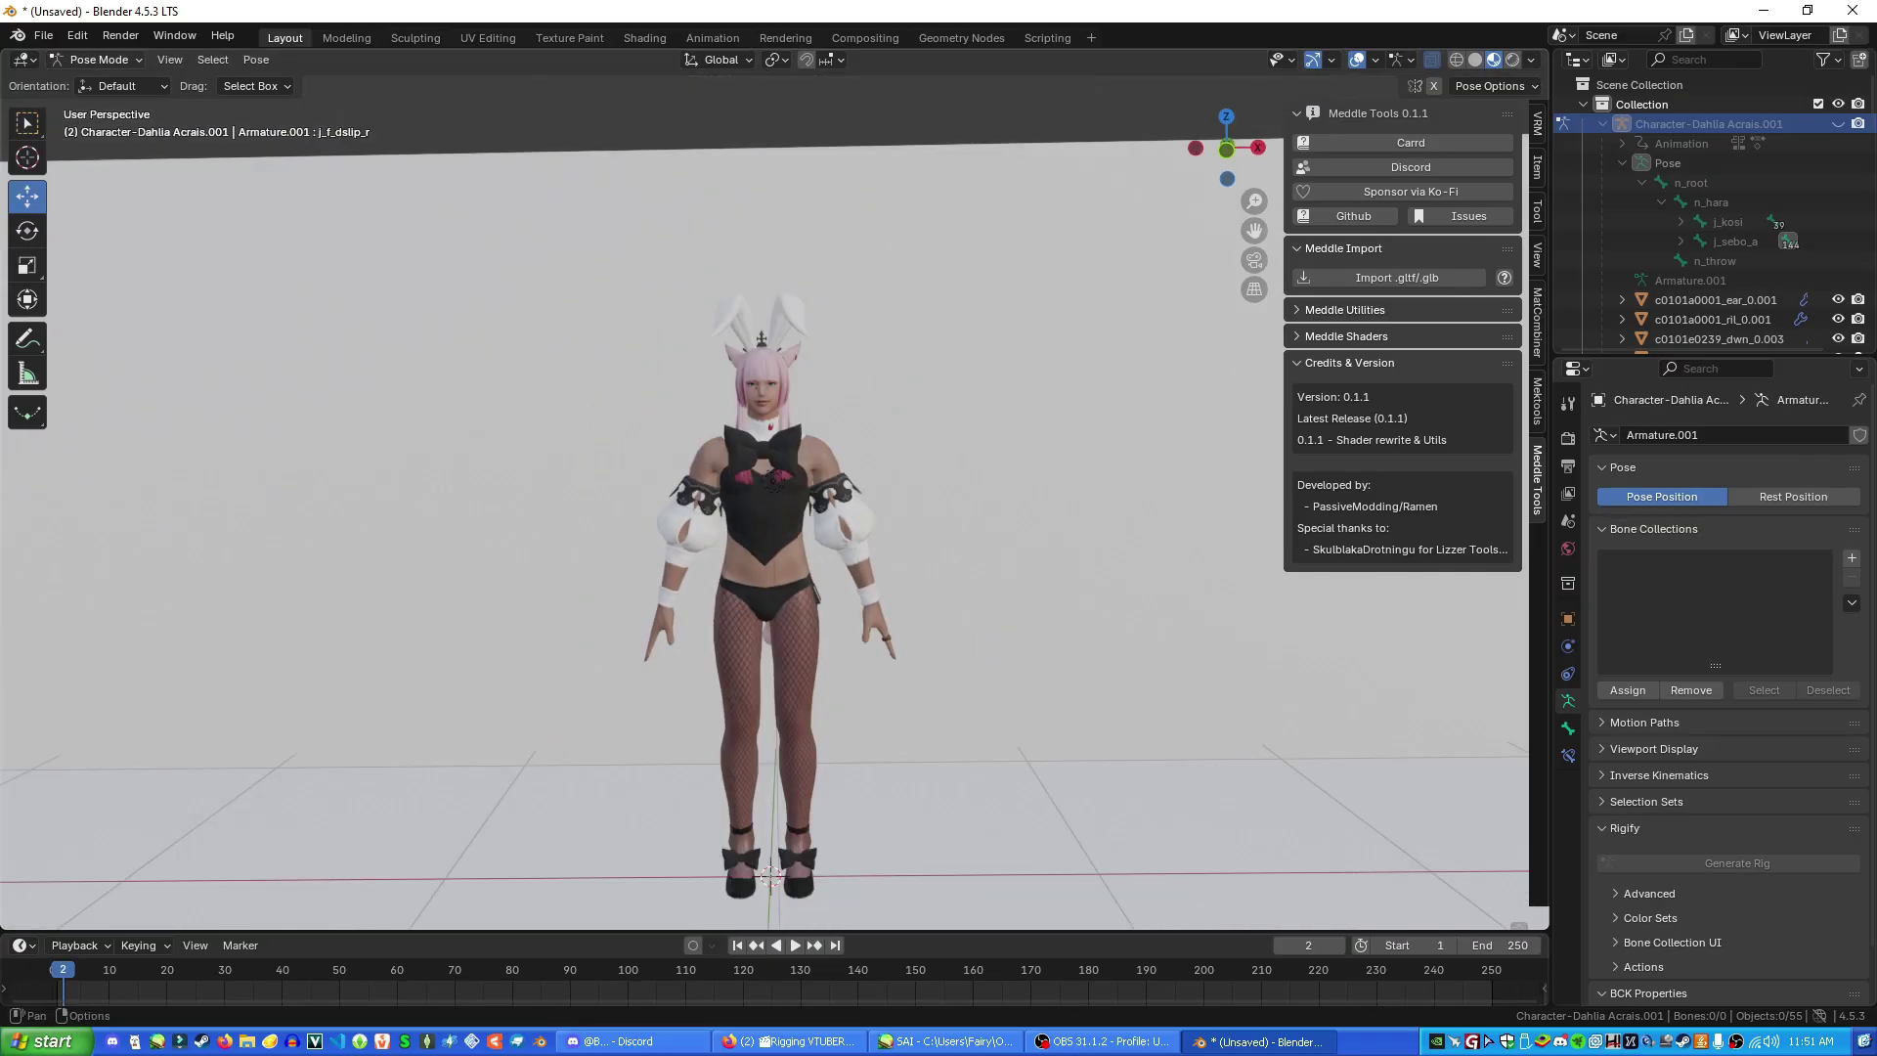
Leave pose editing for Object Mode and add a camera at the scene origin
{"action": "left_click", "coordinate": [98, 60]}
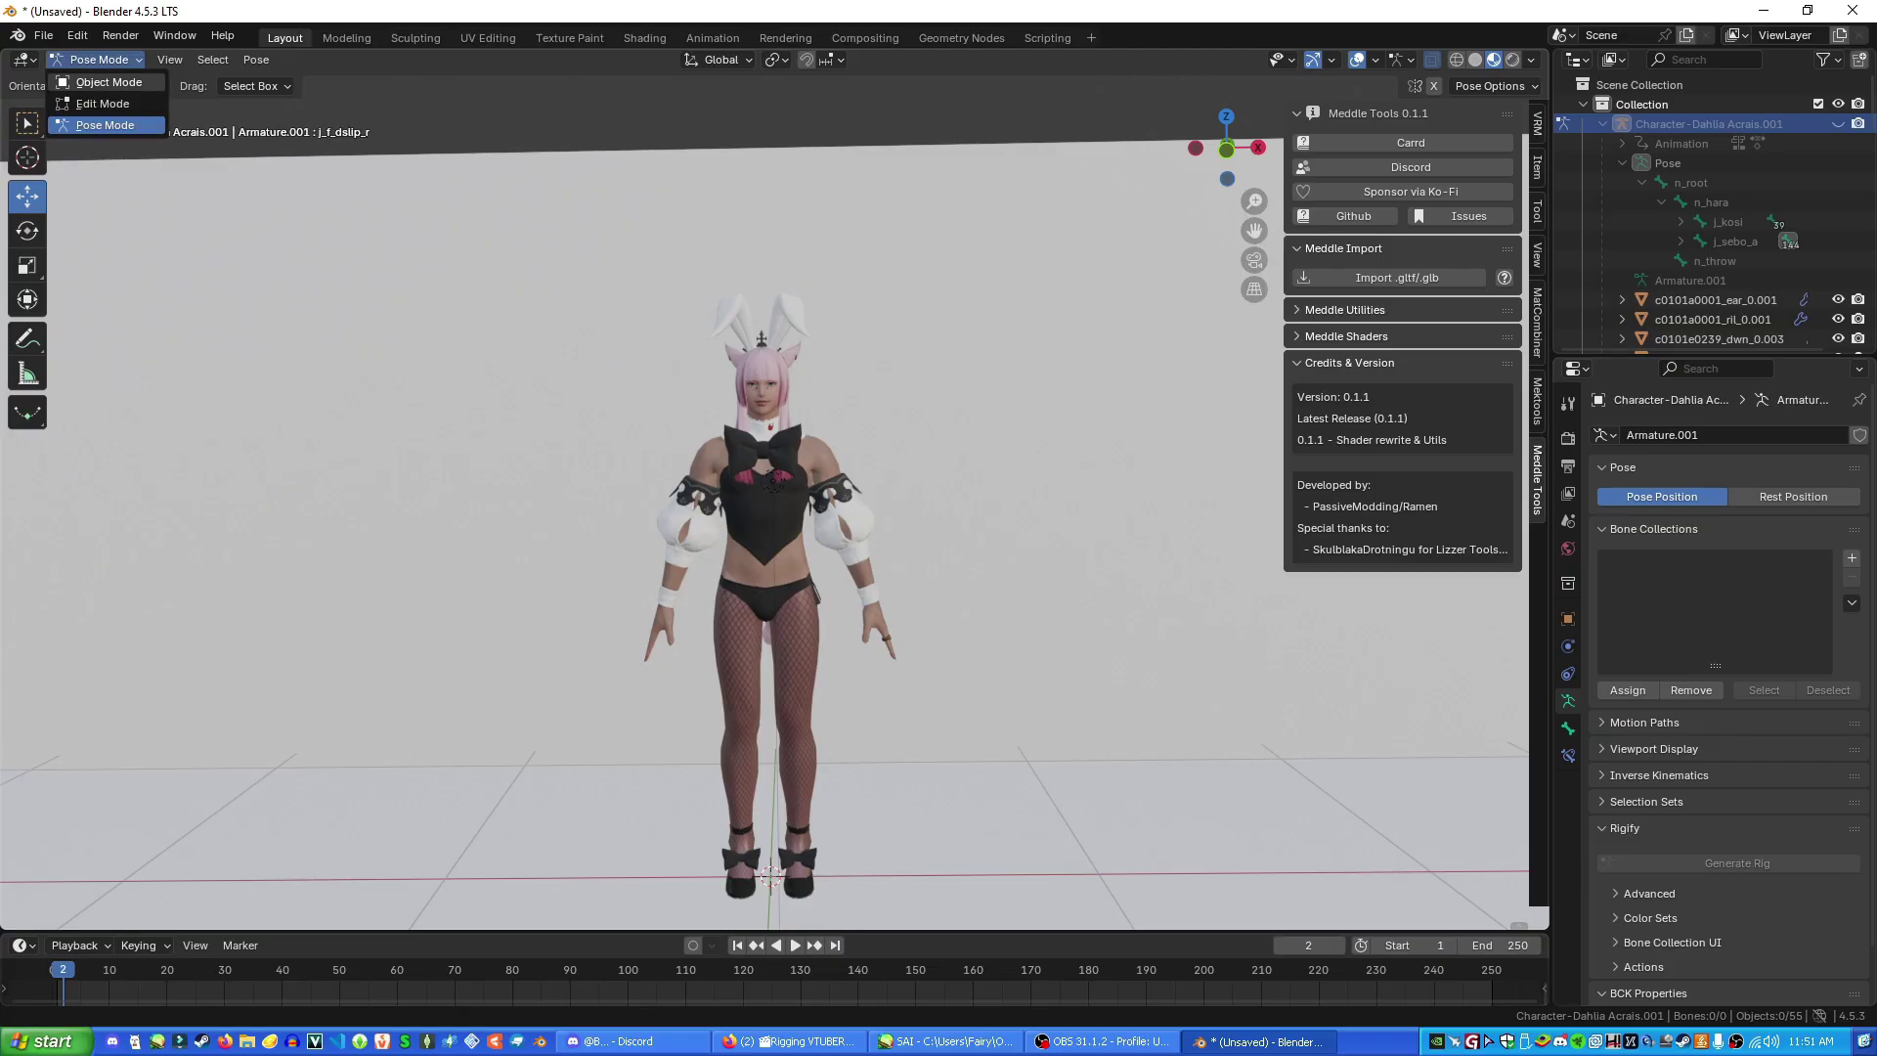
{"action": "left_click", "coordinate": [109, 82]}
{"action": "key", "text": "ctrl+a"}
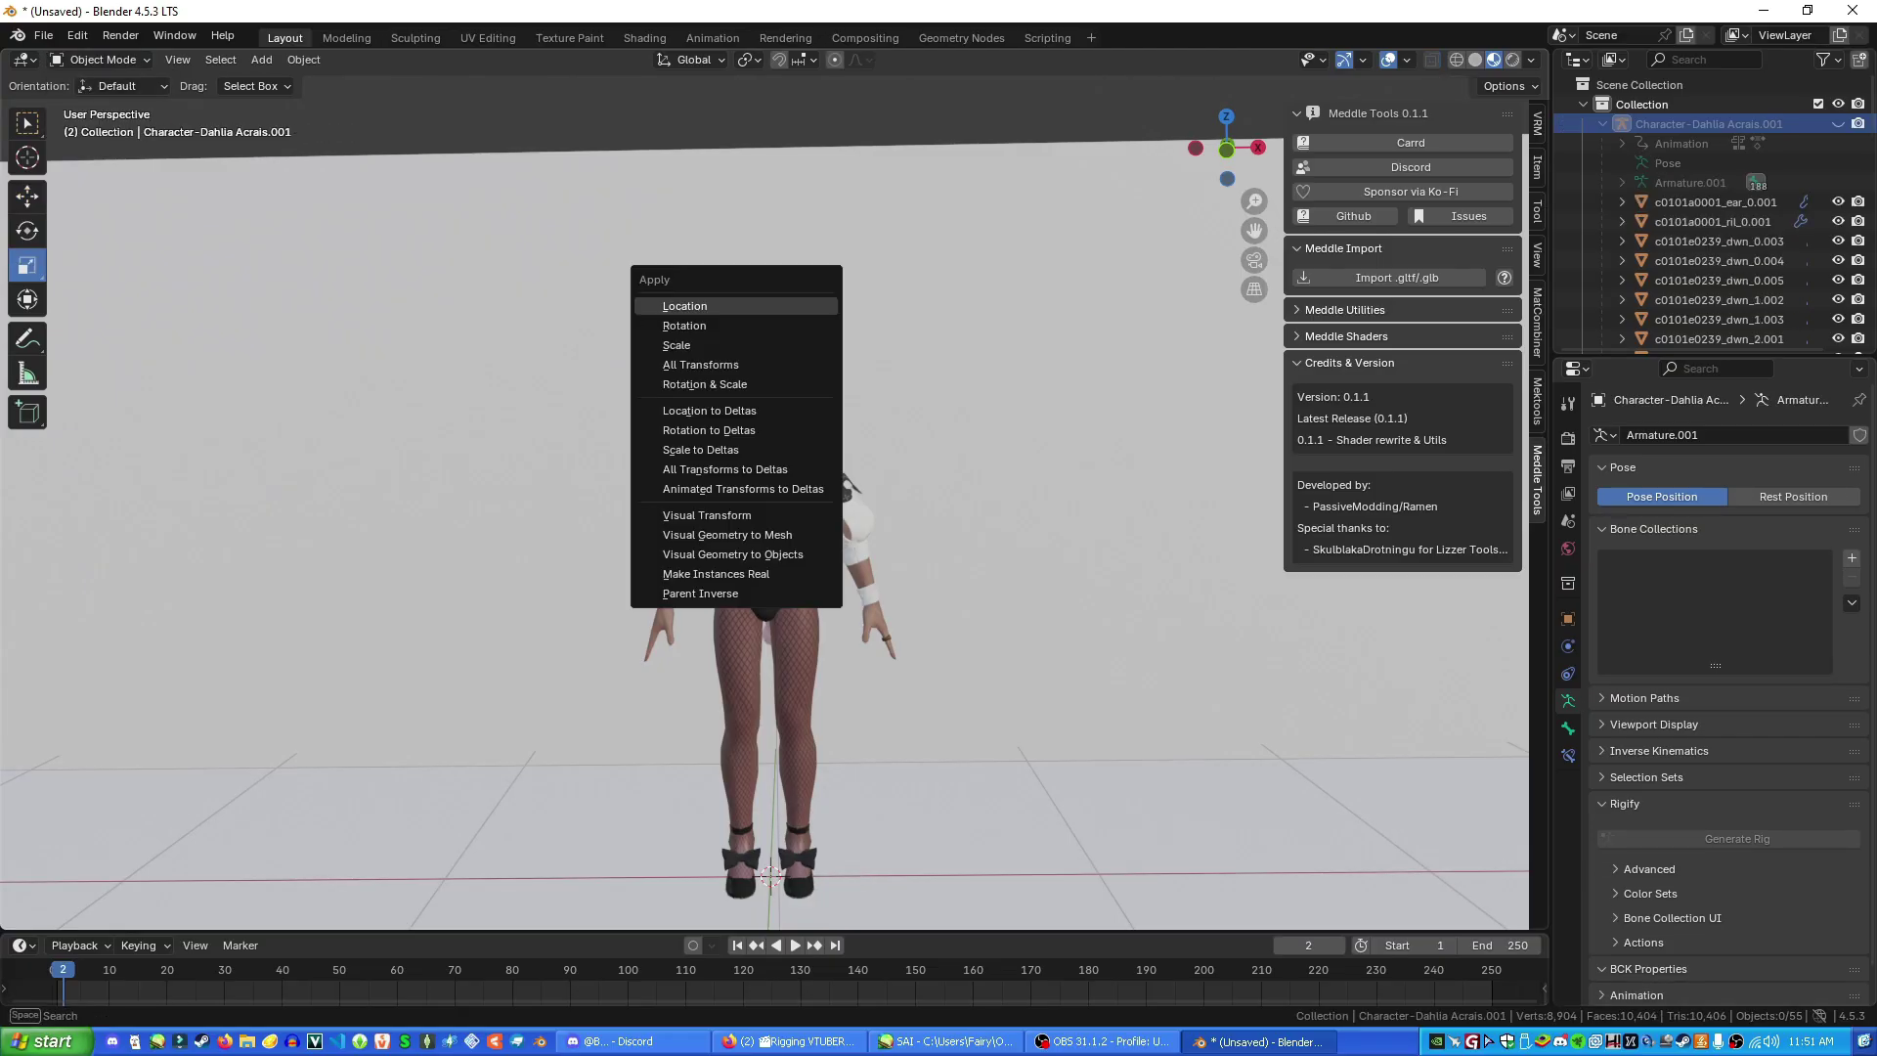
{"action": "key", "text": "shift+a"}
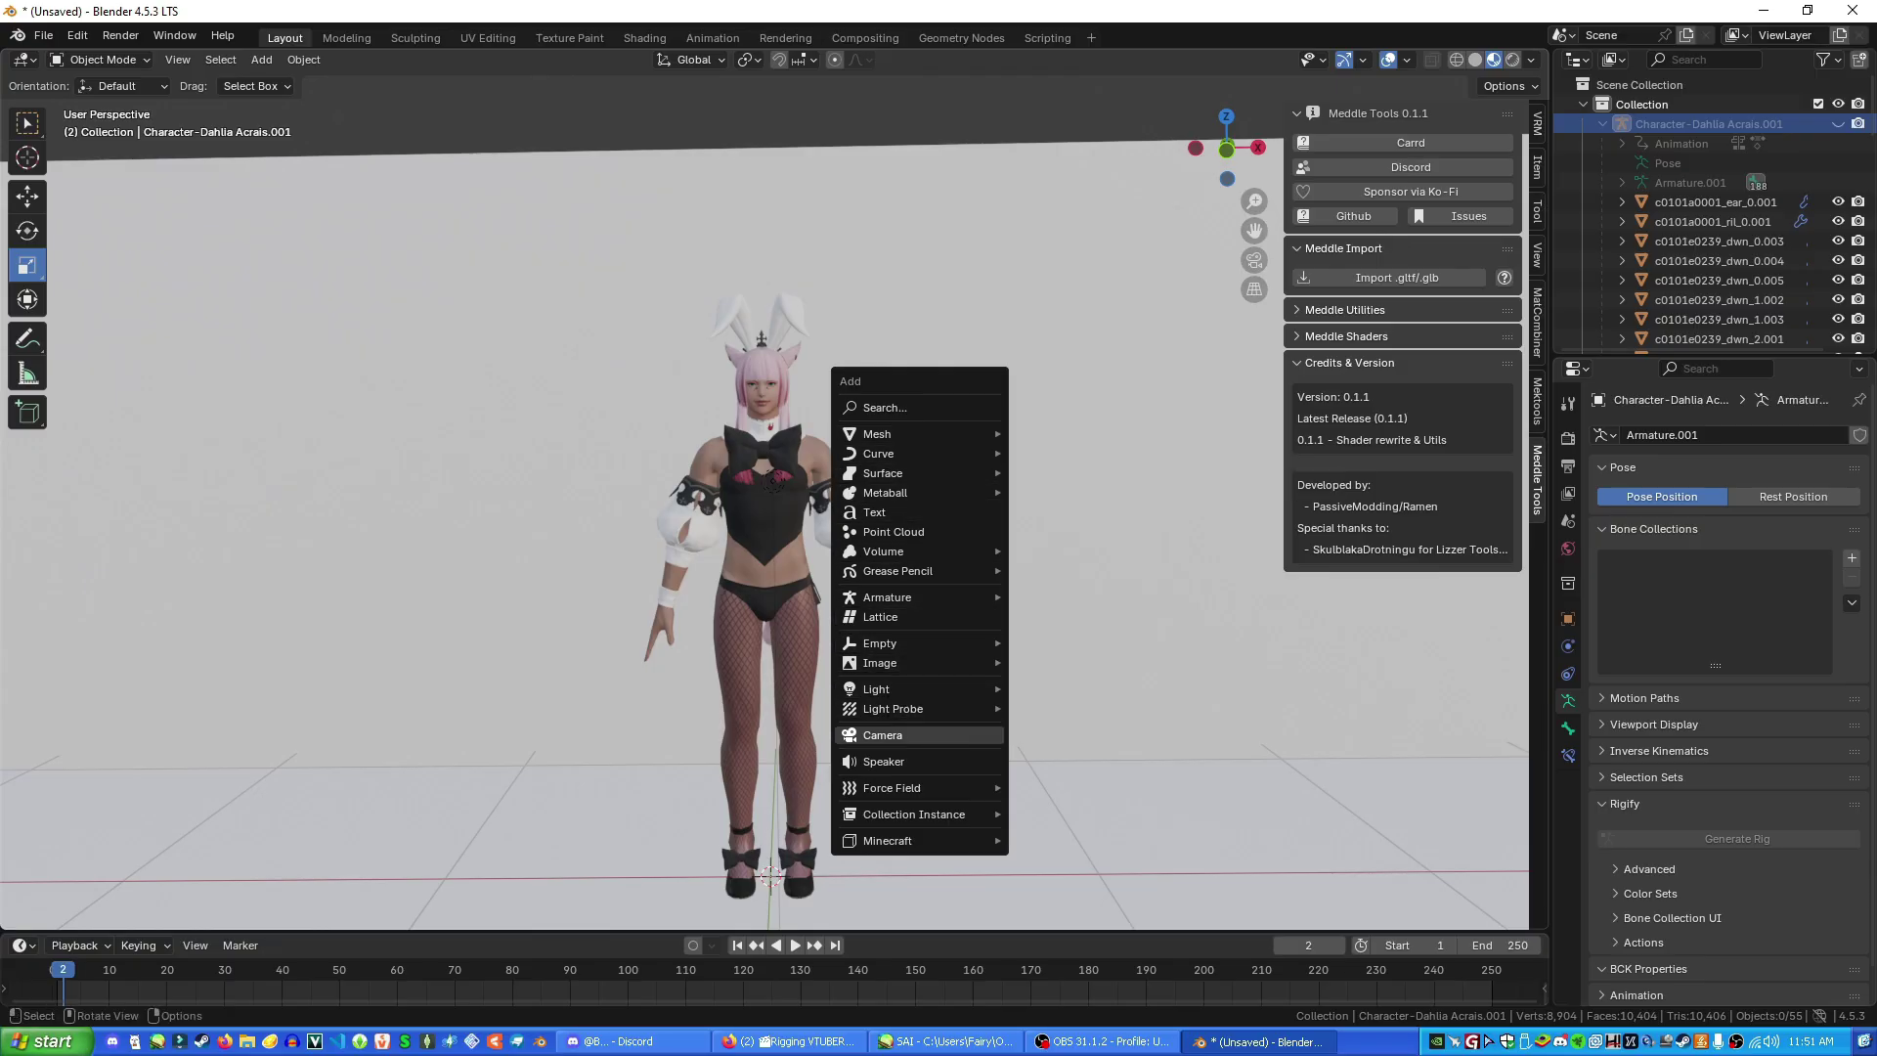
{"action": "left_click", "coordinate": [882, 736]}
{"action": "scroll", "coordinate": [883, 735], "scroll_direction": "down", "scroll_amount": 1}
{"action": "scroll", "coordinate": [882, 735], "scroll_direction": "down", "scroll_amount": 2}
{"action": "middle_click_drag", "start_coordinate": [882, 735], "coordinate": [941, 745]}
{"action": "middle_click_drag", "start_coordinate": [821, 723], "coordinate": [777, 720]}
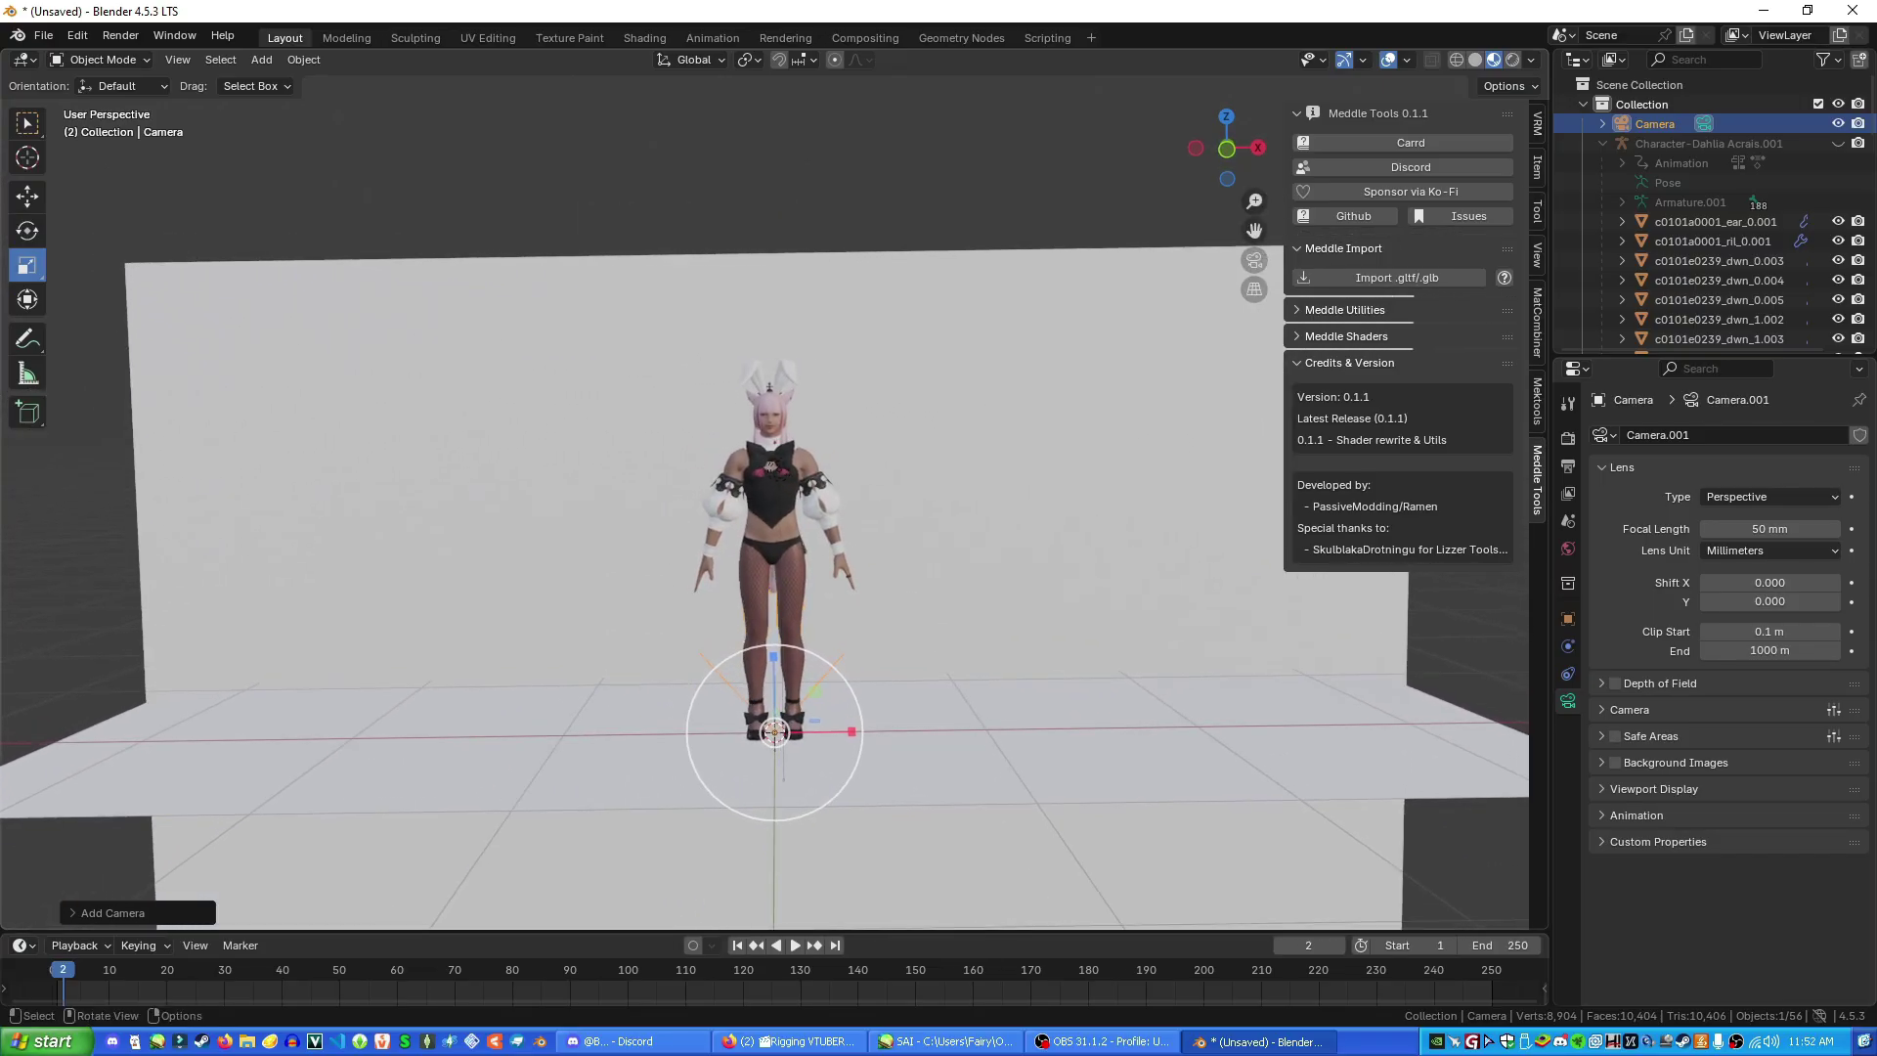
Make the new camera the active scene camera and look through it
{"action": "left_click", "coordinate": [1537, 256]}
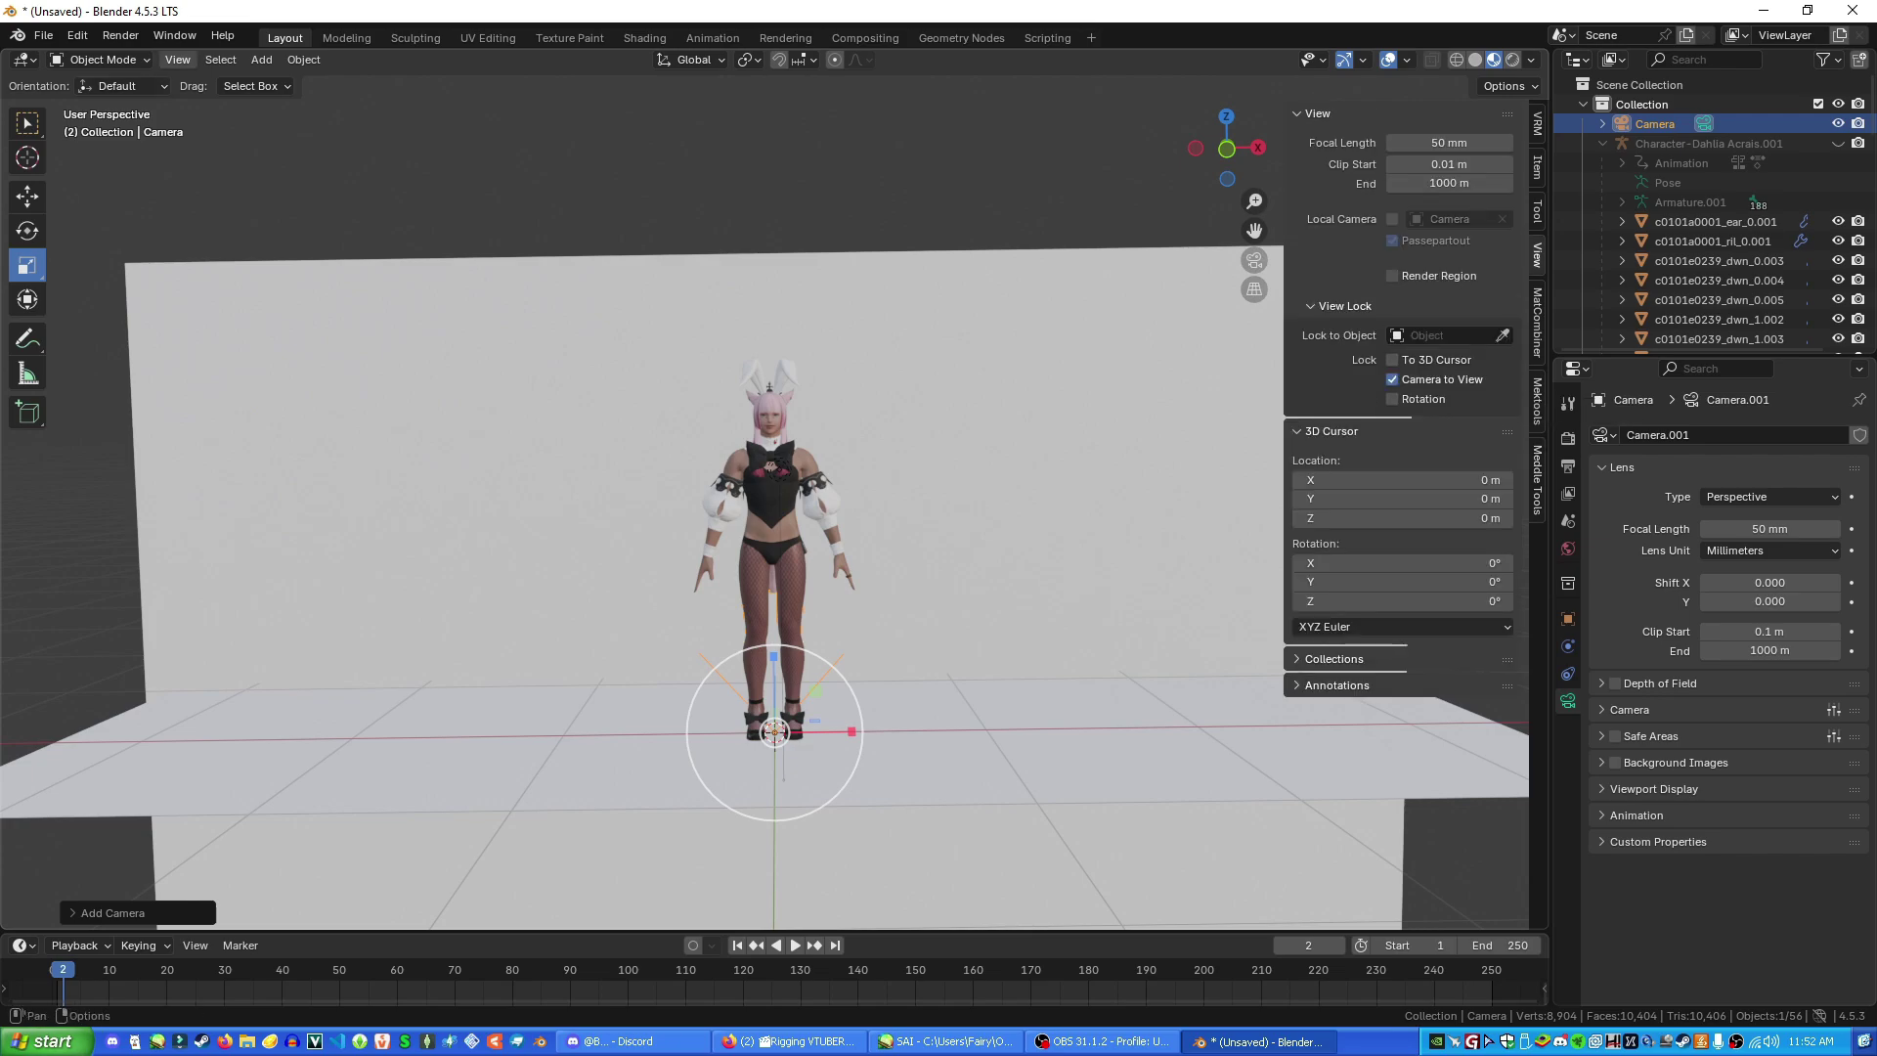
{"action": "left_click", "coordinate": [177, 60]}
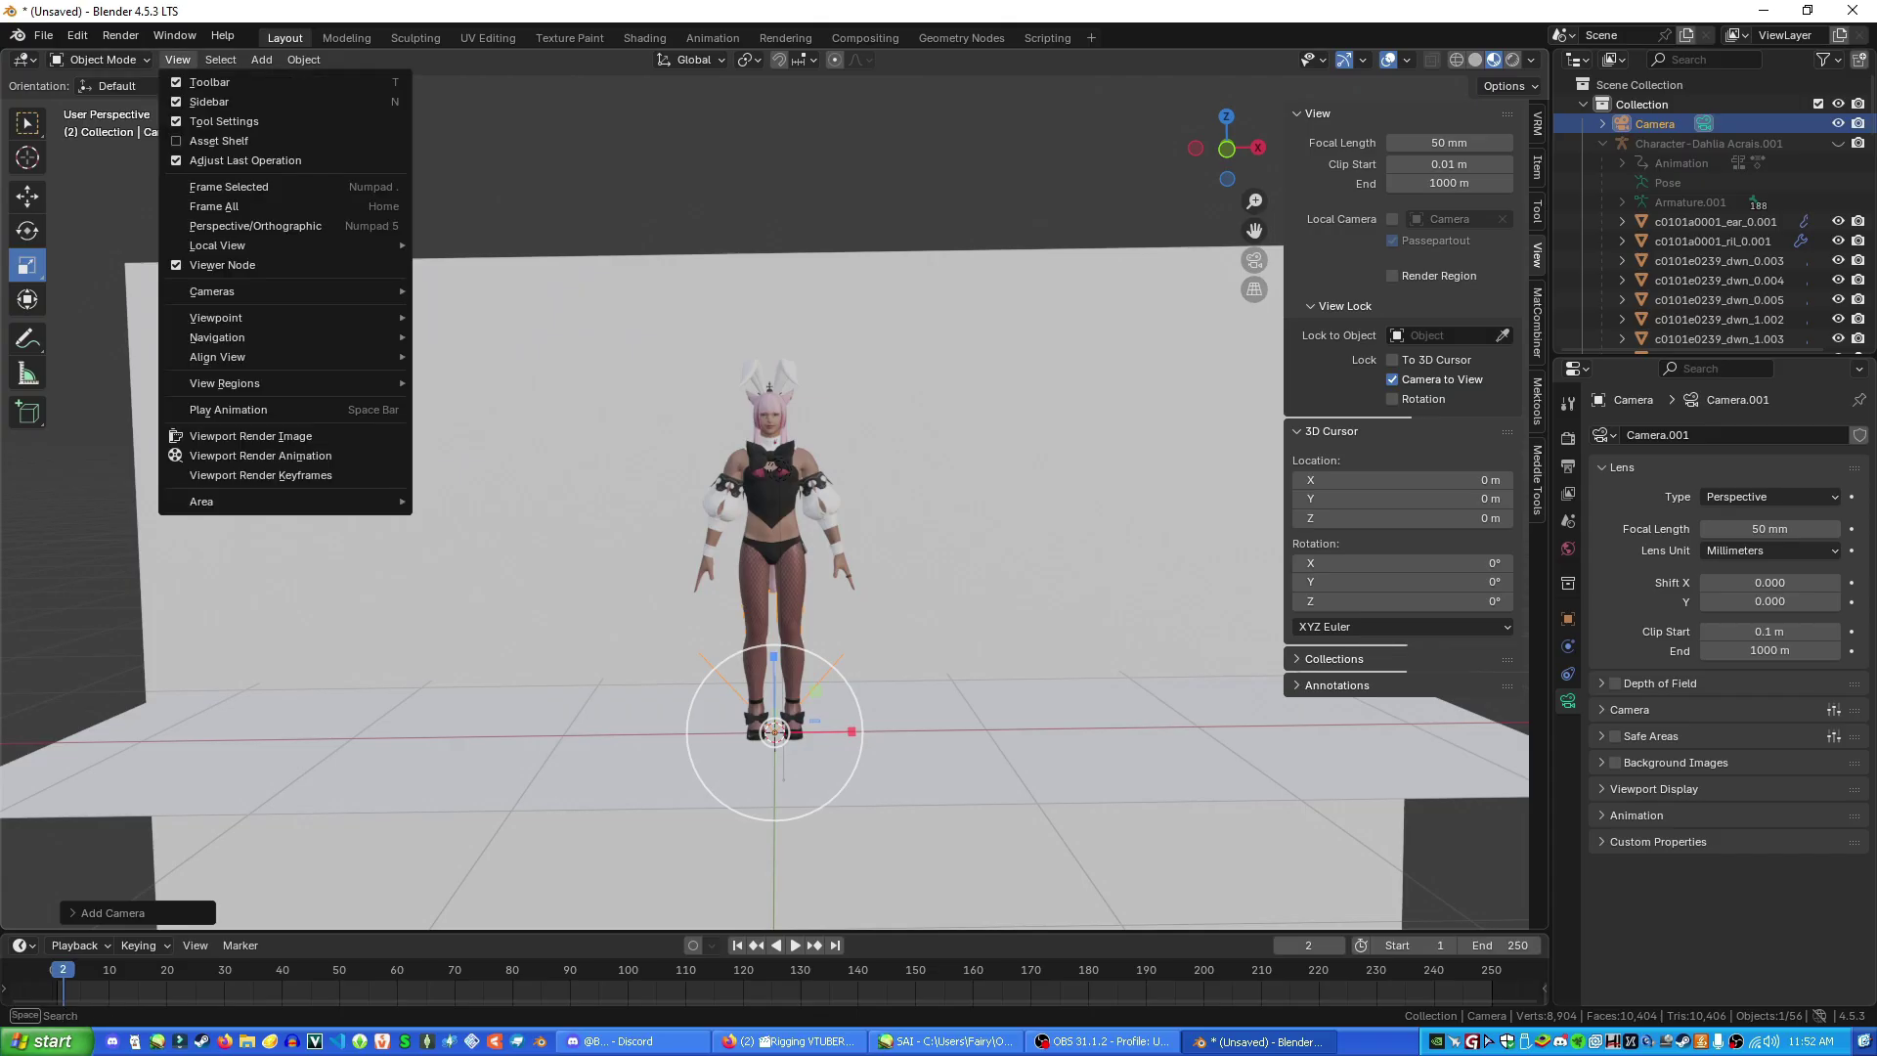
{"action": "mouse_move", "coordinate": [212, 292]}
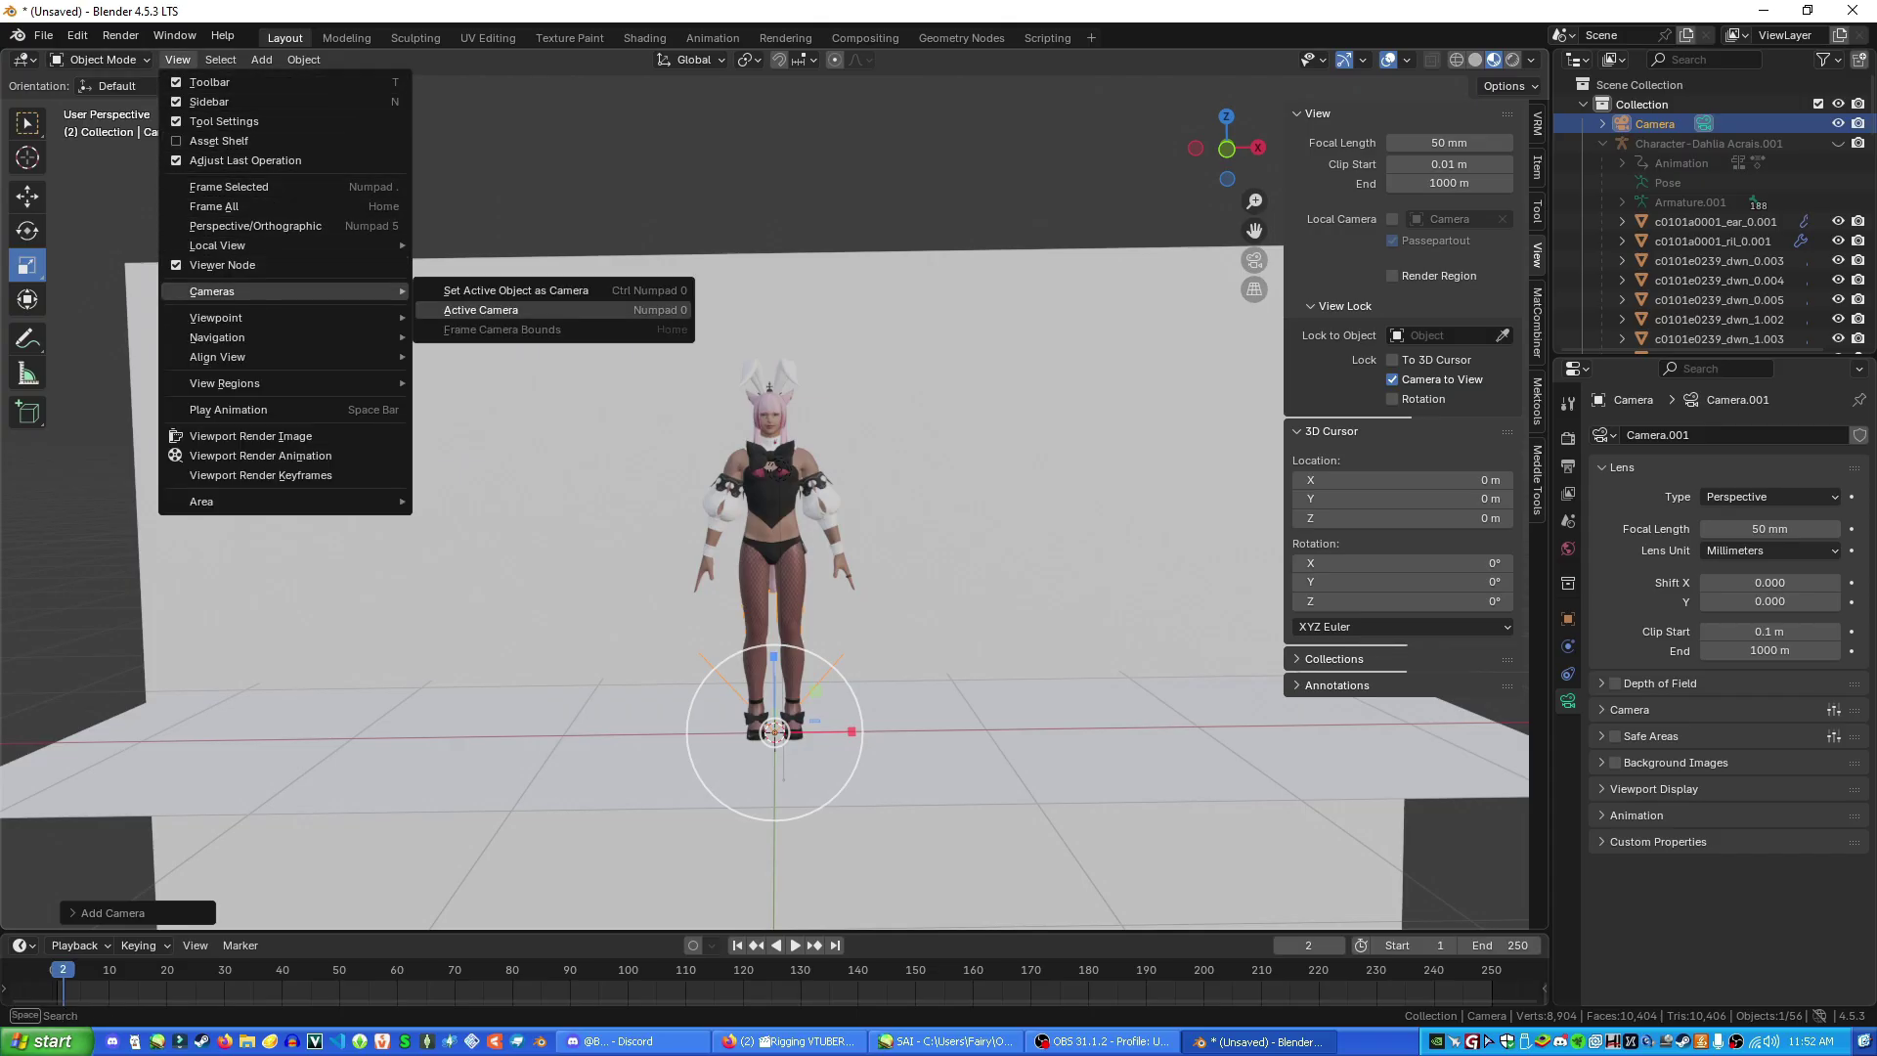
{"action": "left_click", "coordinate": [515, 290]}
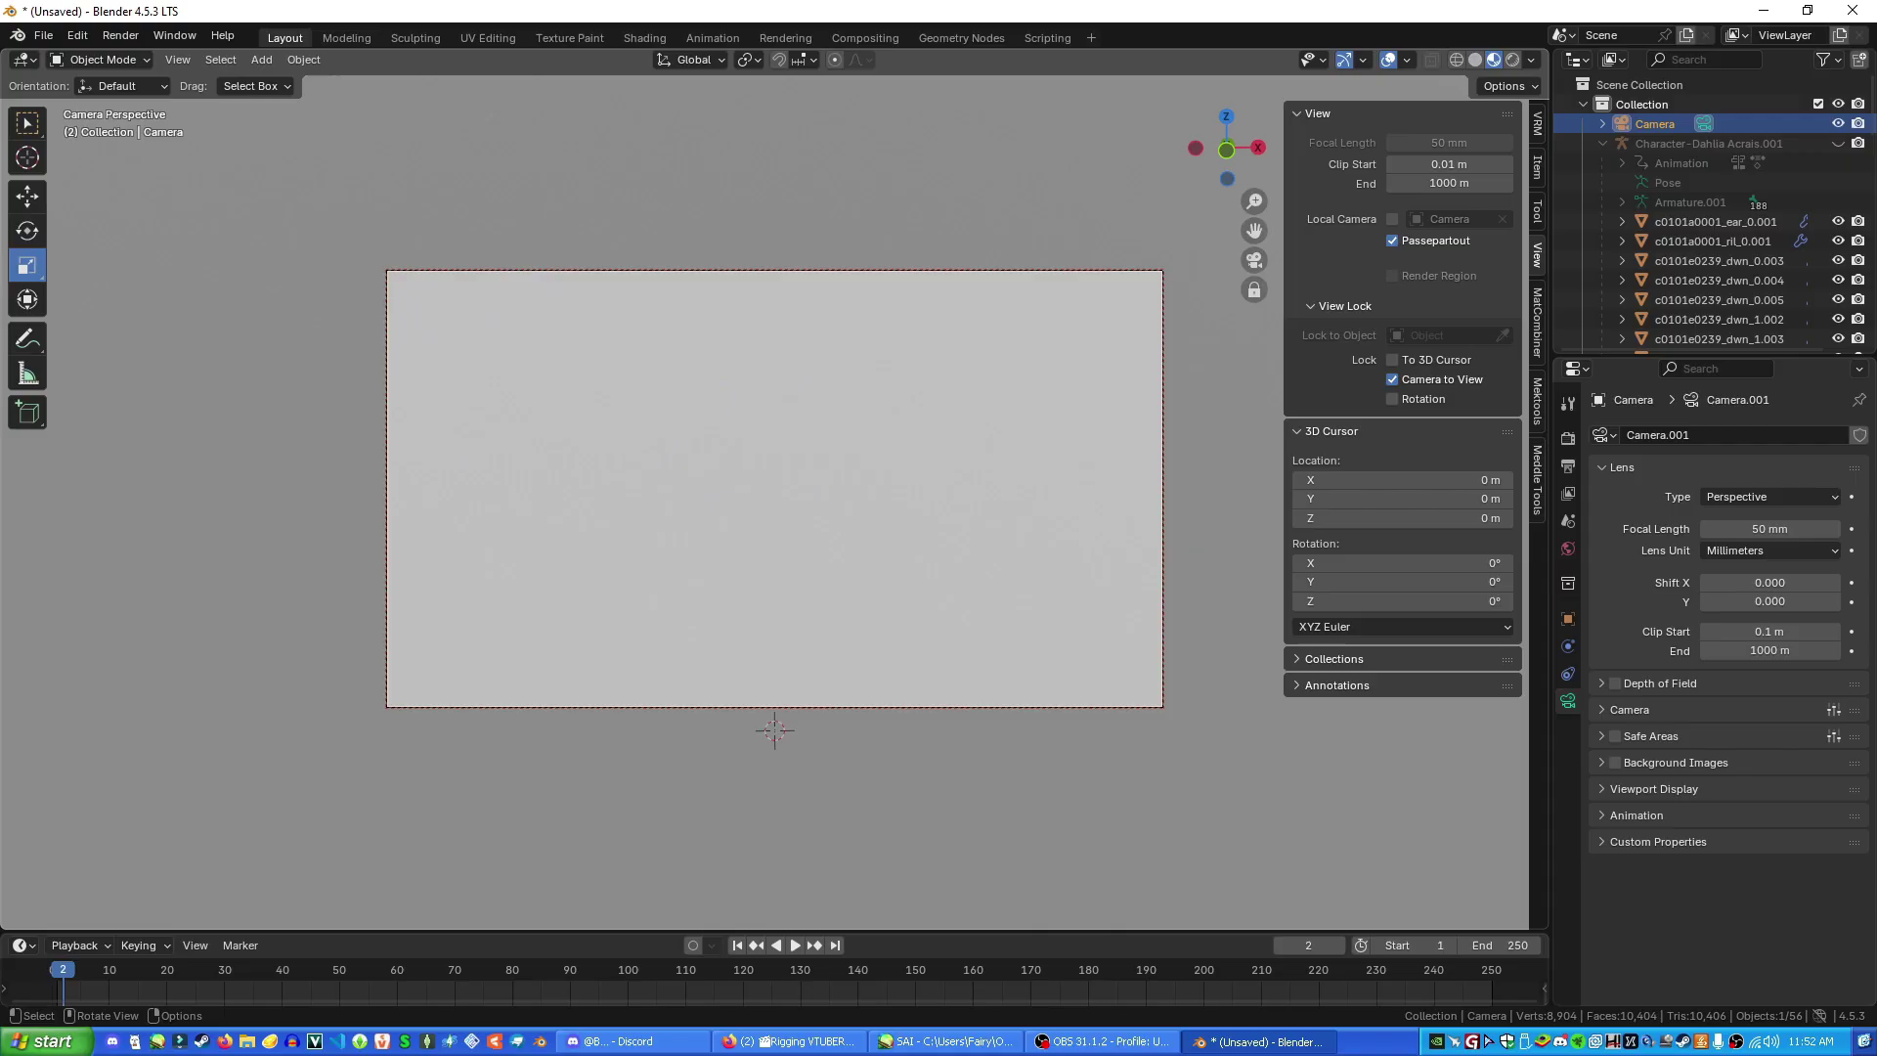
Move the camera back and up until it frames the character's head and upper body from the front
{"action": "scroll", "coordinate": [774, 489], "scroll_direction": "down", "scroll_amount": 12}
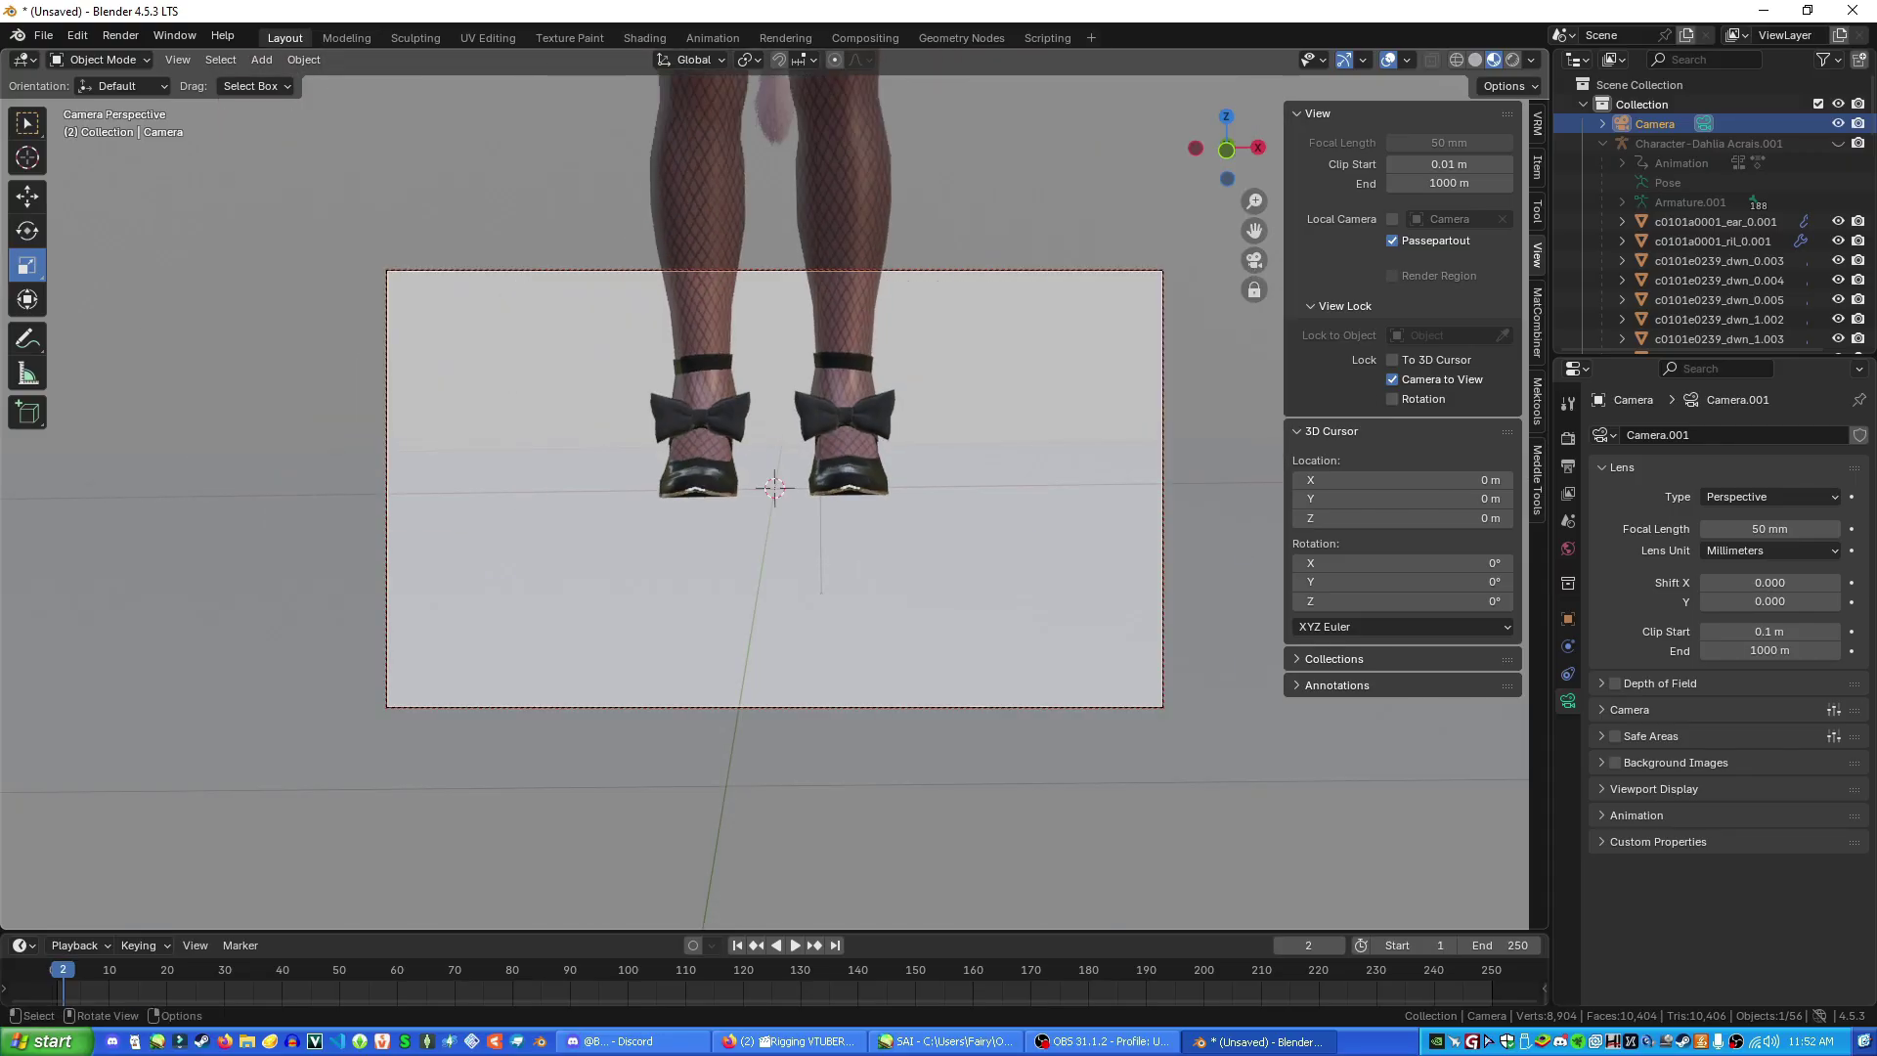
{"action": "middle_click_drag", "start_coordinate": [774, 411], "coordinate": [872, 835], "text": "shift"}
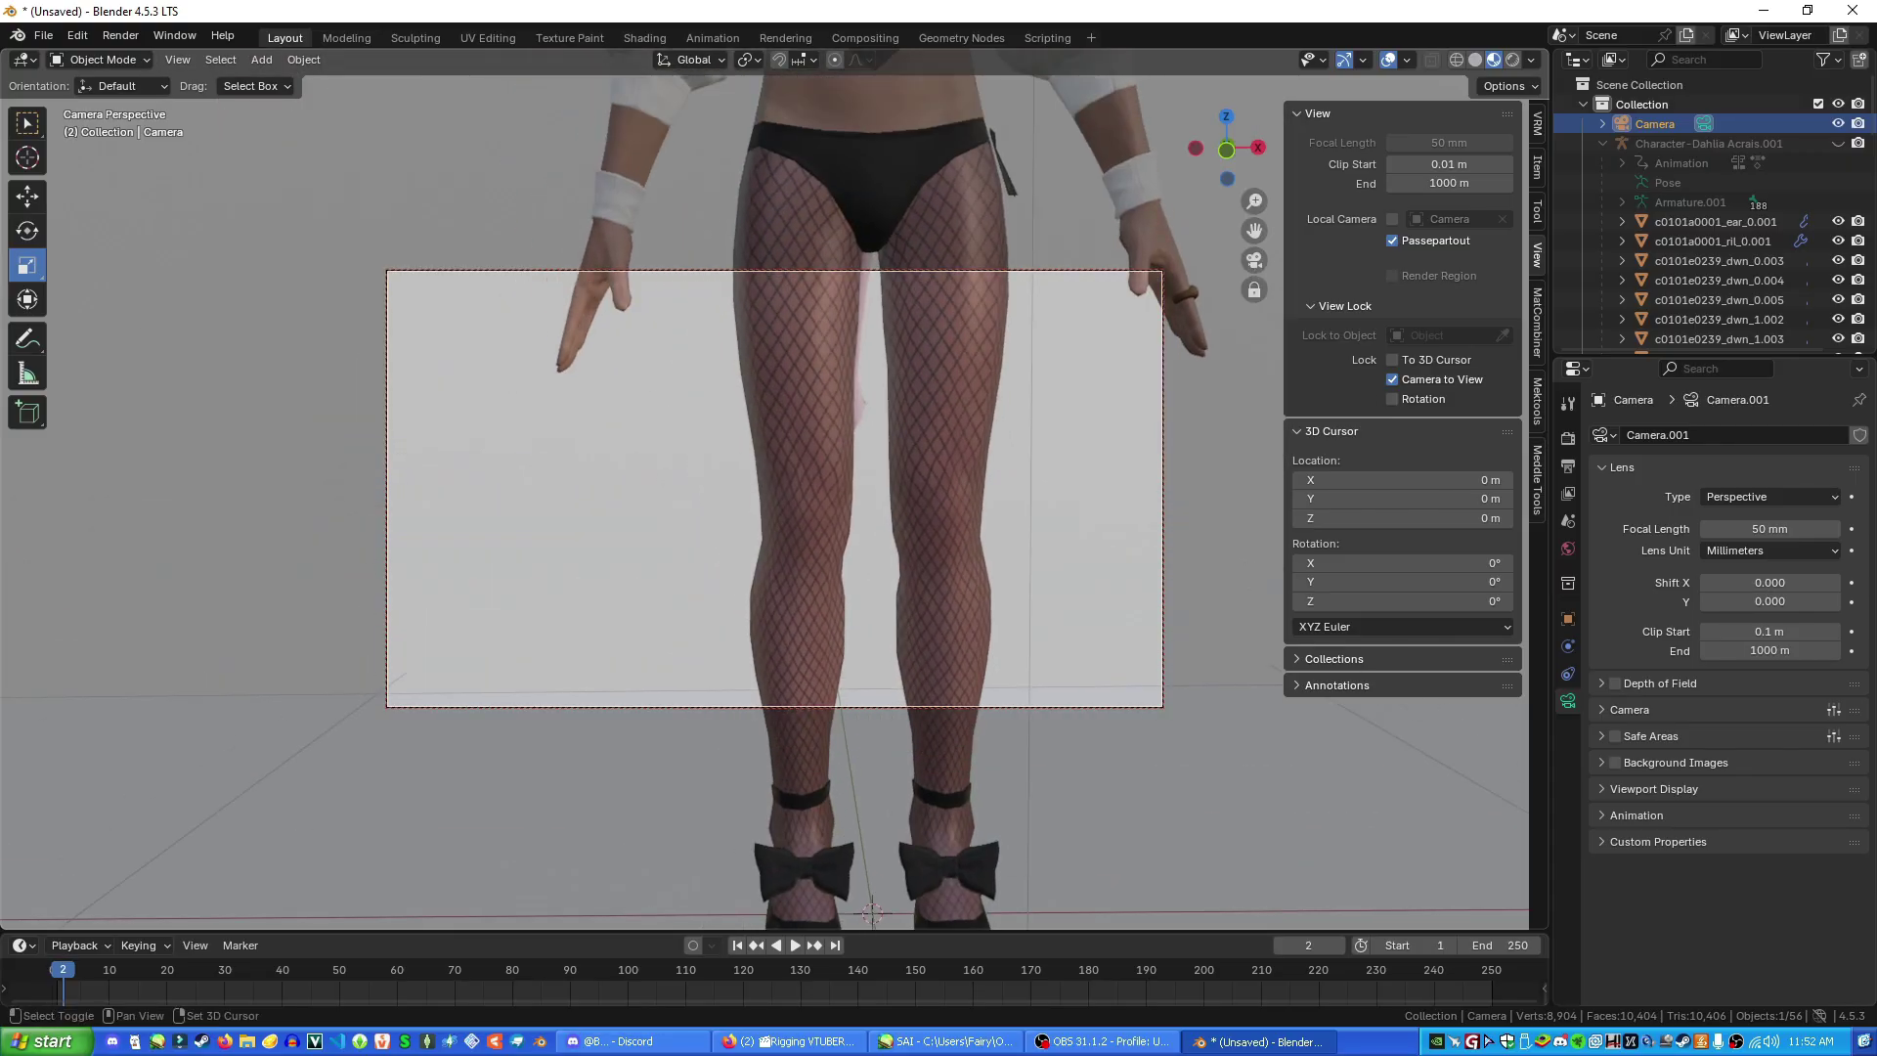
{"action": "middle_click_drag", "start_coordinate": [939, 176], "coordinate": [906, 645], "text": "shift"}
{"action": "scroll", "coordinate": [895, 664], "scroll_direction": "up", "scroll_amount": 2}
{"action": "scroll", "coordinate": [895, 665], "scroll_direction": "down", "scroll_amount": 2}
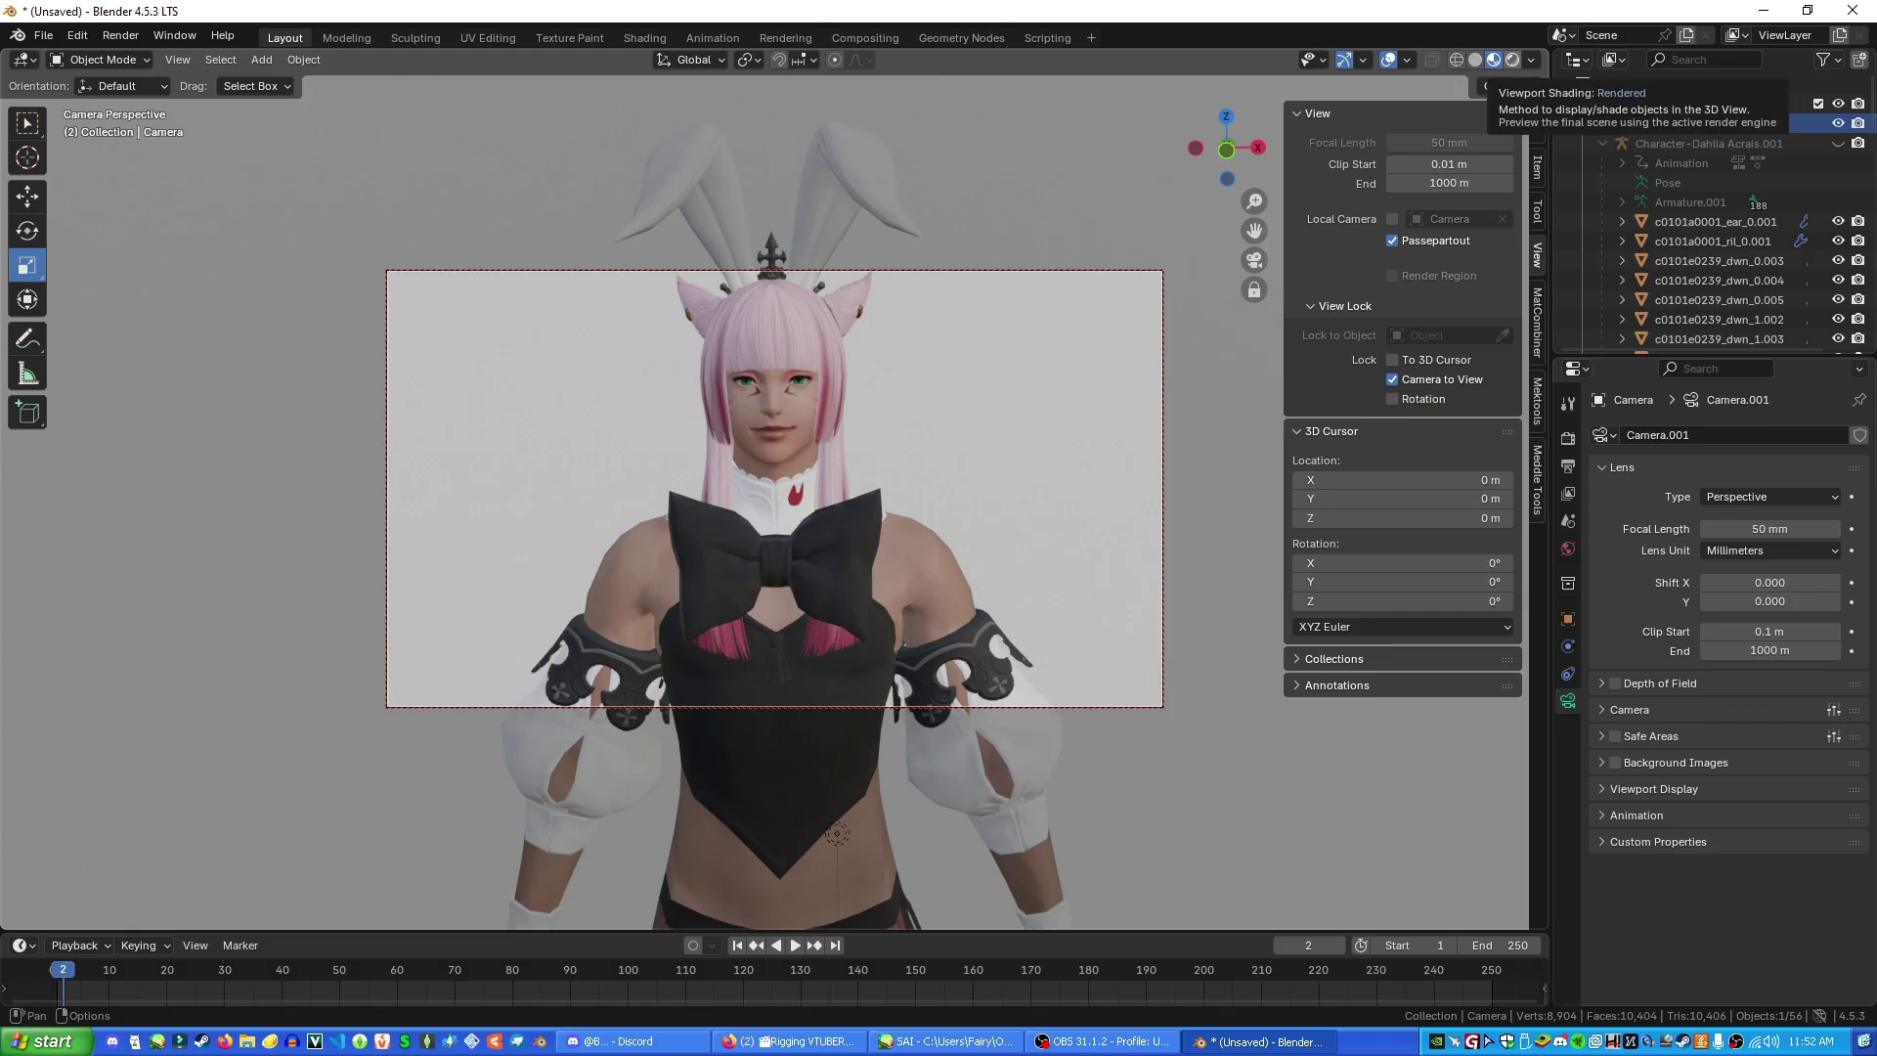
Preview the scene with Rendered viewport shading and slightly adjust the camera's angle on the character
{"action": "left_click", "coordinate": [1512, 60]}
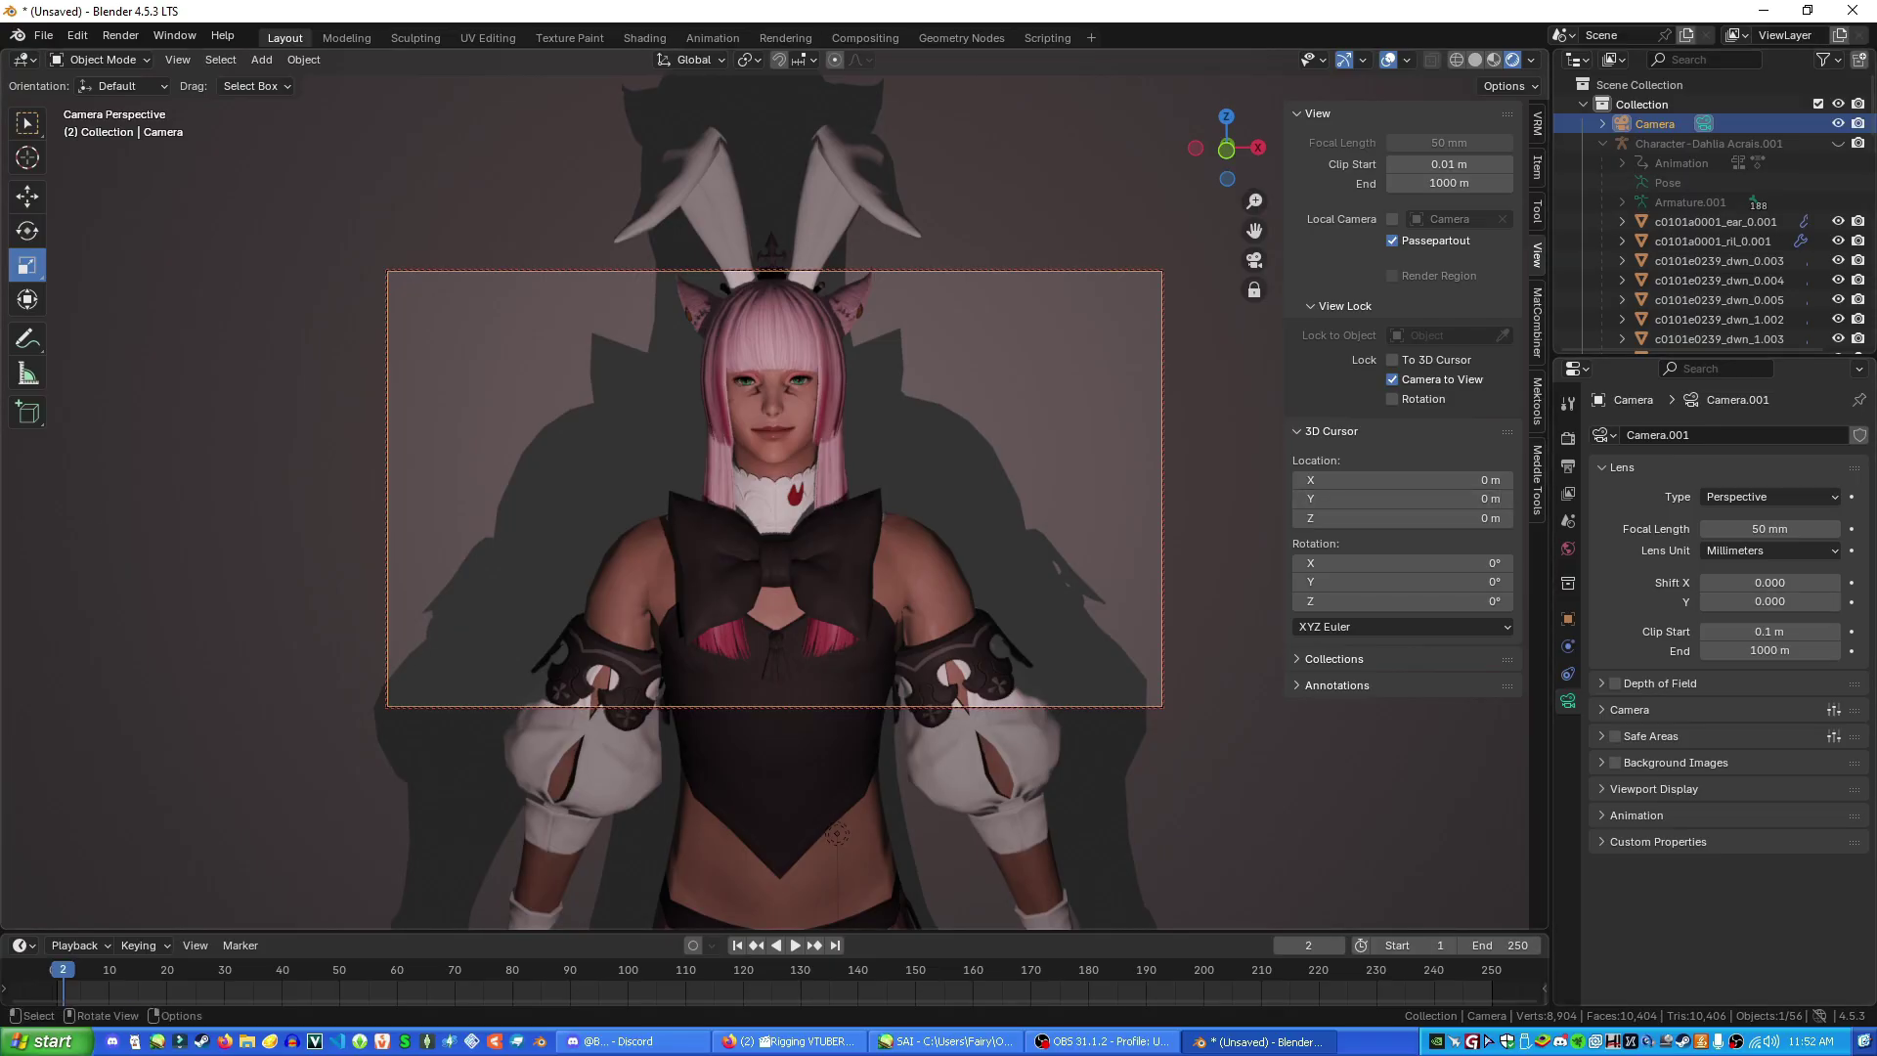
{"action": "middle_click_drag", "start_coordinate": [939, 518], "coordinate": [942, 529]}
{"action": "middle_click_drag", "start_coordinate": [777, 513], "coordinate": [777, 484]}
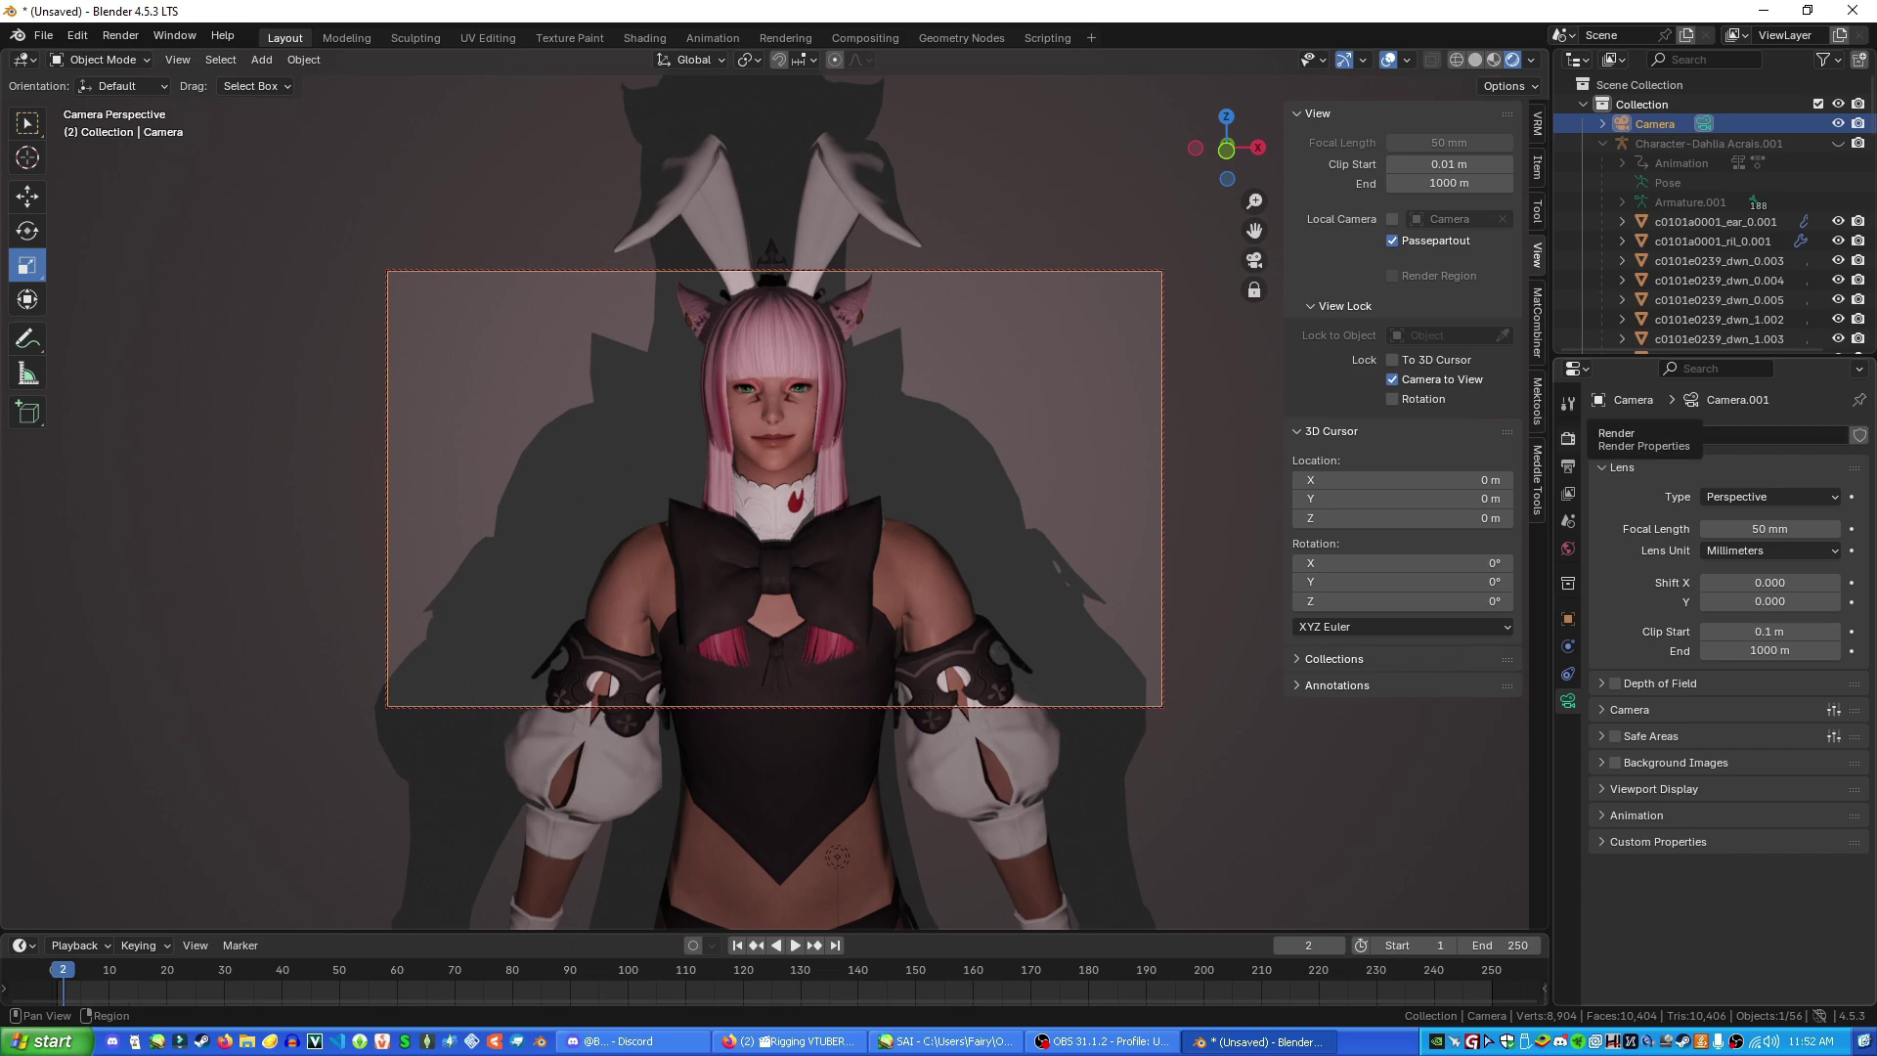
Set the scene's render engine to Cycles
{"action": "left_click", "coordinate": [1567, 437]}
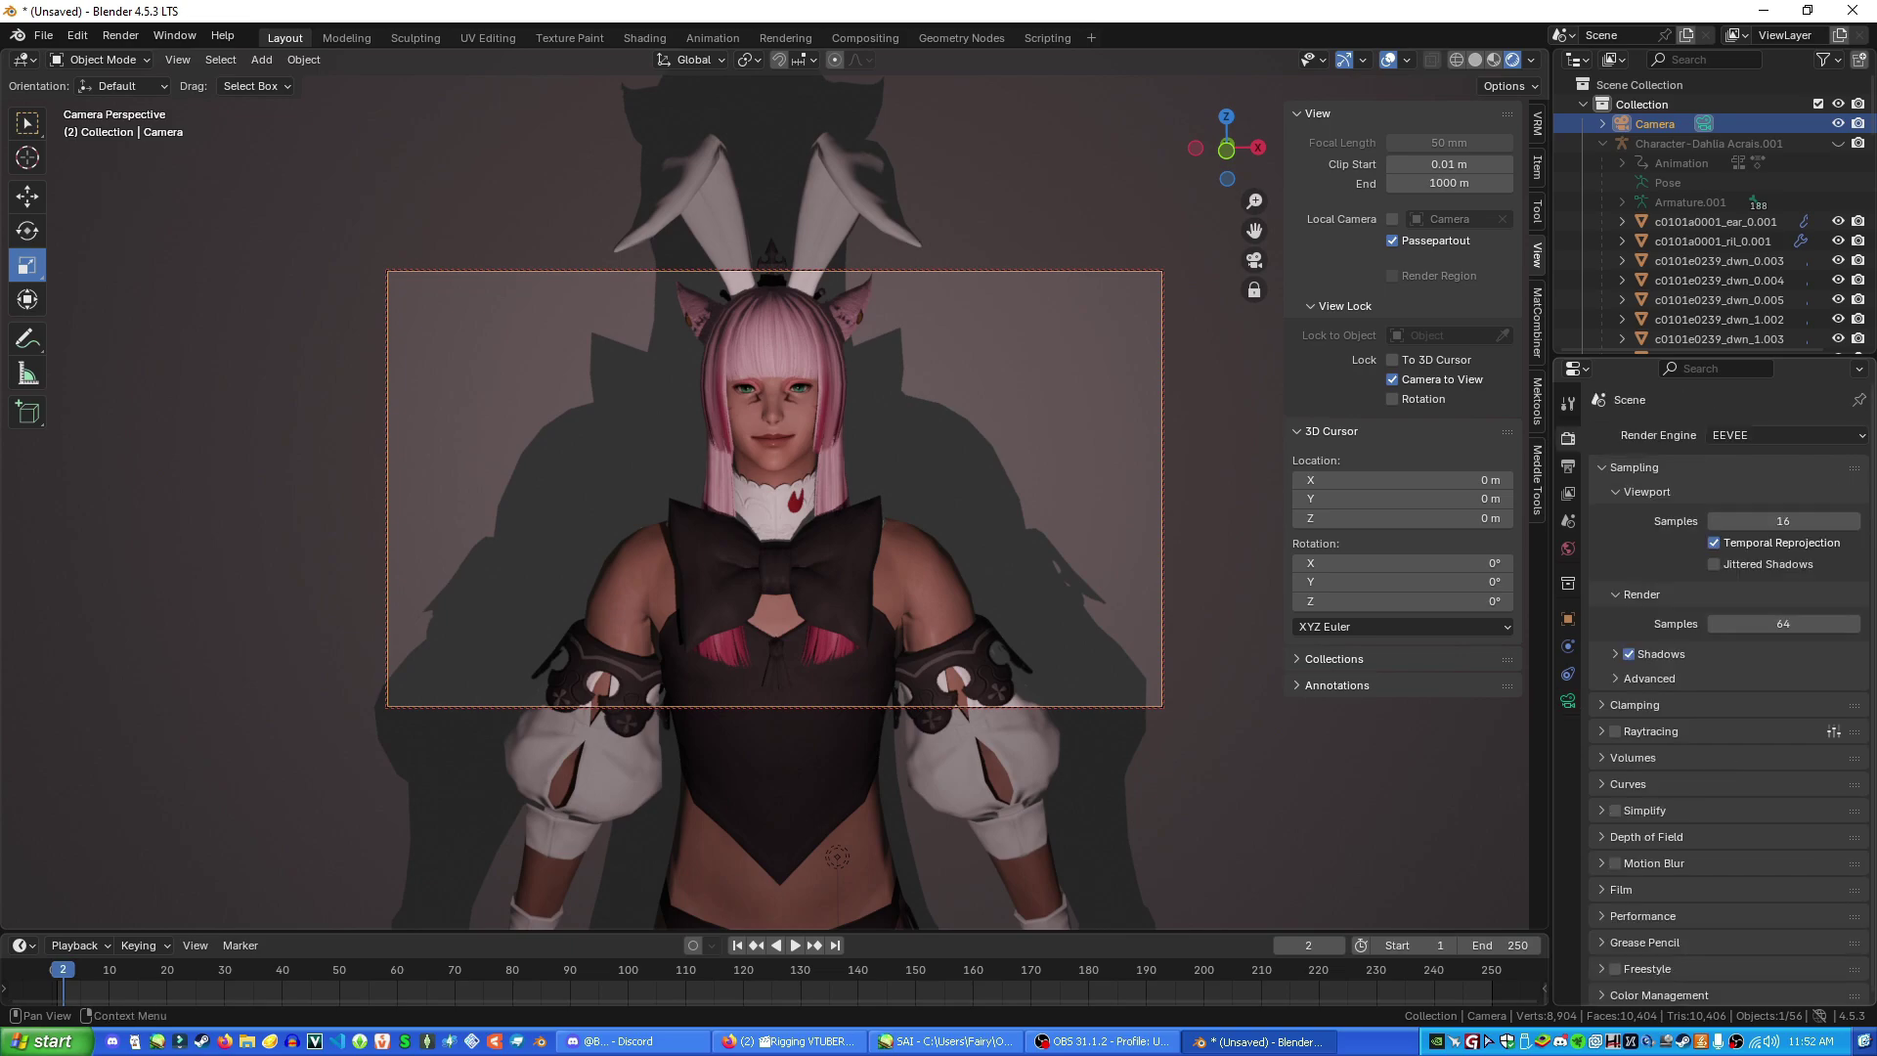
{"action": "left_click", "coordinate": [1785, 435]}
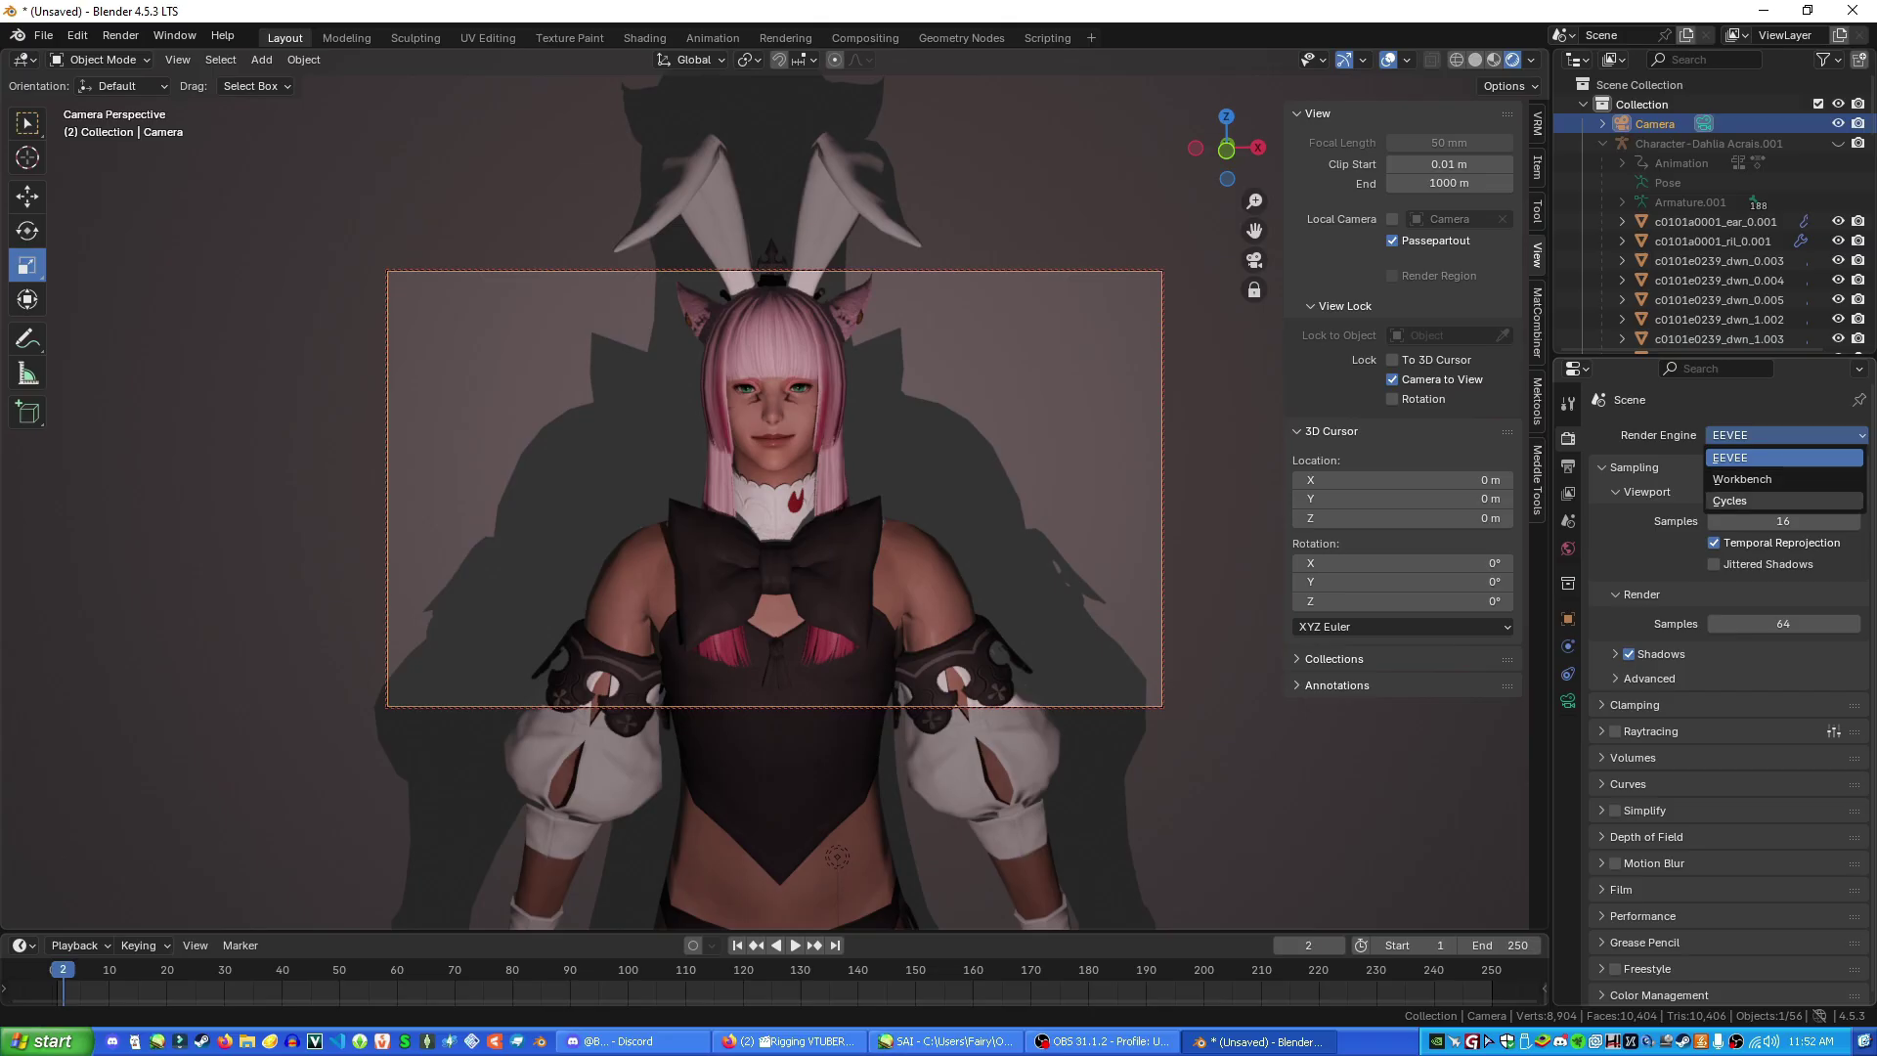
{"action": "left_click", "coordinate": [1760, 500]}
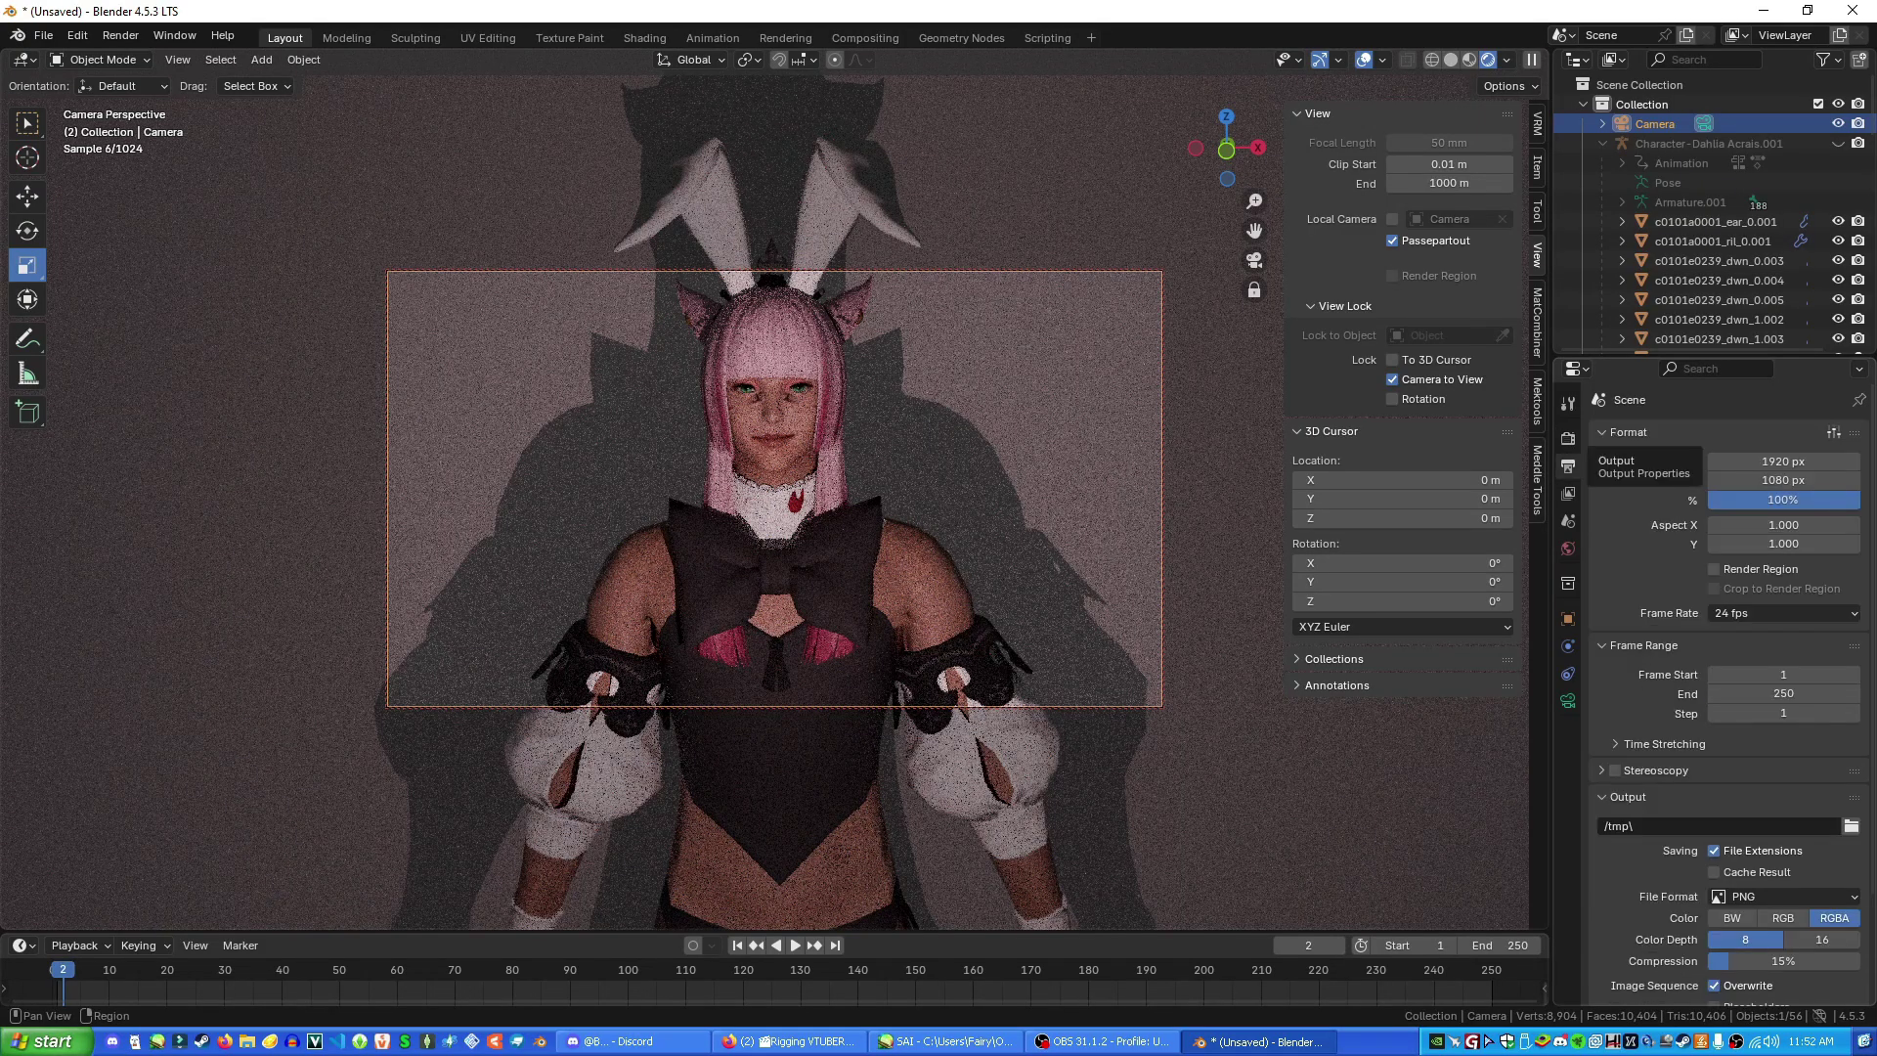
Set the output resolution's width to 1134 px and slightly re-angle the camera to fit the character in the frame
{"action": "left_click", "coordinate": [1568, 466]}
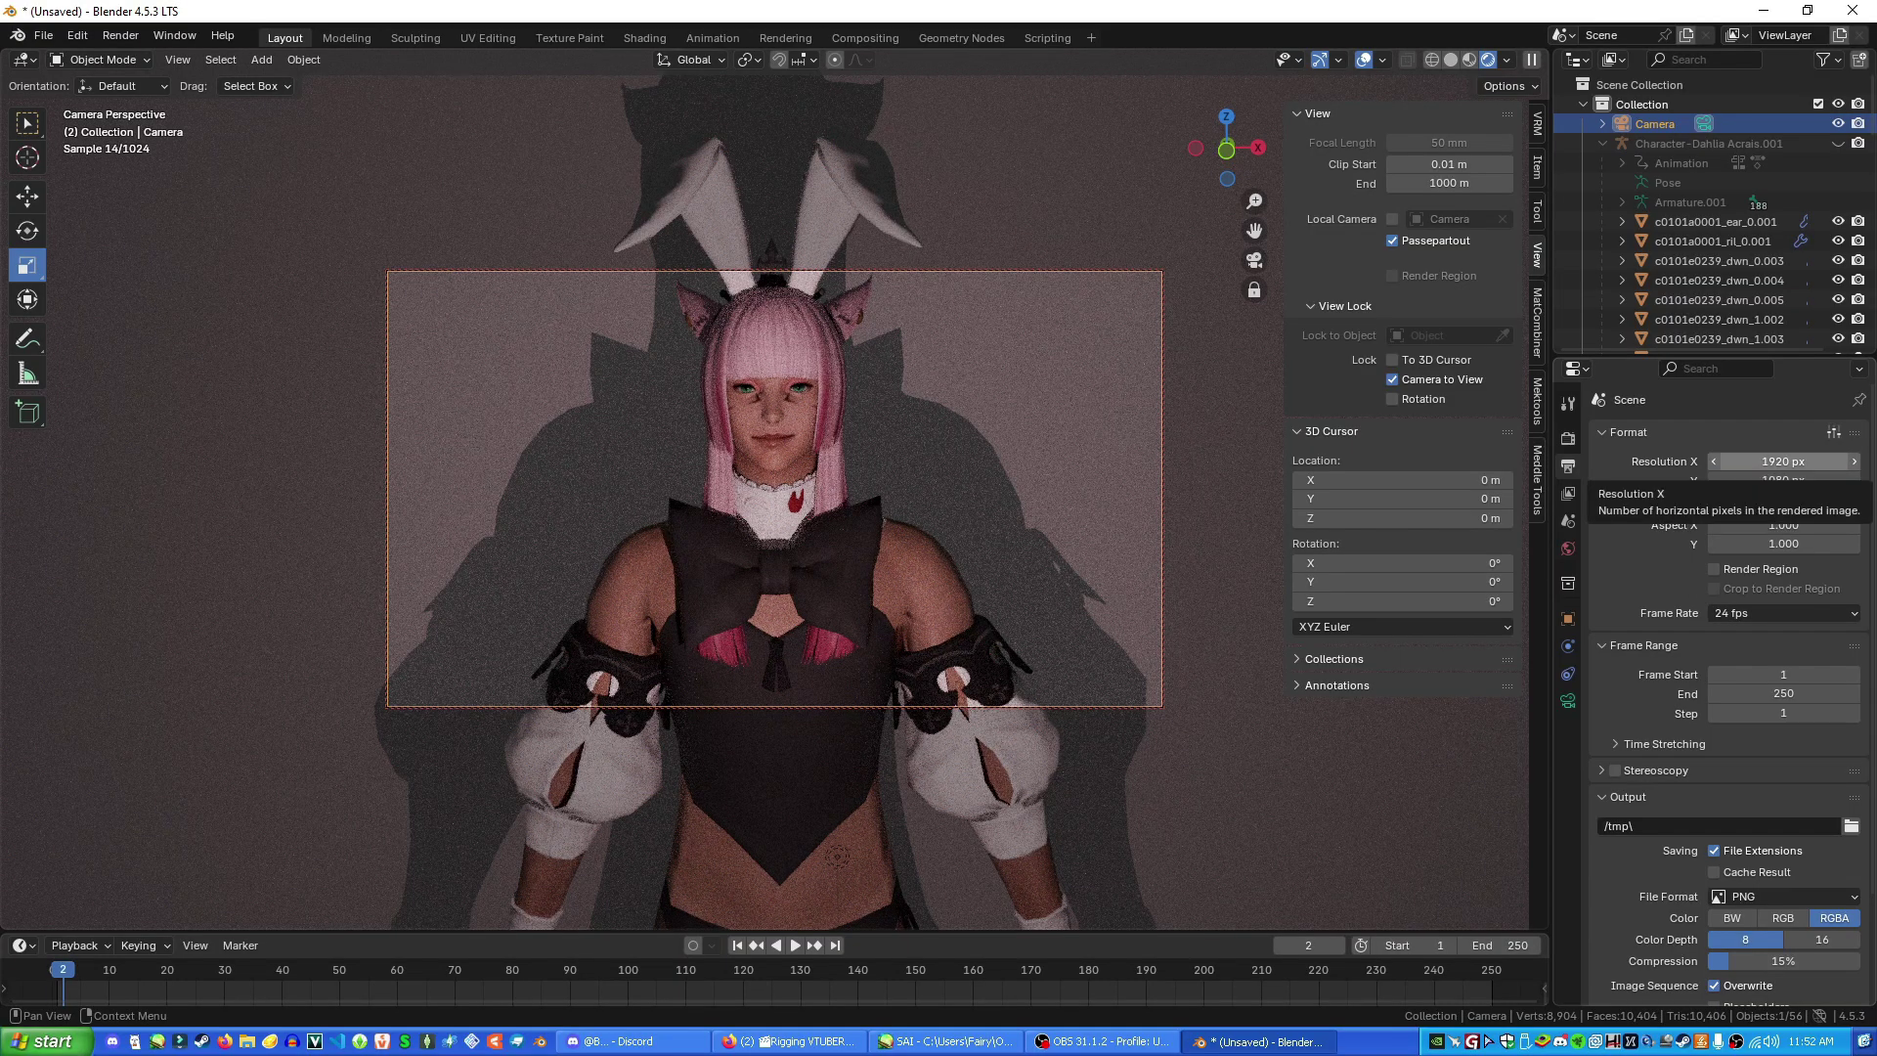
{"action": "left_click_drag", "start_coordinate": [1783, 460], "coordinate": [1015, 460]}
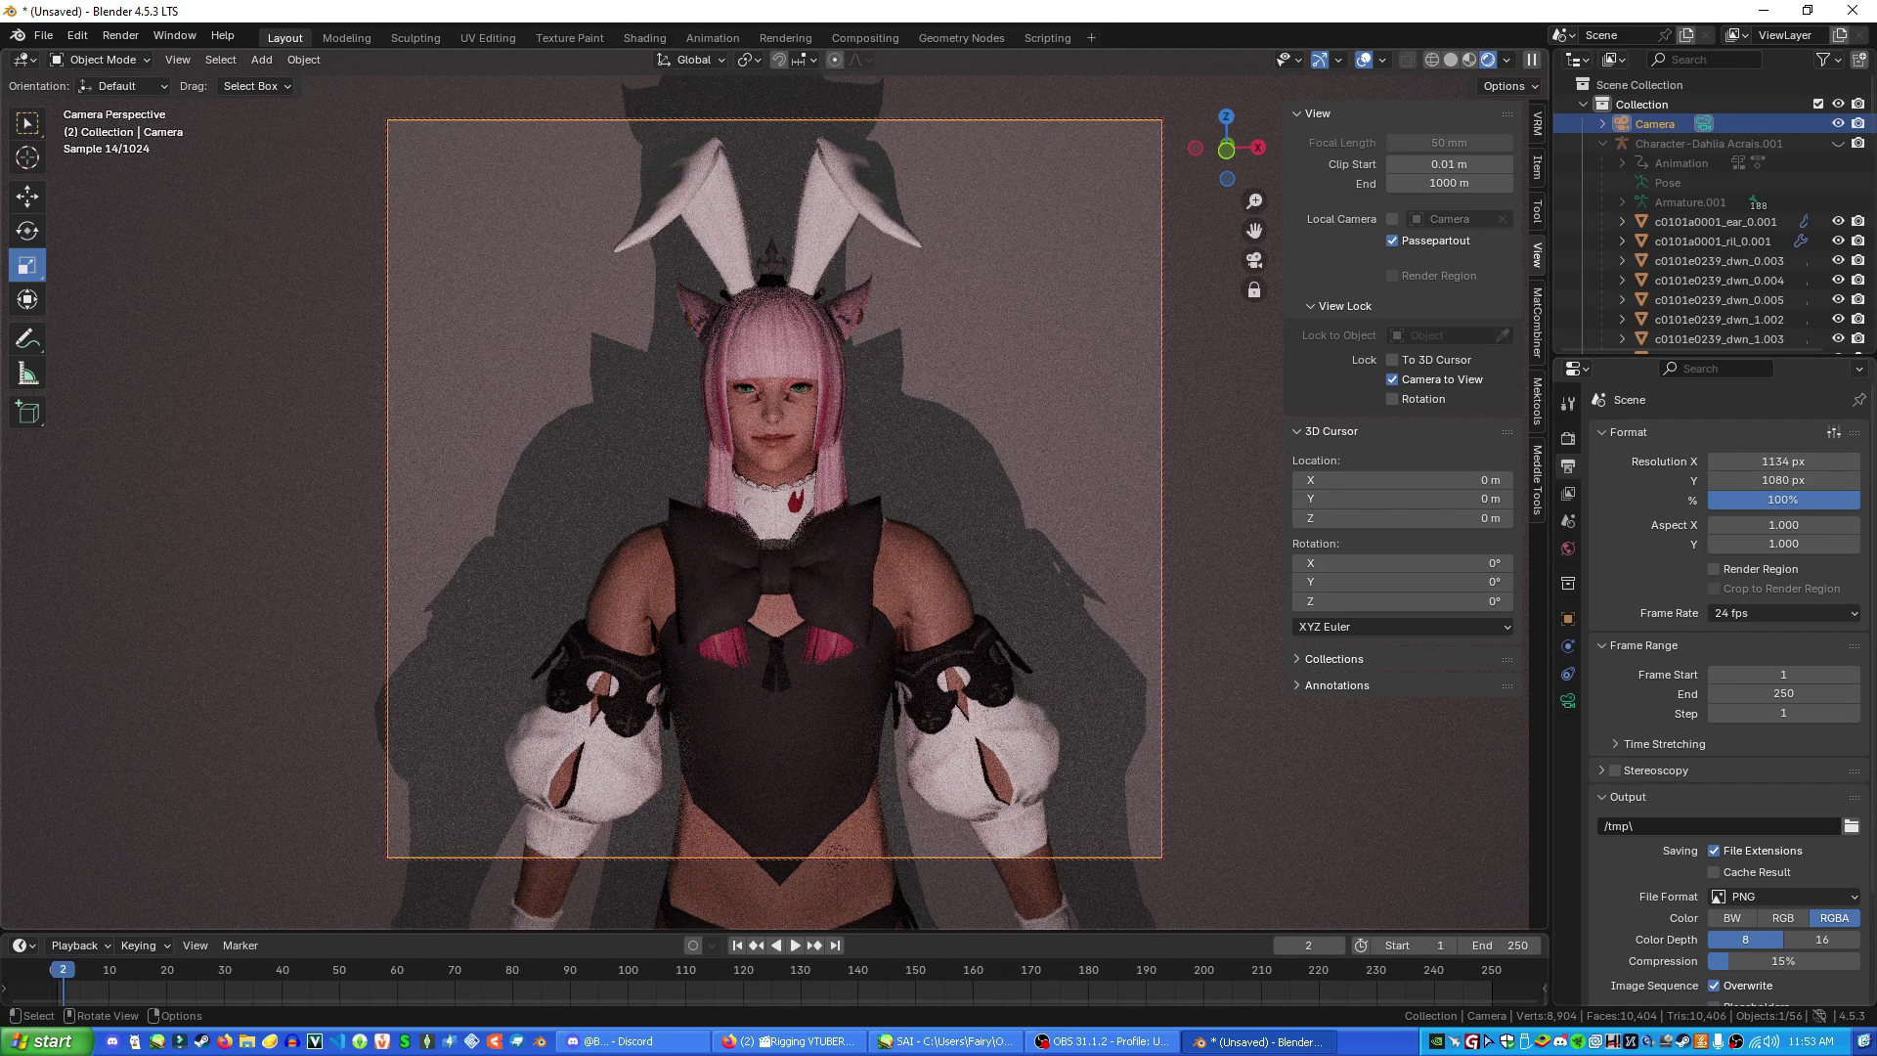
{"action": "mouse_move", "coordinate": [782, 489]}
{"action": "middle_mouse_down"}
{"action": "mouse_move", "coordinate": [816, 483]}
{"action": "mouse_move", "coordinate": [784, 483]}
{"action": "mouse_move", "coordinate": [794, 467]}
{"action": "middle_mouse_up"}
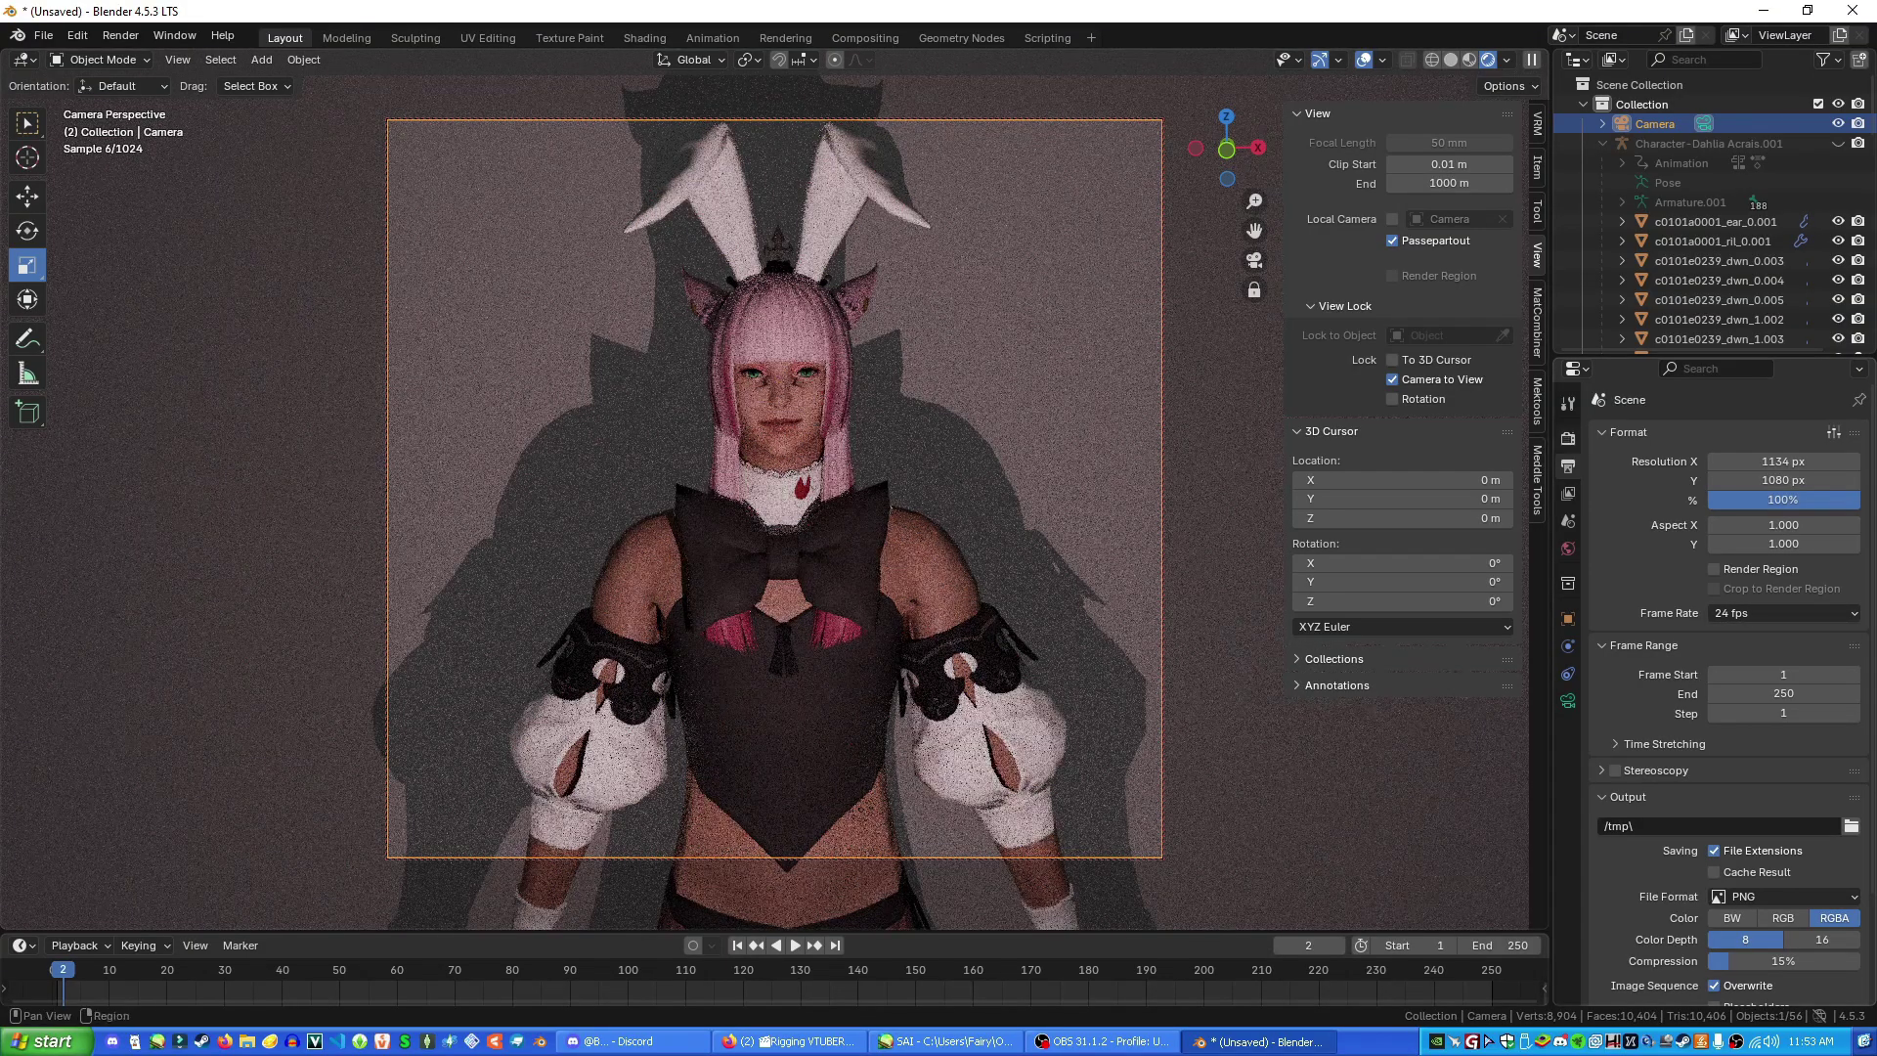
Enable viewport denoising and set the viewport sampling to 4000 max samples and 2000 min samples
{"action": "left_click", "coordinate": [1568, 438]}
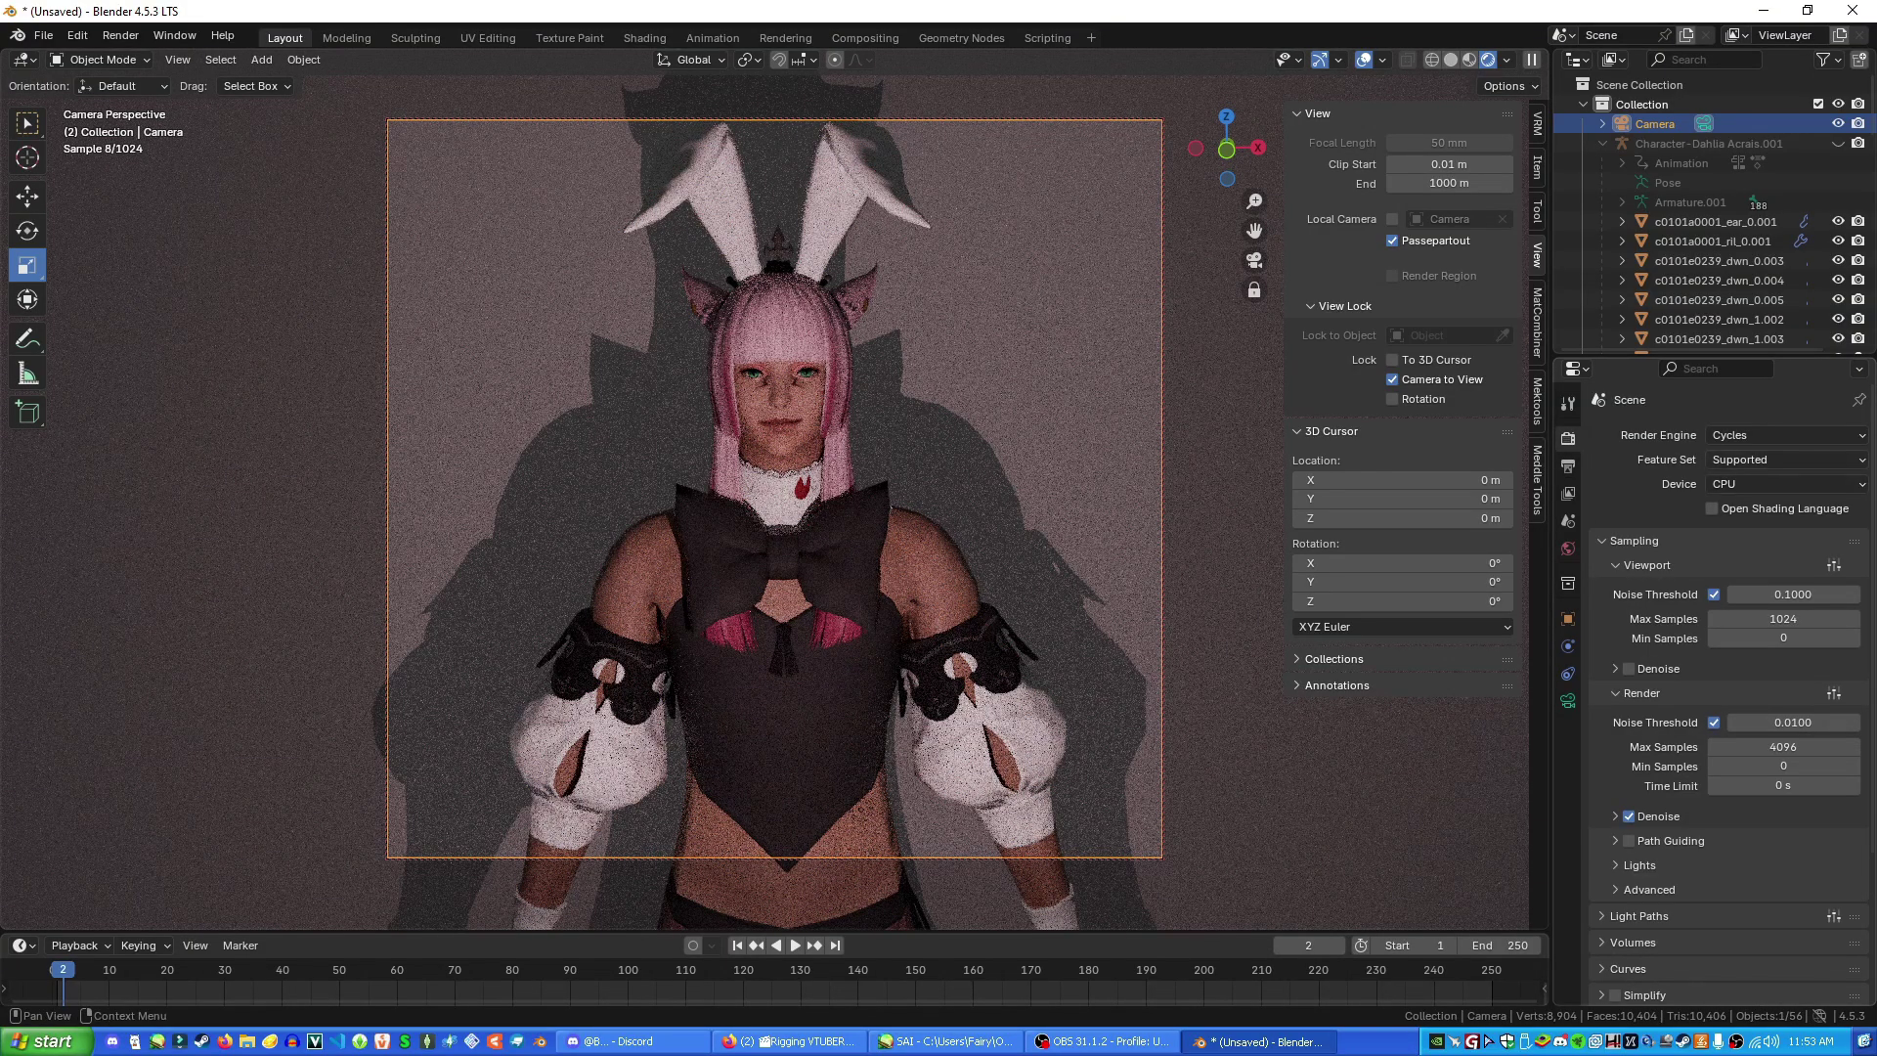
{"action": "left_click", "coordinate": [1628, 668]}
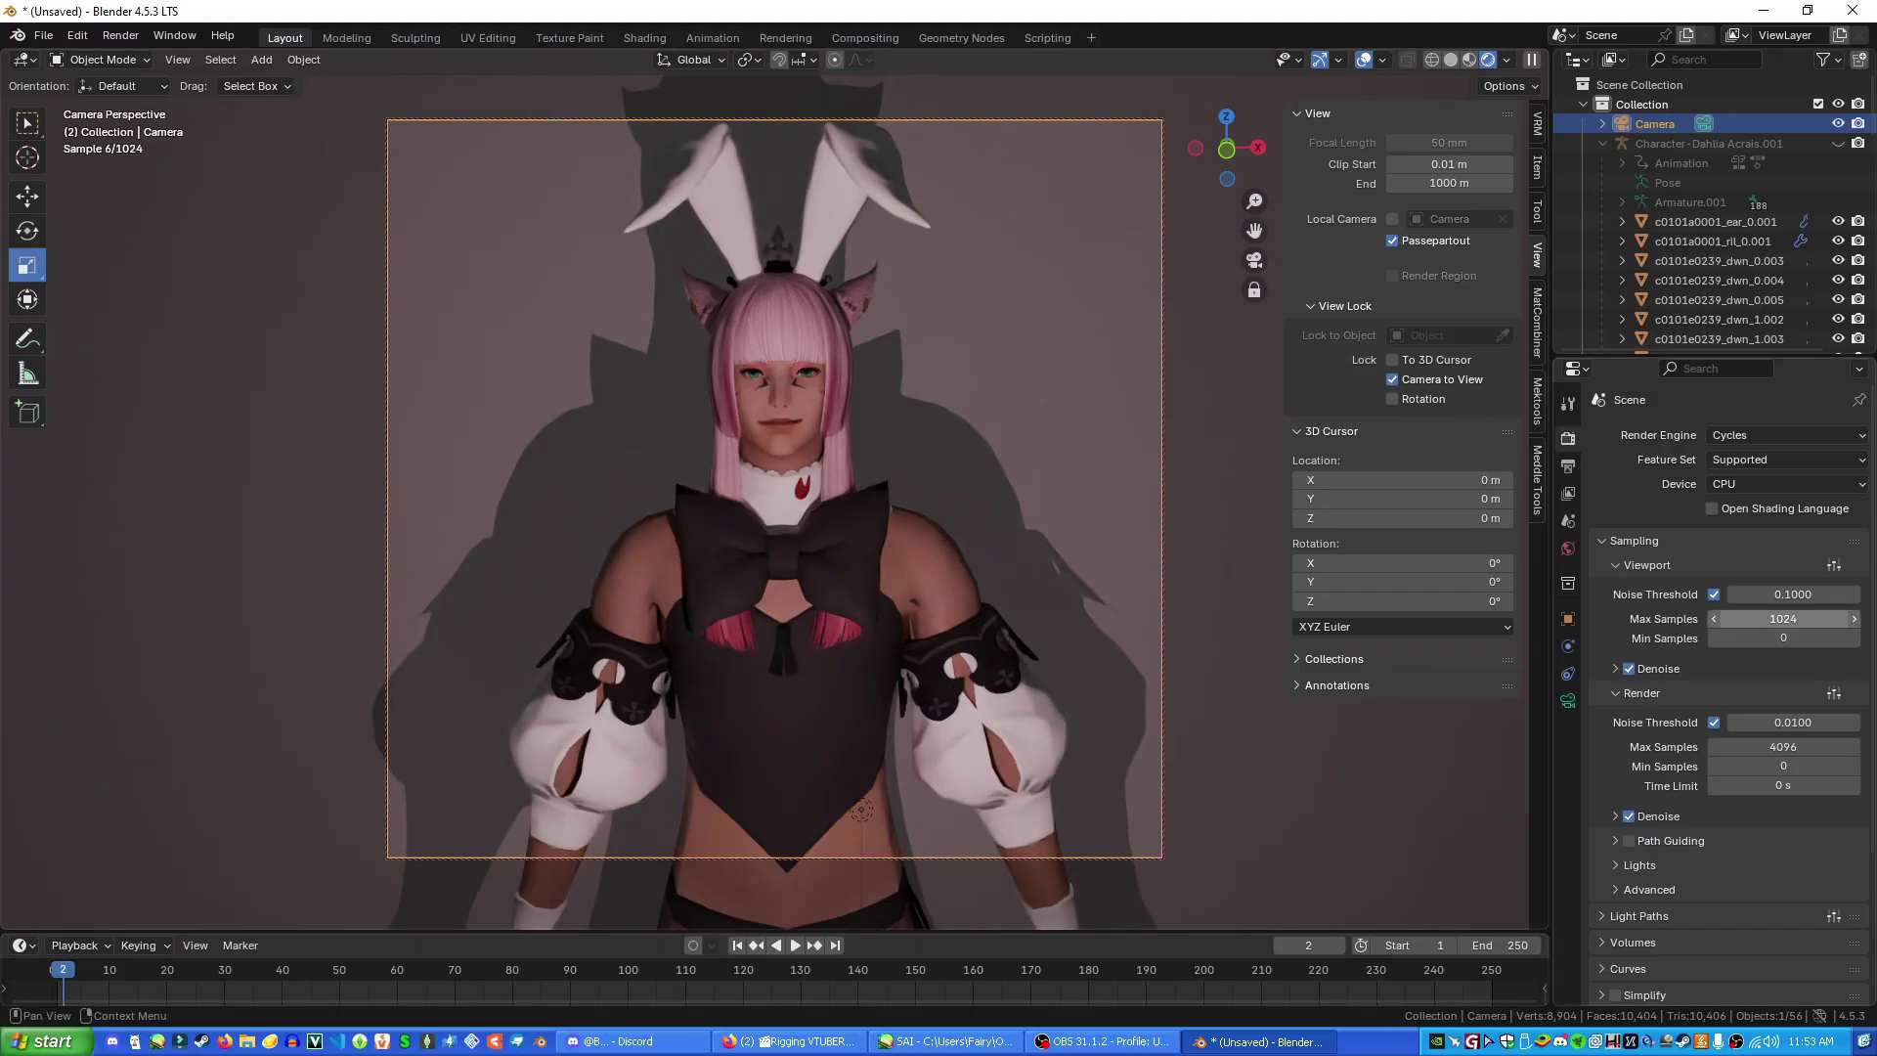
{"action": "left_click", "coordinate": [1783, 619]}
{"action": "type", "text": "4000"}
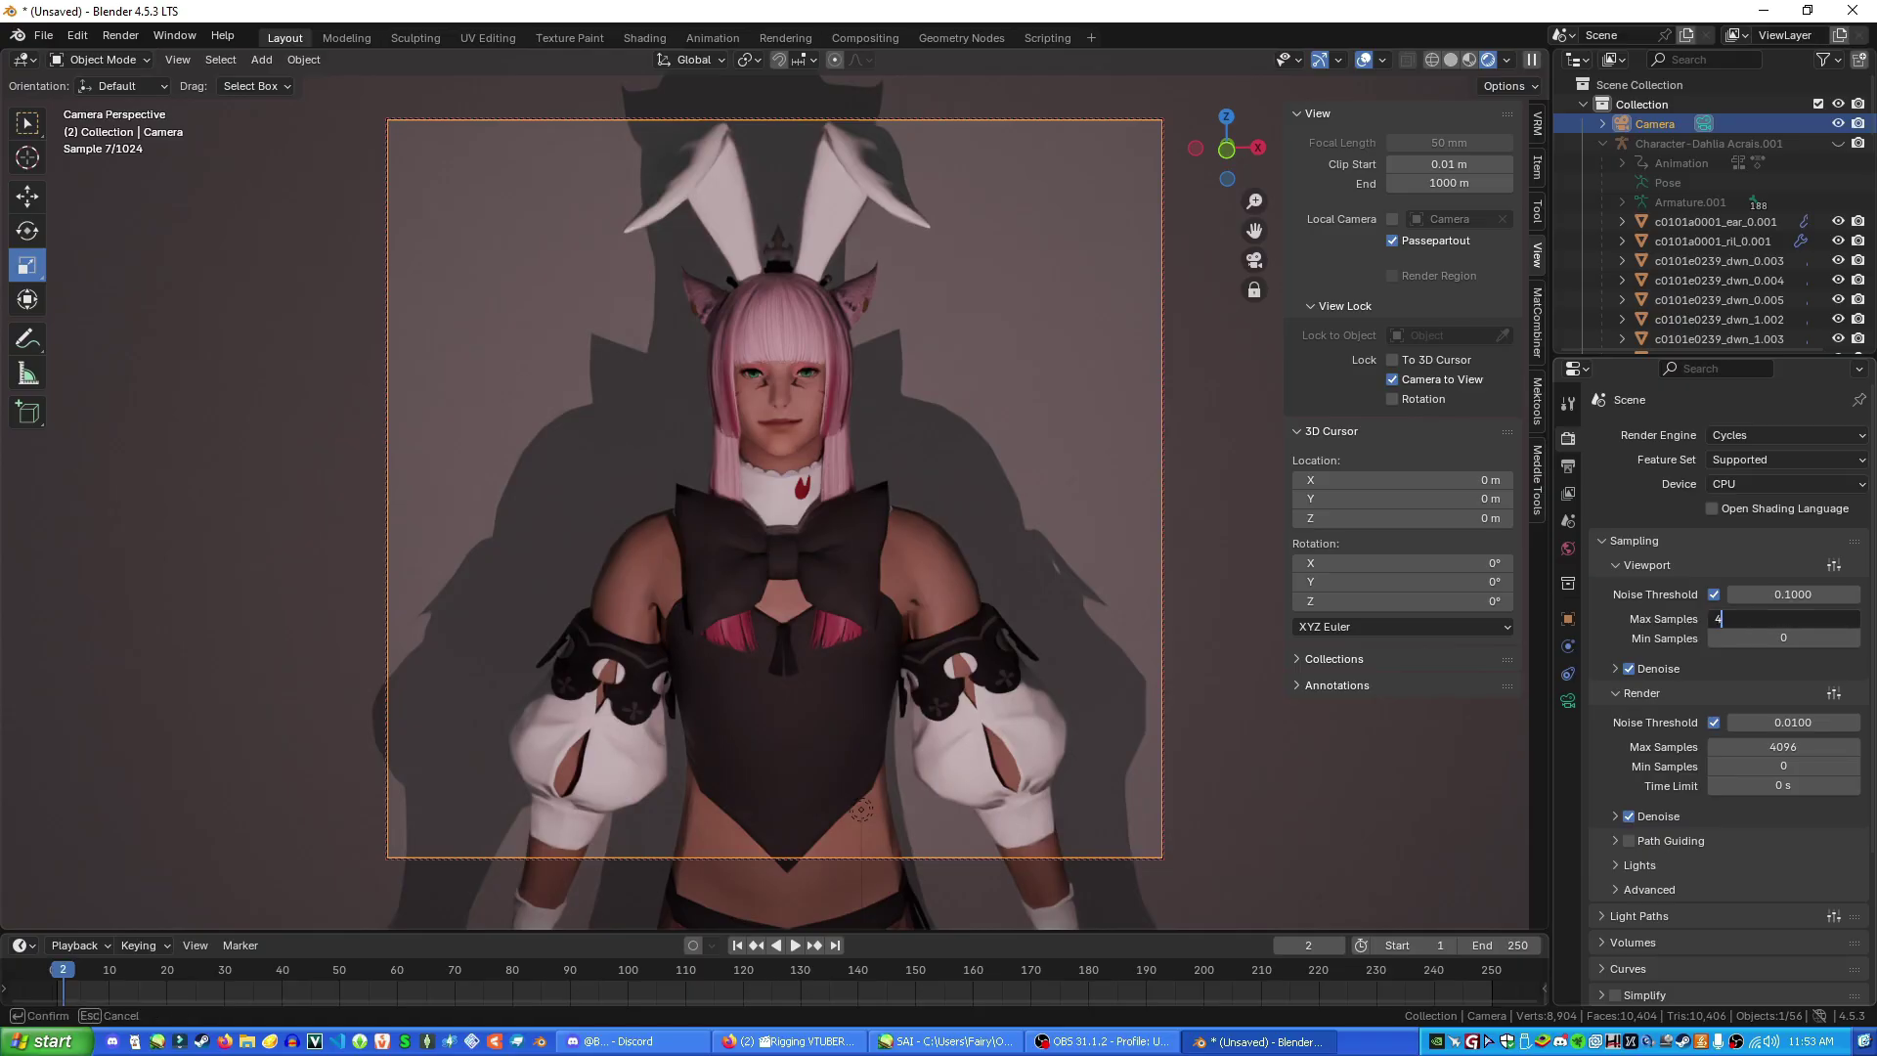
{"action": "key", "text": "Return"}
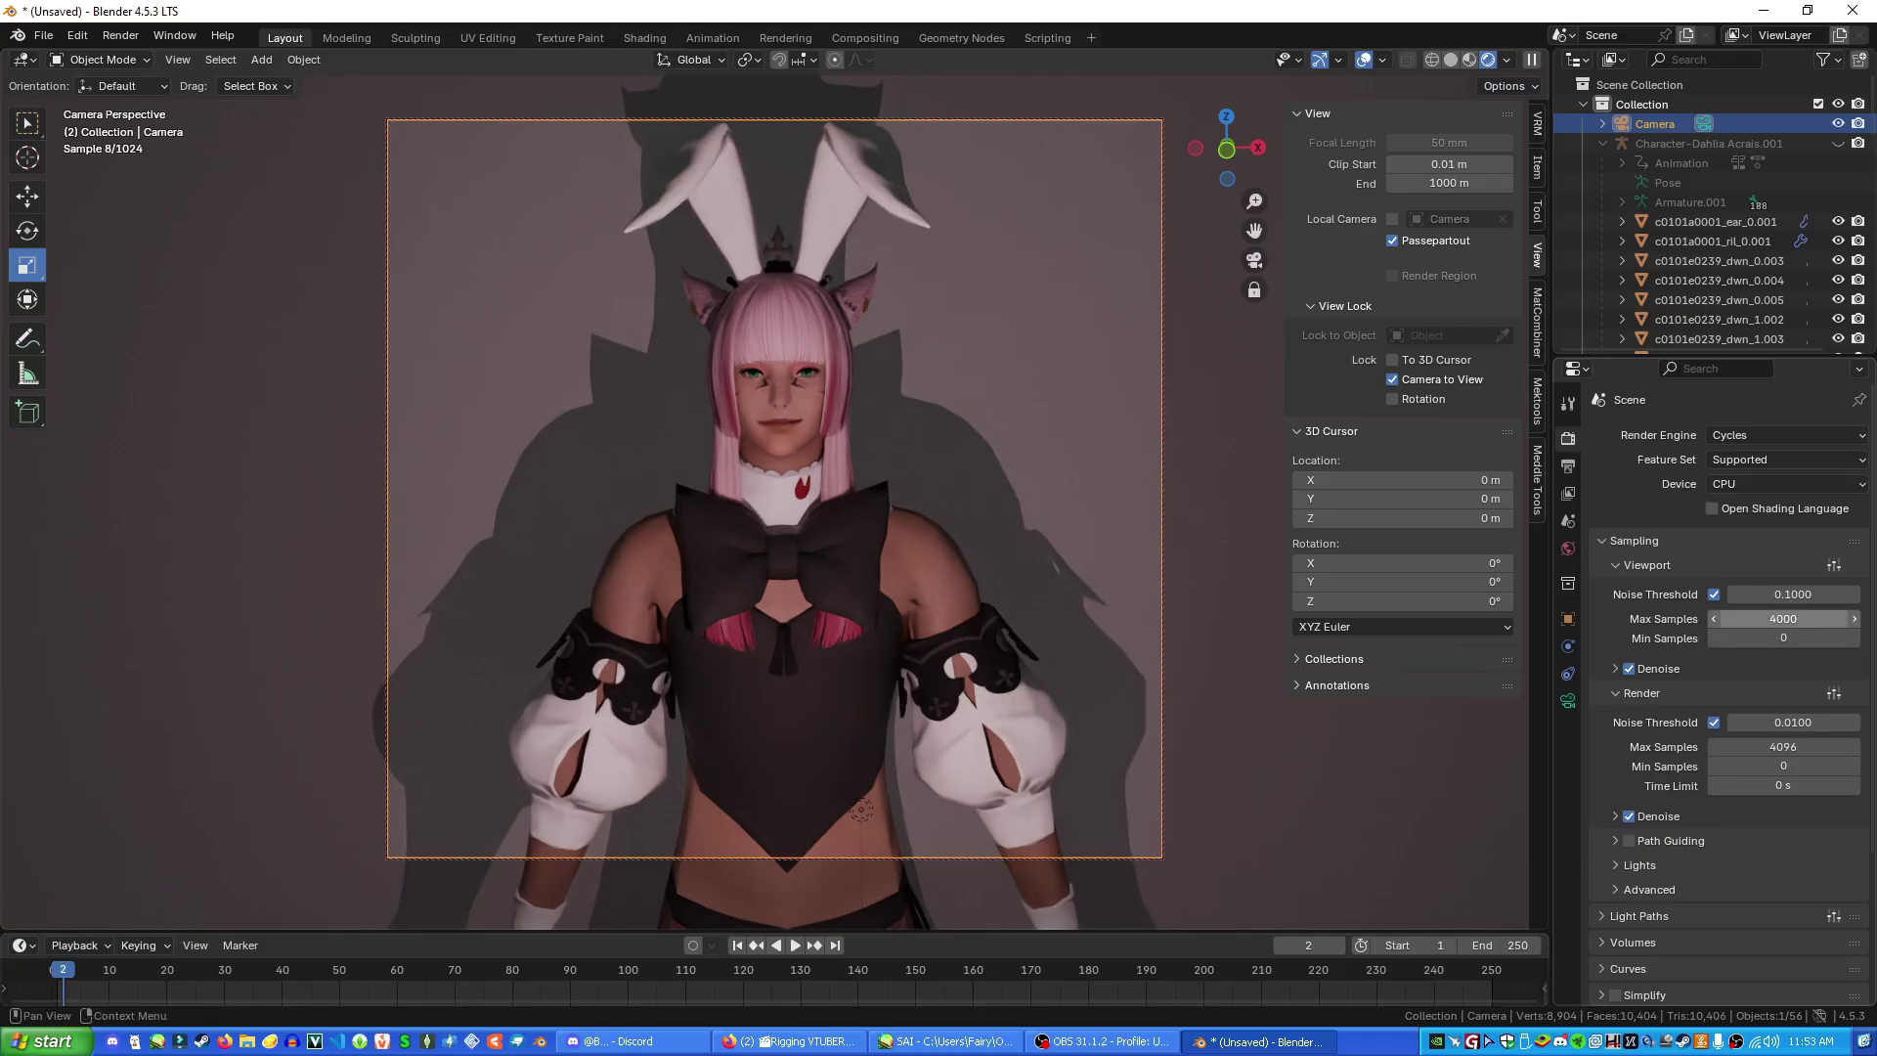
{"action": "left_click", "coordinate": [1783, 638]}
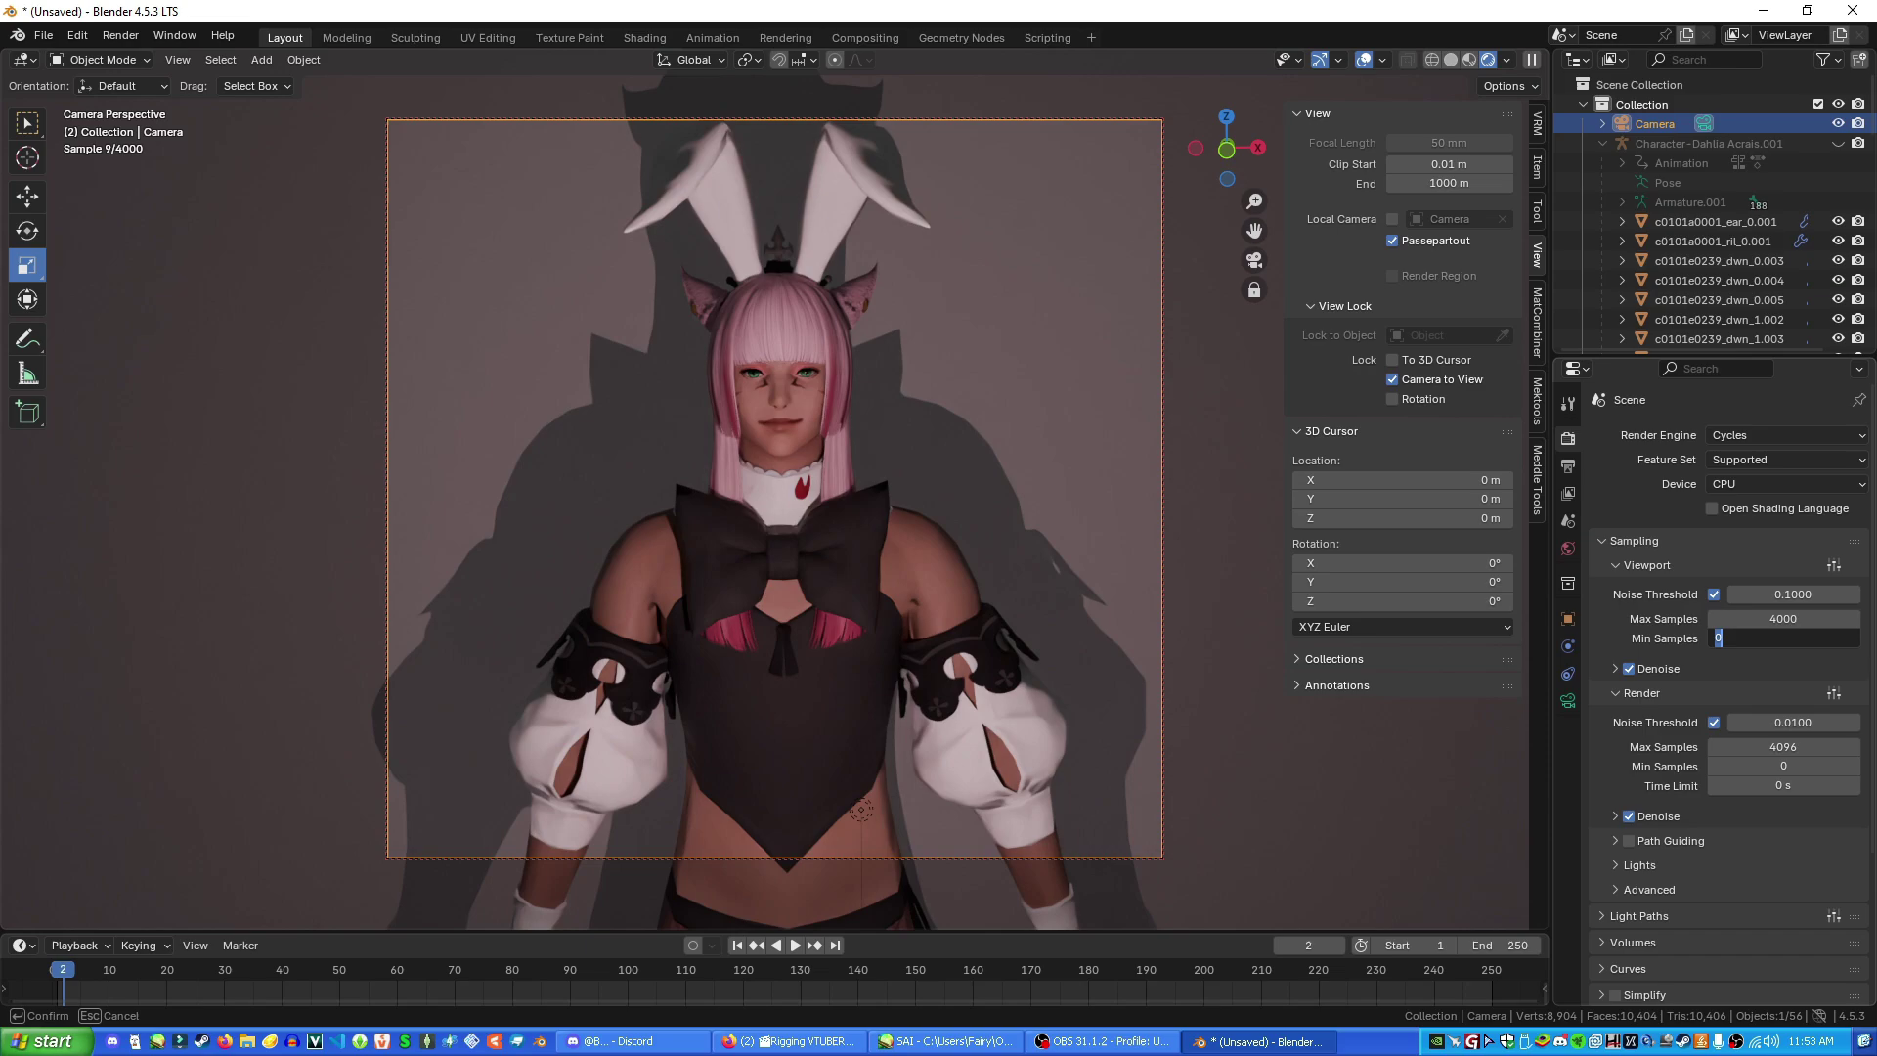
{"action": "type", "text": "2000"}
{"action": "key", "text": "Return"}
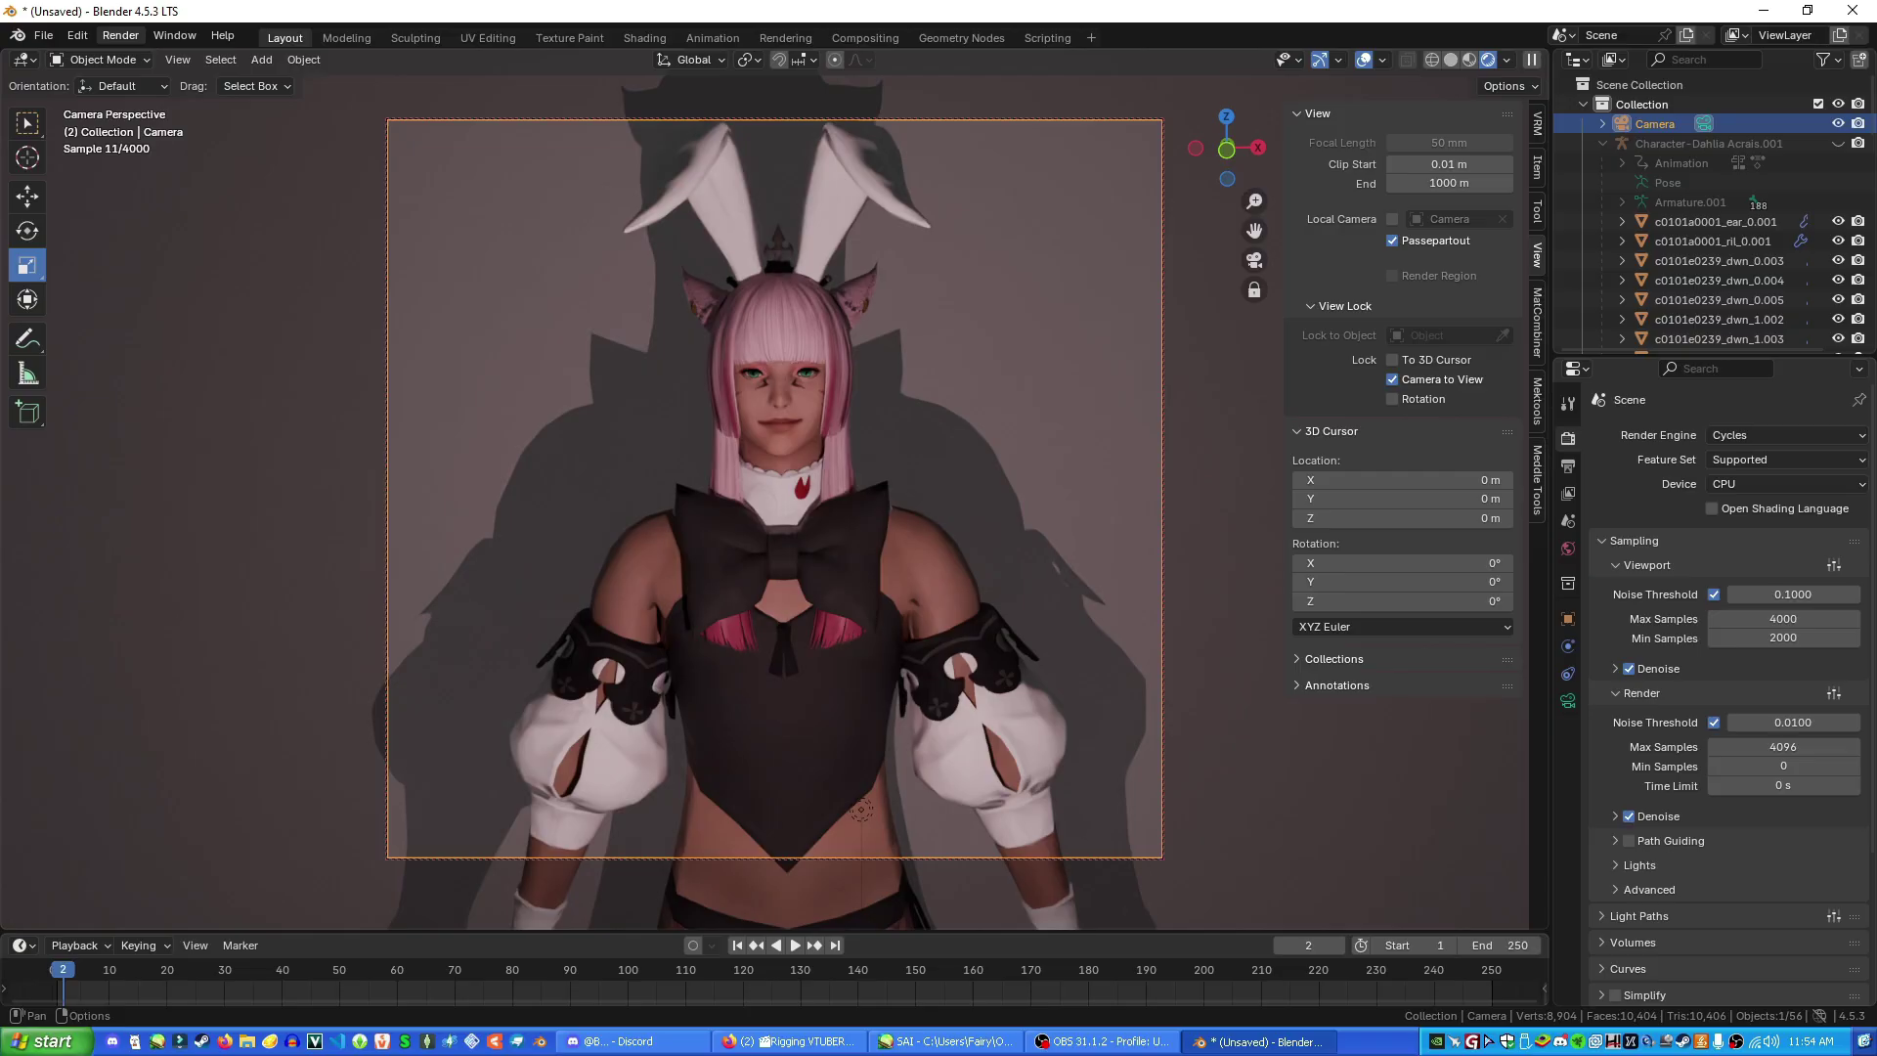
Render a still image from the camera and move the render window aside
{"action": "left_click", "coordinate": [121, 35]}
{"action": "left_click", "coordinate": [161, 58]}
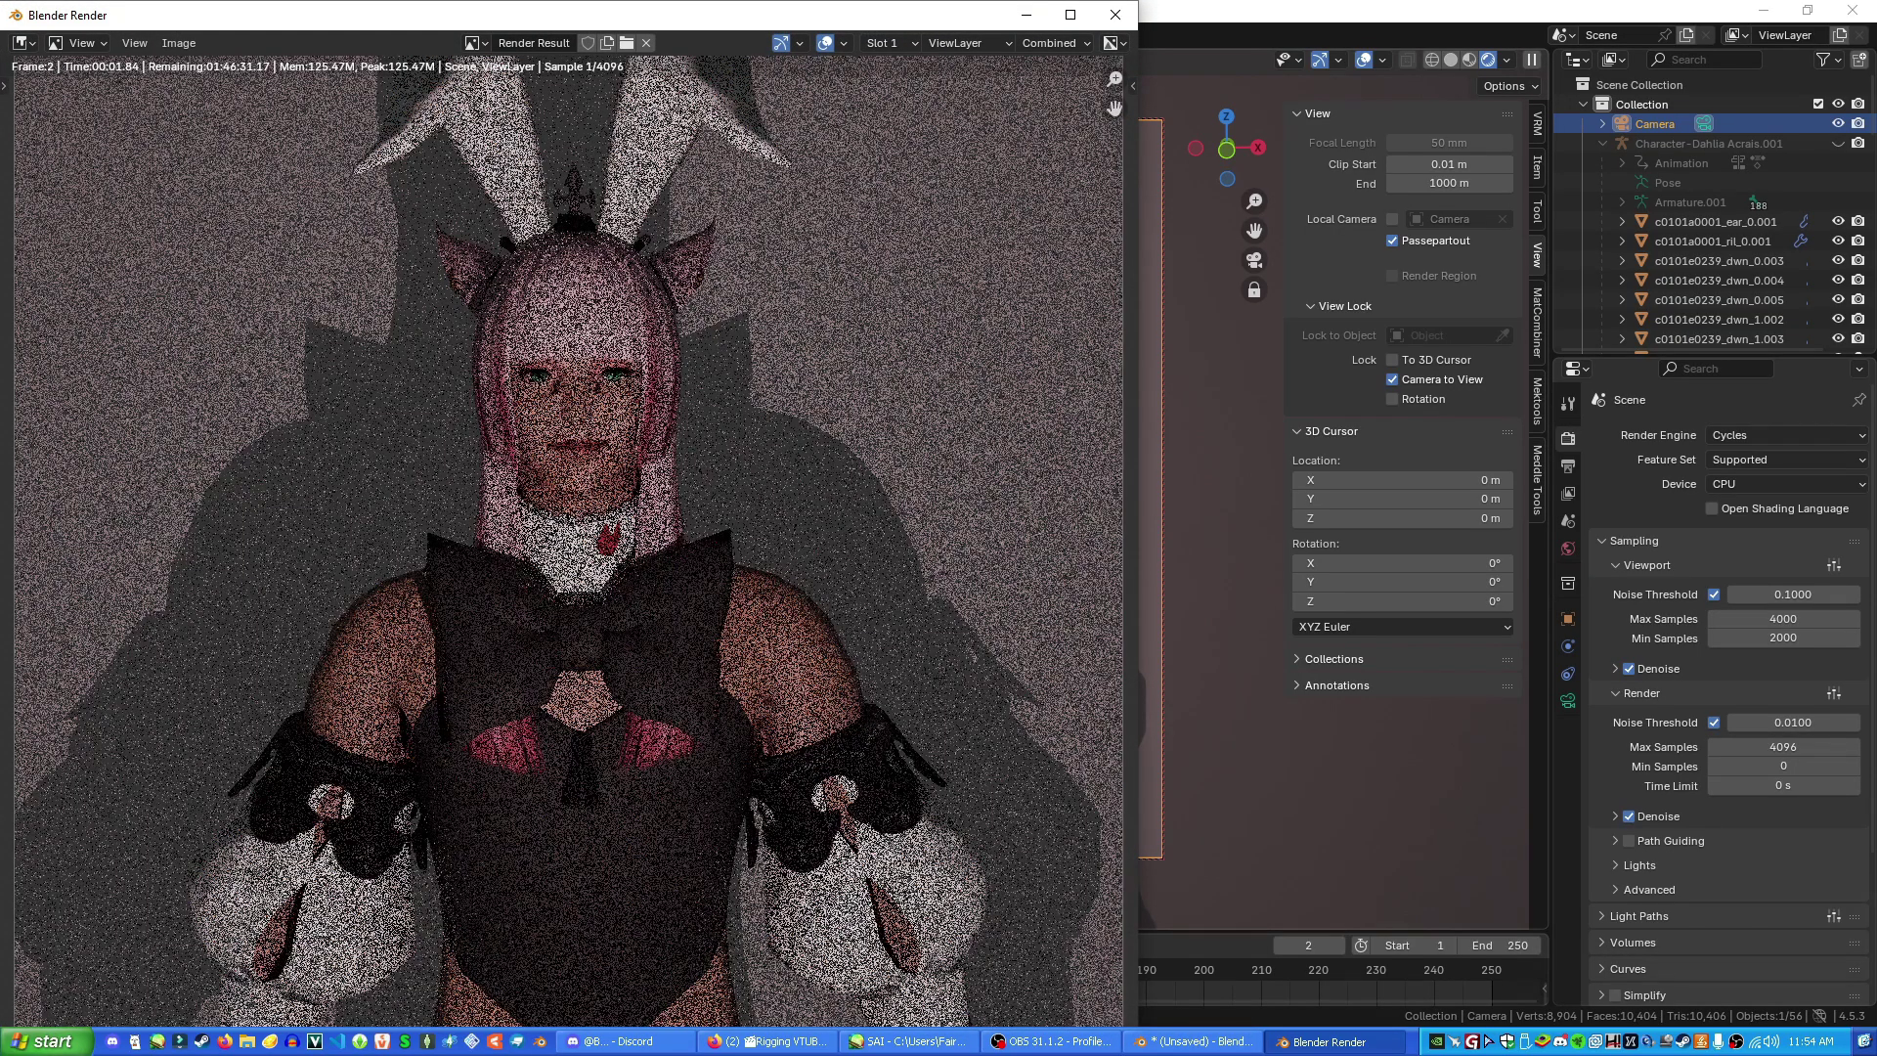
{"action": "left_click_drag", "start_coordinate": [647, 16], "coordinate": [892, 19]}
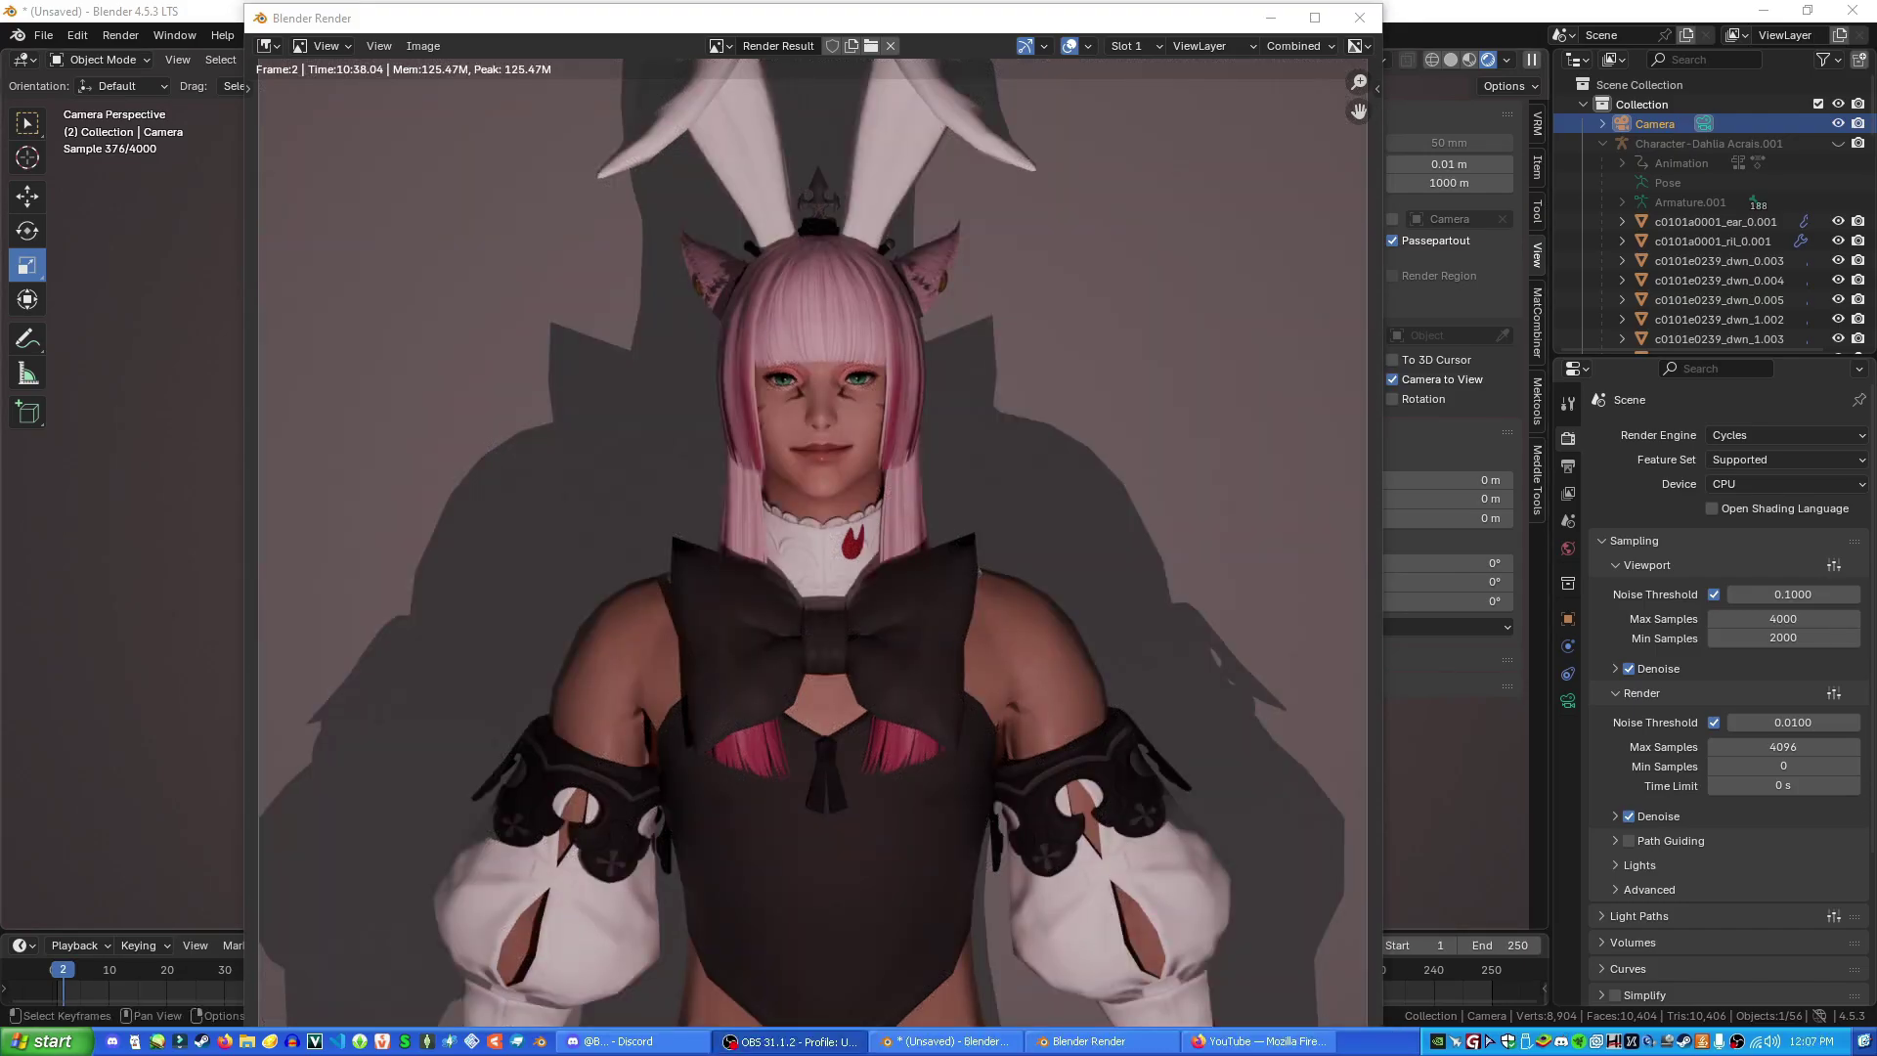
Save the rendered image as Dahlia1.png in the Documents folder
{"action": "left_click", "coordinate": [424, 46]}
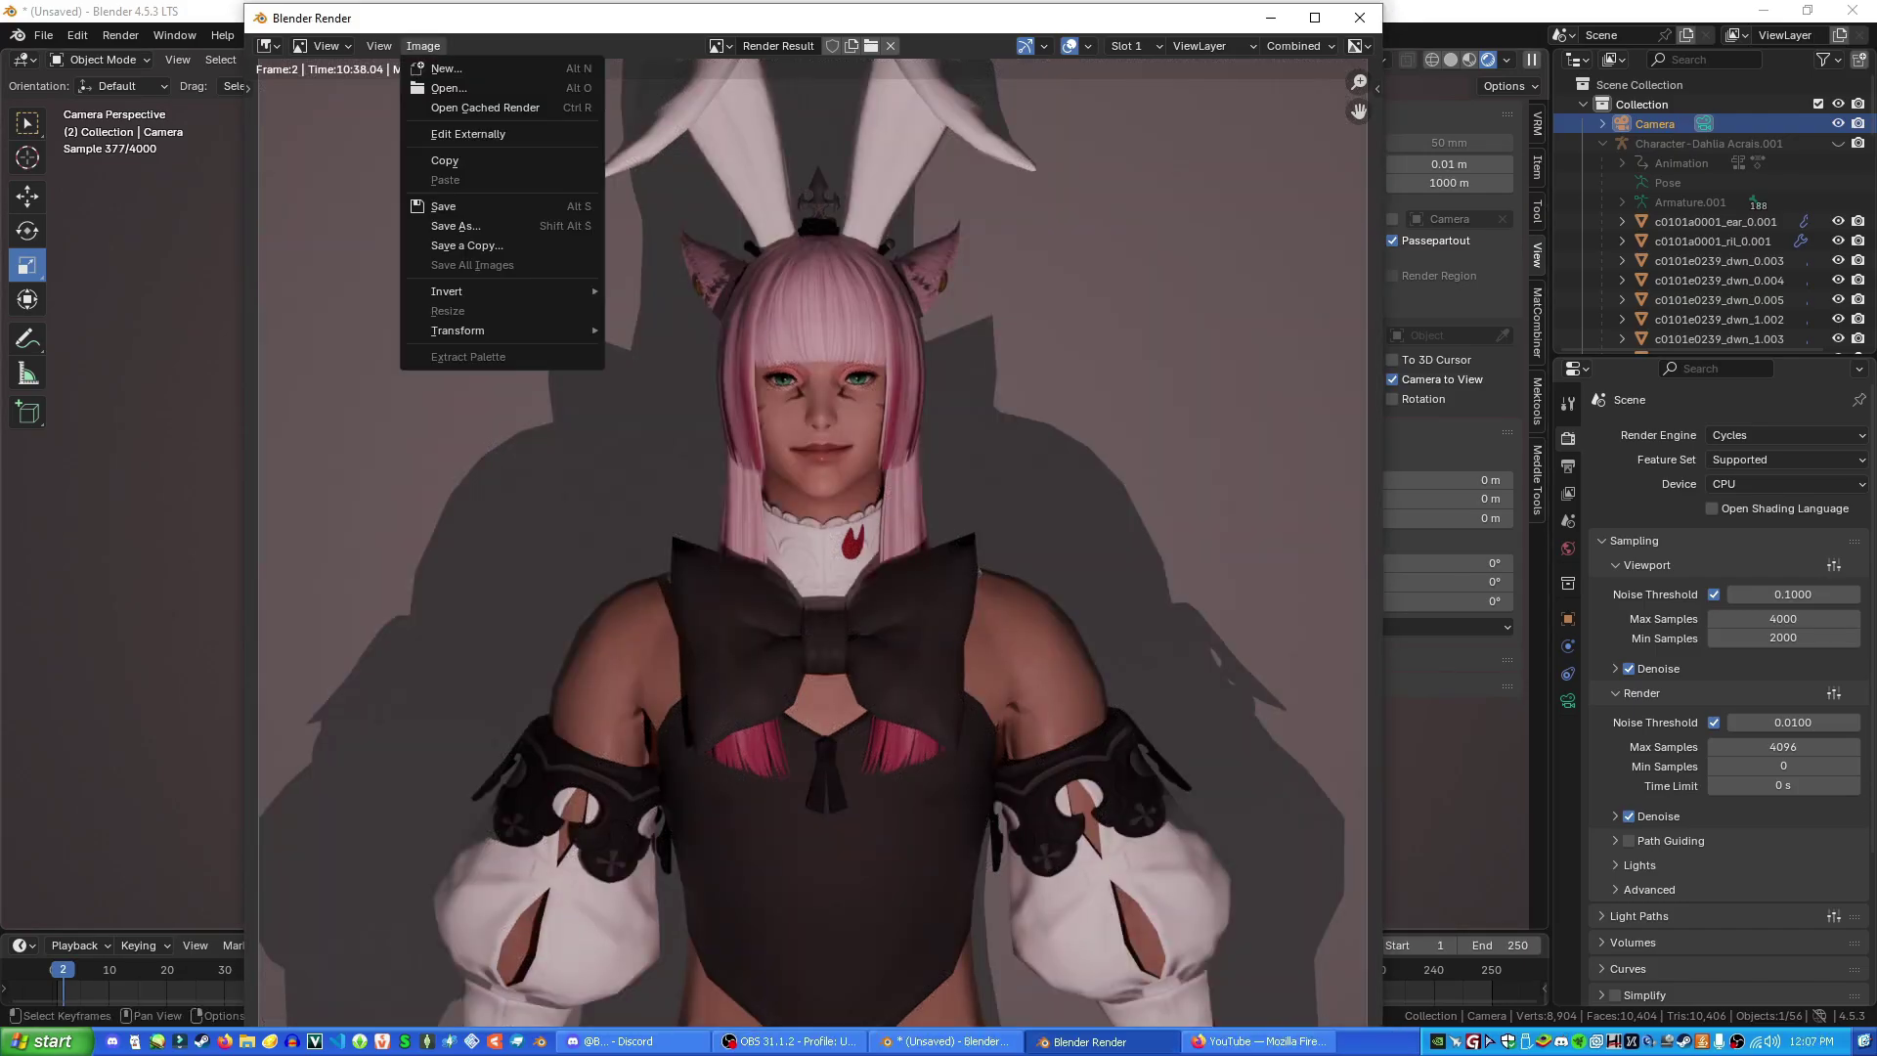
{"action": "left_click", "coordinate": [423, 46]}
{"action": "left_click", "coordinate": [423, 46]}
{"action": "left_click", "coordinate": [443, 207]}
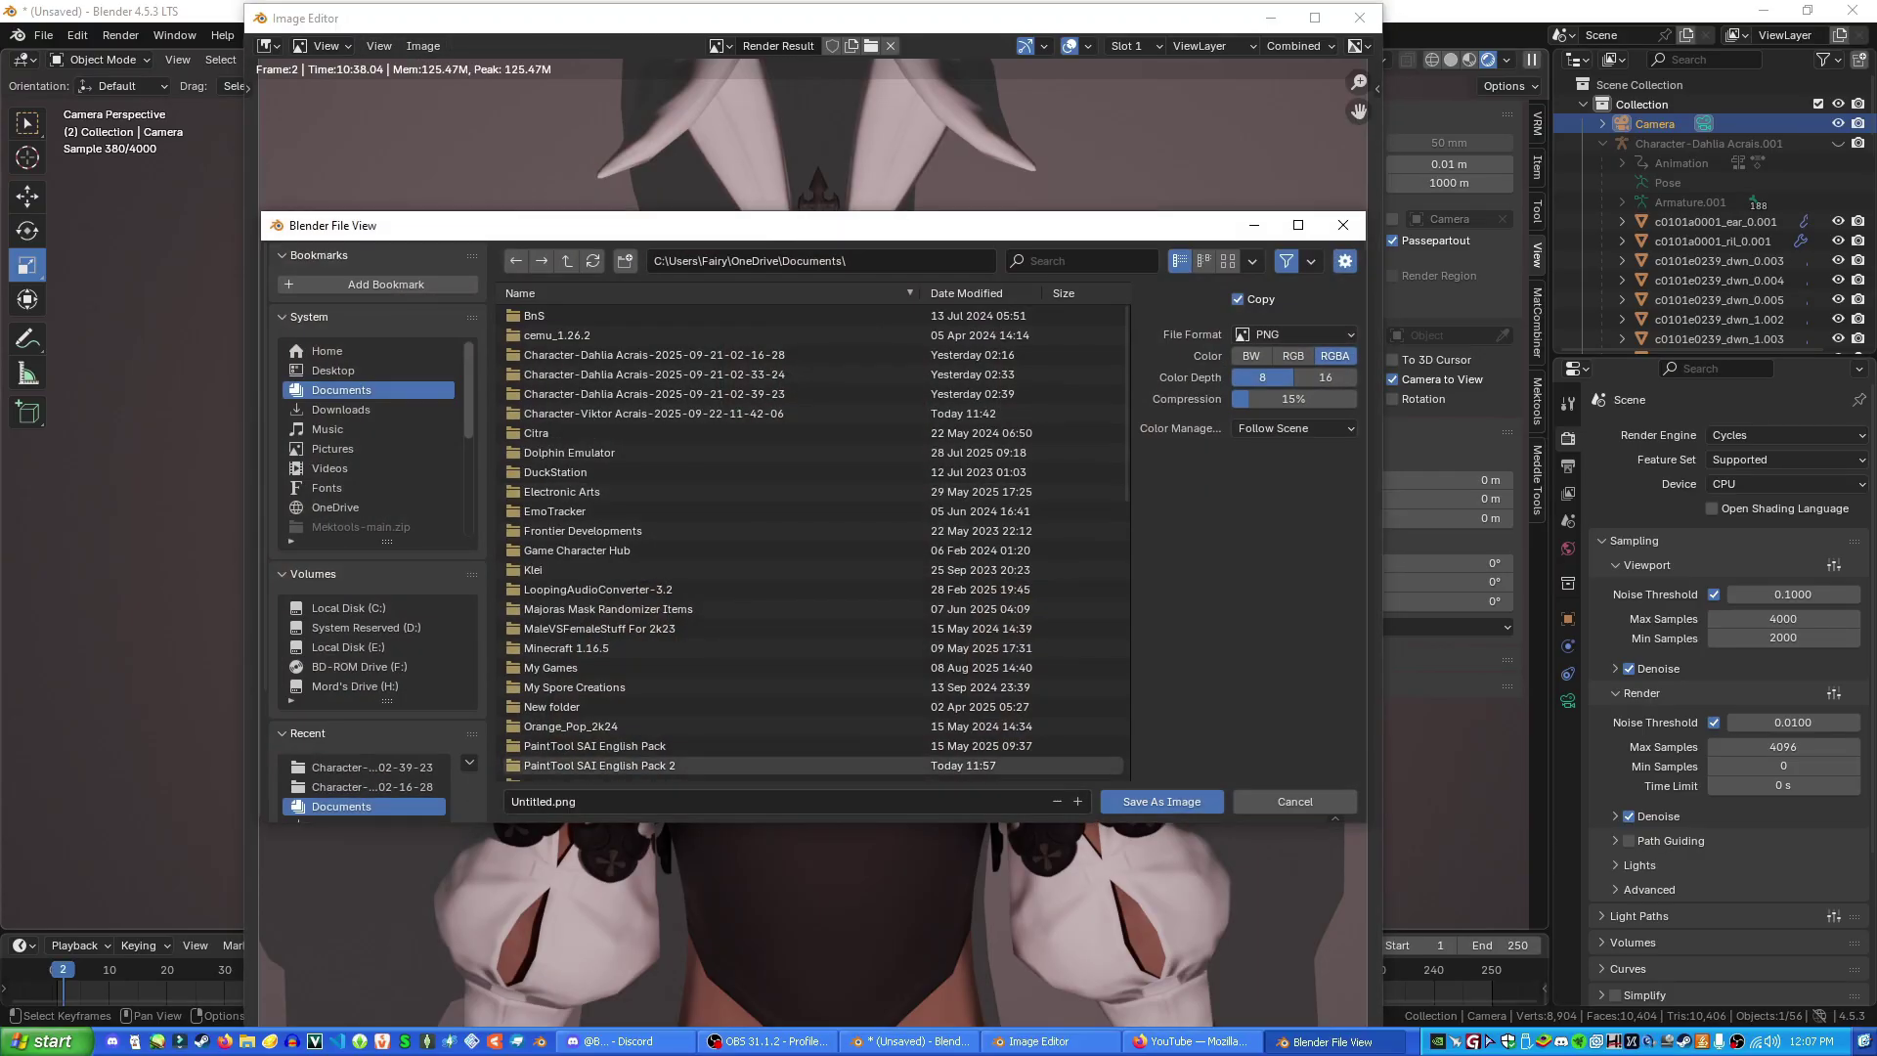
{"action": "type", "text": "Dahlia1"}
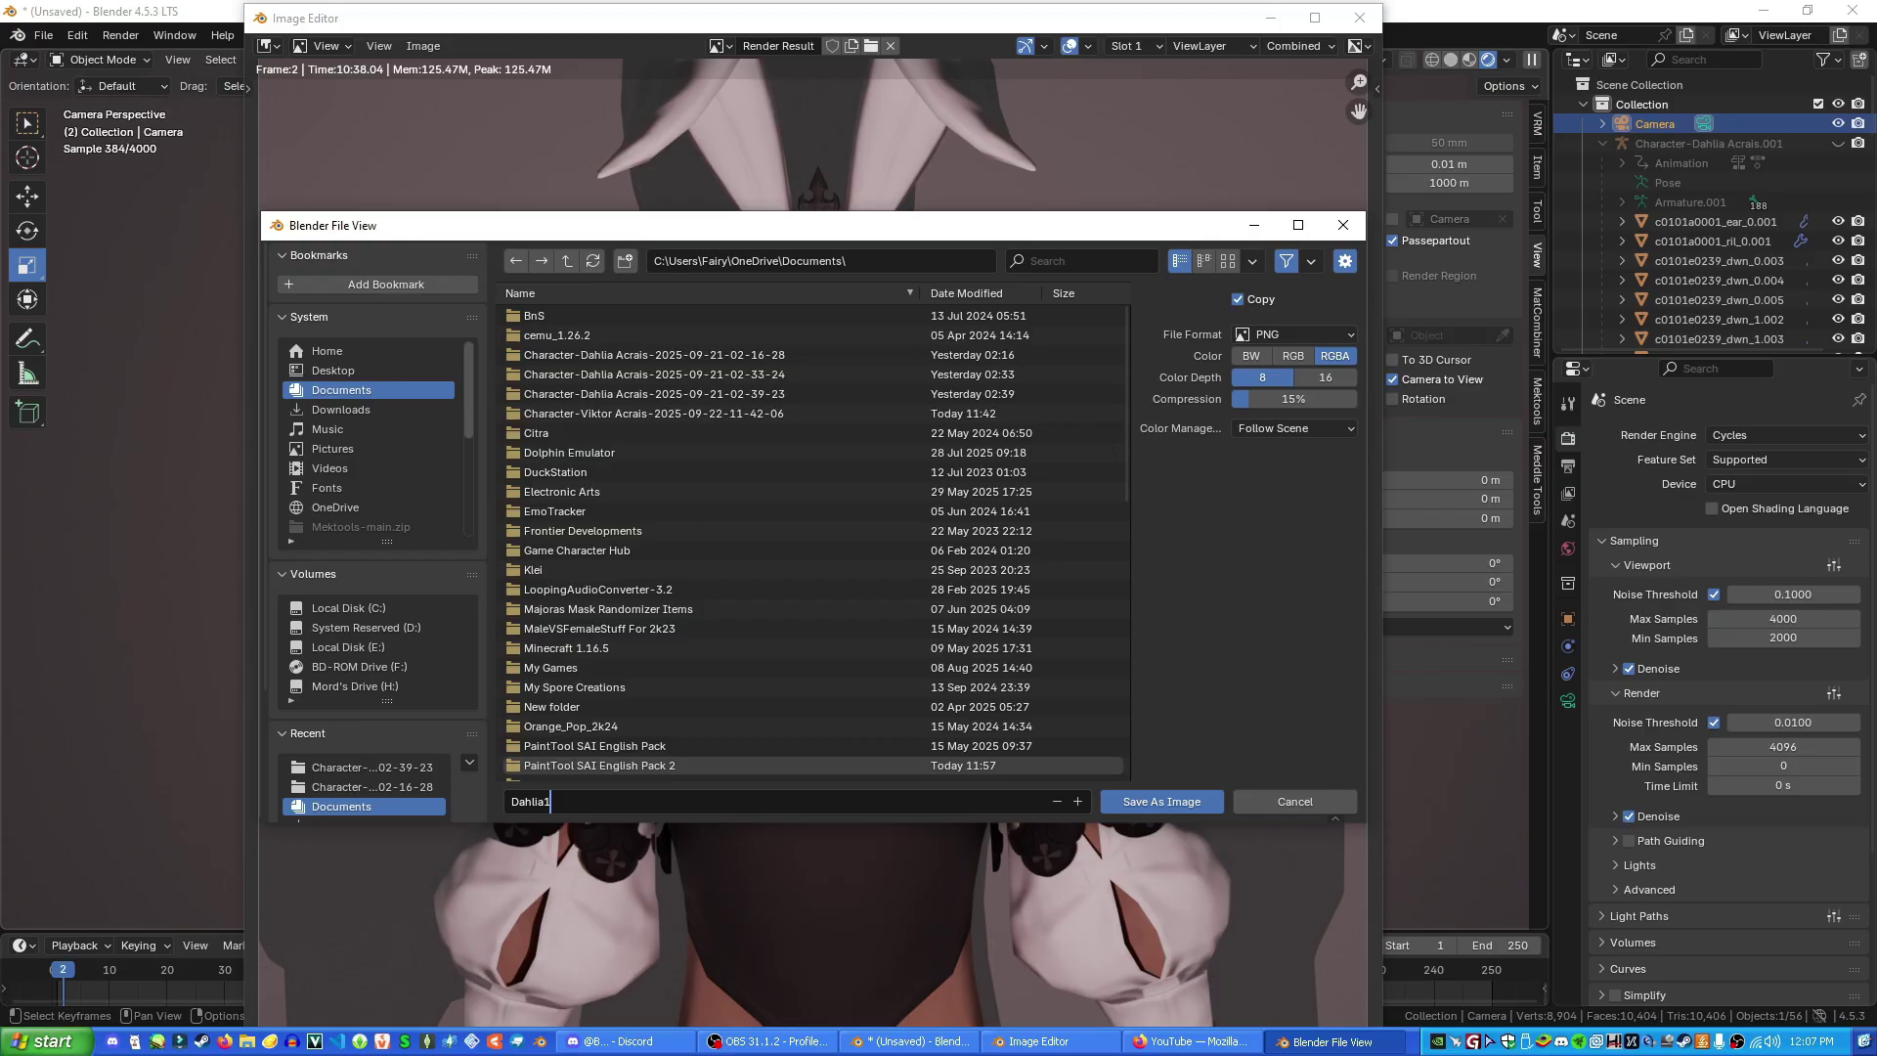
{"action": "key", "text": "Return"}
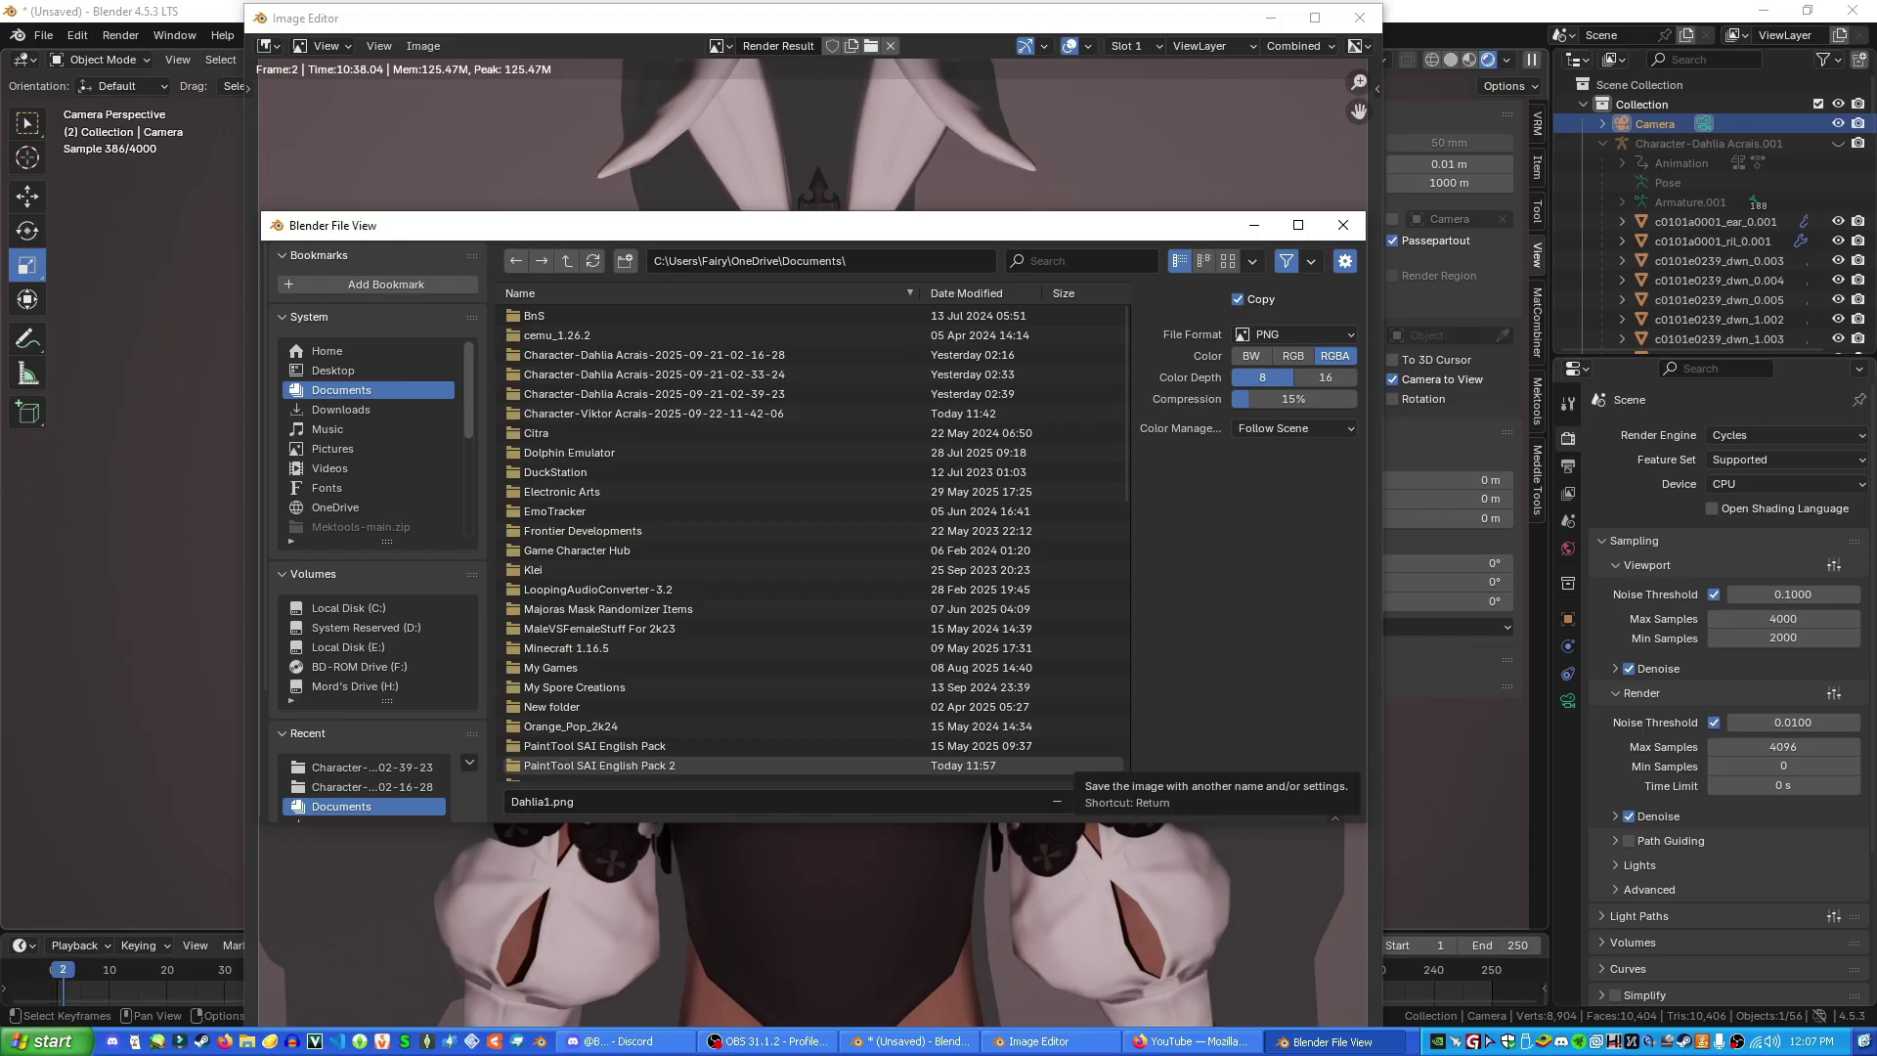
{"action": "key", "text": "Return"}
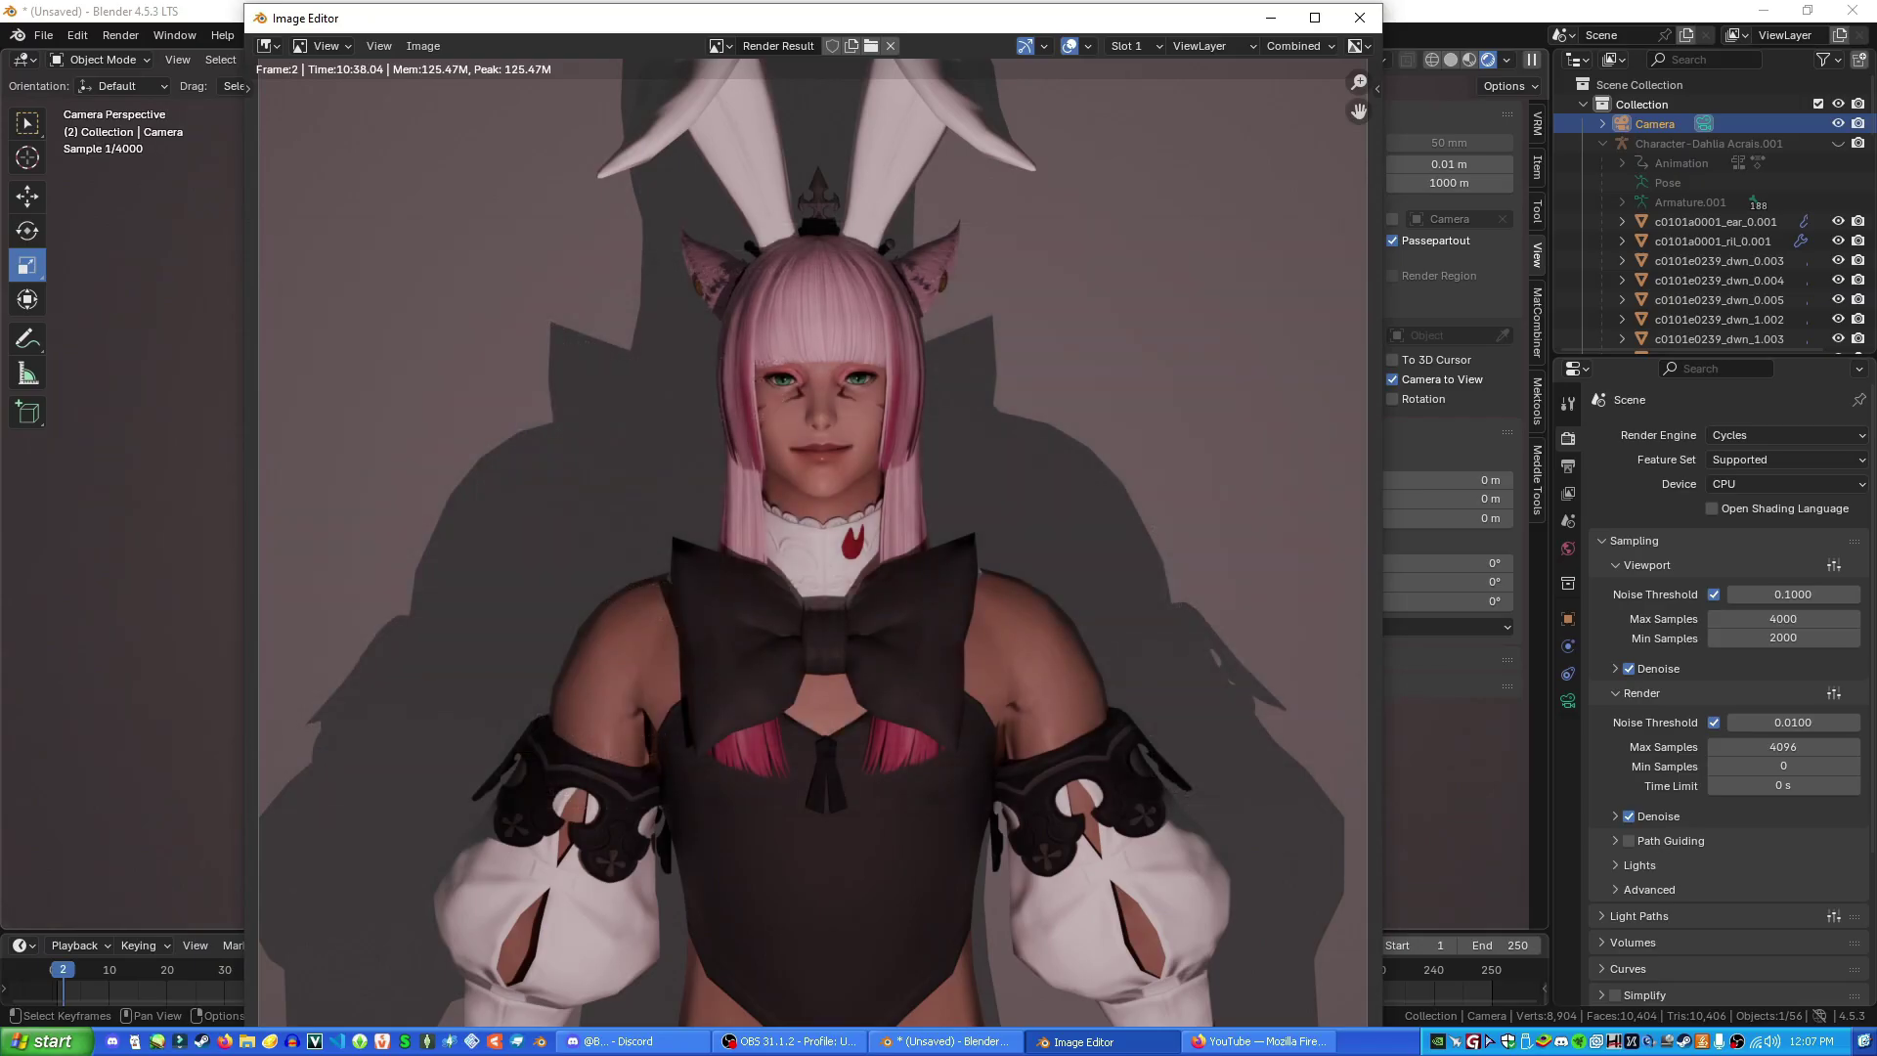